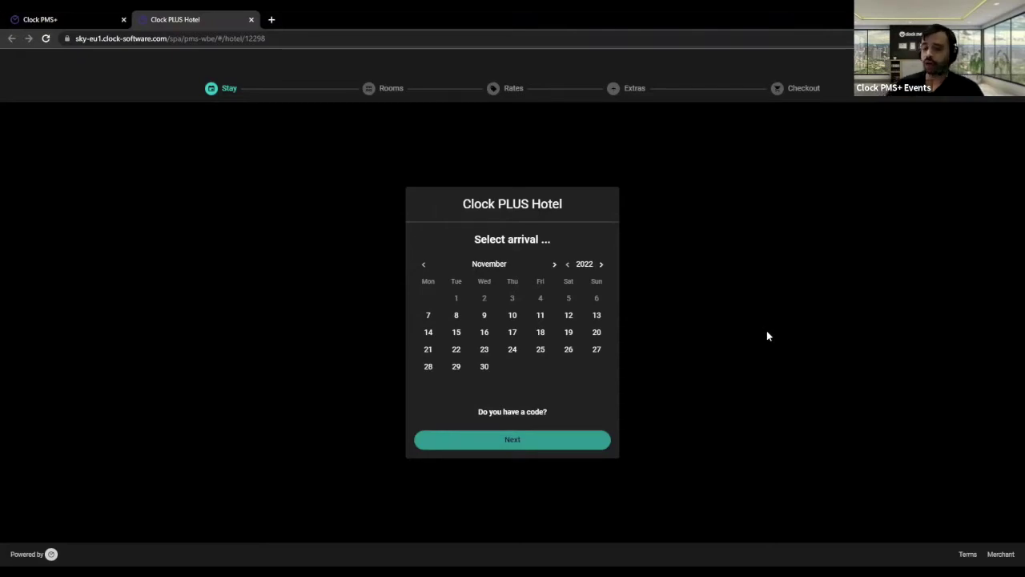
# - Show the booking code fields, choose a 7–9 November 2022 stay, and search for rooms
pyautogui.click(528, 412)
pyautogui.click(460, 373)
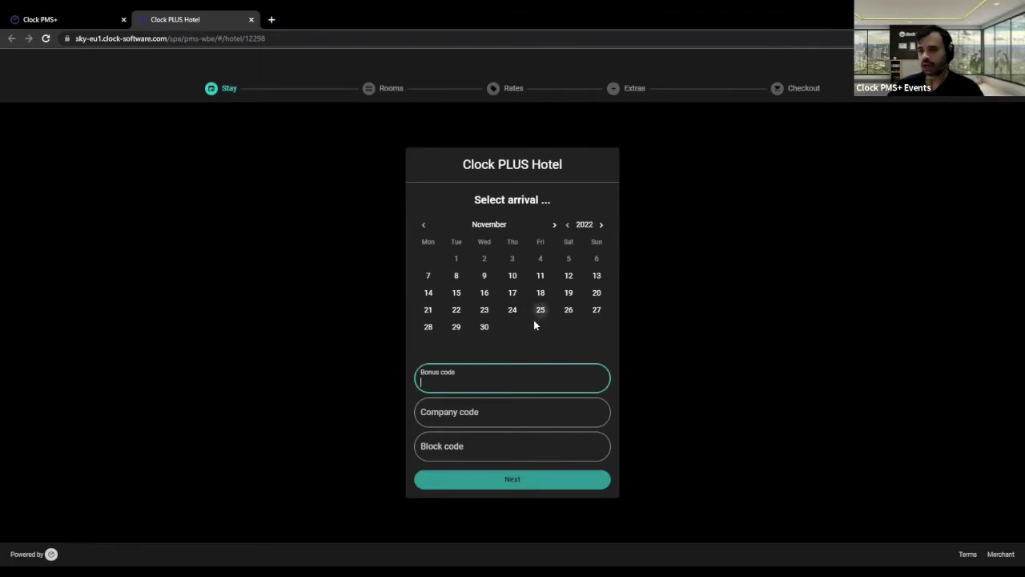
pyautogui.click(402, 266)
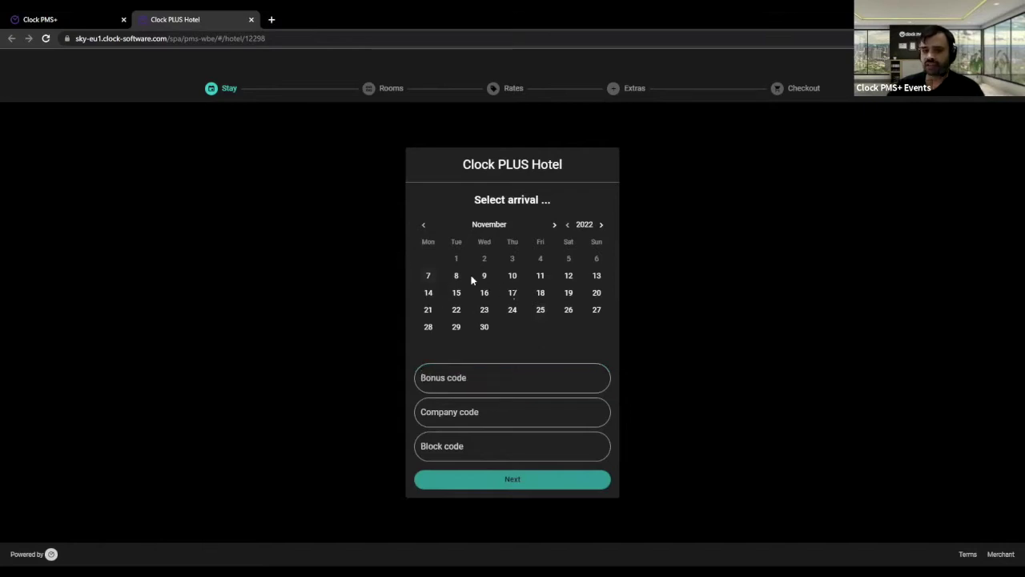
pyautogui.click(426, 277)
pyautogui.click(486, 277)
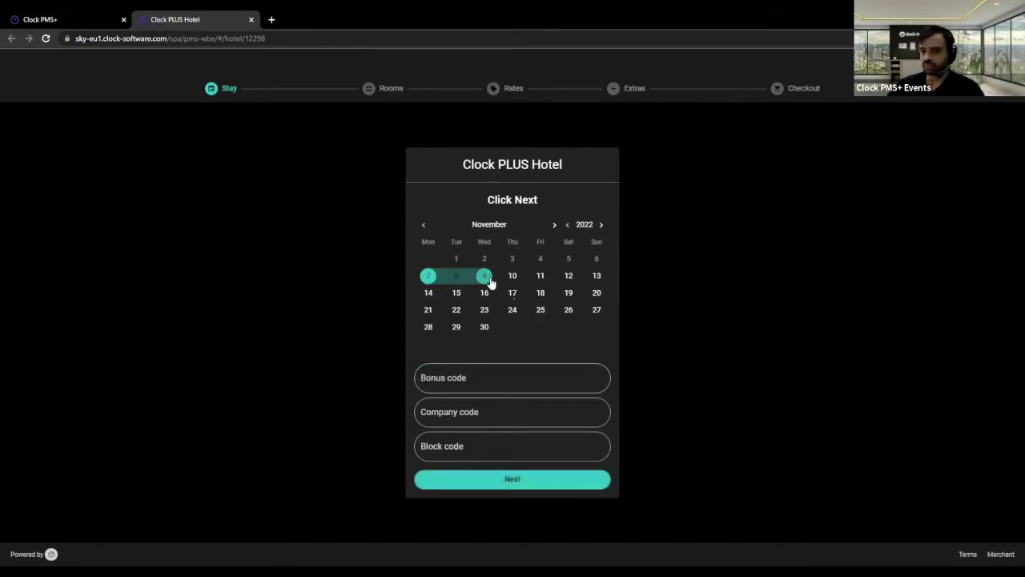
pyautogui.click(489, 481)
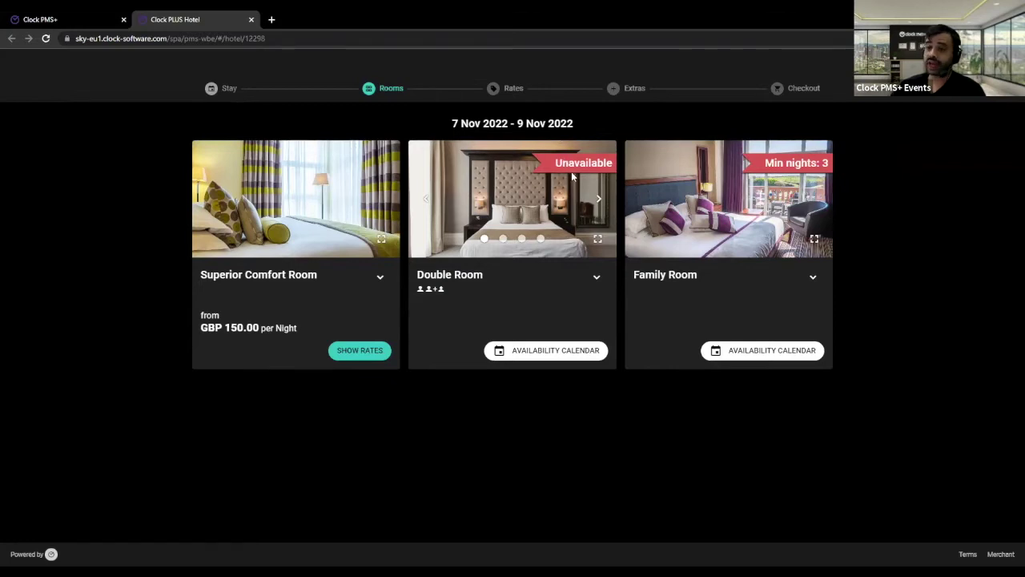
# - Check the Double Room's availability calendar, then close it
pyautogui.click(574, 354)
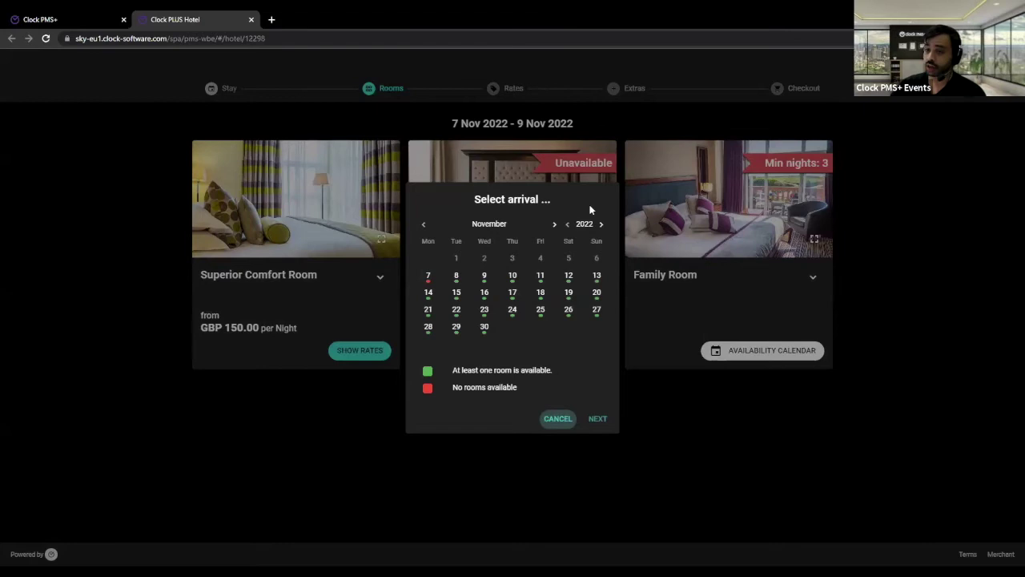
pyautogui.click(698, 413)
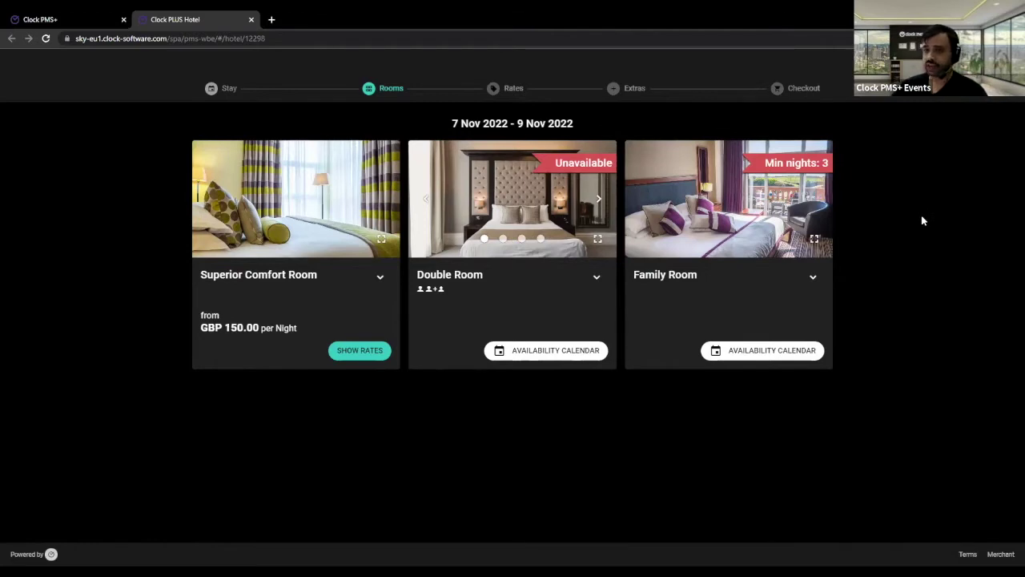
pyautogui.tripleClick(783, 165)
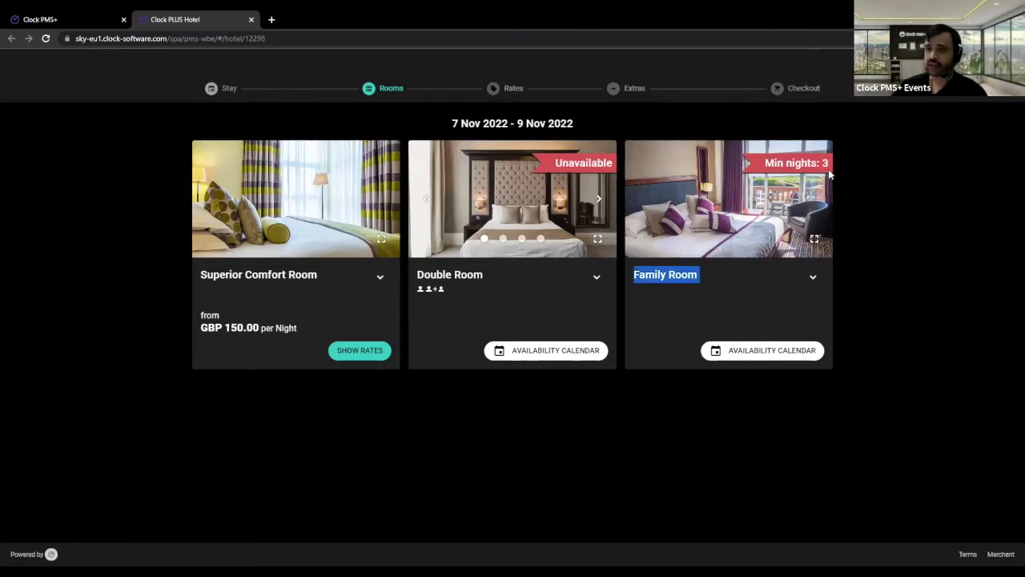
pyautogui.click(918, 270)
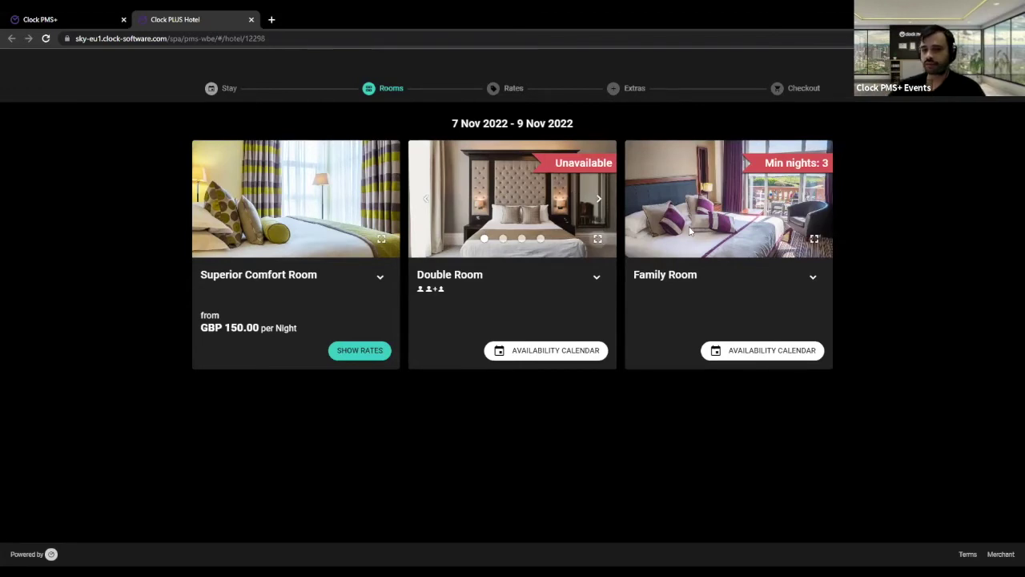
pyautogui.click(597, 239)
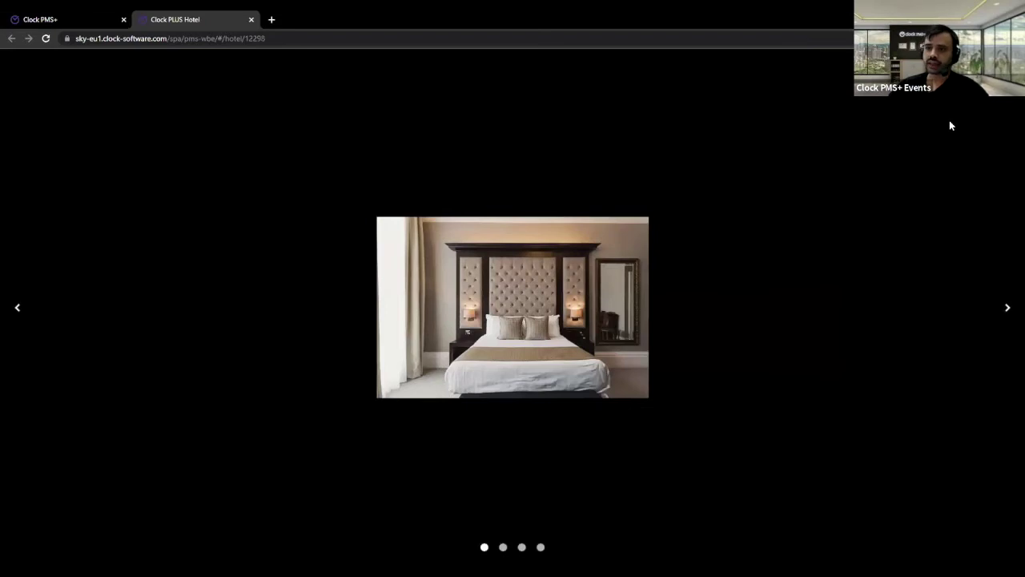
pyautogui.click(1007, 307)
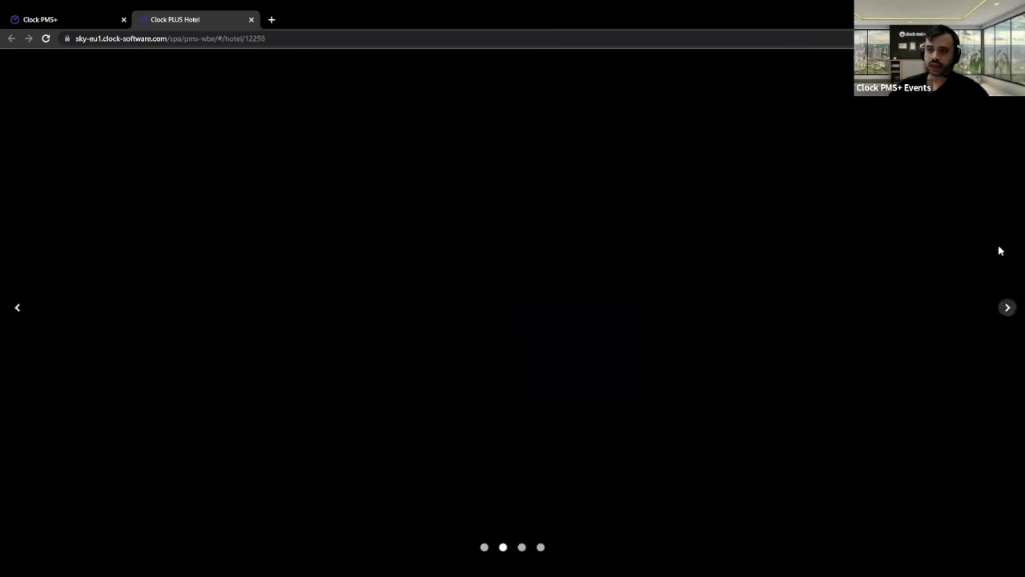
pyautogui.click(911, 151)
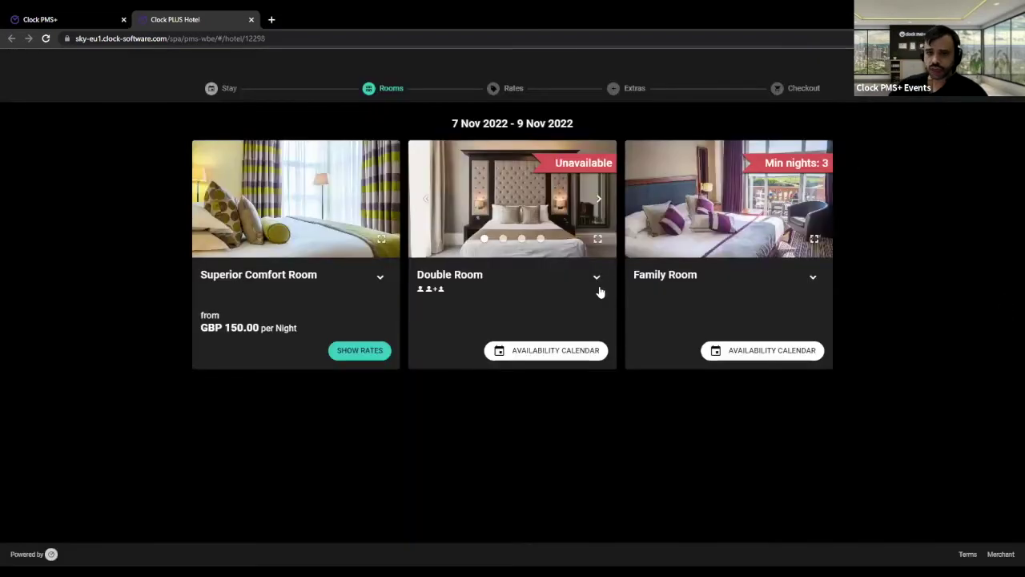
pyautogui.click(596, 278)
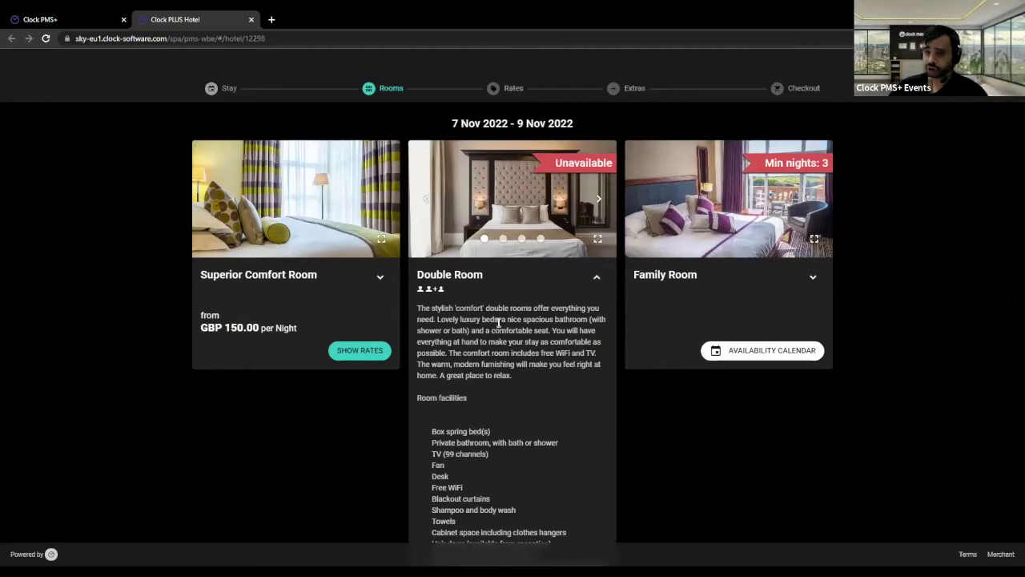
pyautogui.scroll(-2, 501, 323)
pyautogui.scroll(2, 501, 323)
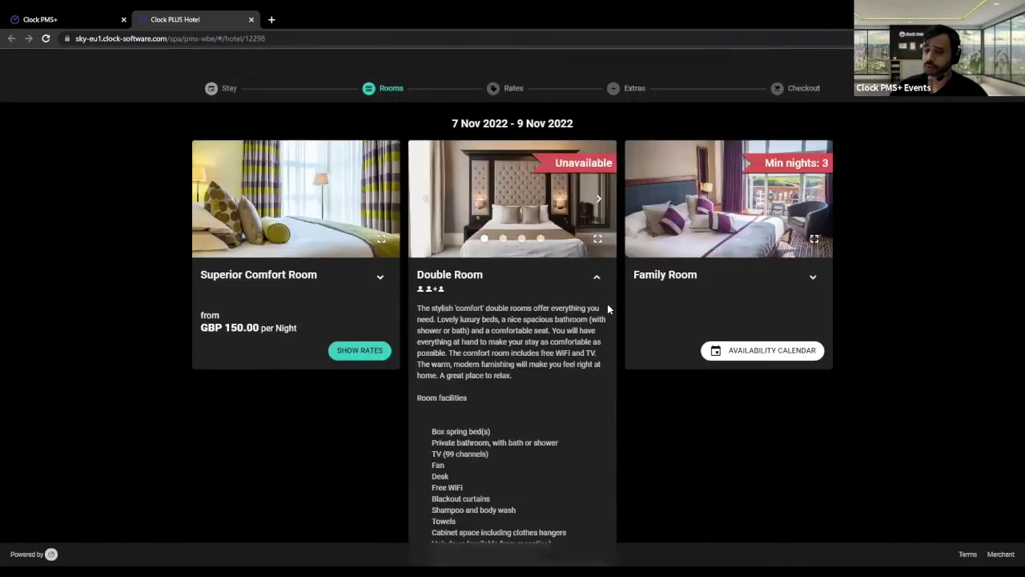
pyautogui.click(597, 279)
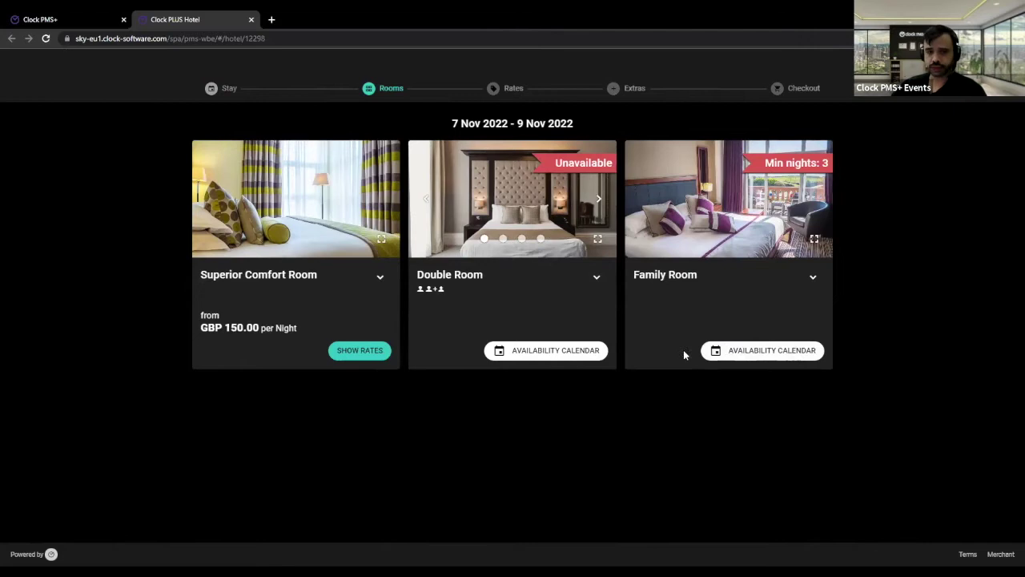
# - Show the Superior Comfort Room rates and expand its full description
pyautogui.click(359, 353)
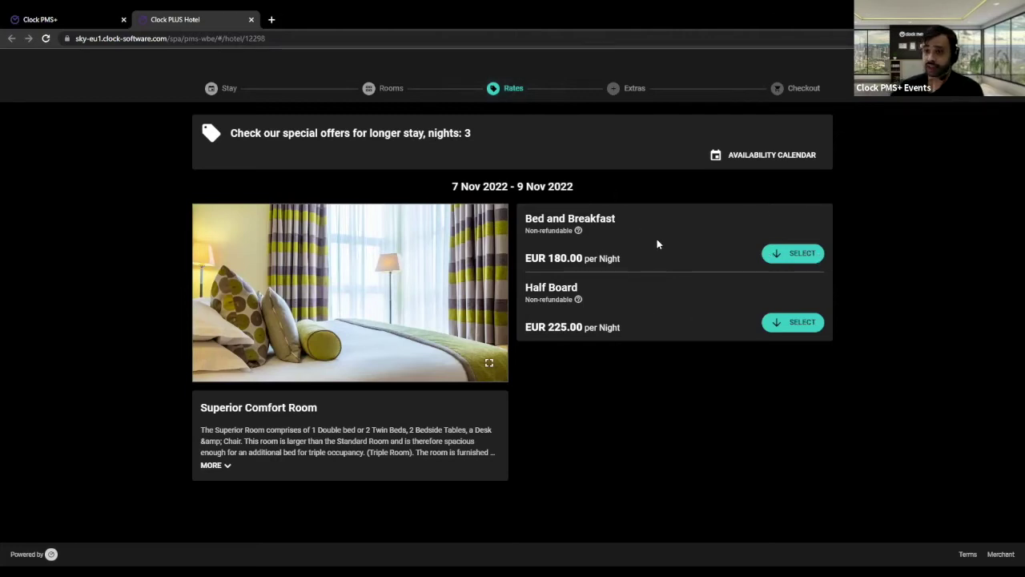
pyautogui.moveTo(243, 133); pyautogui.dragTo(492, 139)
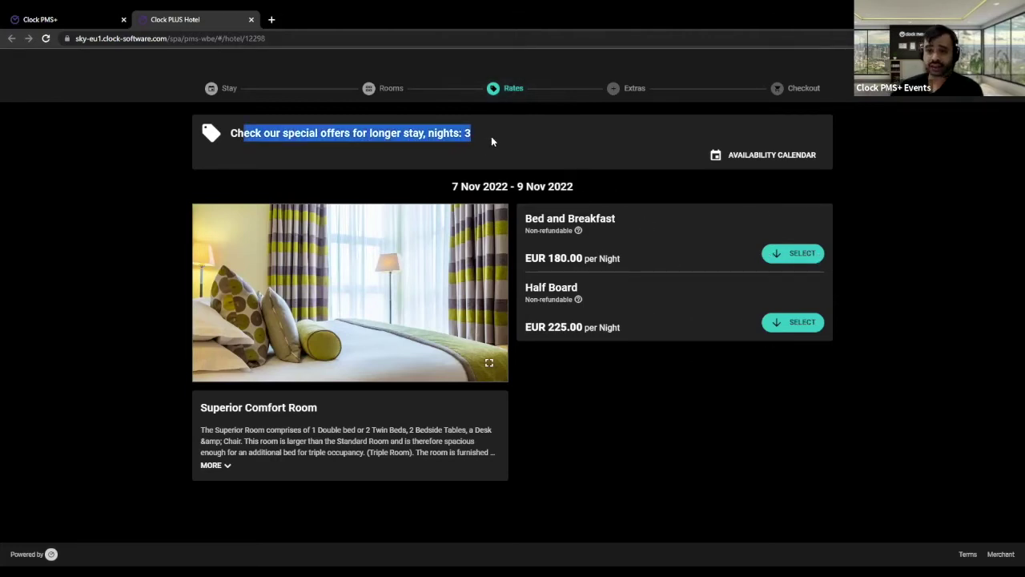
pyautogui.click(532, 146)
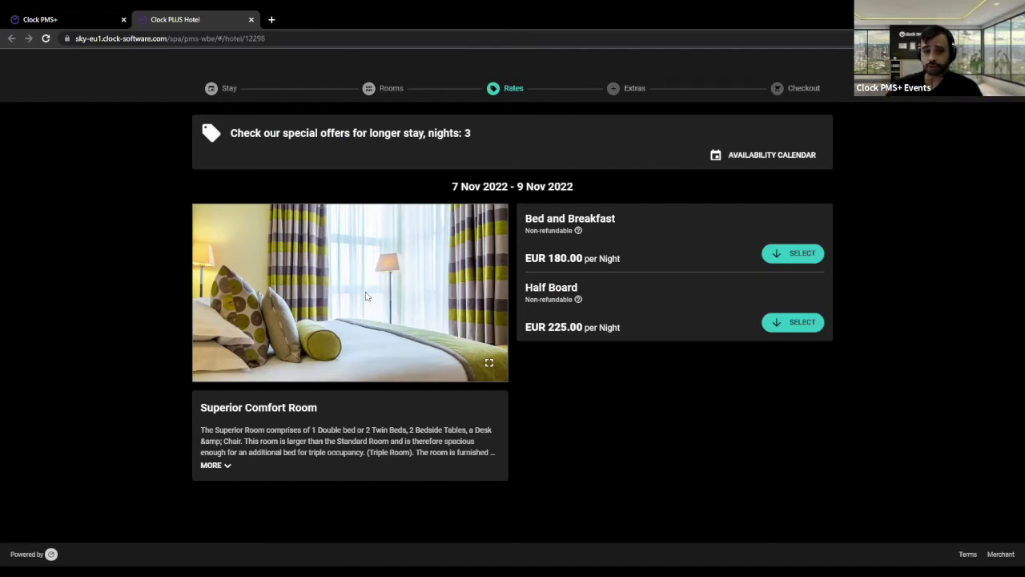
pyautogui.click(223, 469)
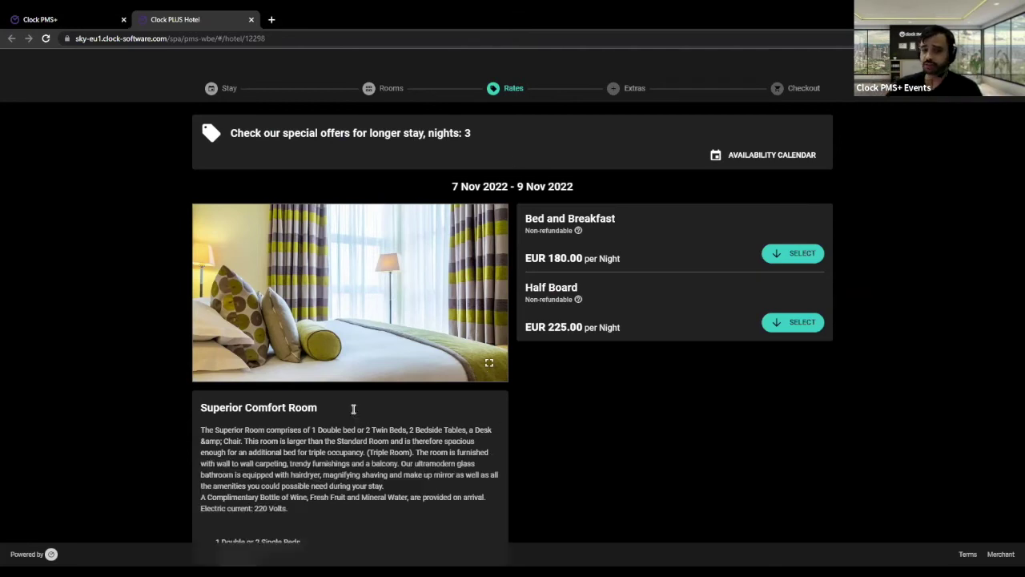
# - Review the Non-refundable policy details, then select the Bed and Breakfast rate
pyautogui.click(579, 231)
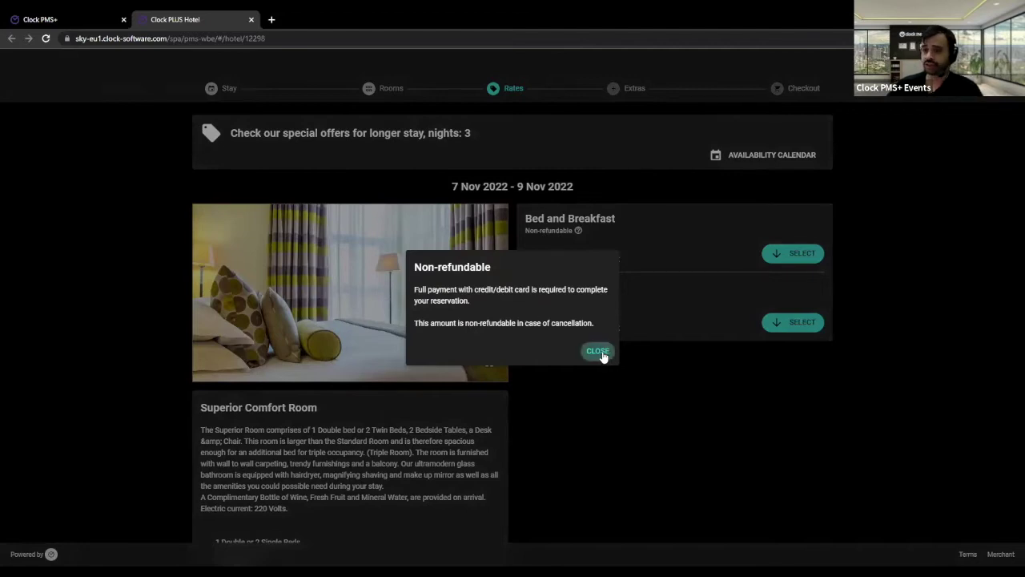
pyautogui.click(818, 373)
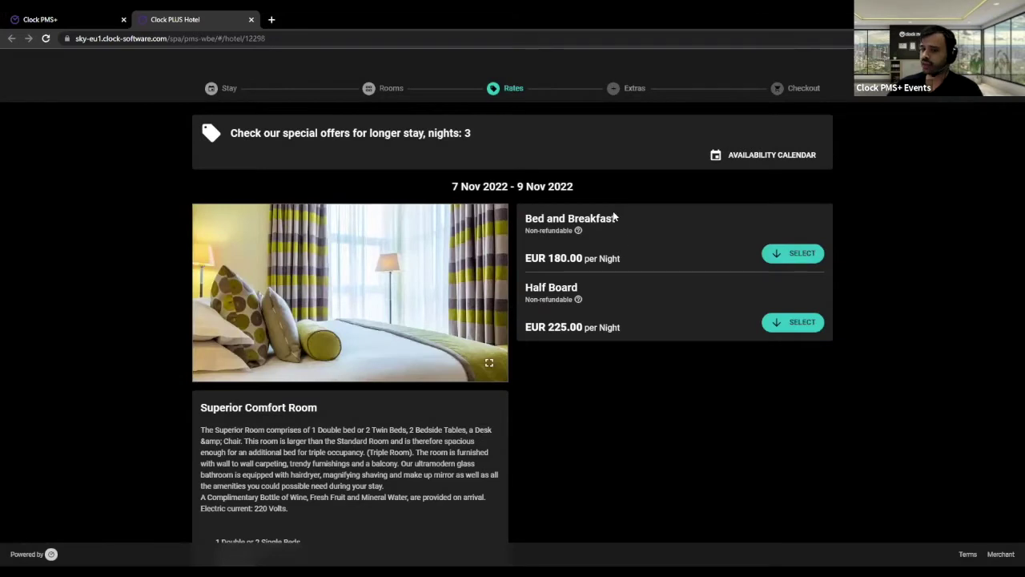
pyautogui.moveTo(526, 217); pyautogui.dragTo(667, 218)
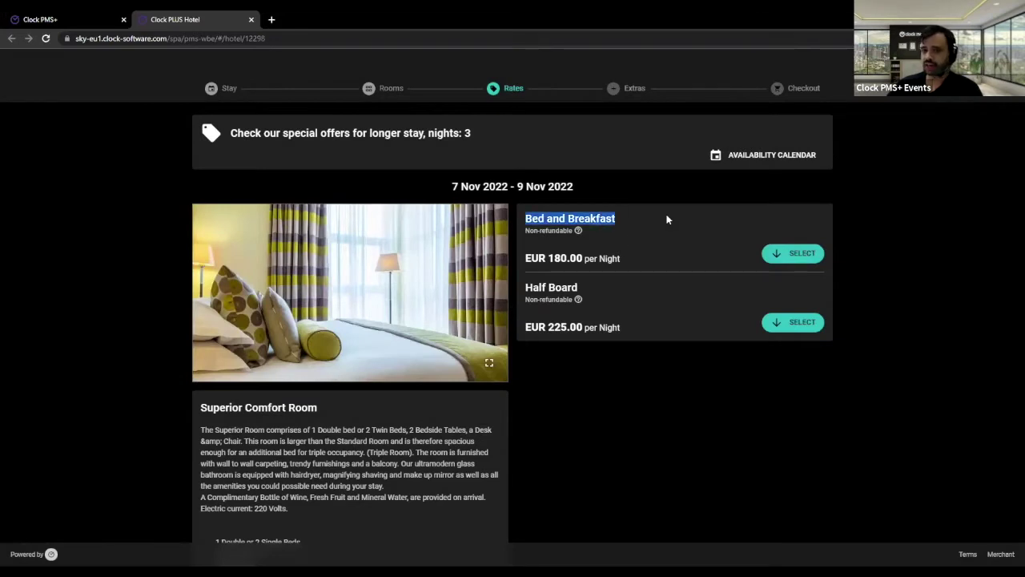
pyautogui.click(791, 253)
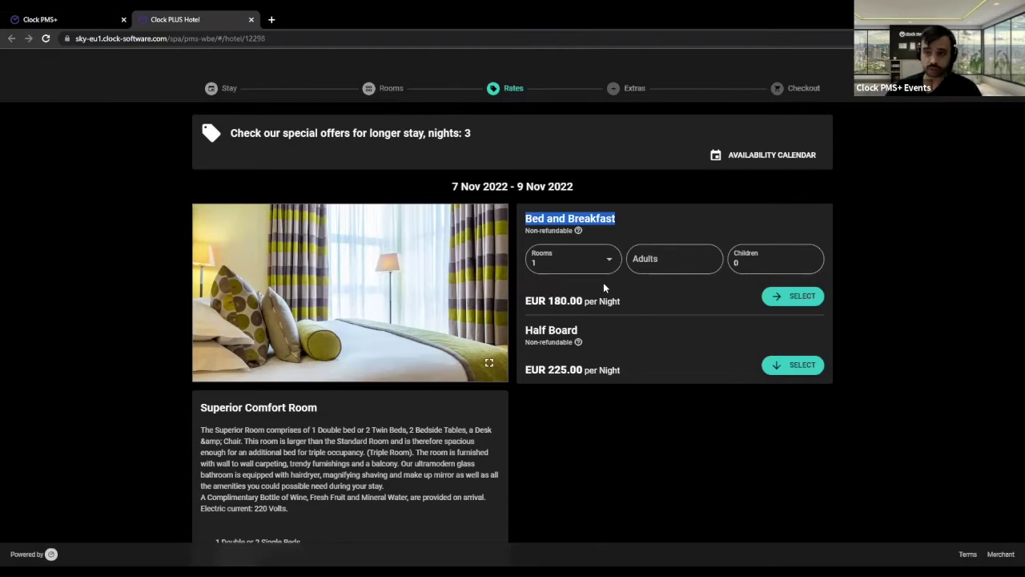
# - Enter 2 adults and 1 child aged 3 for the Bed and Breakfast rate
pyautogui.click(650, 258)
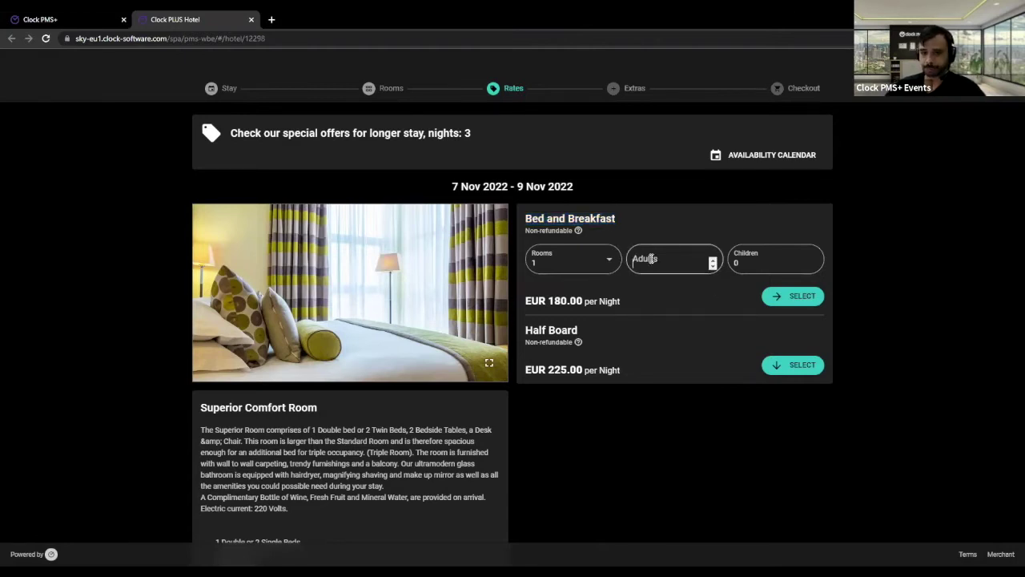
pyautogui.write('2')
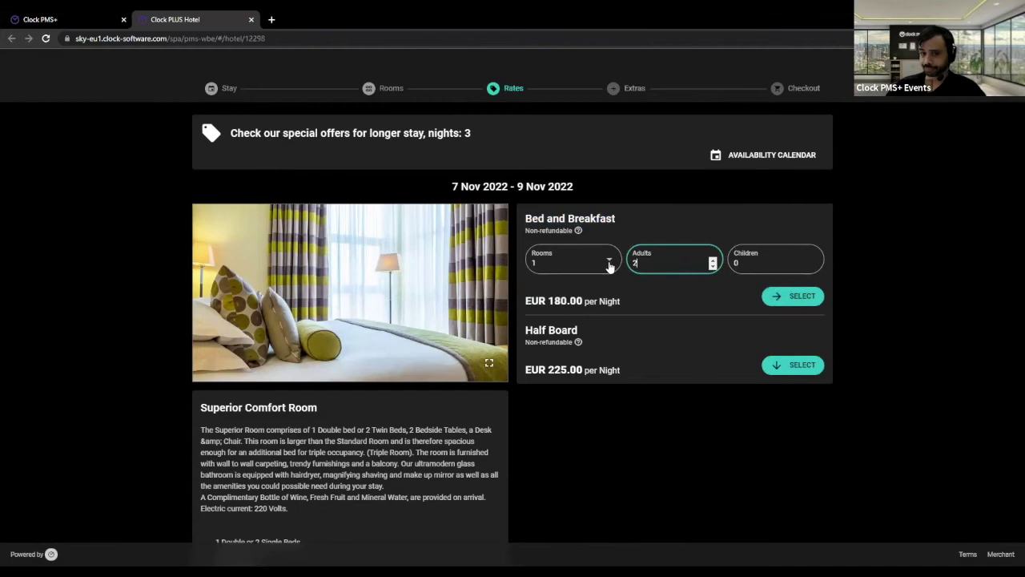
pyautogui.hotkey('shift', 'Tab')
pyautogui.click(800, 252)
pyautogui.write('1')
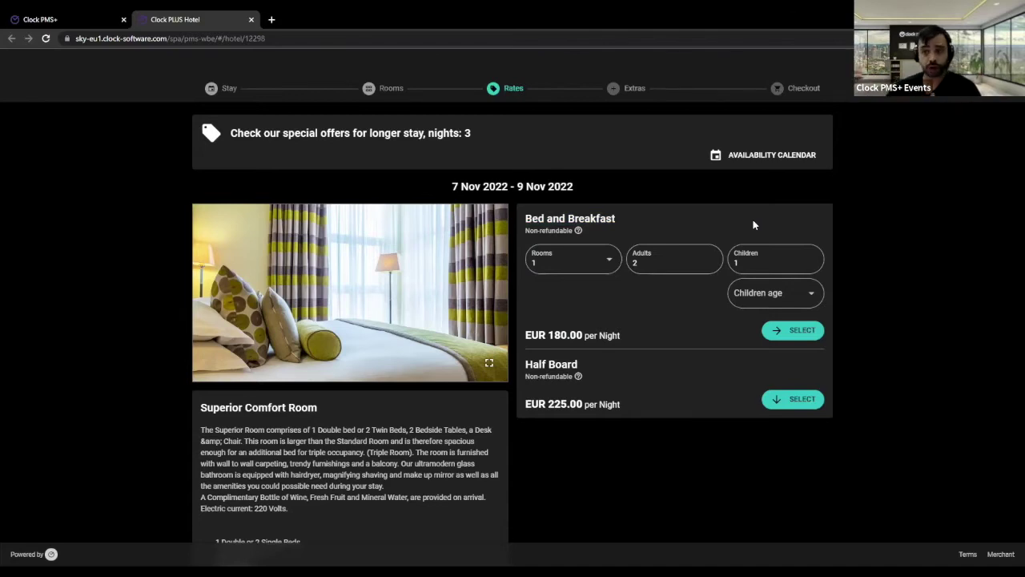
pyautogui.click(782, 297)
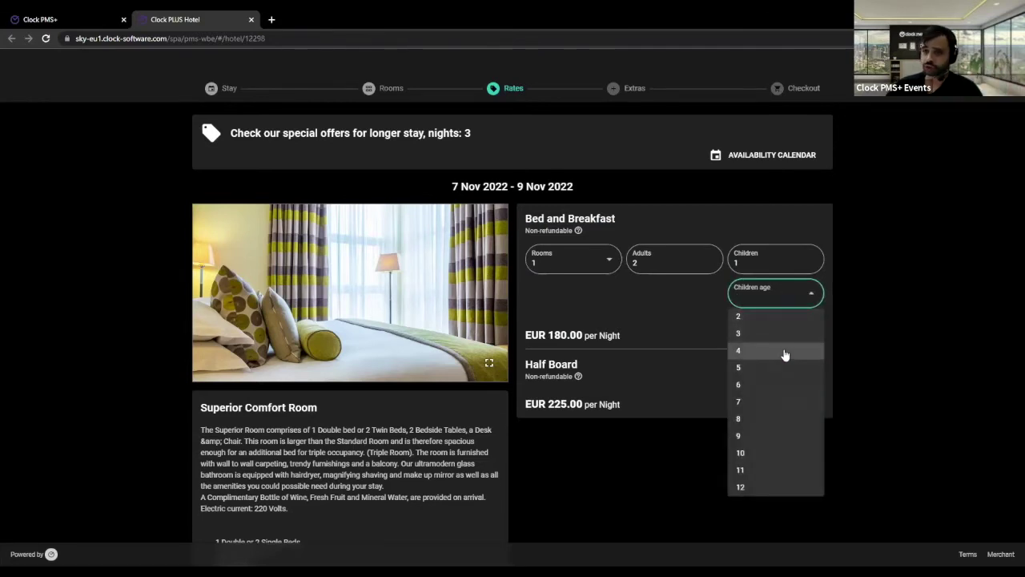
pyautogui.click(905, 316)
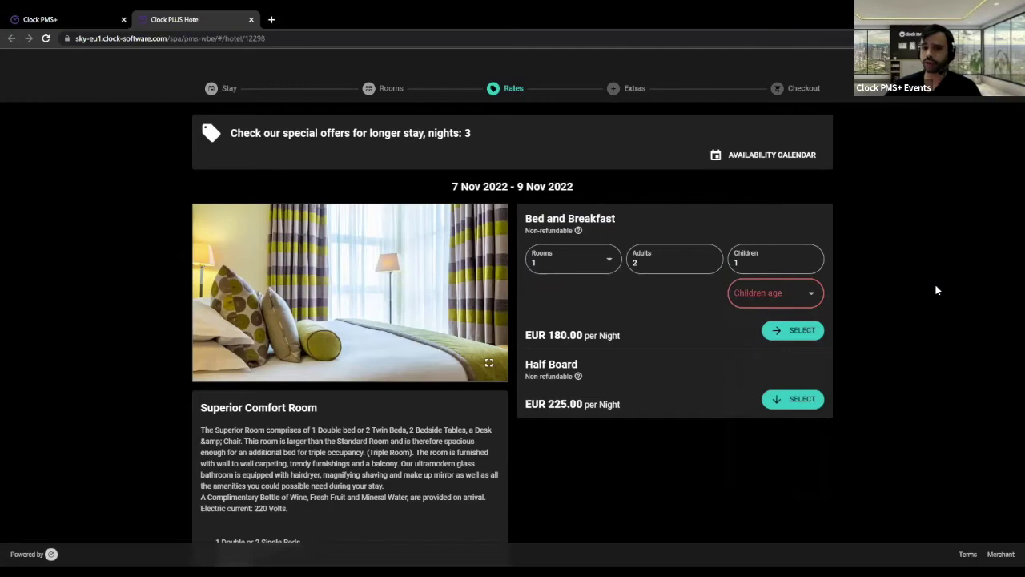
pyautogui.click(775, 301)
pyautogui.press('Return')
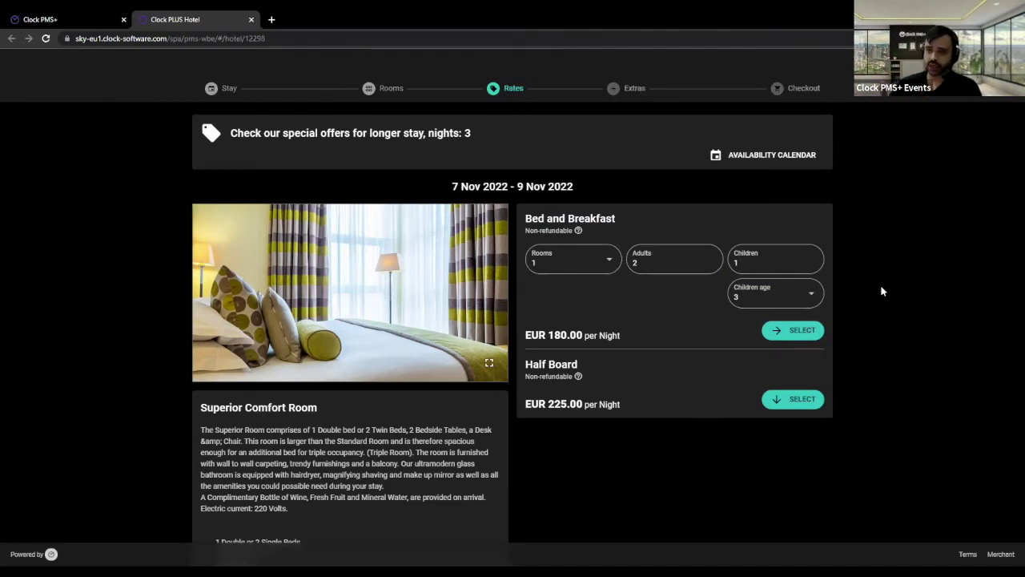
# - Try 2 children with the second child aged 3, then reset Children to 0
pyautogui.click(753, 264)
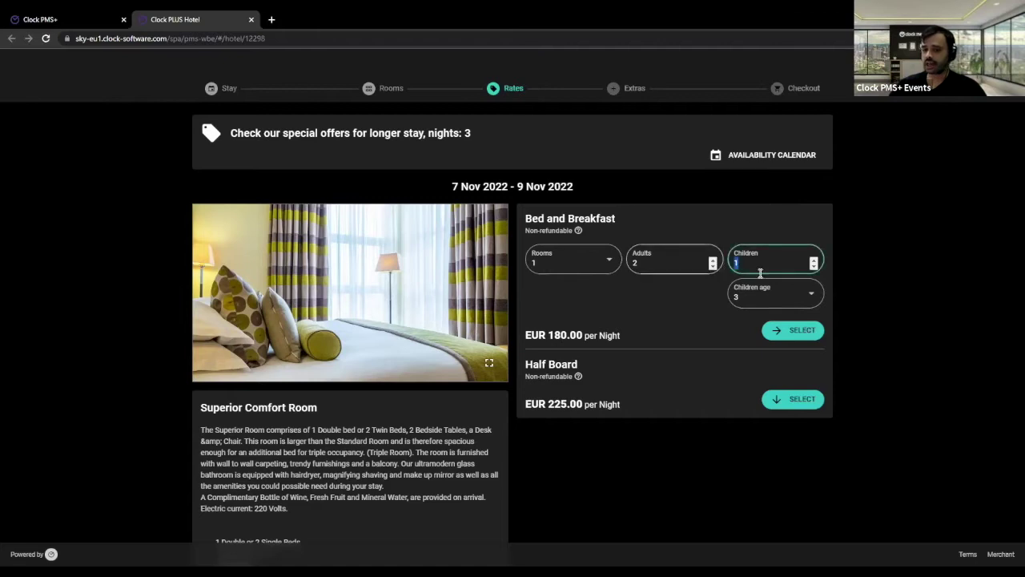
pyautogui.press('BackSpace')
pyautogui.write('2')
pyautogui.click(752, 338)
pyautogui.click(745, 366)
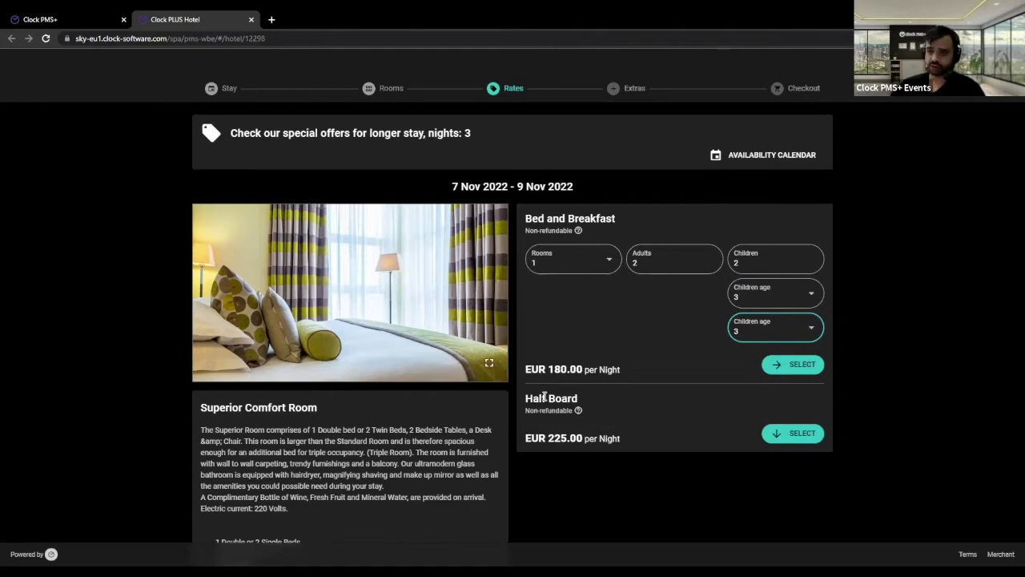
pyautogui.doubleClick(745, 263)
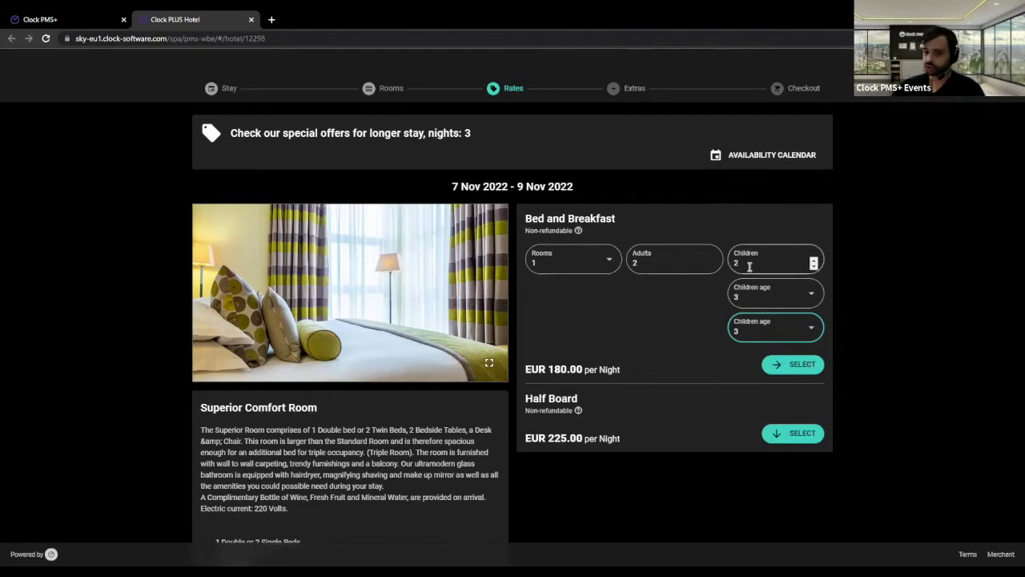
pyautogui.write('0')
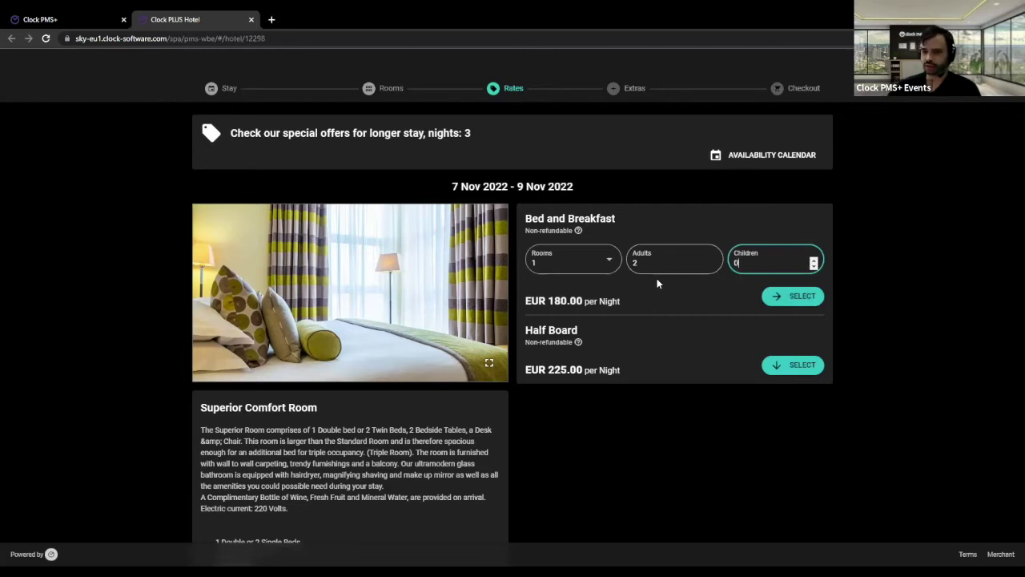
# - Book 2 rooms with 3 adults in the second room and select Bed and Breakfast
pyautogui.click(565, 263)
pyautogui.click(553, 318)
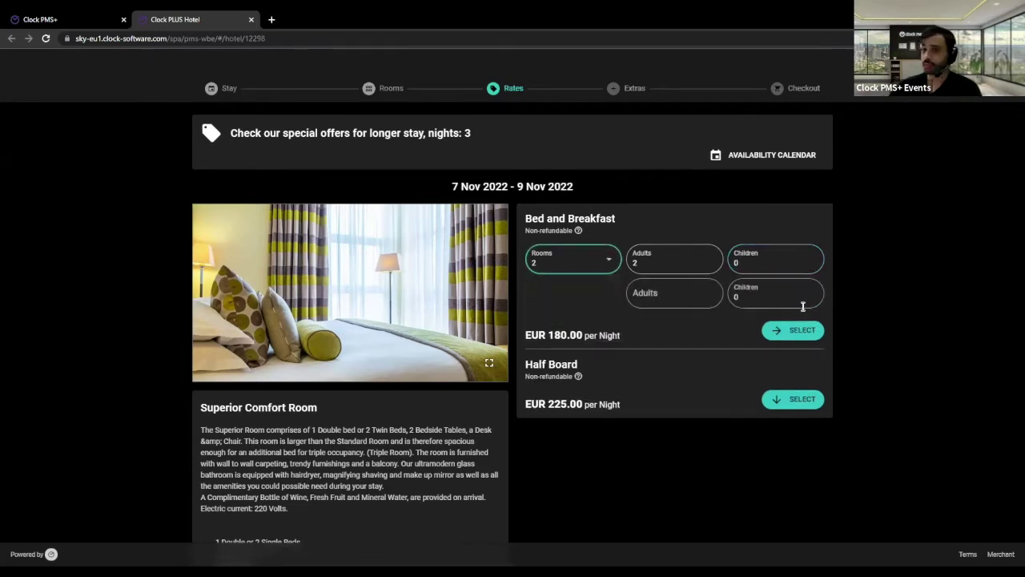
pyautogui.click(696, 296)
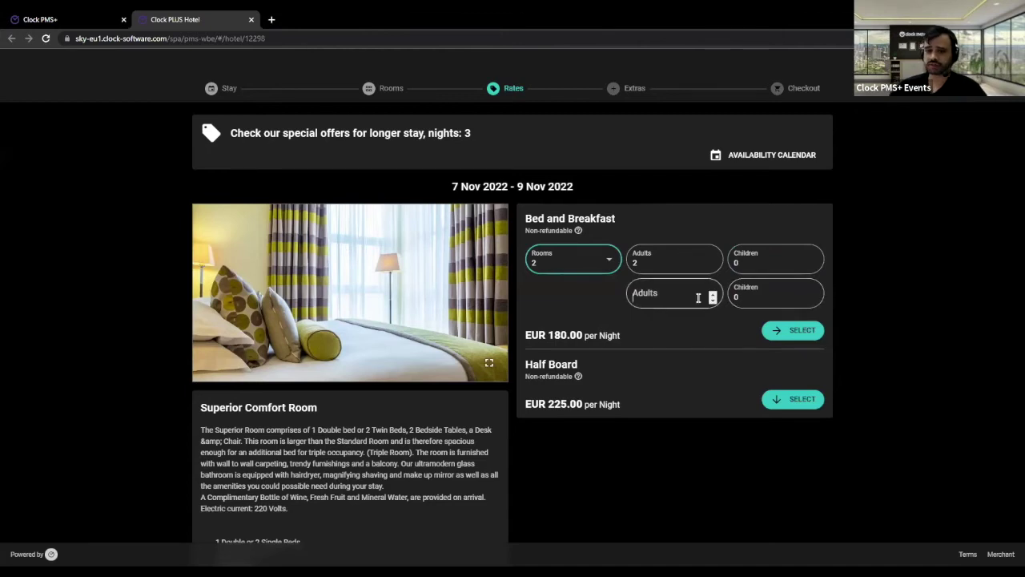
pyautogui.write('3')
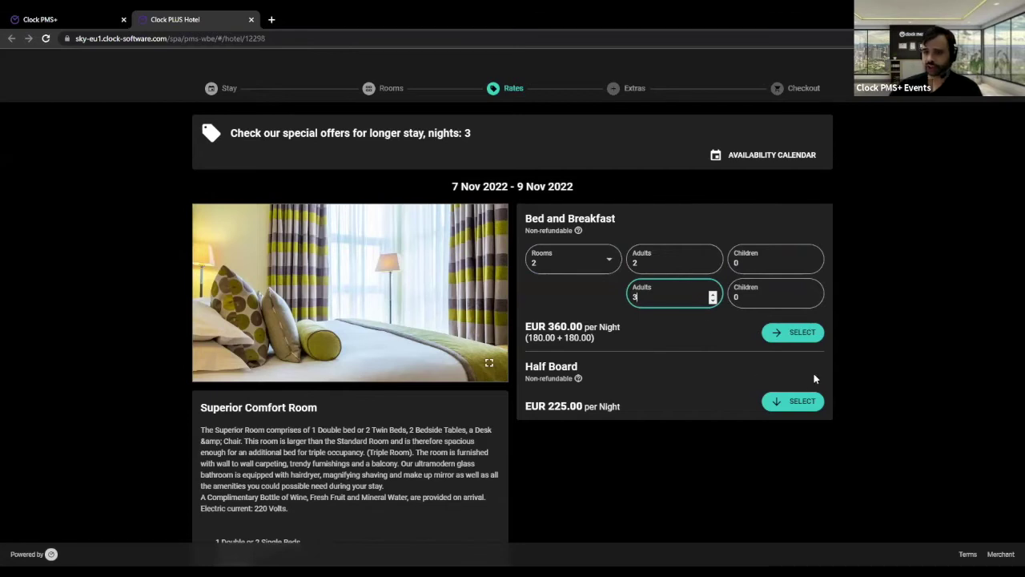
pyautogui.click(789, 335)
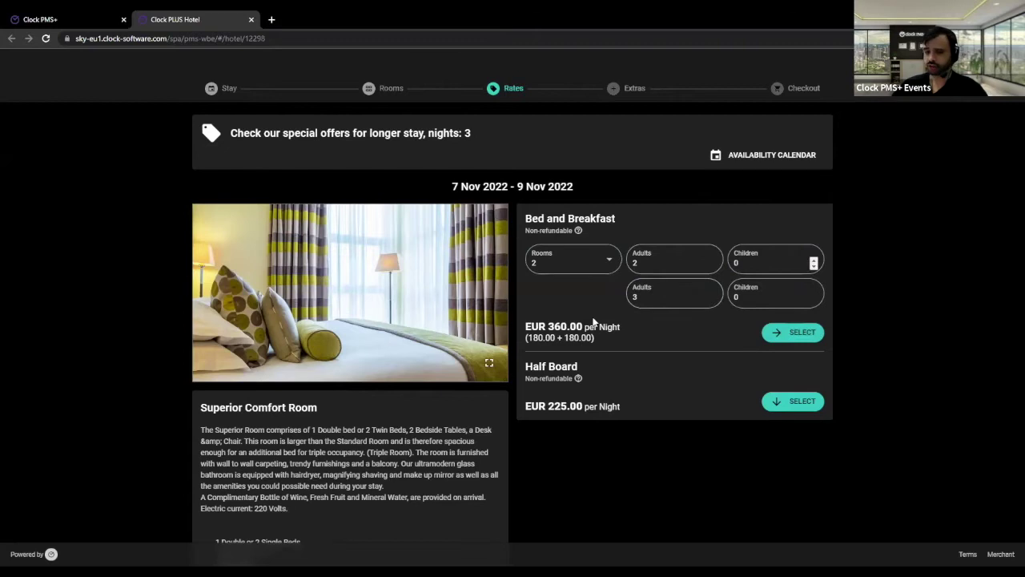
pyautogui.click(797, 333)
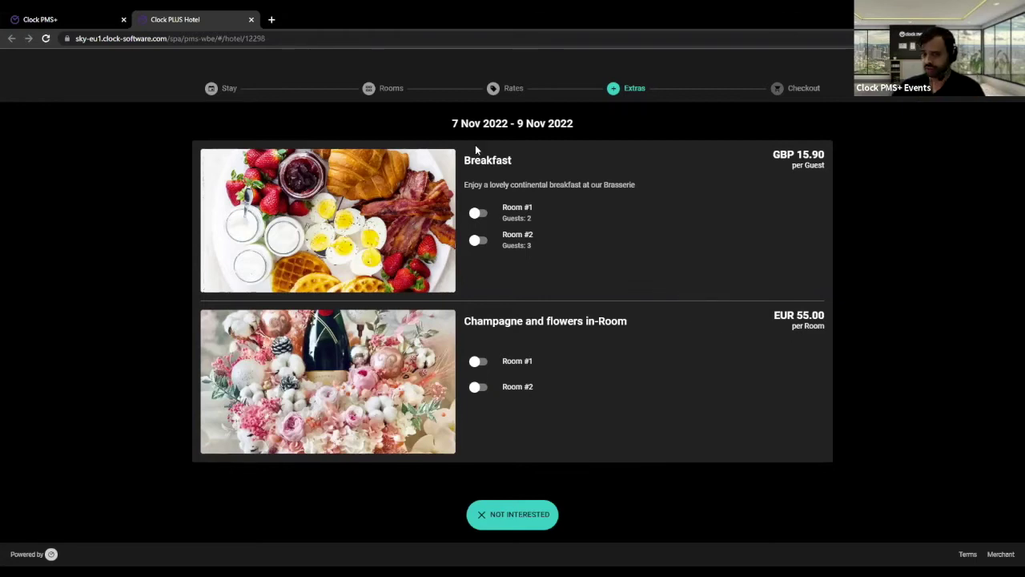
# - Toggle Champagne and flowers on and off for both rooms, then skip the extras
pyautogui.moveTo(471, 160); pyautogui.dragTo(700, 213)
pyautogui.click(699, 212)
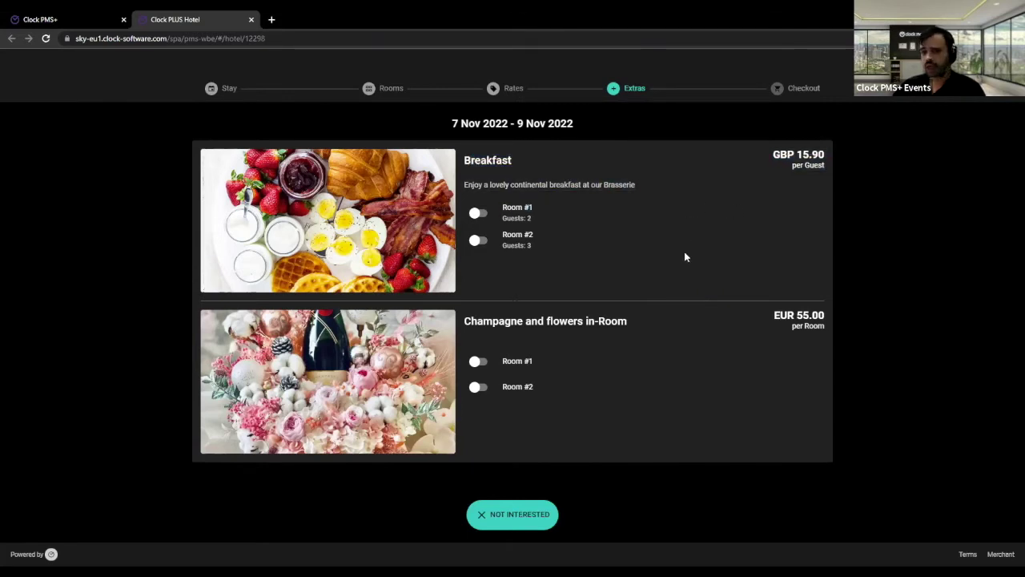
pyautogui.click(507, 358)
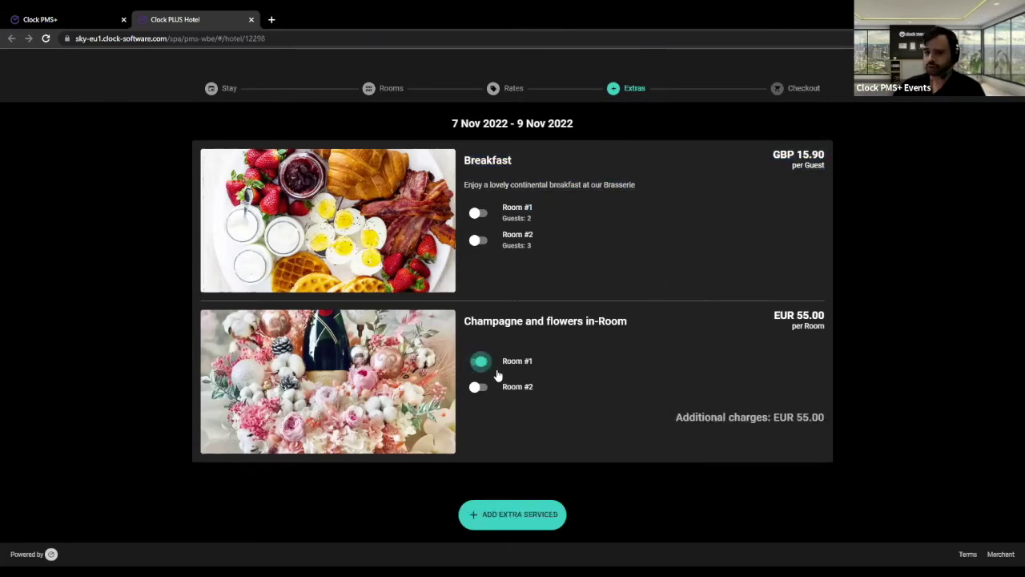
pyautogui.click(503, 395)
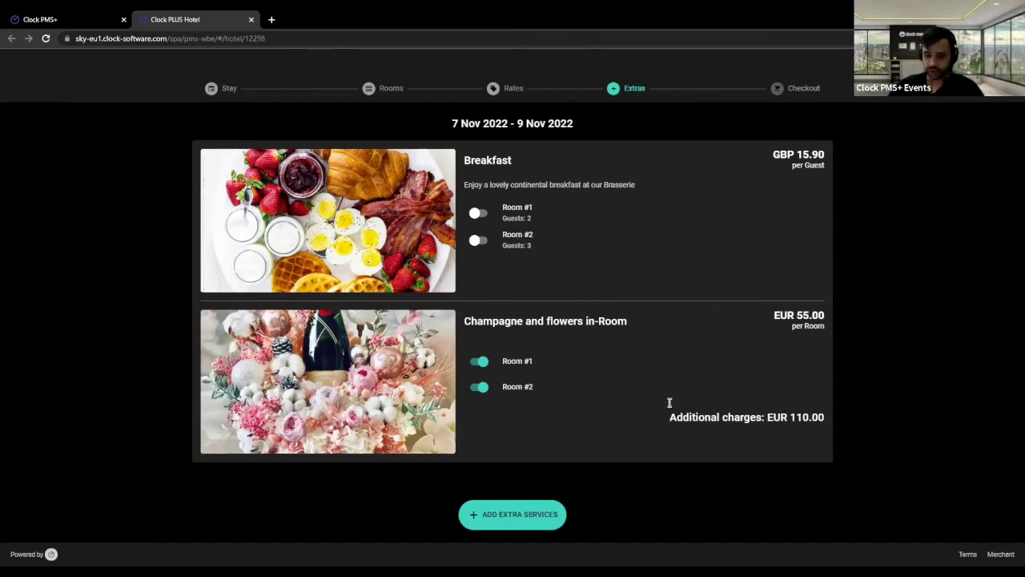
pyautogui.click(515, 364)
pyautogui.click(515, 387)
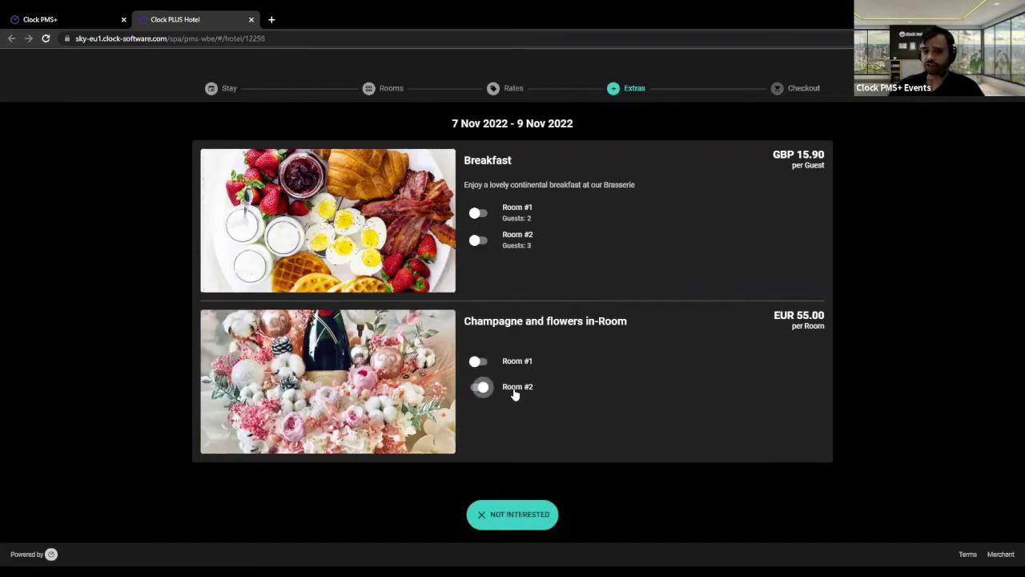
pyautogui.click(520, 513)
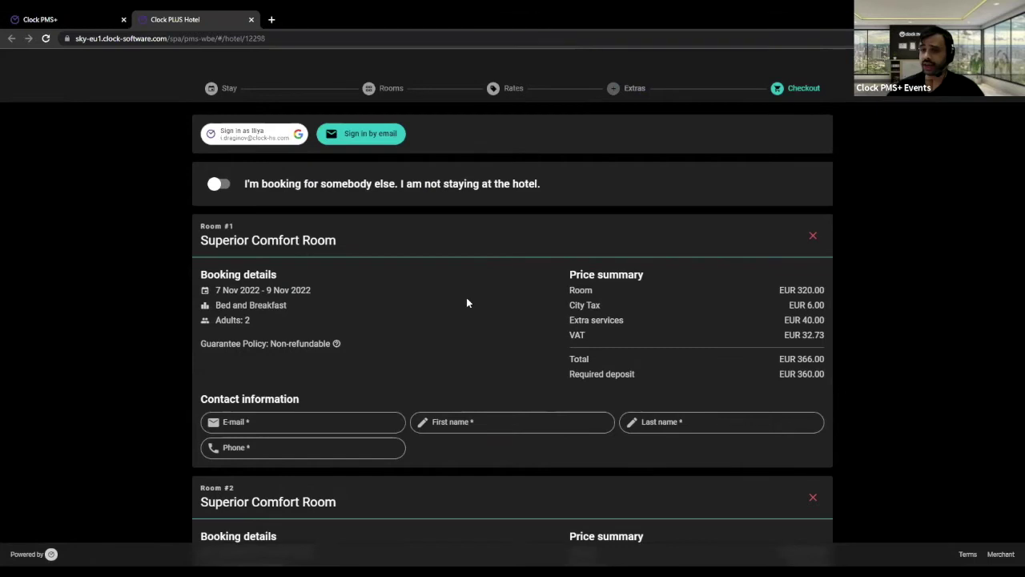
# - Scroll through the Checkout page to review both rooms and Room #1's contact form
pyautogui.scroll(-3, 445, 272)
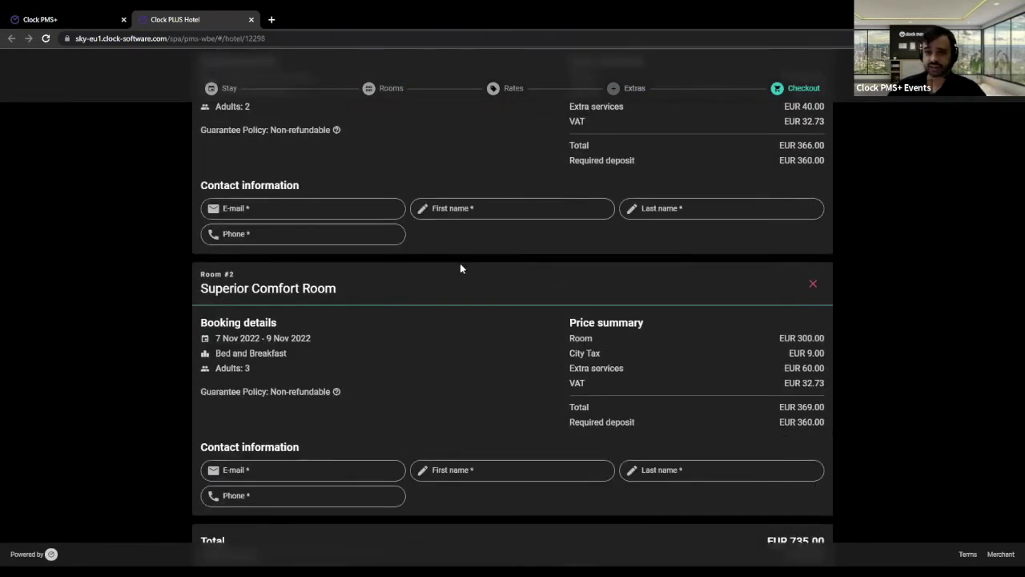
pyautogui.scroll(2, 462, 283)
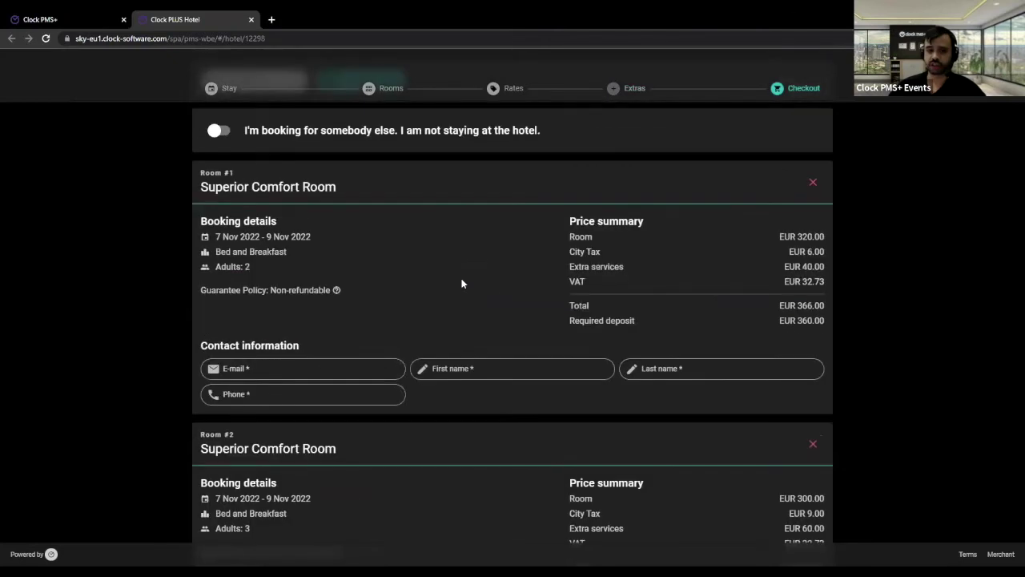
pyautogui.scroll(-2, 449, 288)
pyautogui.click(301, 315)
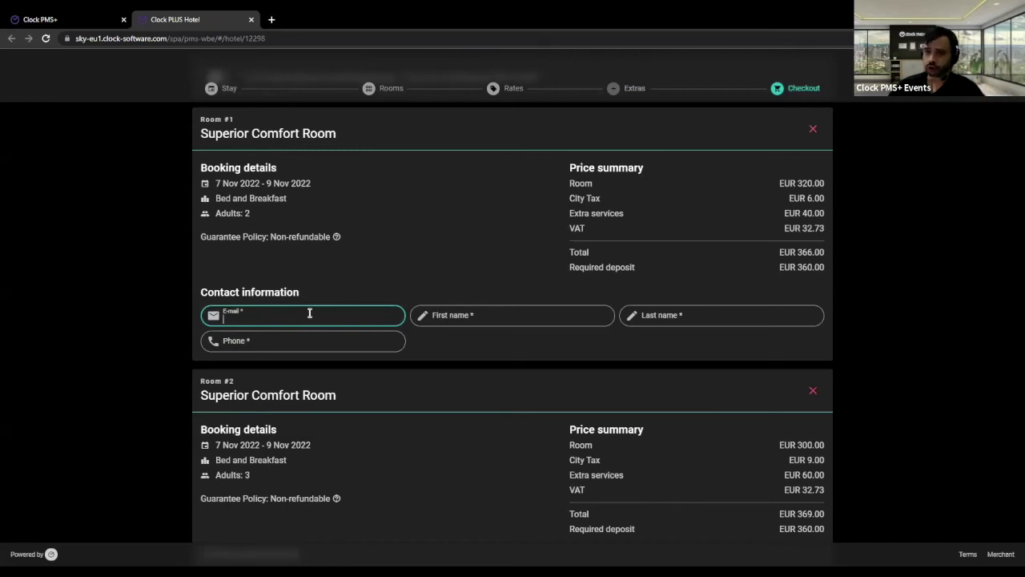
pyautogui.scroll(-4, 309, 313)
pyautogui.scroll(4, 309, 313)
pyautogui.moveTo(202, 289); pyautogui.dragTo(431, 337)
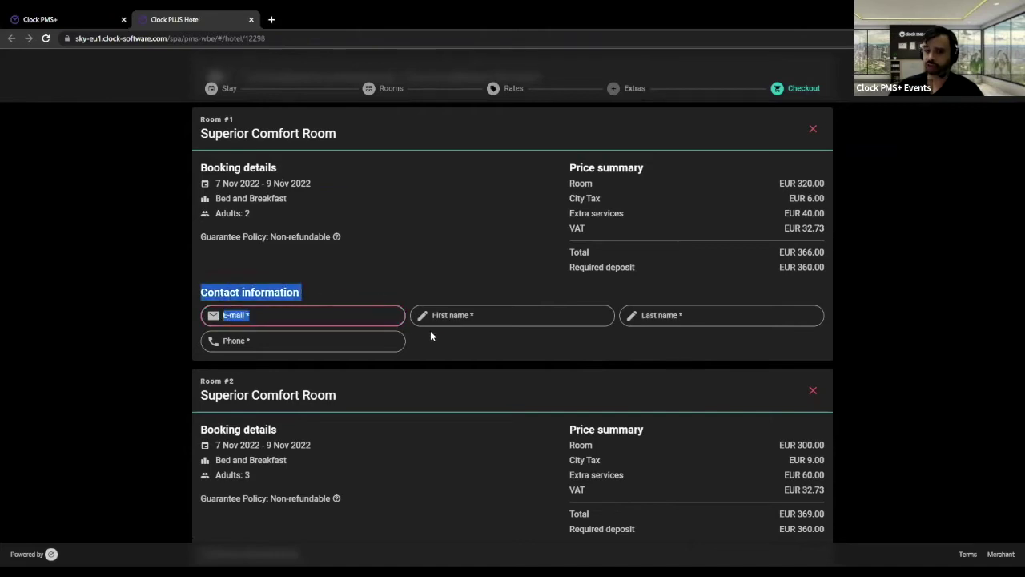
pyautogui.click(525, 342)
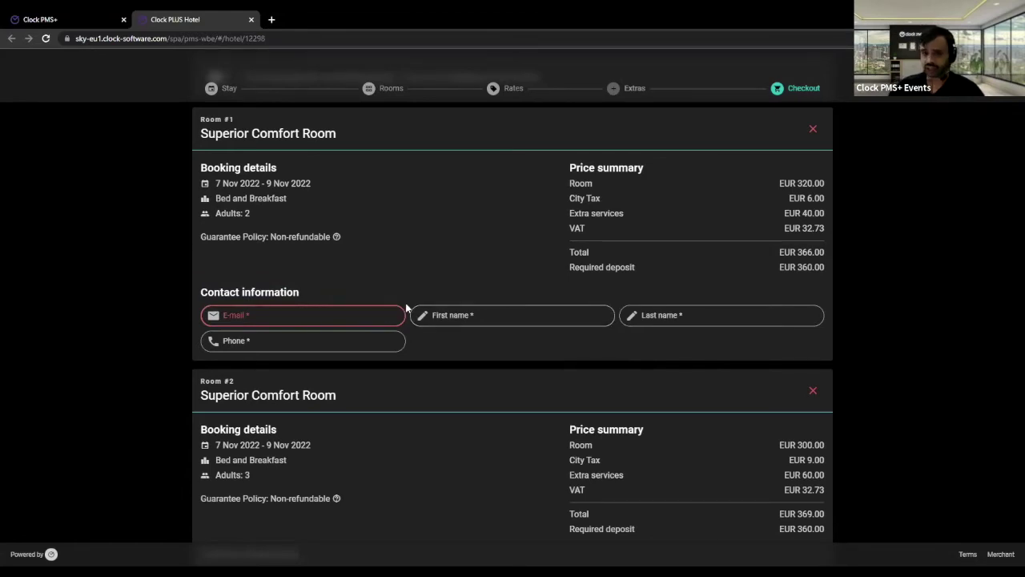
# - Fill in Room #1's contact e-mail, the guest's first name, last name and phone number
pyautogui.click(366, 317)
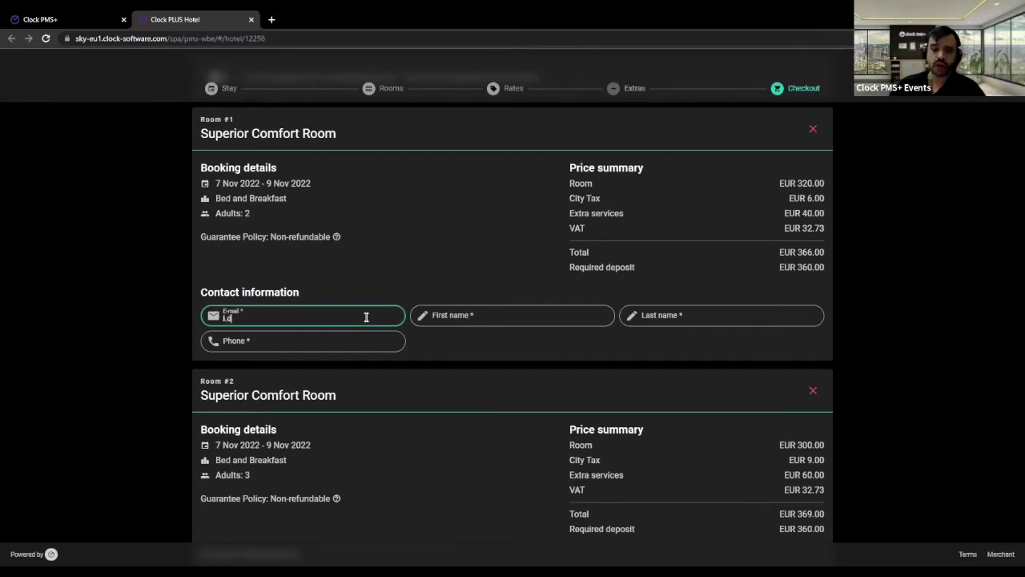
pyautogui.press('Tab')
pyautogui.press('Tab')
pyautogui.press('Tab')
pyautogui.write('1231')
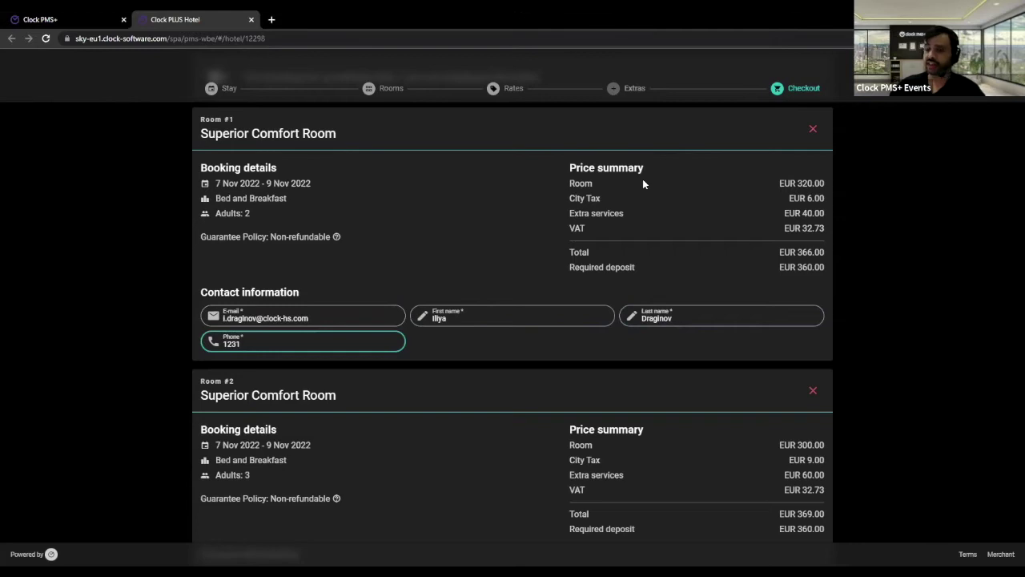
# - Check Room #1's total price and scroll down to the payment section
pyautogui.moveTo(785, 253); pyautogui.dragTo(780, 263)
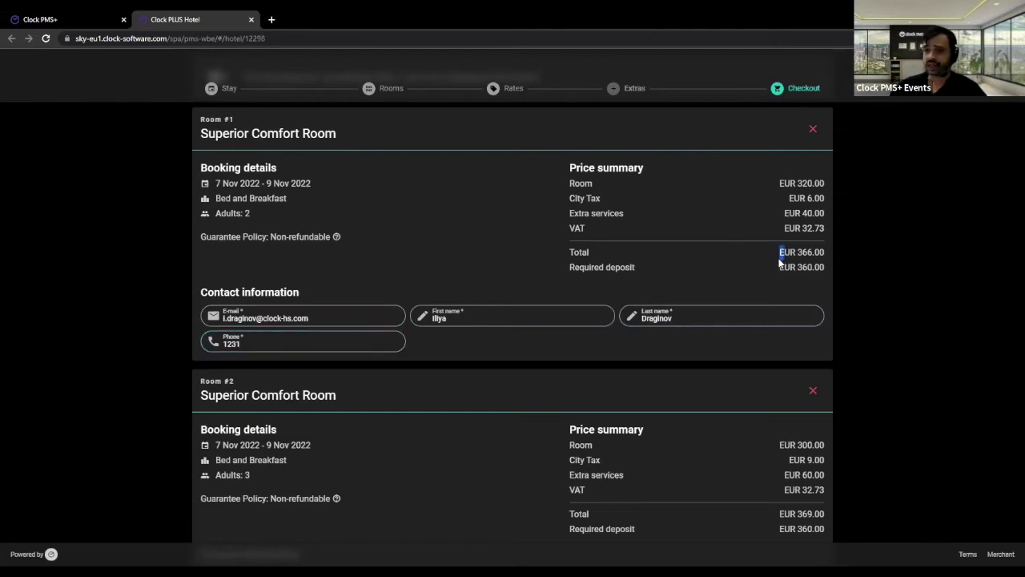
pyautogui.scroll(-2, 636, 227)
pyautogui.scroll(-3, 571, 228)
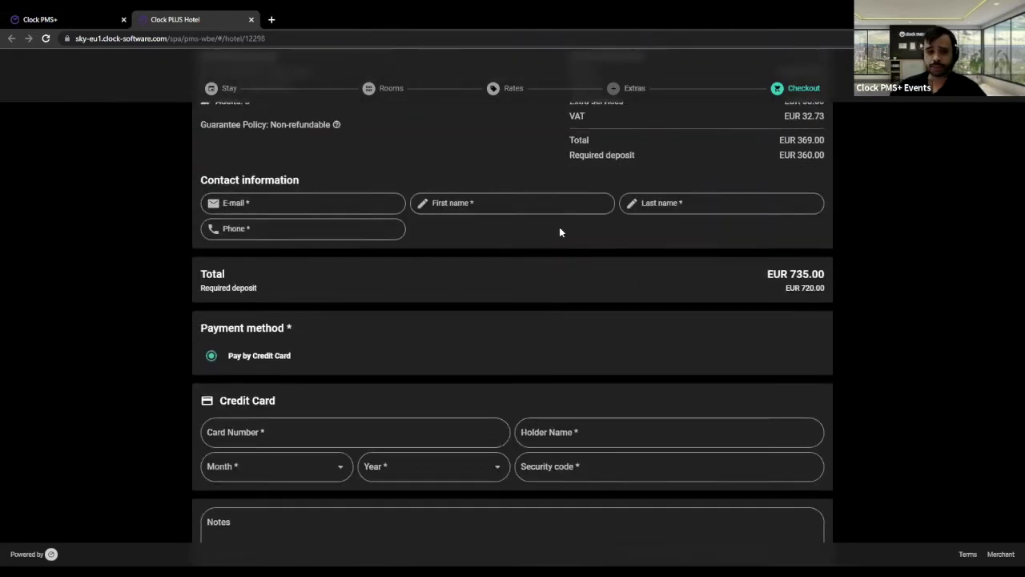
pyautogui.scroll(-1, 553, 231)
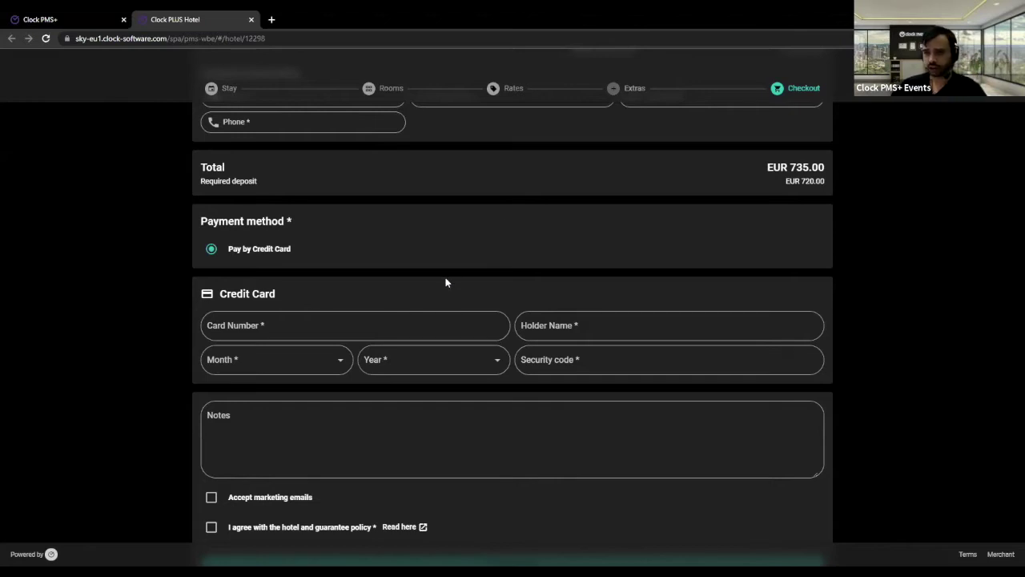
# - Type a partial card number and erase it, leaving the card field empty
pyautogui.click(318, 327)
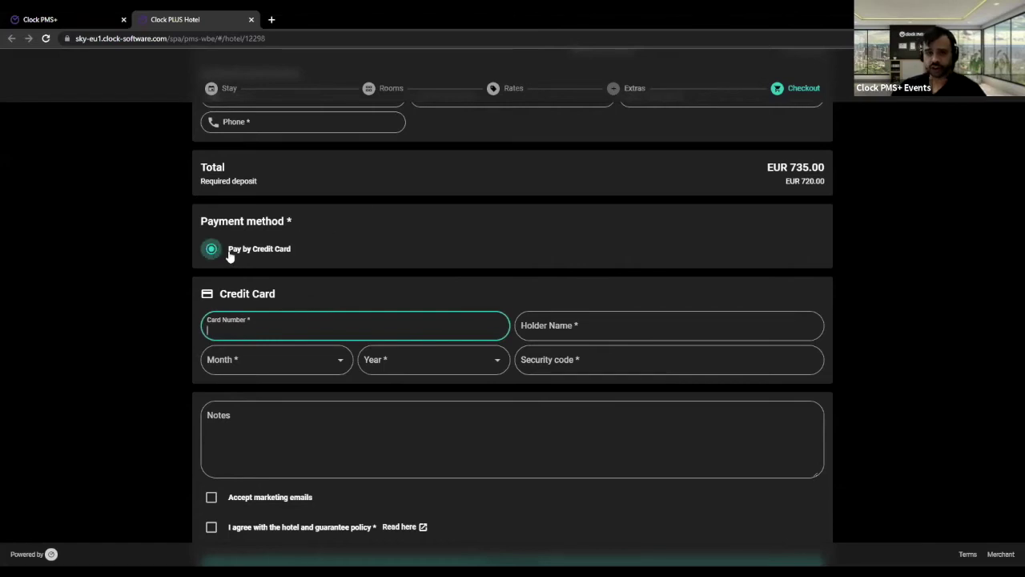
pyautogui.write('4122')
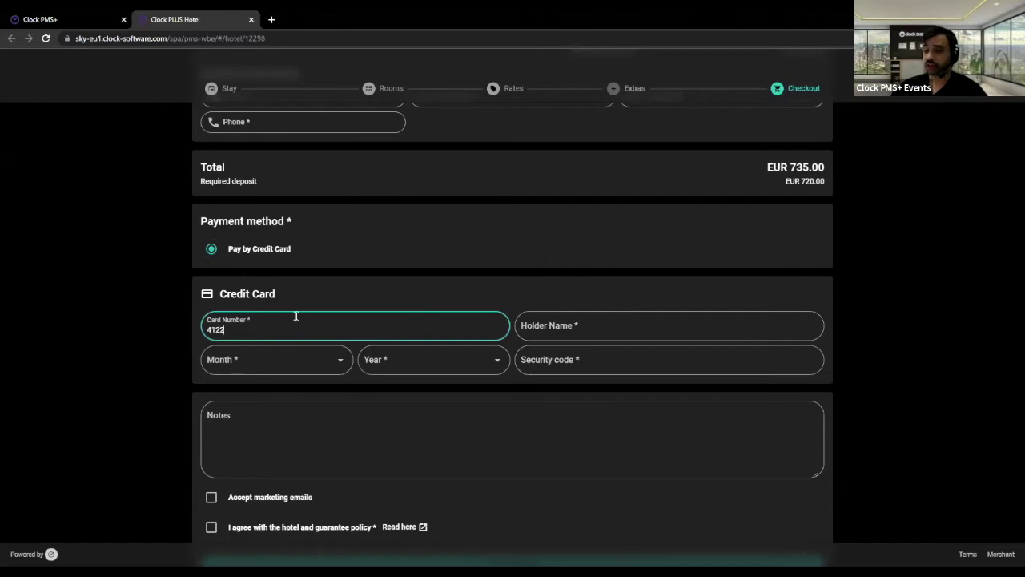
pyautogui.press('BackSpace')
pyautogui.press('BackSpace')
pyautogui.press('BackSpace')
pyautogui.press('BackSpace')
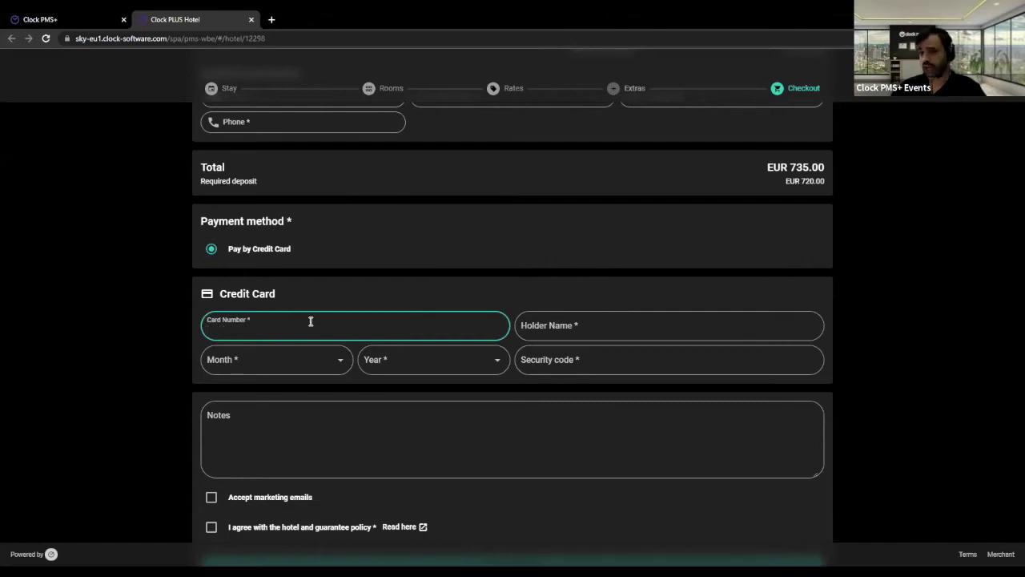
pyautogui.scroll(2, 641, 296)
pyautogui.moveTo(789, 274); pyautogui.dragTo(825, 287)
pyautogui.click(789, 297)
pyautogui.scroll(-2, 763, 293)
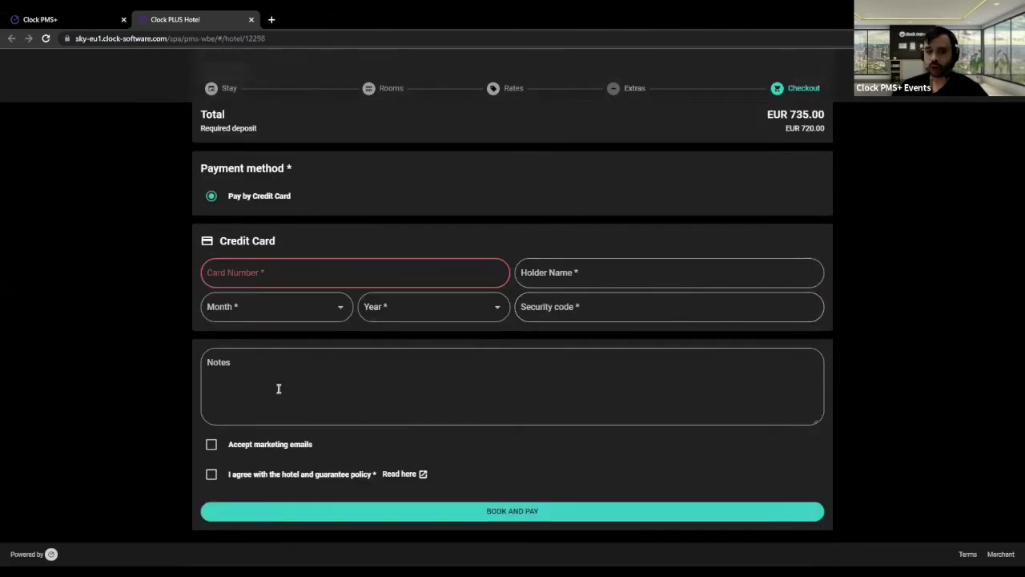
# - Leave marketing e-mails declined and agree to the hotel and guarantee policy
pyautogui.click(338, 377)
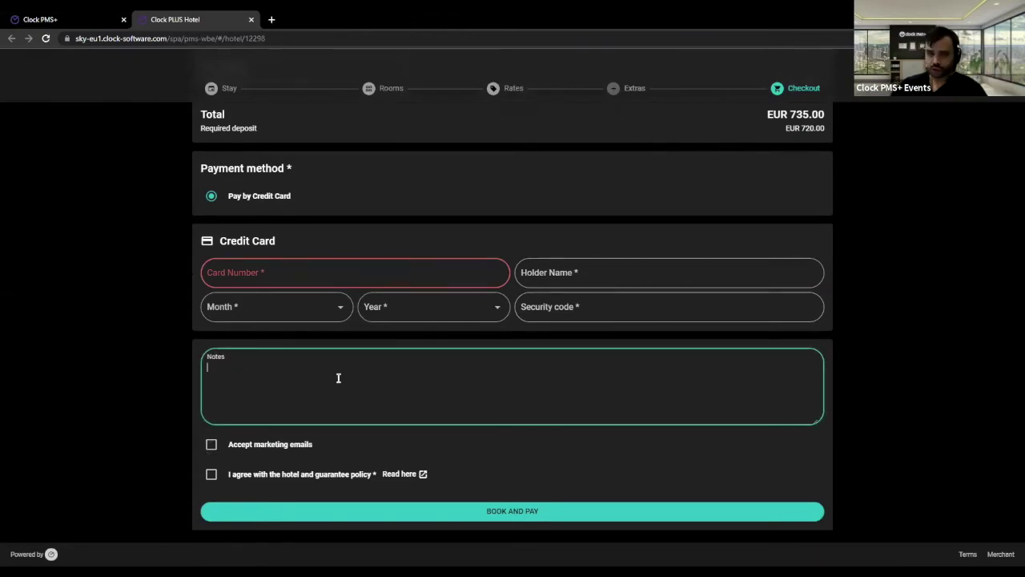
pyautogui.click(284, 445)
pyautogui.click(283, 444)
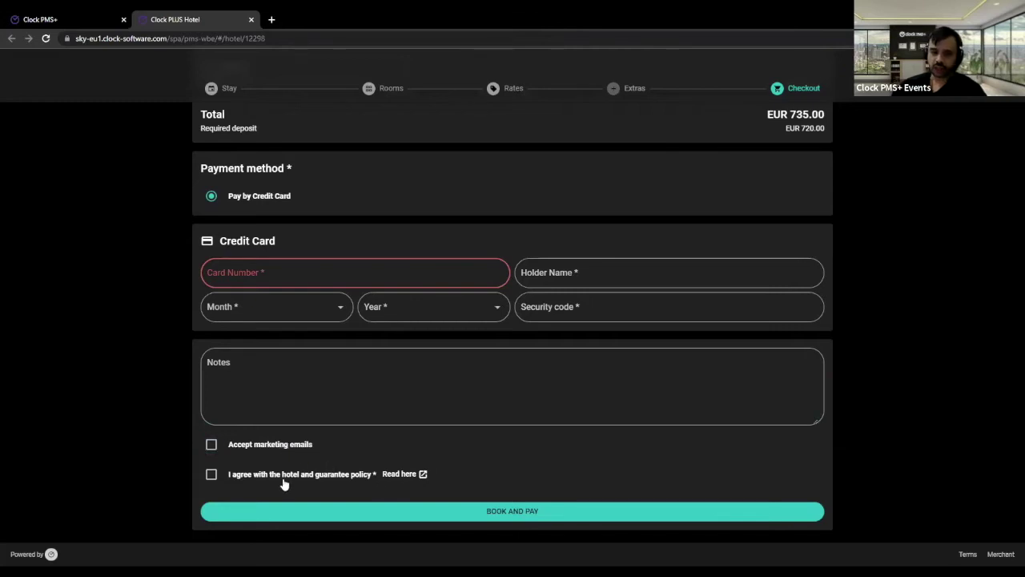
pyautogui.click(270, 475)
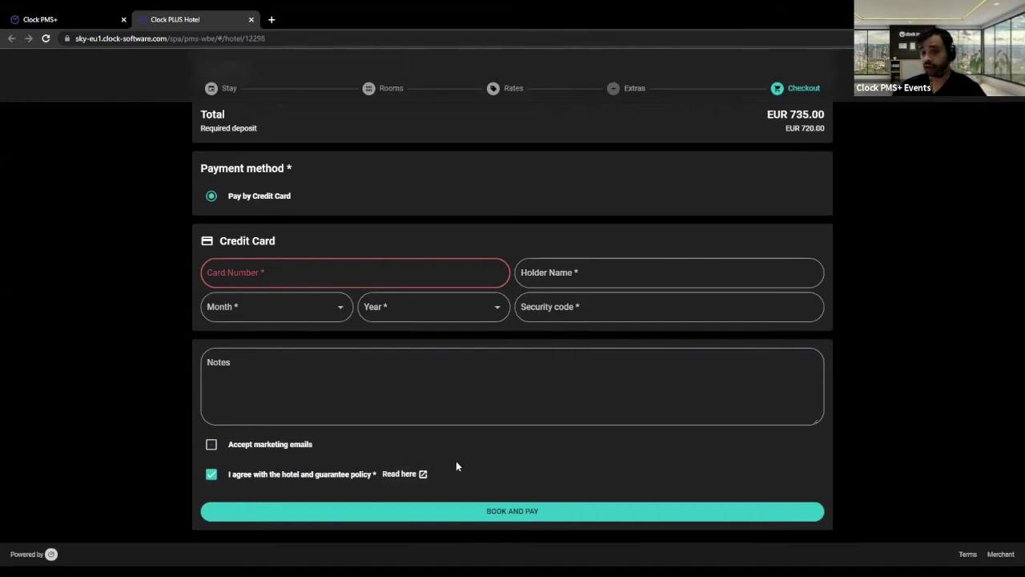
# - Read the hotel and guarantee policy down to its Non-refundable section, then close it
pyautogui.click(400, 474)
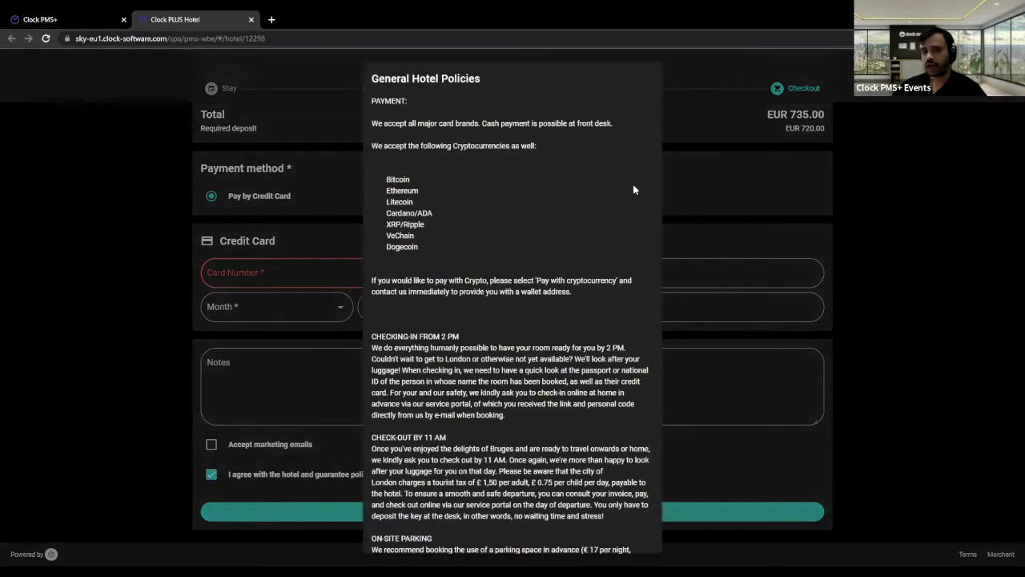
pyautogui.scroll(-3, 544, 207)
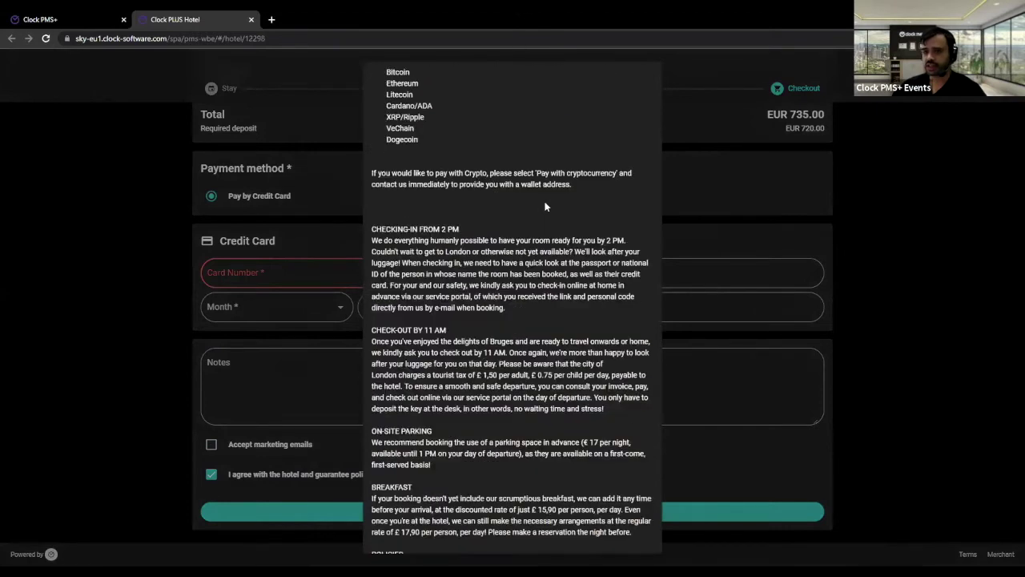
pyautogui.scroll(-5, 546, 200)
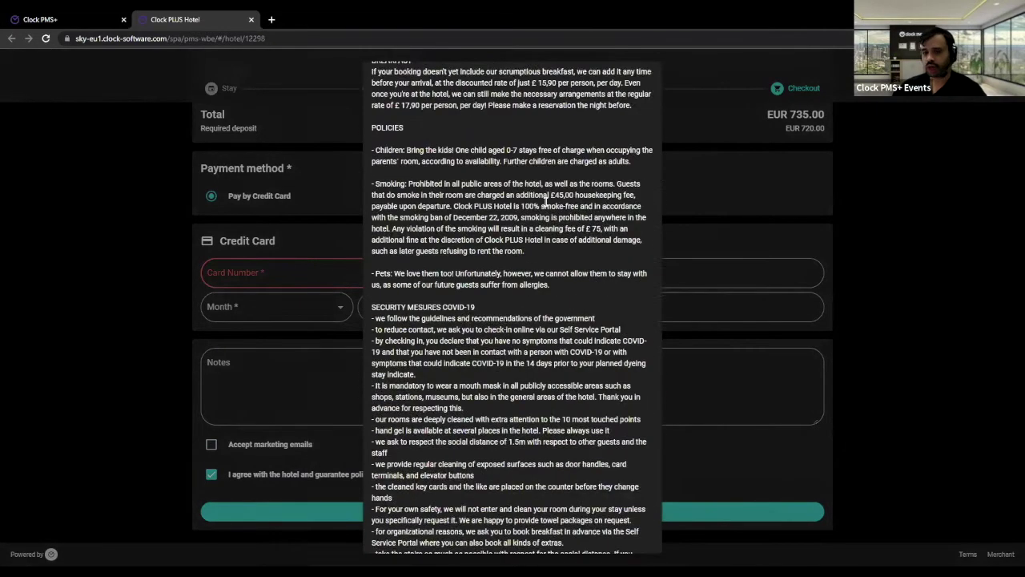
pyautogui.moveTo(374, 463); pyautogui.dragTo(609, 479)
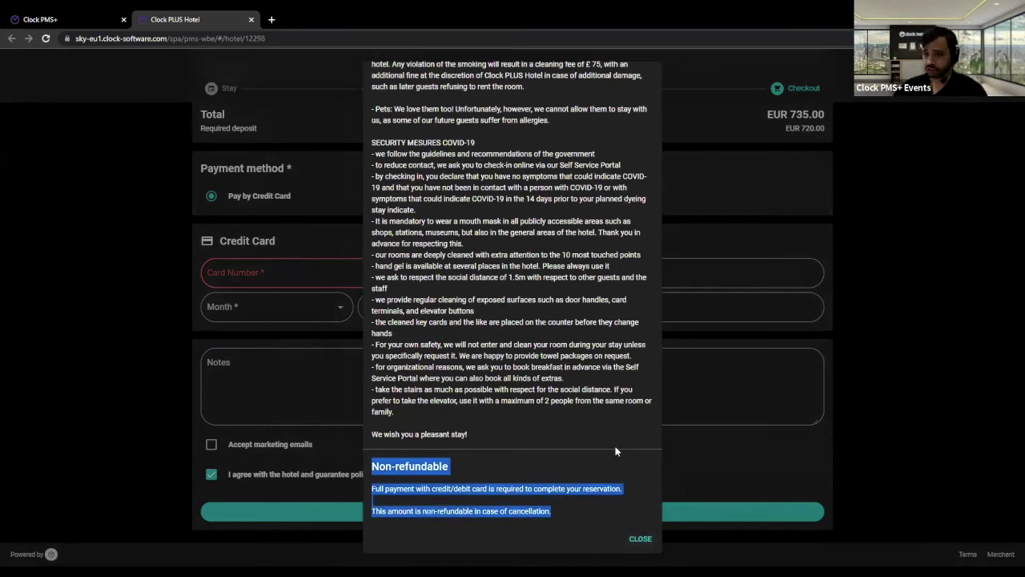
pyautogui.click(853, 399)
pyautogui.scroll(10, 634, 396)
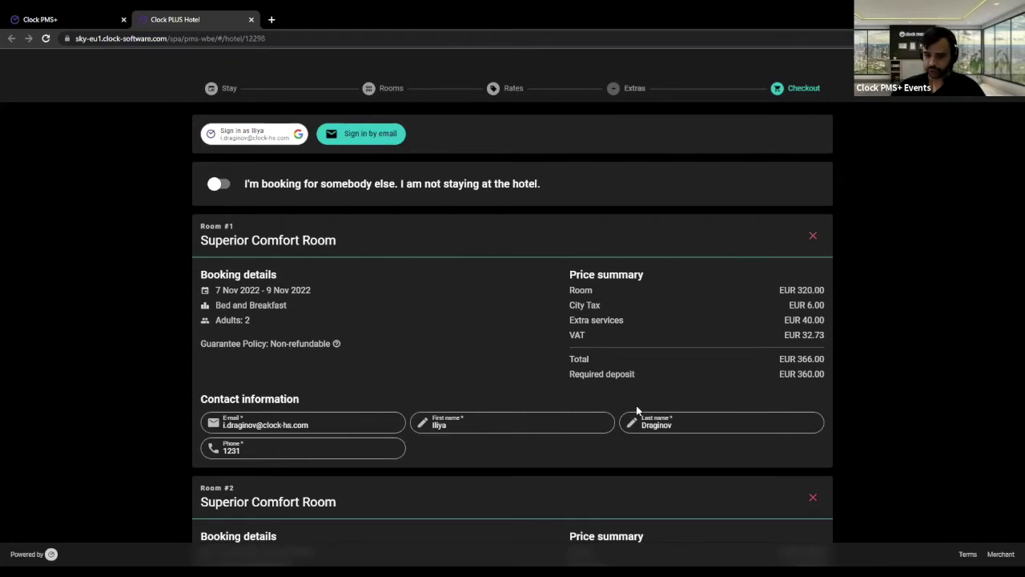
pyautogui.scroll(-6, 629, 363)
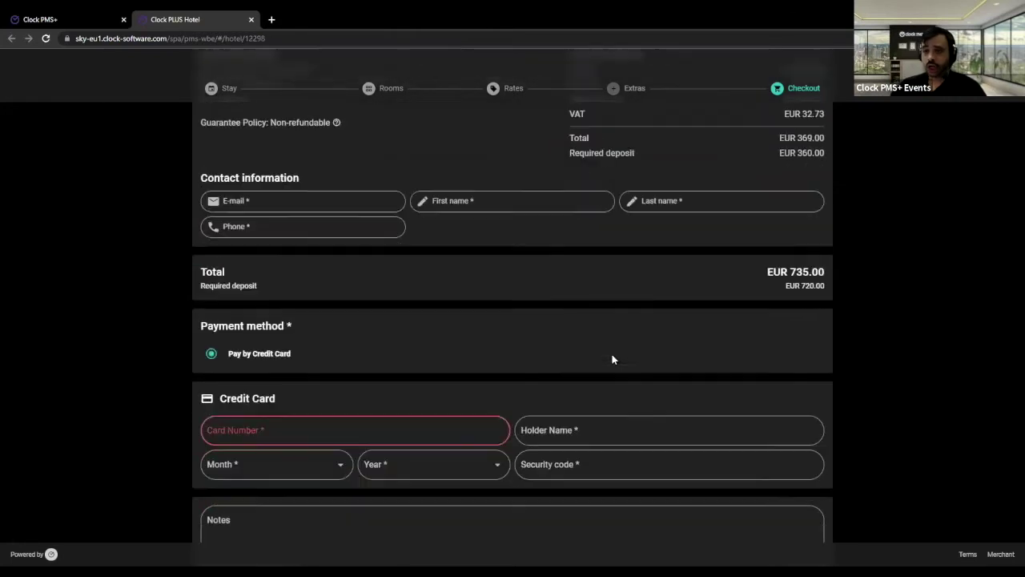
pyautogui.scroll(-1, 610, 362)
pyautogui.scroll(-2, 608, 364)
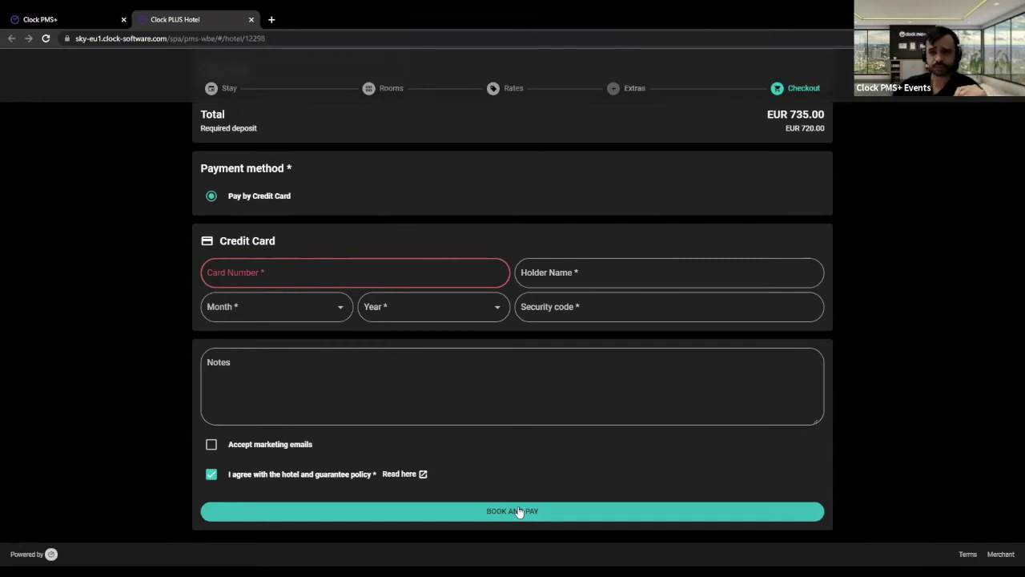
pyautogui.click(517, 509)
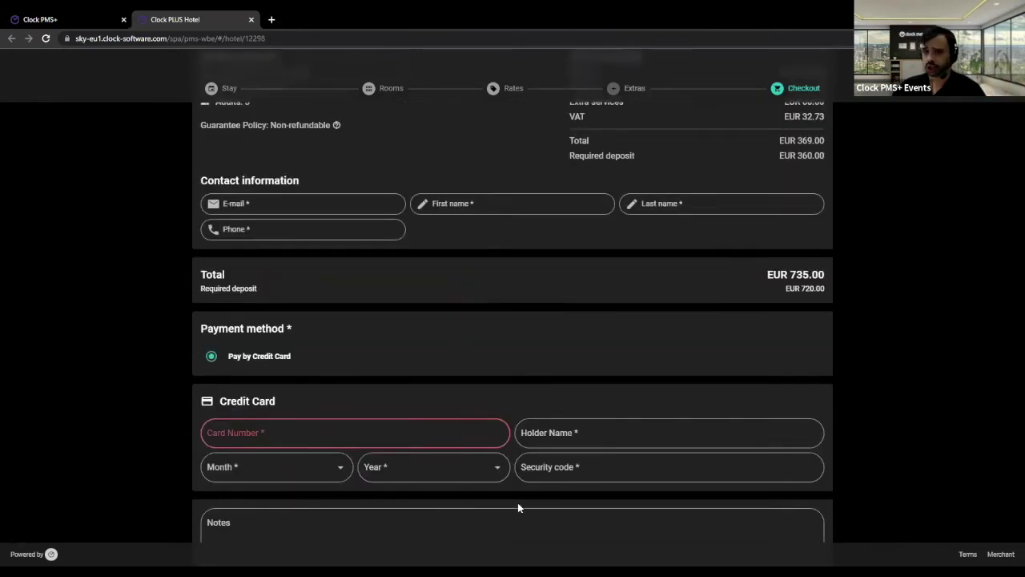
pyautogui.scroll(3, 517, 507)
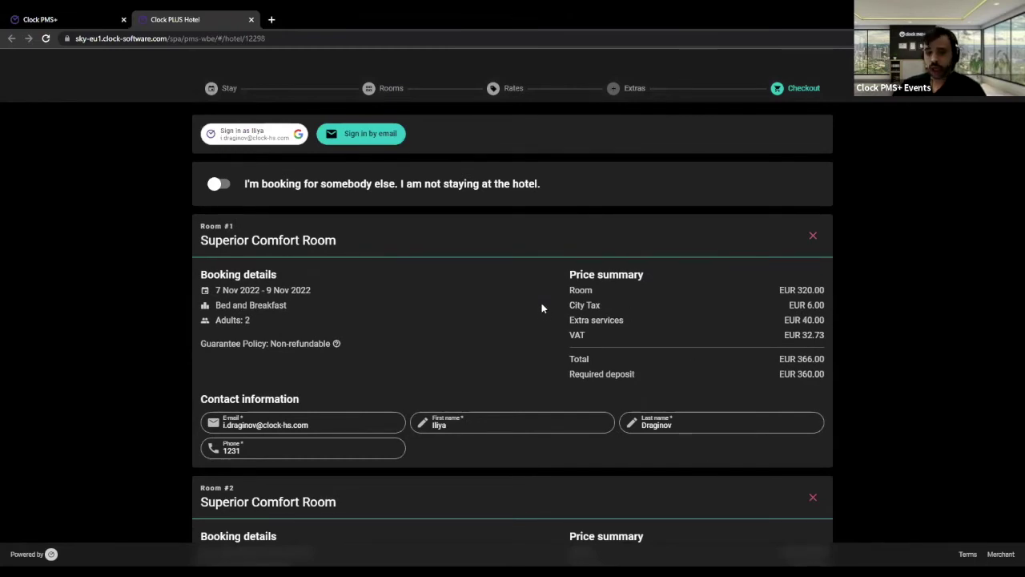
pyautogui.scroll(-1, 542, 304)
pyautogui.scroll(1, 544, 300)
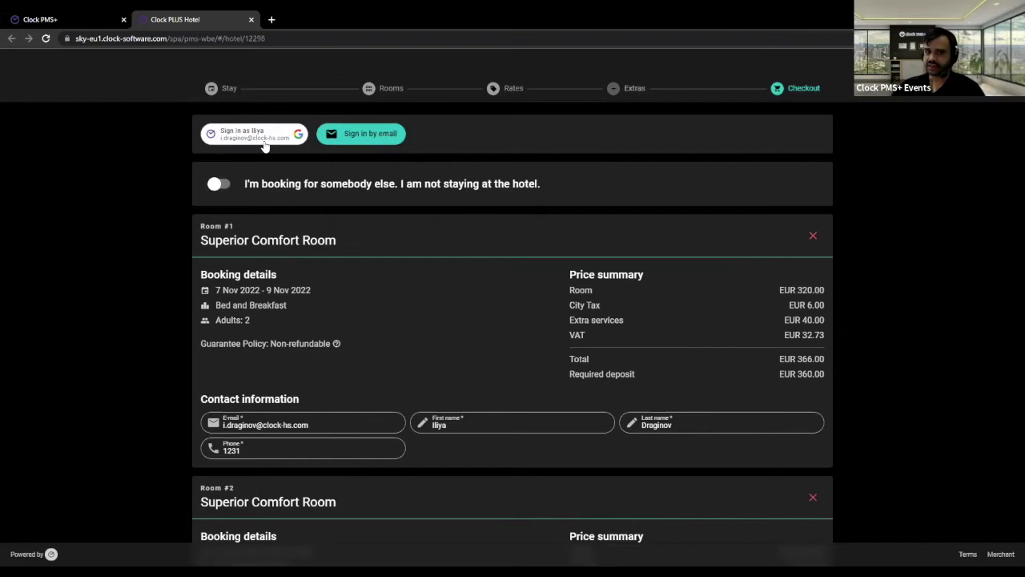
pyautogui.click(389, 138)
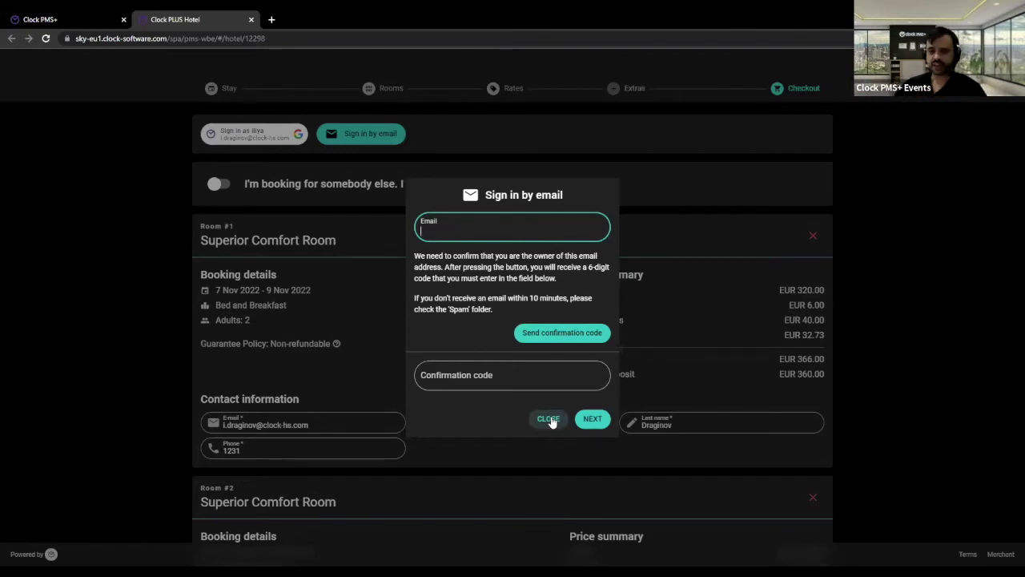
pyautogui.click(549, 419)
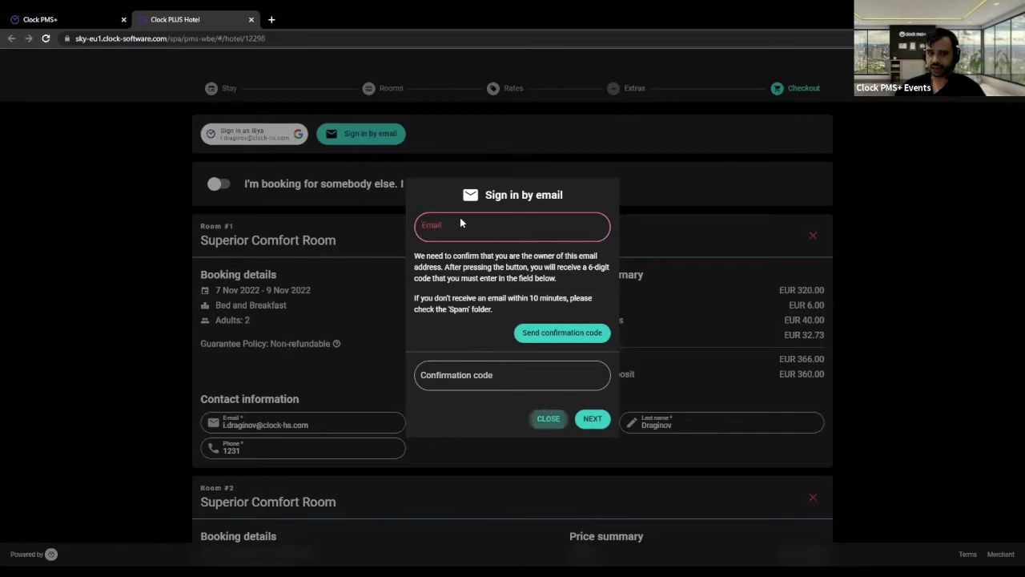
pyautogui.click(603, 152)
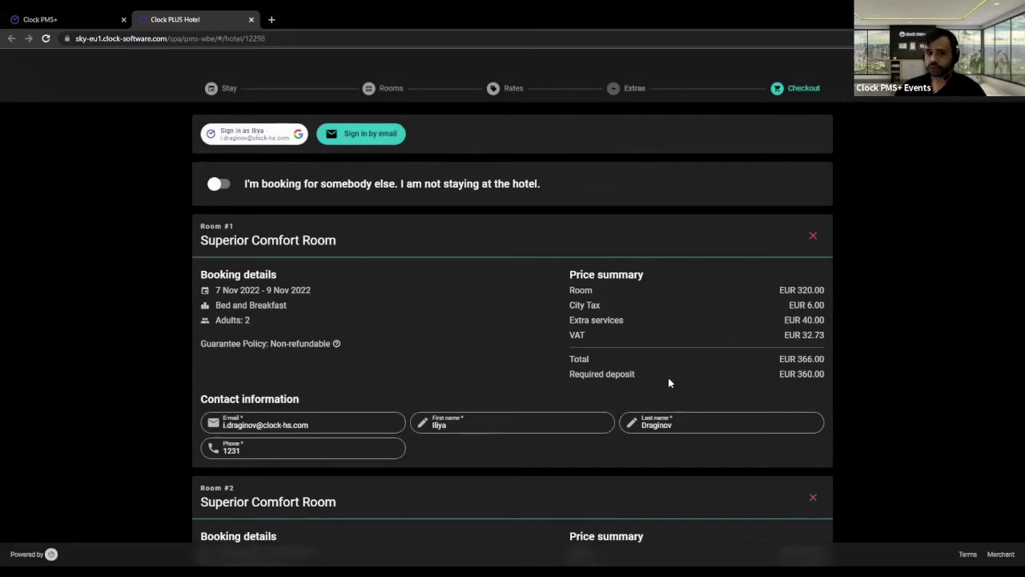
# - Confirm Room #1's contact details in the Edit contact information dialog
pyautogui.click(539, 415)
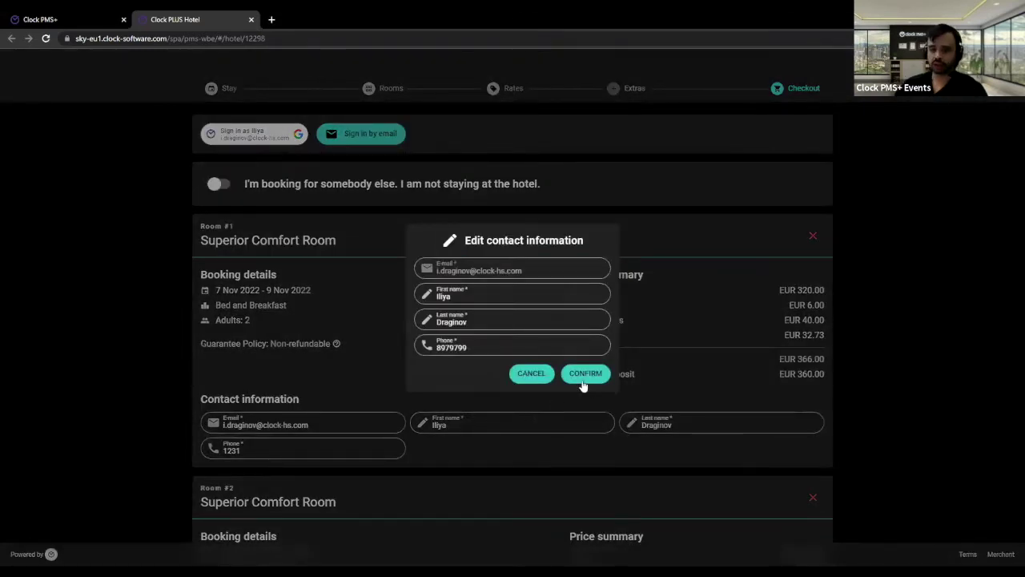
pyautogui.click(587, 376)
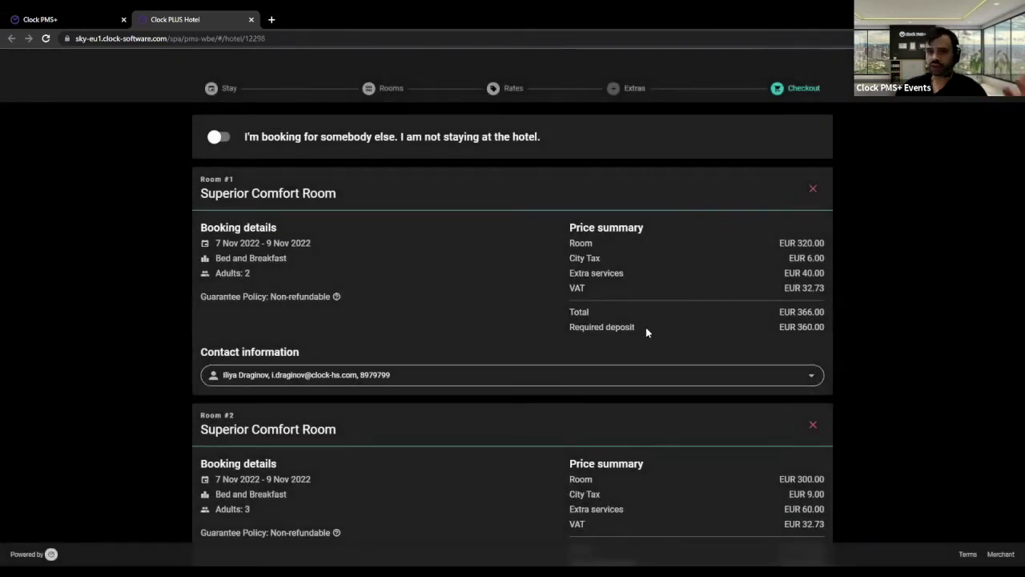
pyautogui.scroll(-1, 644, 323)
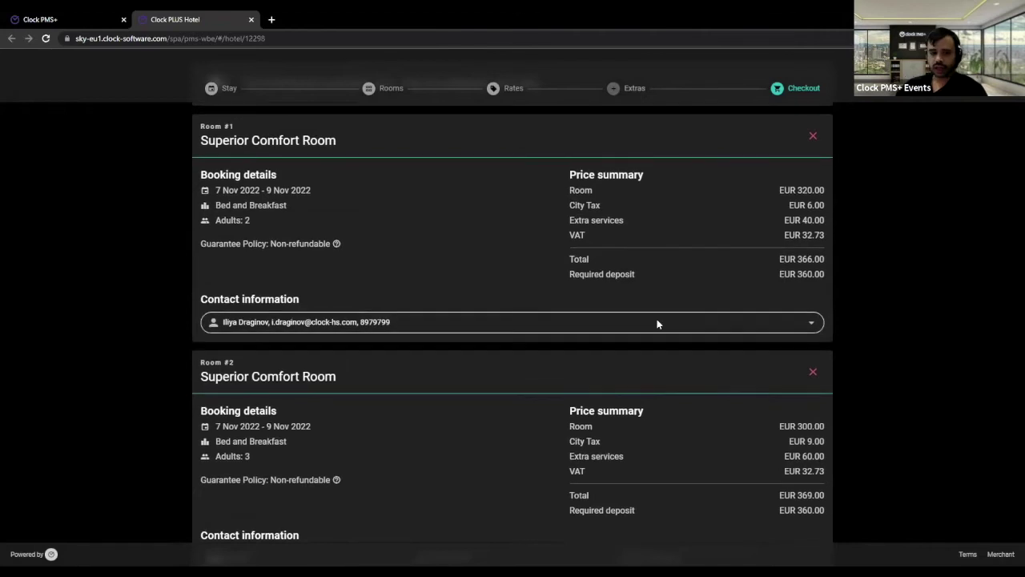
pyautogui.scroll(1, 657, 323)
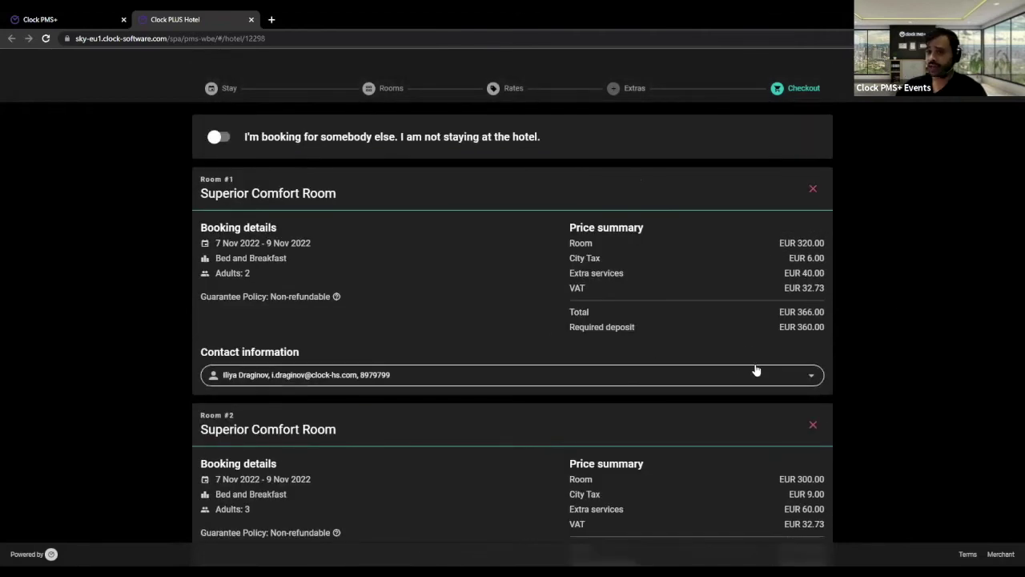
pyautogui.scroll(-1, 366, 297)
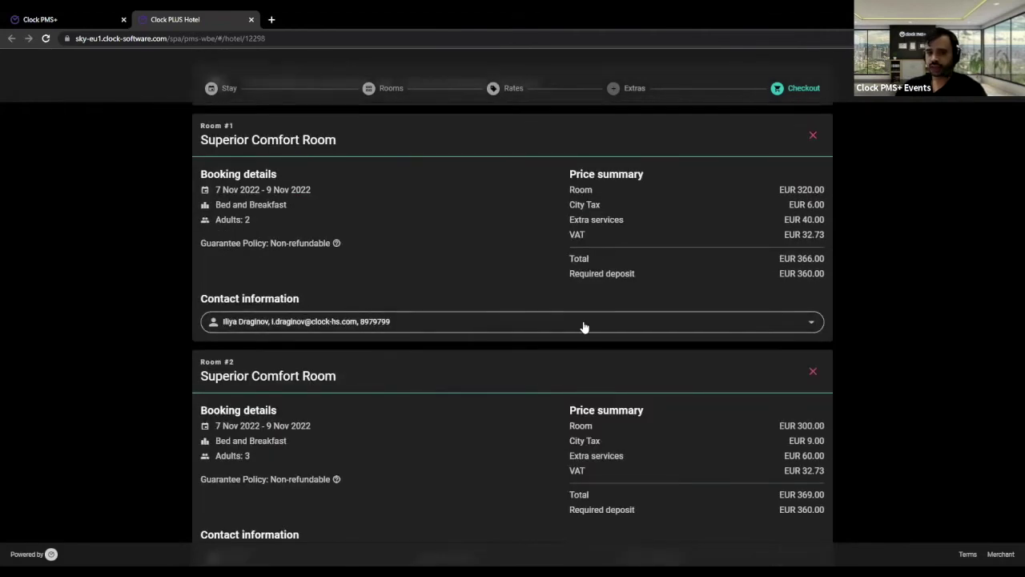
# - Reselect the same saved guest contact from Room #1's contact dropdown
pyautogui.click(780, 324)
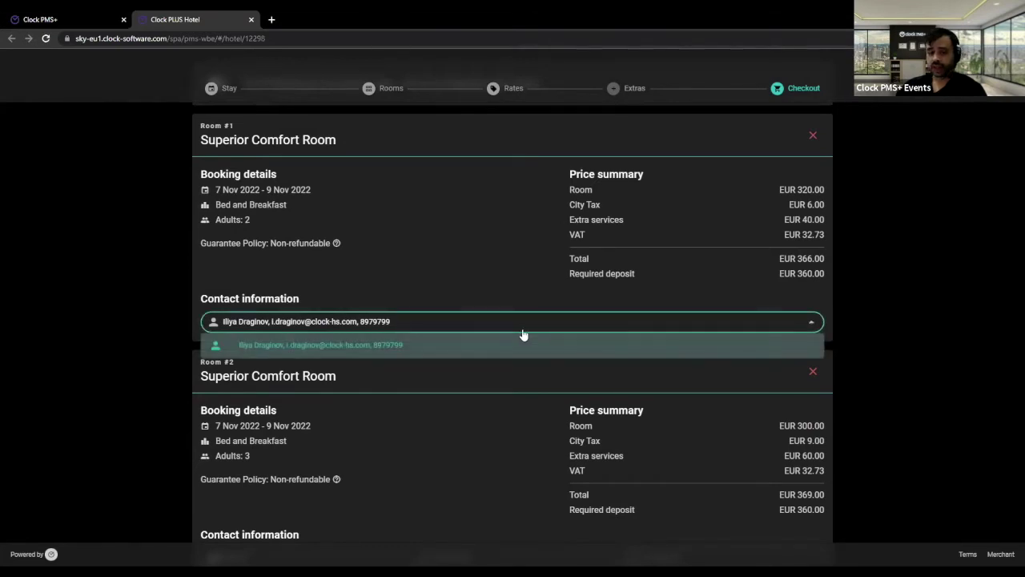
pyautogui.click(456, 346)
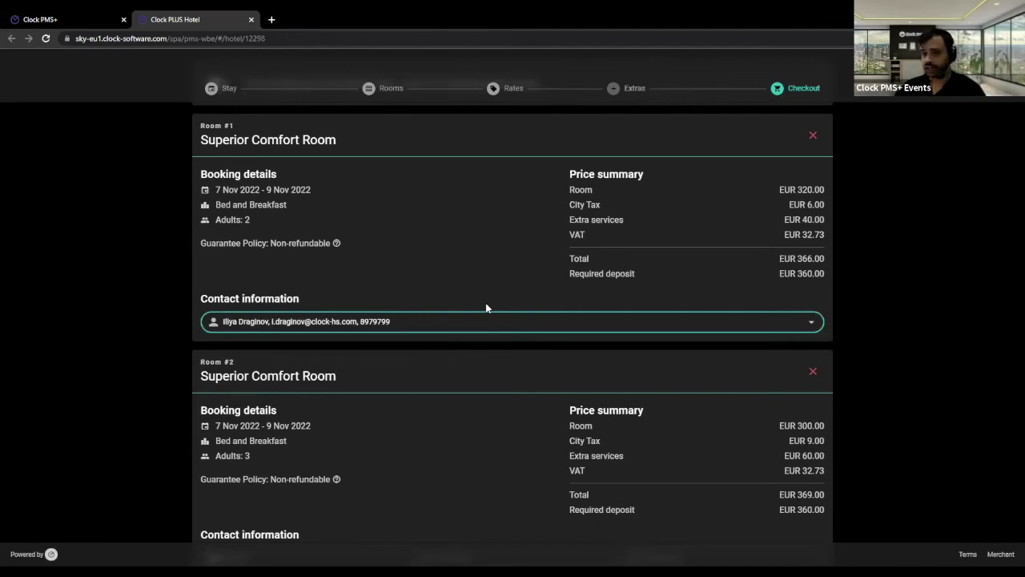
pyautogui.scroll(-2, 492, 312)
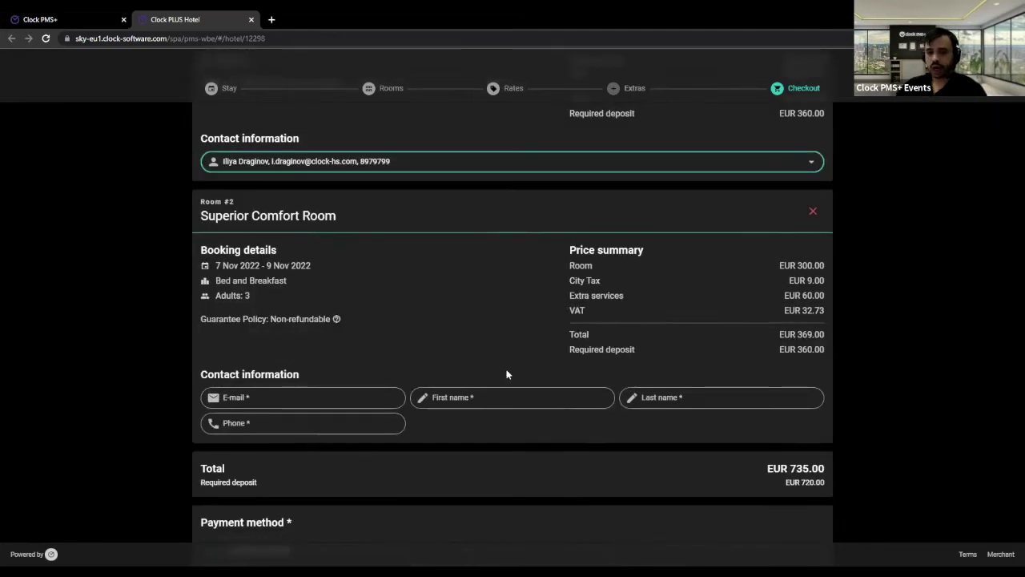
pyautogui.scroll(3, 504, 373)
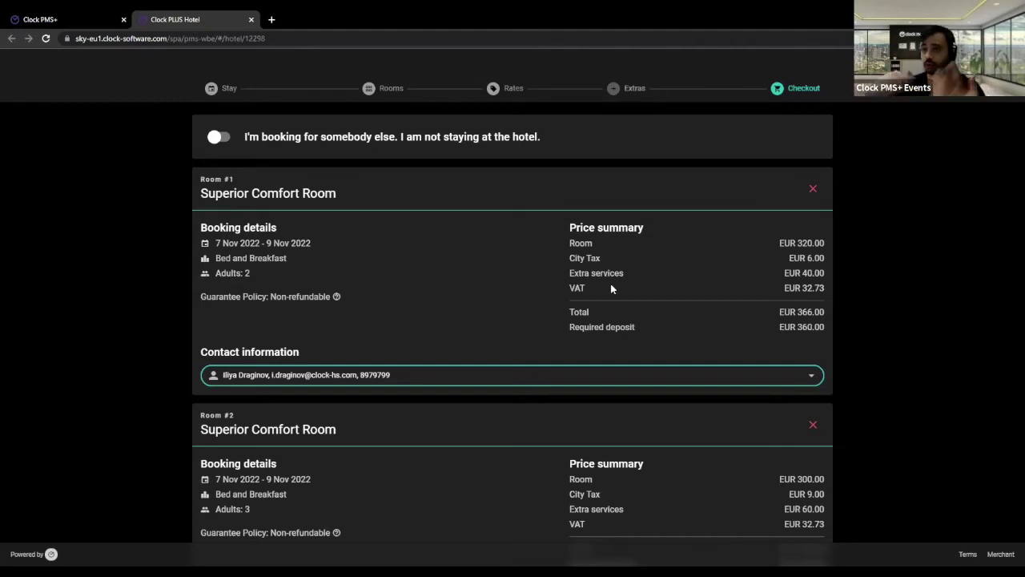
# - Open Room #1's saved contact entry to show its four filled guest fields
pyautogui.click(876, 253)
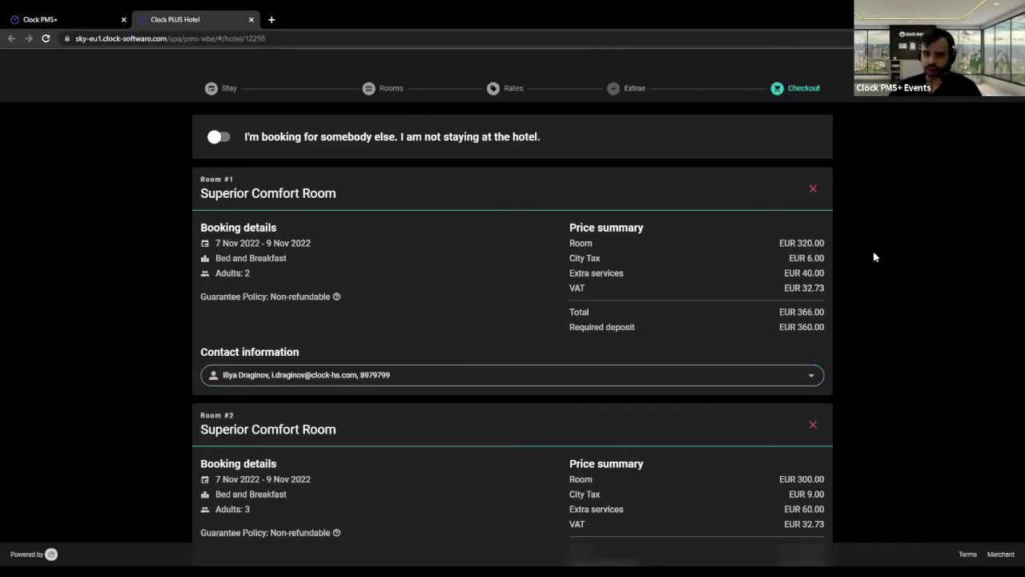
pyautogui.scroll(-1, 869, 239)
pyautogui.scroll(1, 856, 228)
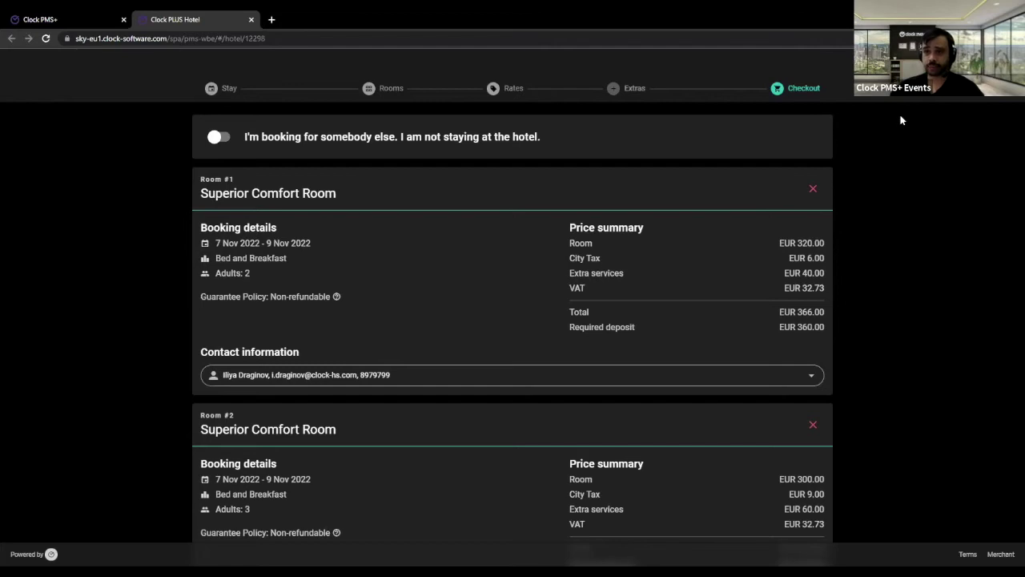
pyautogui.click(437, 375)
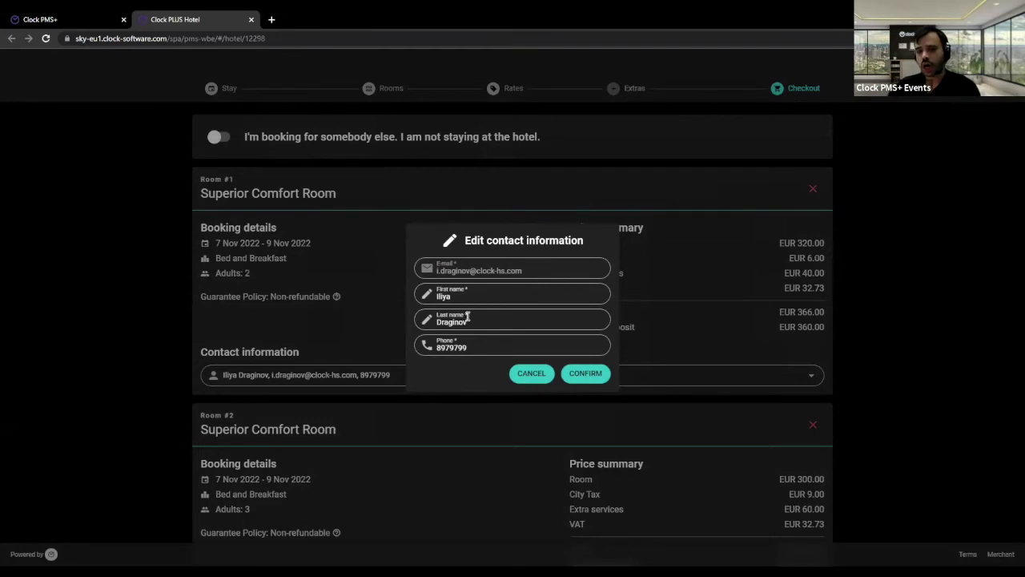
# - Cancel out of Room #1's contact editor after entering the Phone field, keeping the contact unchanged
pyautogui.click(500, 346)
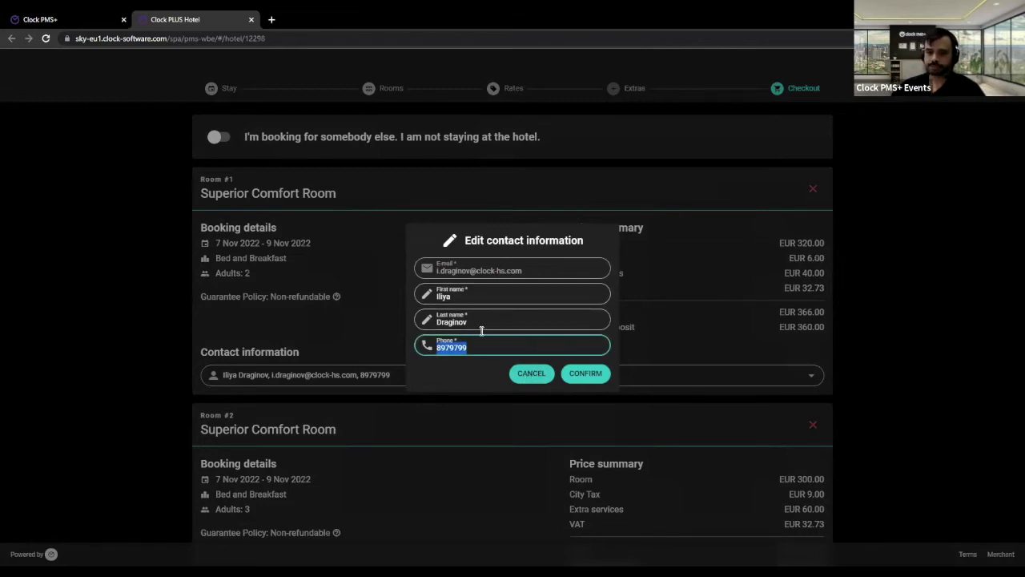
pyautogui.click(535, 375)
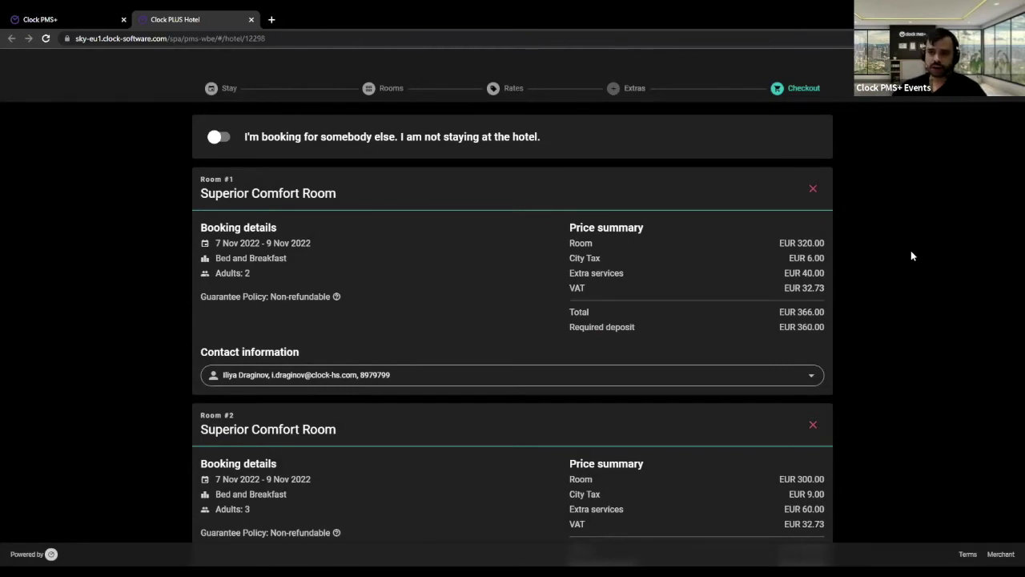
pyautogui.scroll(-1, 923, 255)
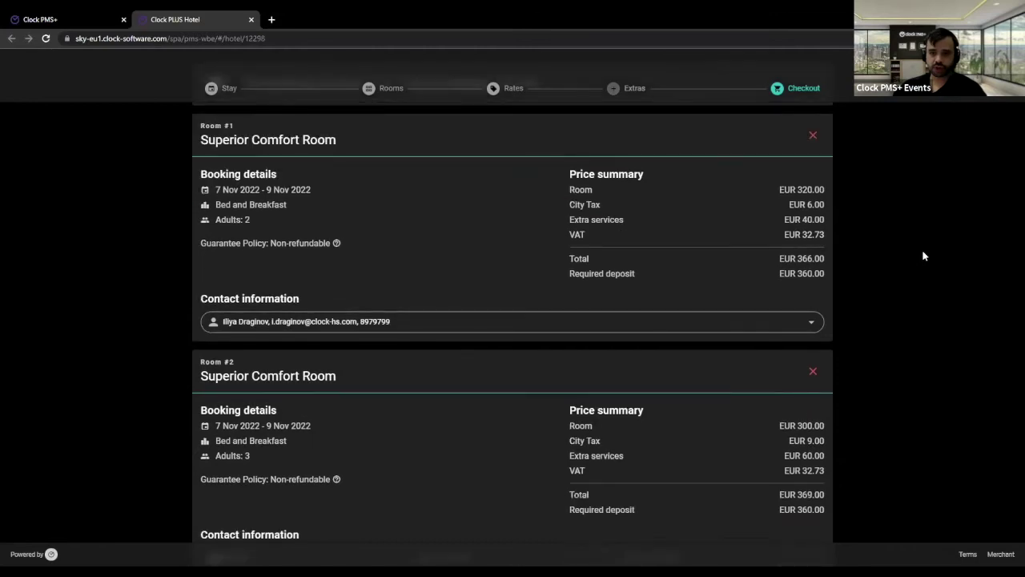
# - Toggle 'I'm booking for somebody else' and keep the same saved booker contact
pyautogui.scroll(1, 924, 256)
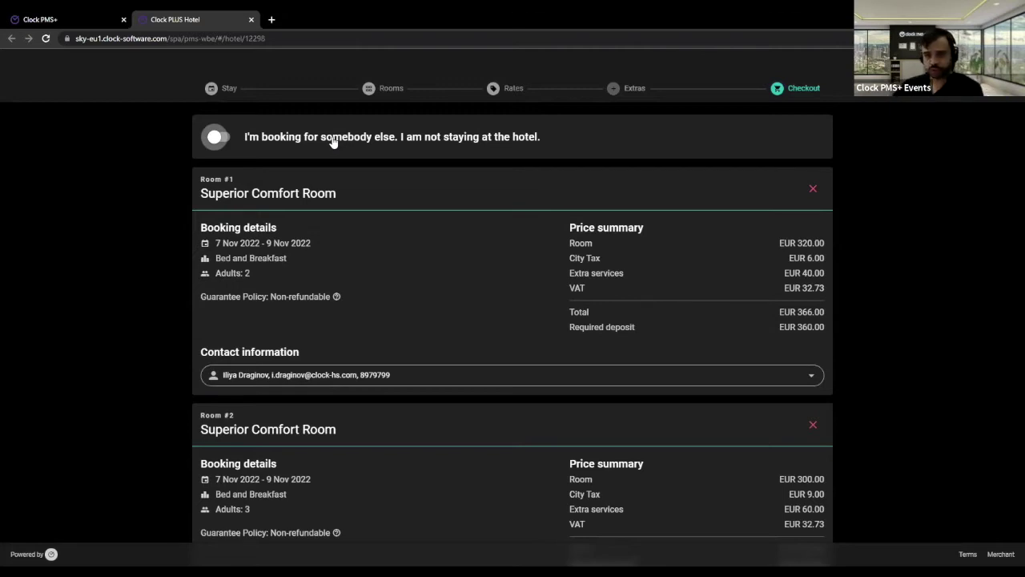
pyautogui.click(299, 145)
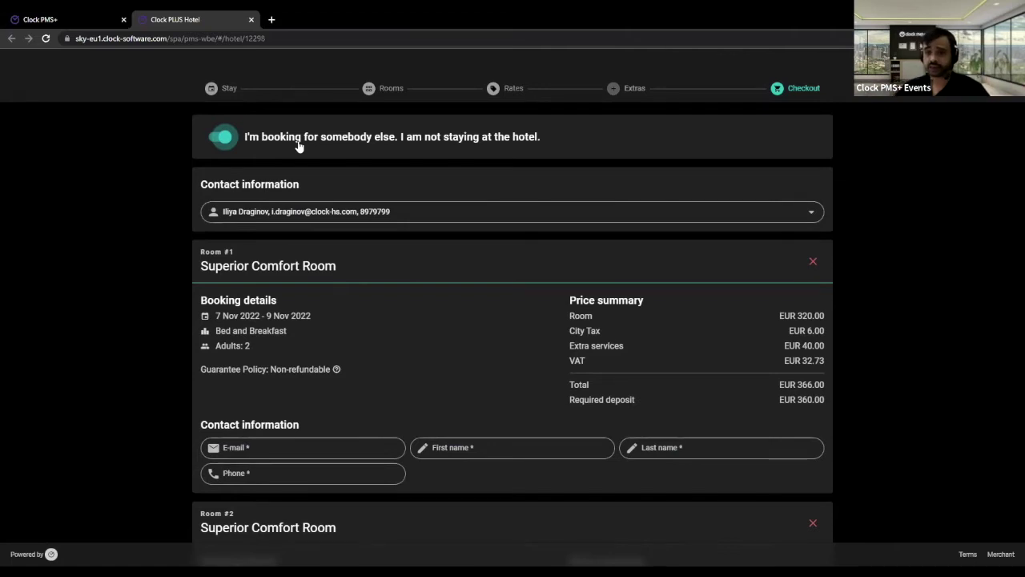
pyautogui.click(338, 146)
pyautogui.click(338, 146)
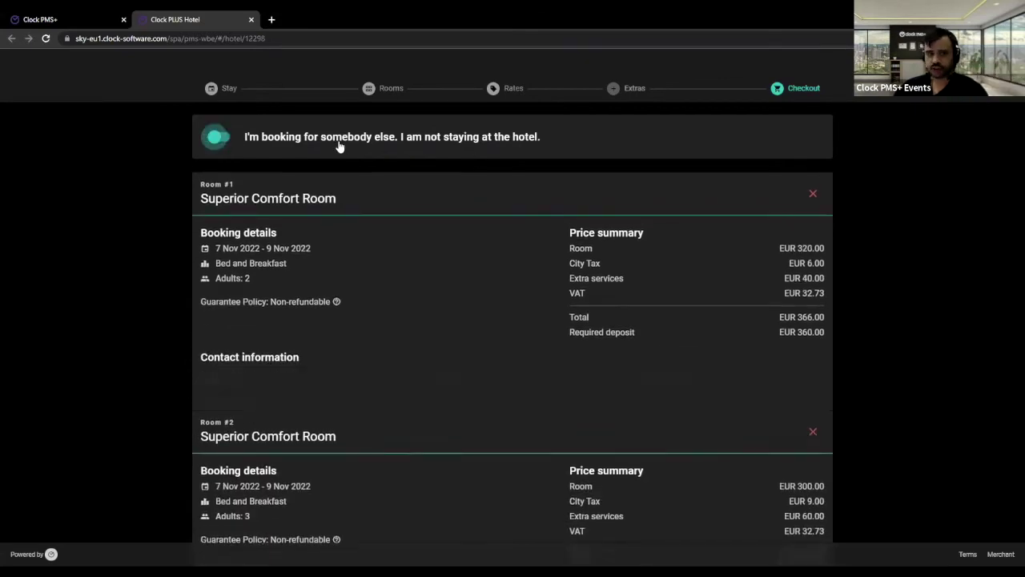
pyautogui.click(566, 212)
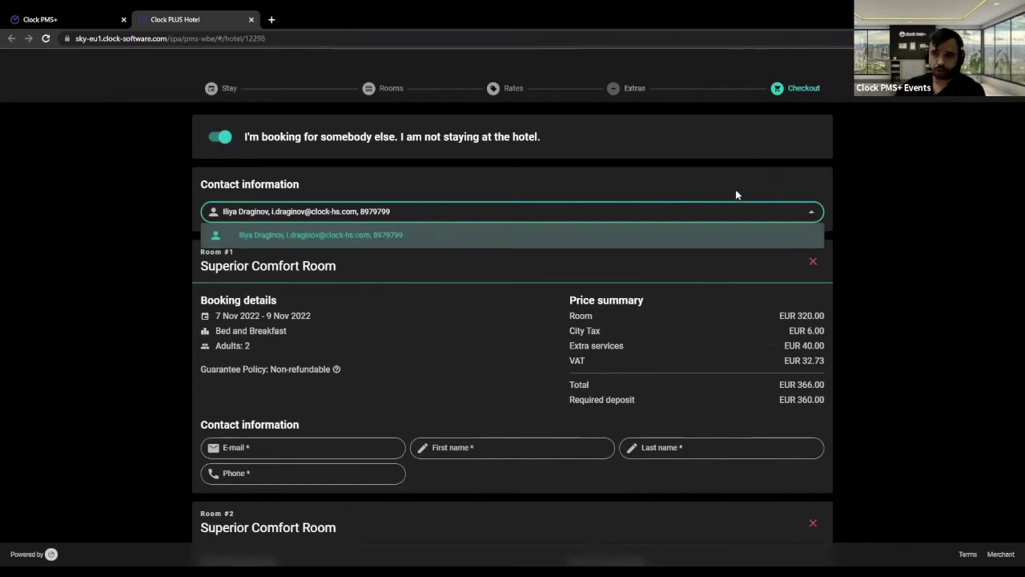
pyautogui.click(593, 215)
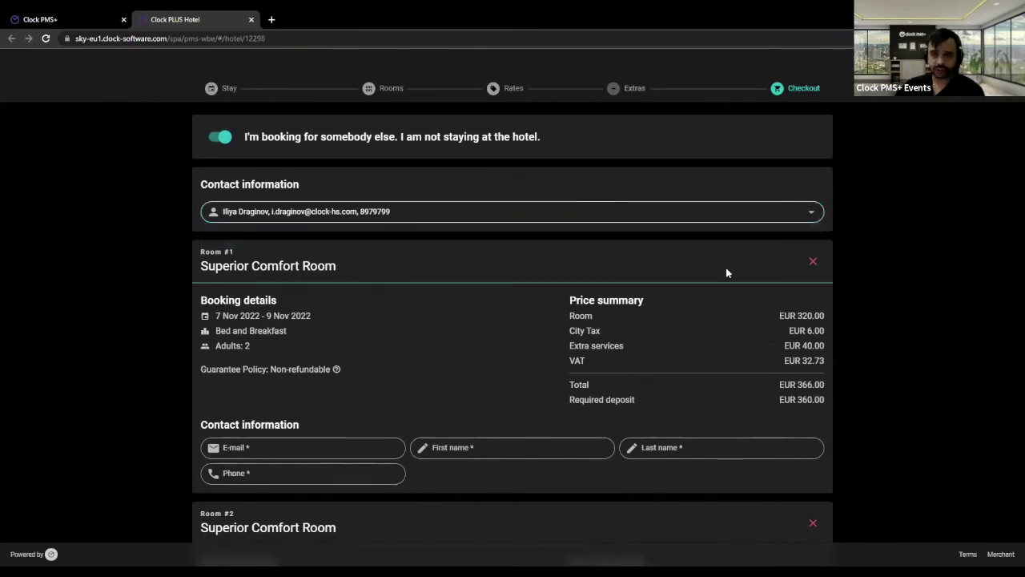
# - Review the booker contact details and the first room's guest e-mail field
pyautogui.scroll(-1, 309, 349)
pyautogui.moveTo(192, 124); pyautogui.dragTo(391, 157)
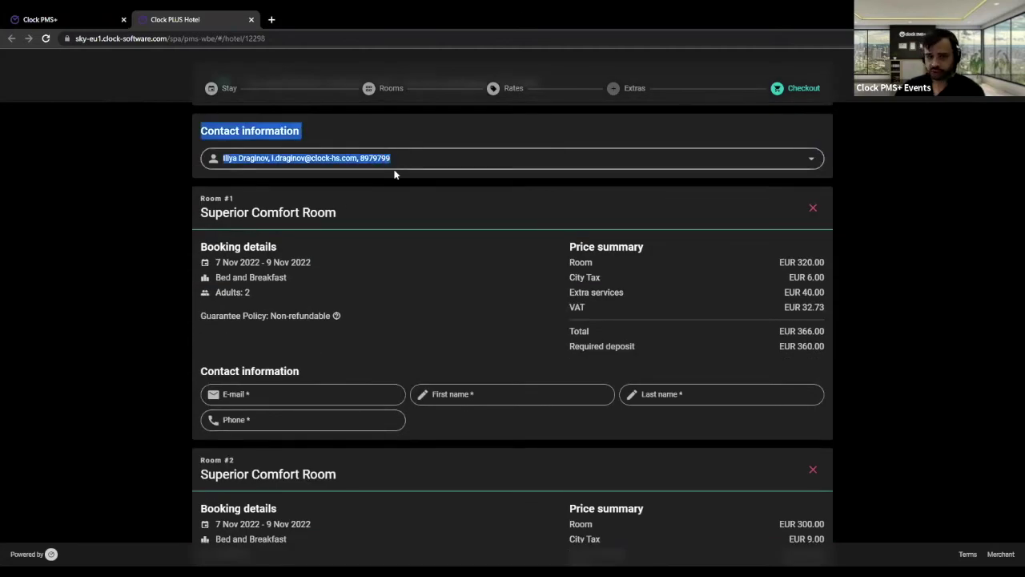
pyautogui.scroll(-2, 321, 240)
pyautogui.click(288, 286)
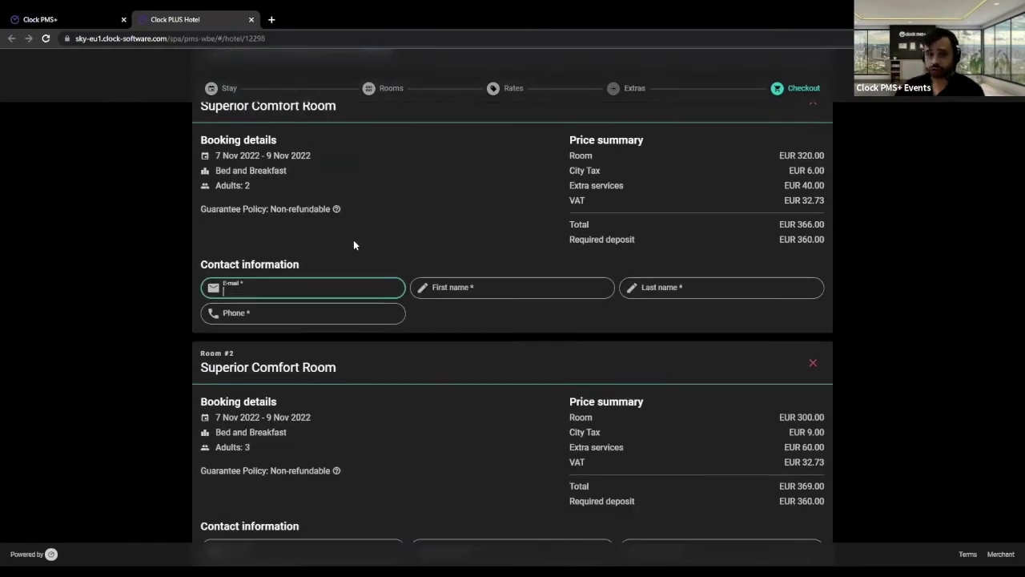
pyautogui.scroll(-2, 328, 310)
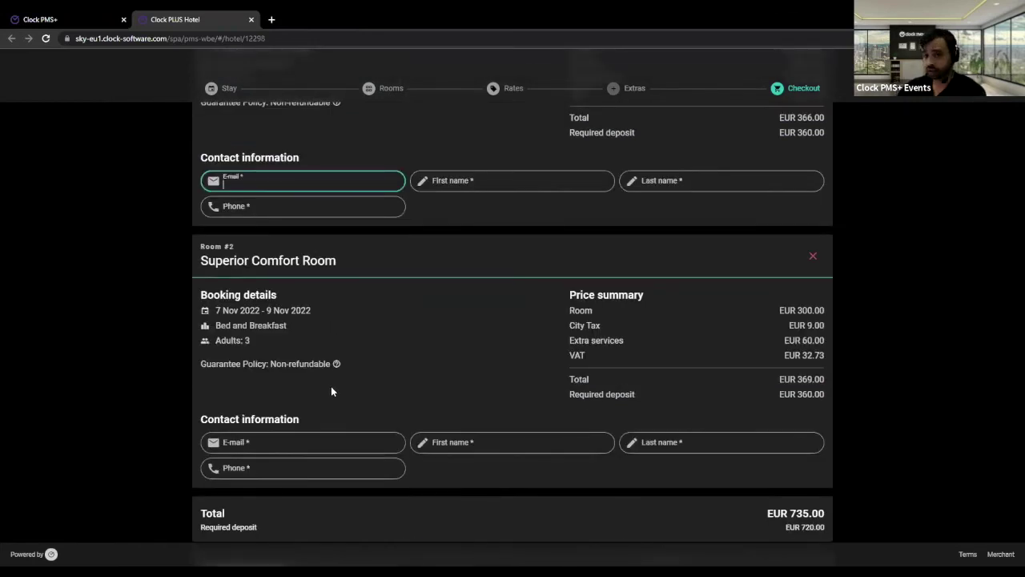
pyautogui.scroll(5, 336, 373)
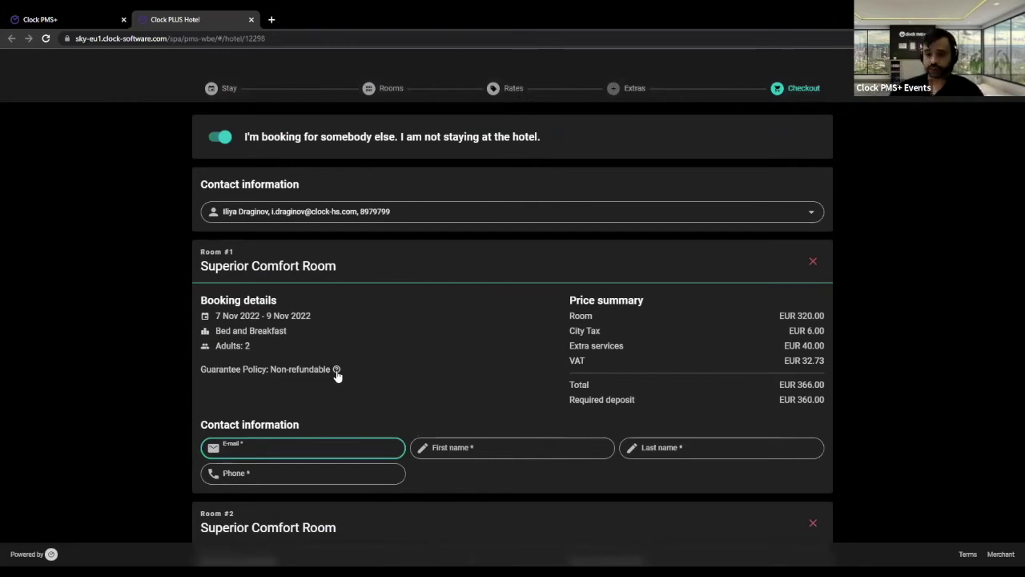
# - Switch off booking for somebody else and review both Superior Comfort Rooms
pyautogui.click(252, 97)
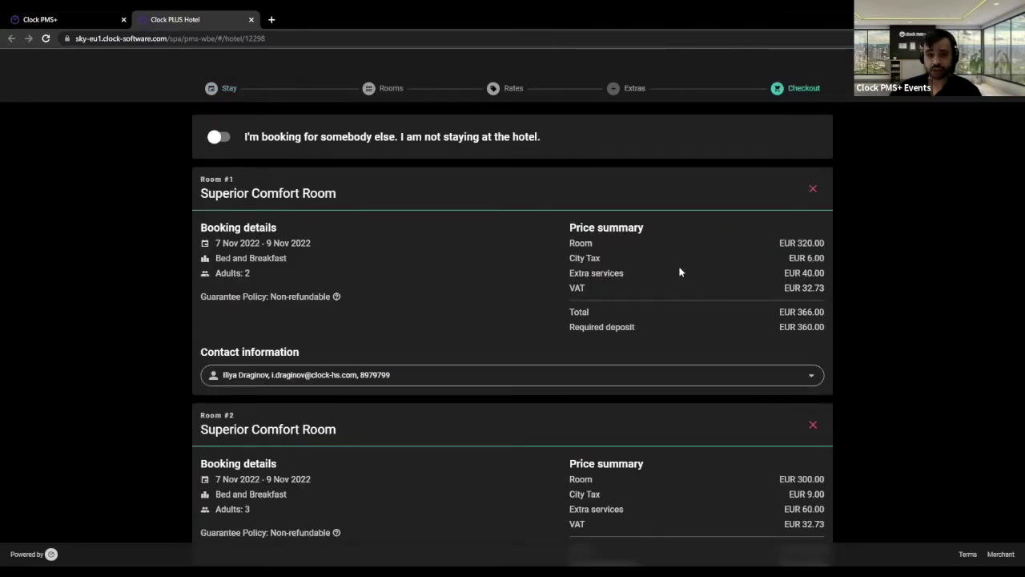
pyautogui.scroll(-1, 680, 274)
pyautogui.scroll(-6, 680, 273)
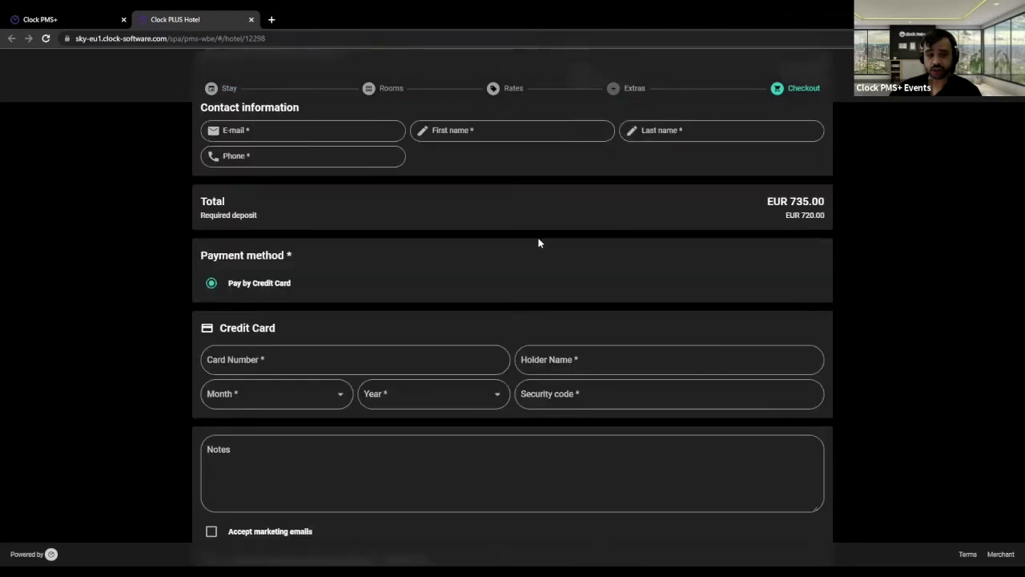
pyautogui.scroll(6, 543, 243)
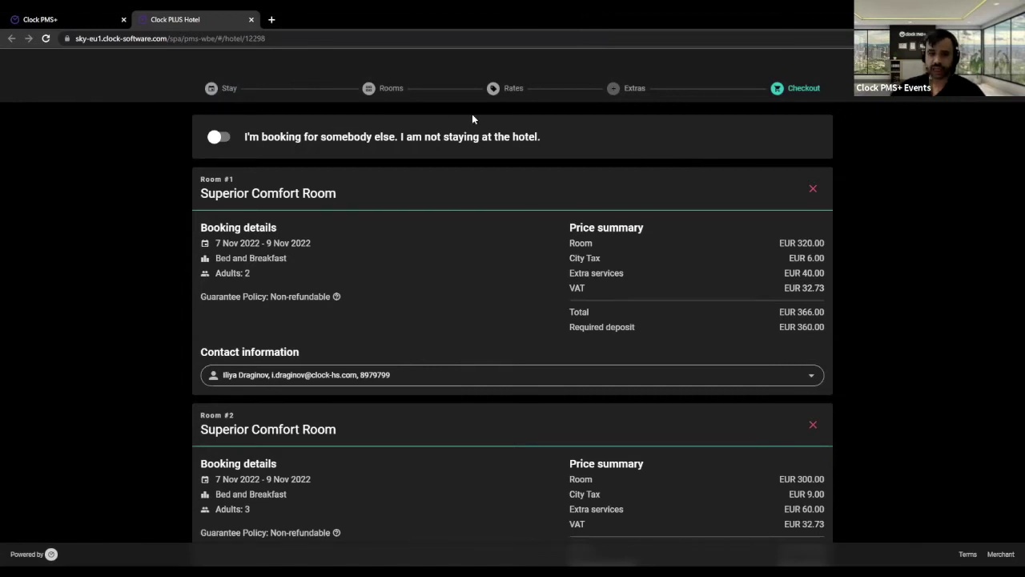
# - On the Stay step, submit a PROMO bonus code and dismiss the invalid-code error
pyautogui.click(229, 93)
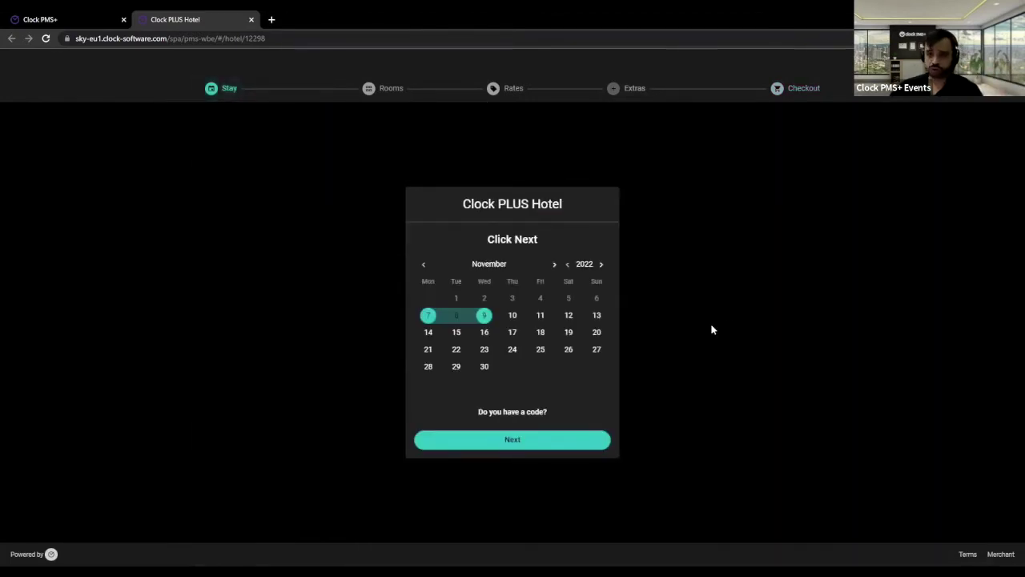
pyautogui.click(534, 421)
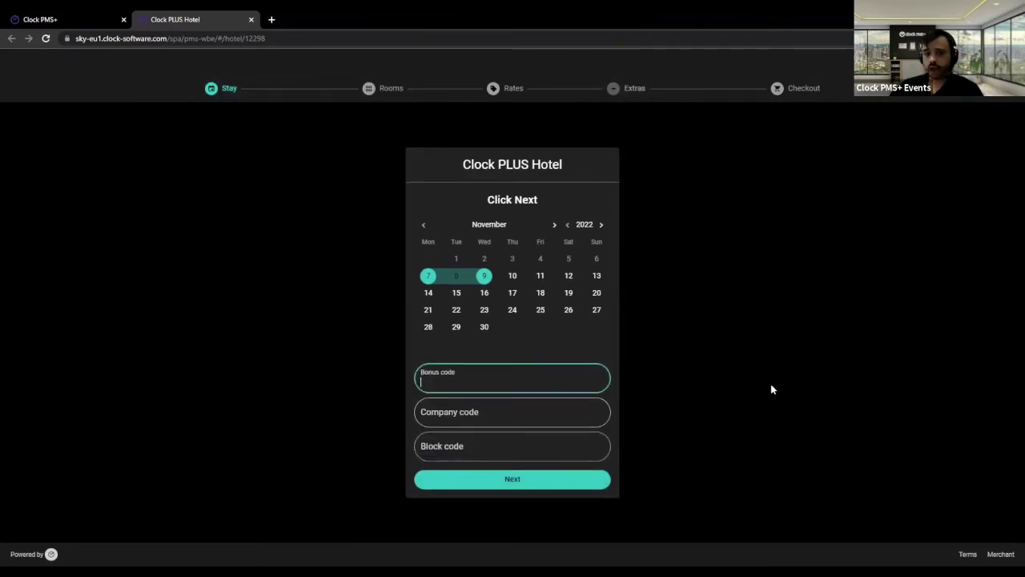
pyautogui.click(497, 385)
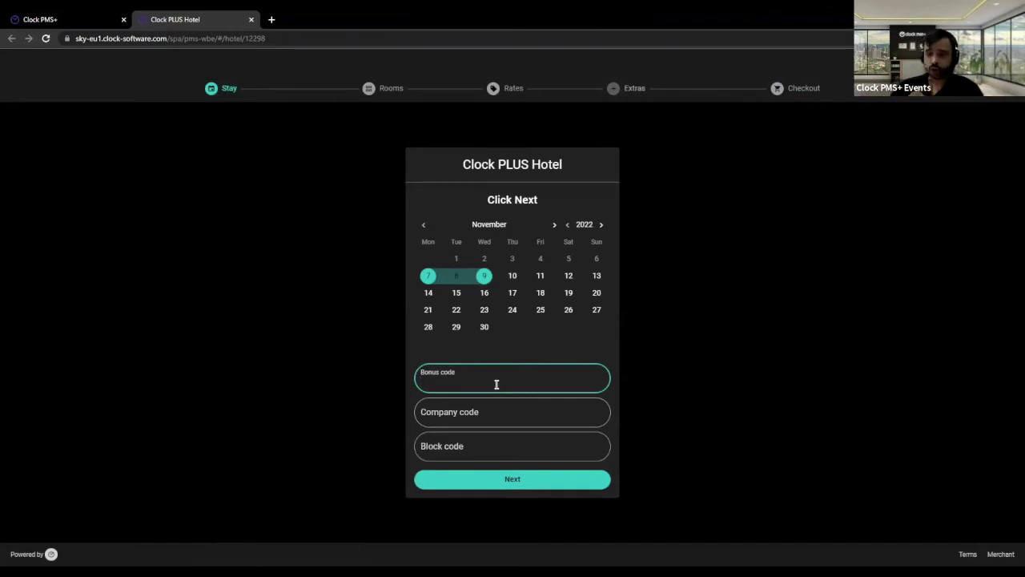
pyautogui.write('PROMO22')
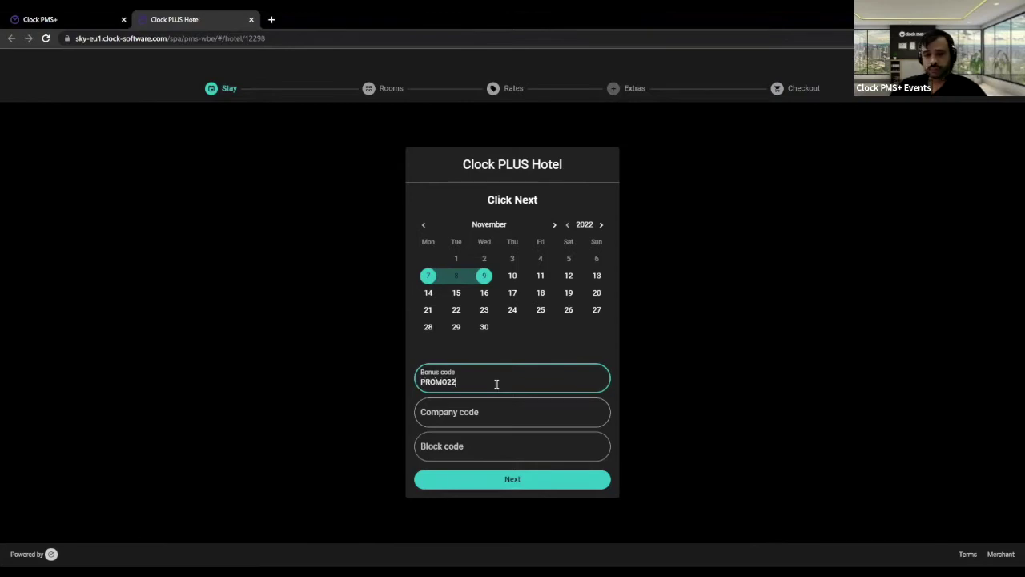
pyautogui.press('Return')
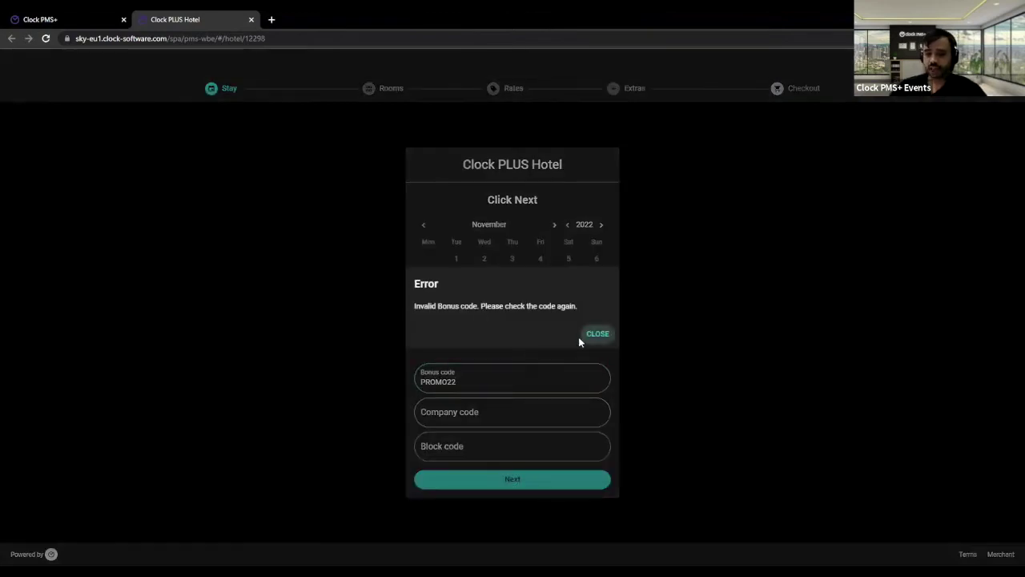
pyautogui.click(597, 334)
# - Correct the bonus code to PROMO23 and show the Superior Comfort Room rates
pyautogui.click(492, 376)
pyautogui.press('BackSpace')
pyautogui.write('3')
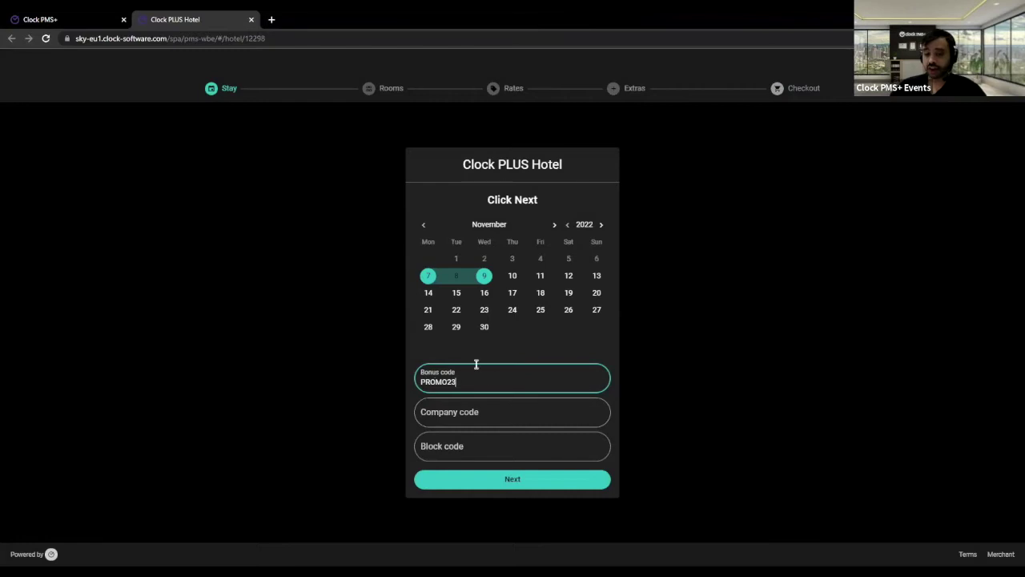
pyautogui.click(521, 486)
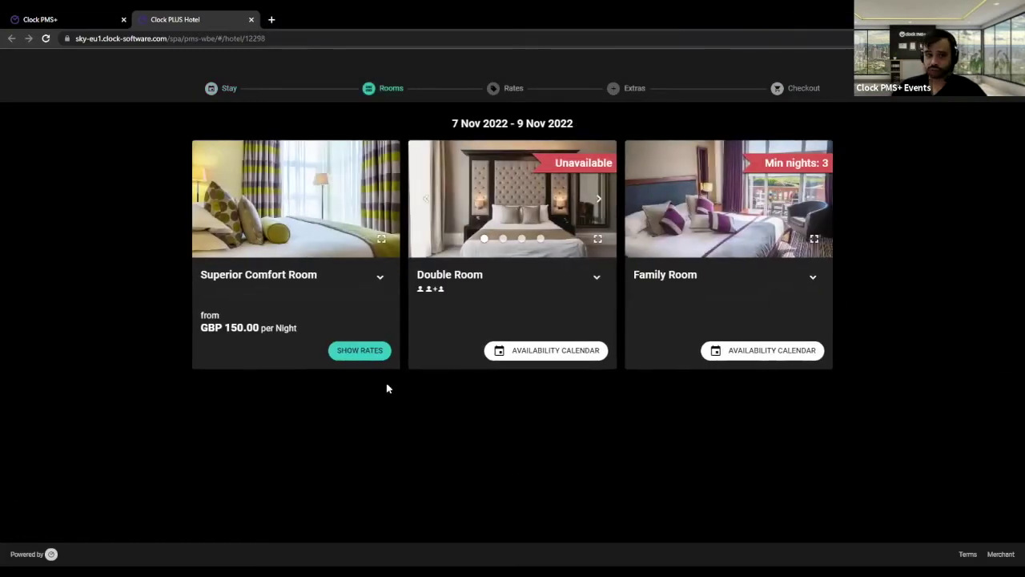
pyautogui.click(361, 352)
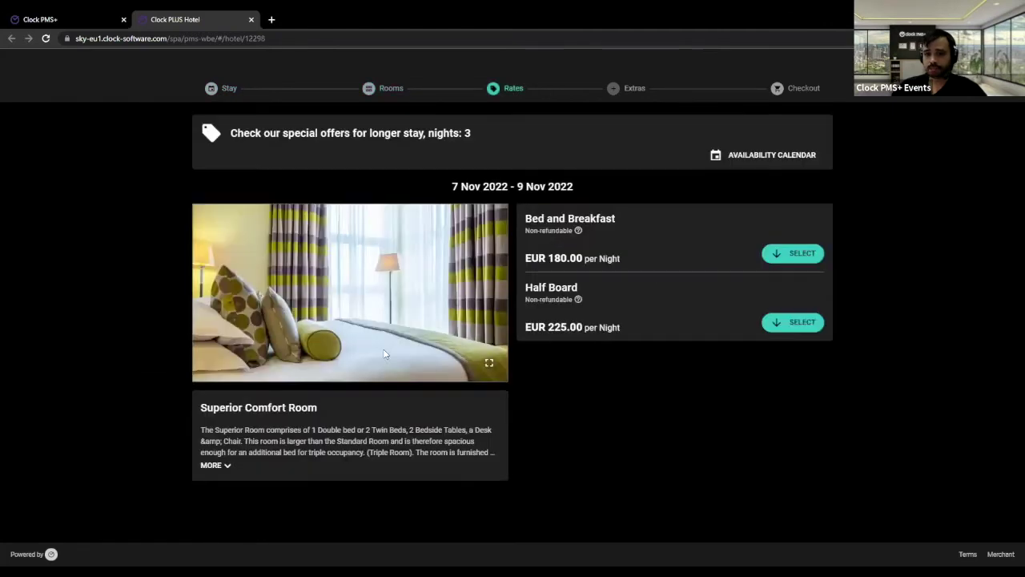
# - Clear the bonus code on the Stay step and return to the Clock PMS+ dashboard
pyautogui.click(240, 89)
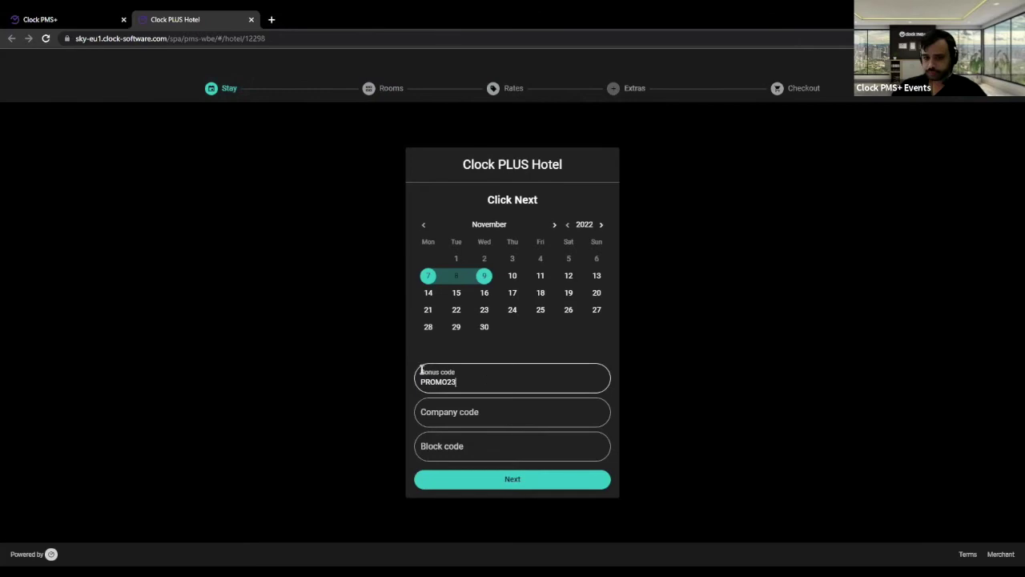
pyautogui.doubleClick(438, 376)
pyautogui.press('BackSpace')
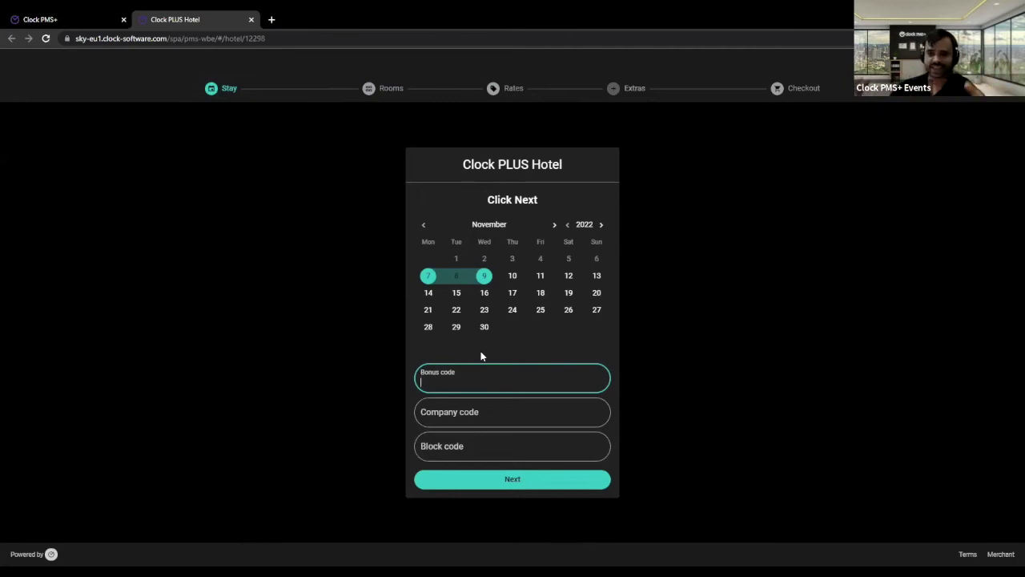
pyautogui.click(49, 18)
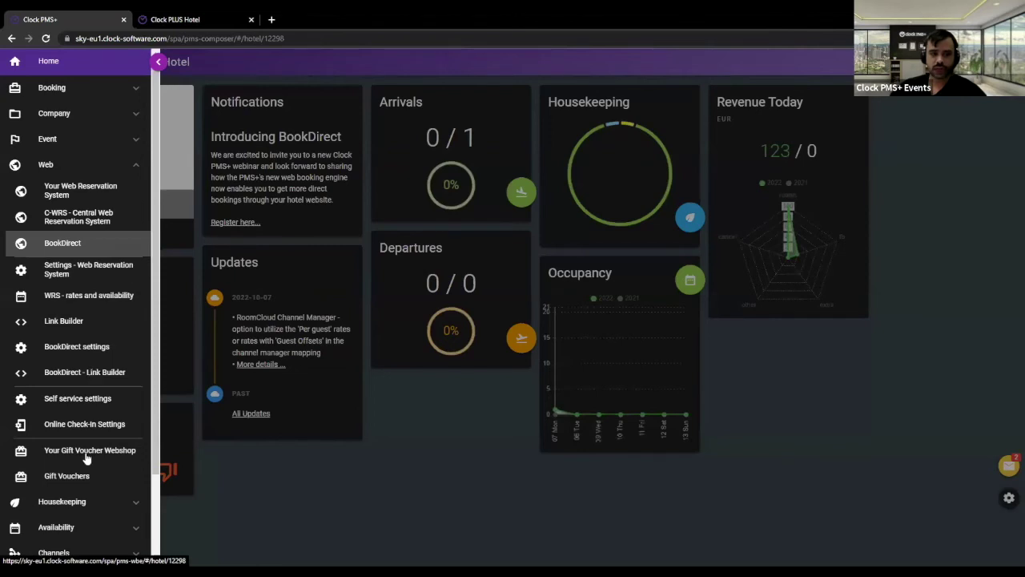
# - Open Settings > Rates in a new tab
pyautogui.scroll(-2, 95, 469)
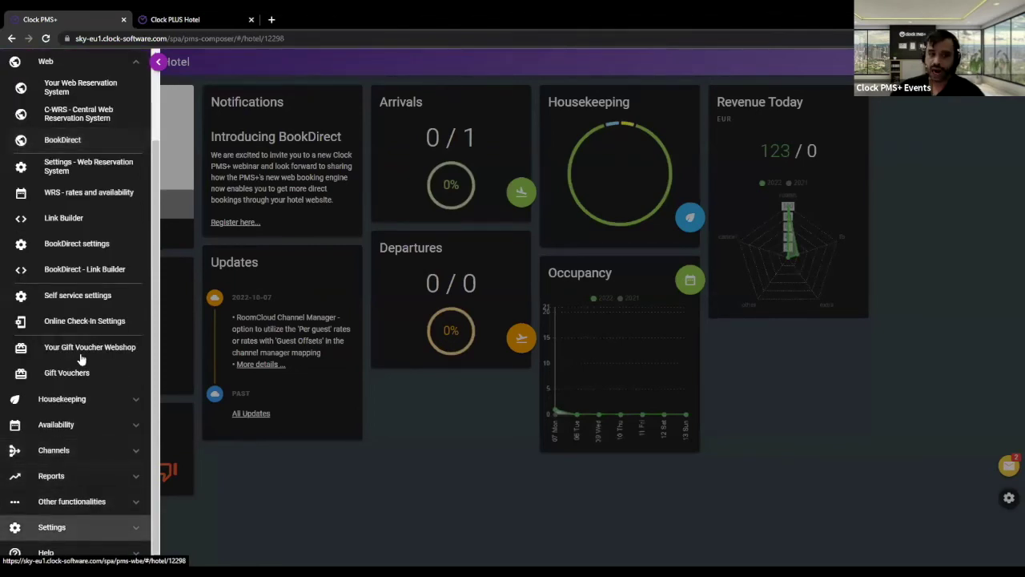
pyautogui.click(51, 527)
pyautogui.middleClick(58, 344)
pyautogui.click(312, 20)
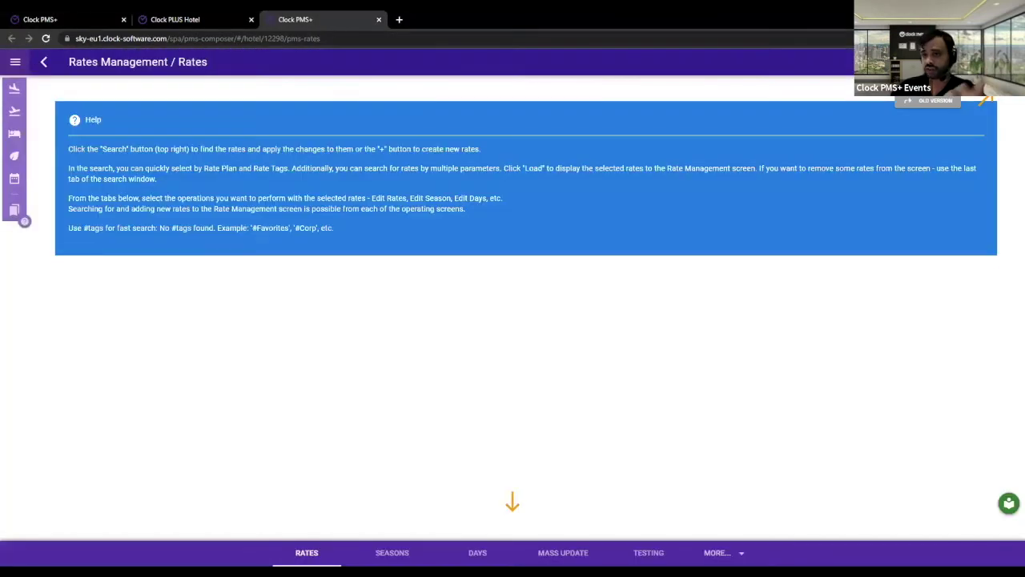
# - Search and load all ten DIRECT and Test rates, then open them together in Edit Rates
pyautogui.click(984, 101)
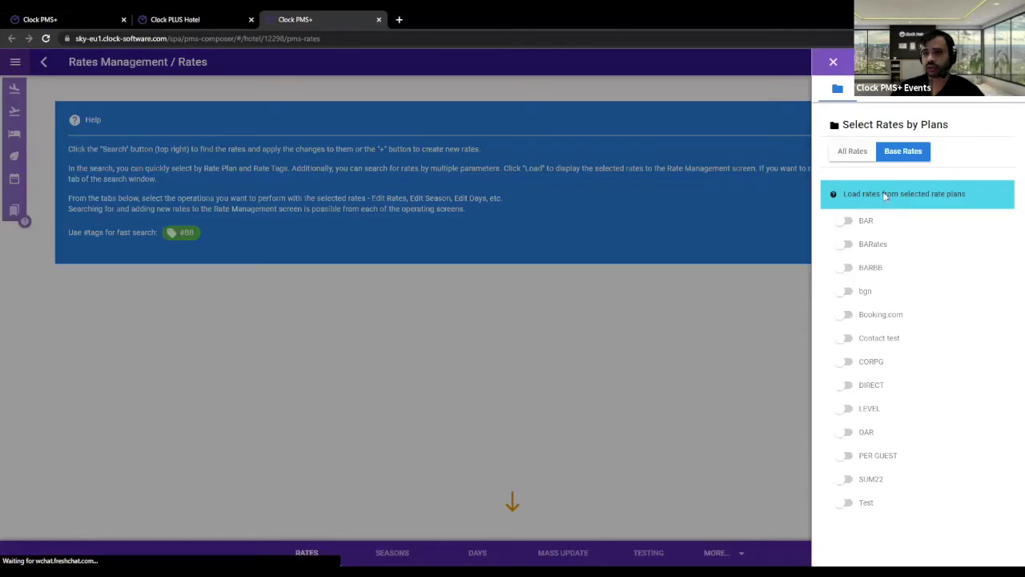
pyautogui.click(919, 100)
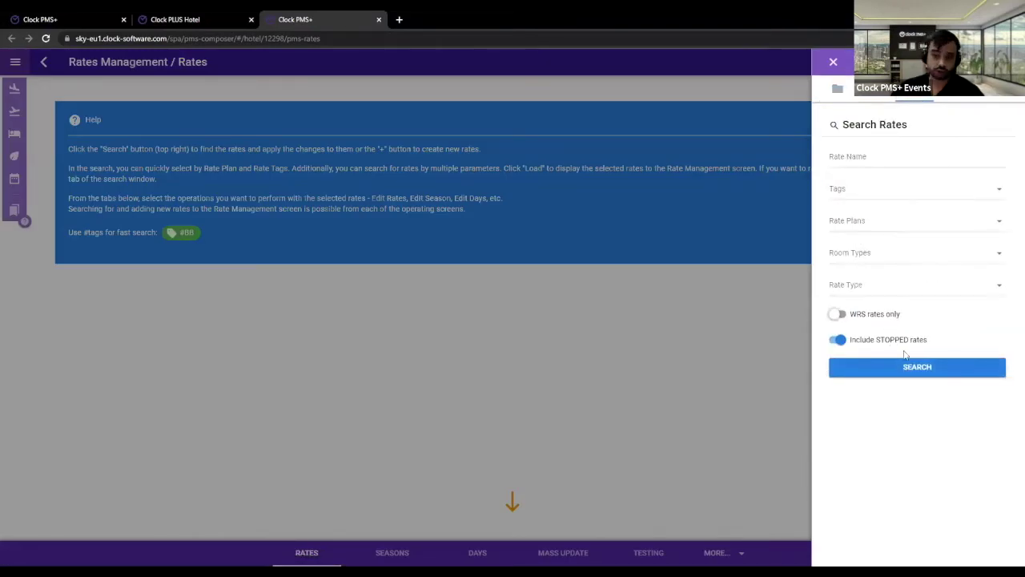
pyautogui.click(904, 367)
pyautogui.click(840, 174)
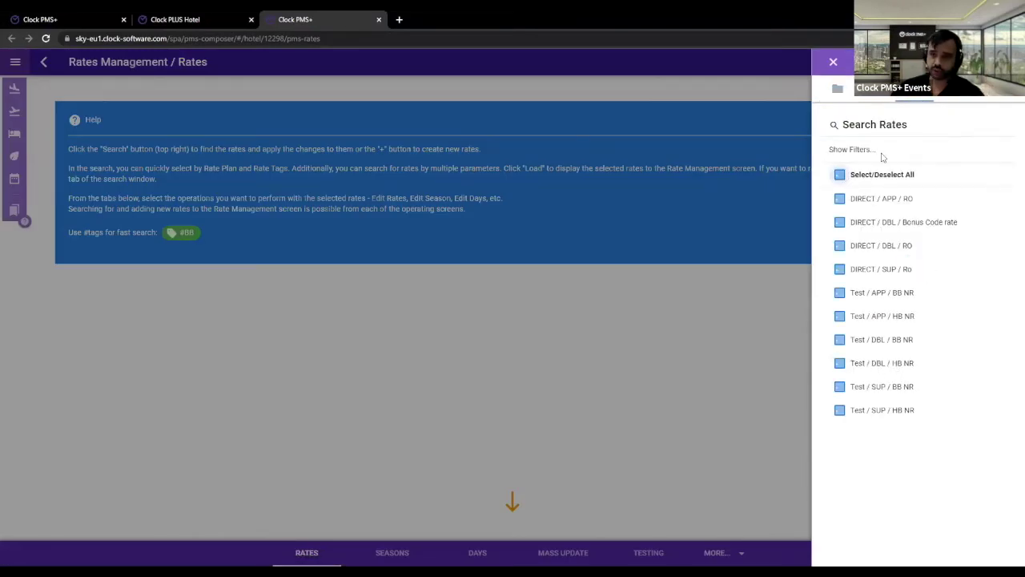
pyautogui.click(991, 63)
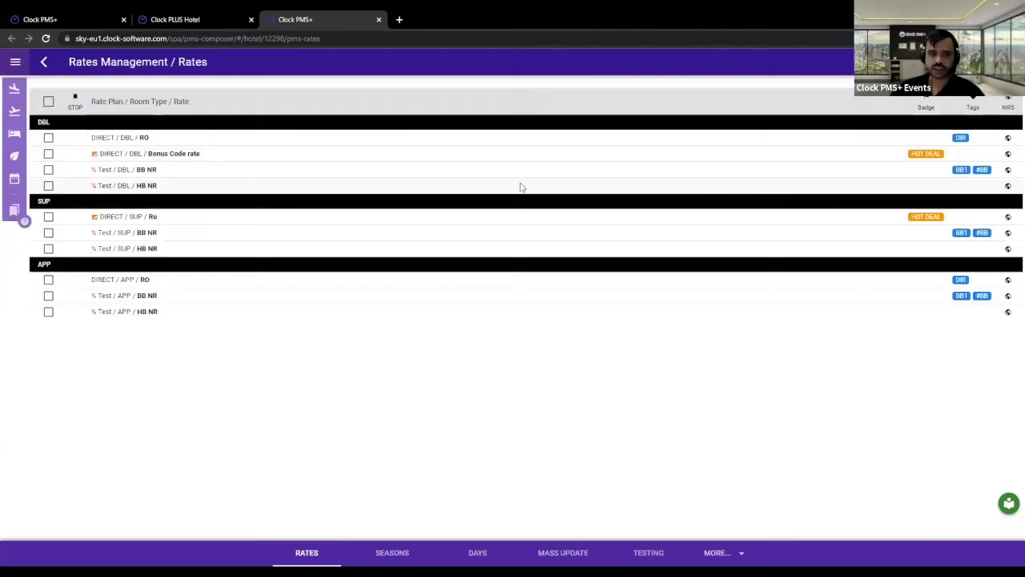
pyautogui.click(48, 101)
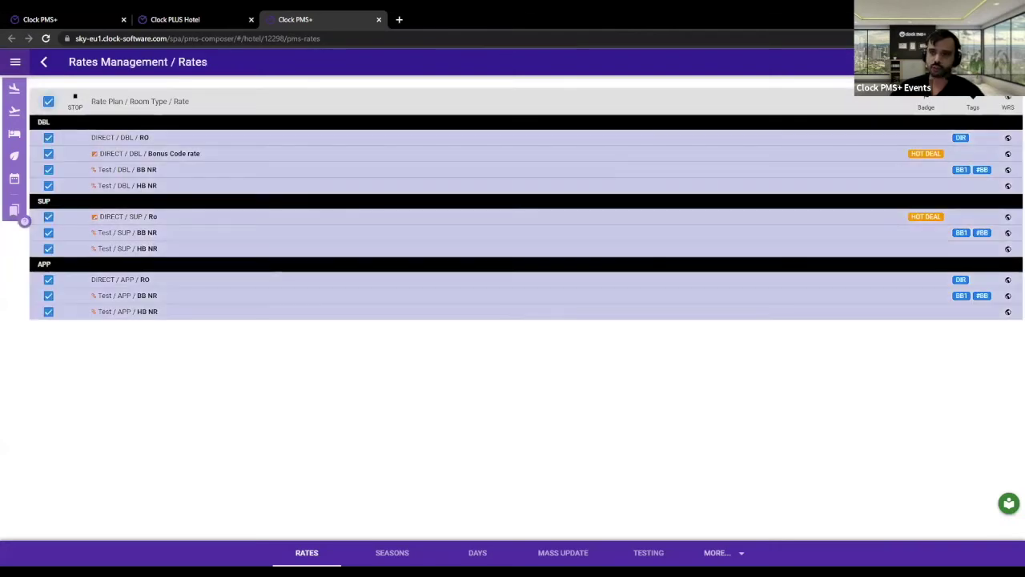
pyautogui.click(16, 211)
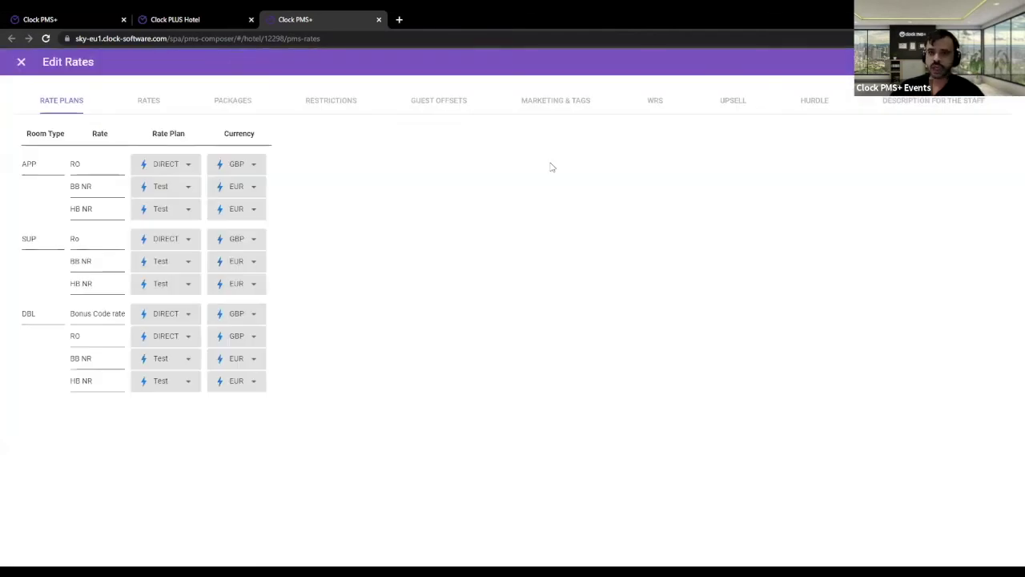
# - Inspect the DBL Bonus Code rate's PROMO23 bonus code in WRS, then return to the booking engine
pyautogui.click(655, 100)
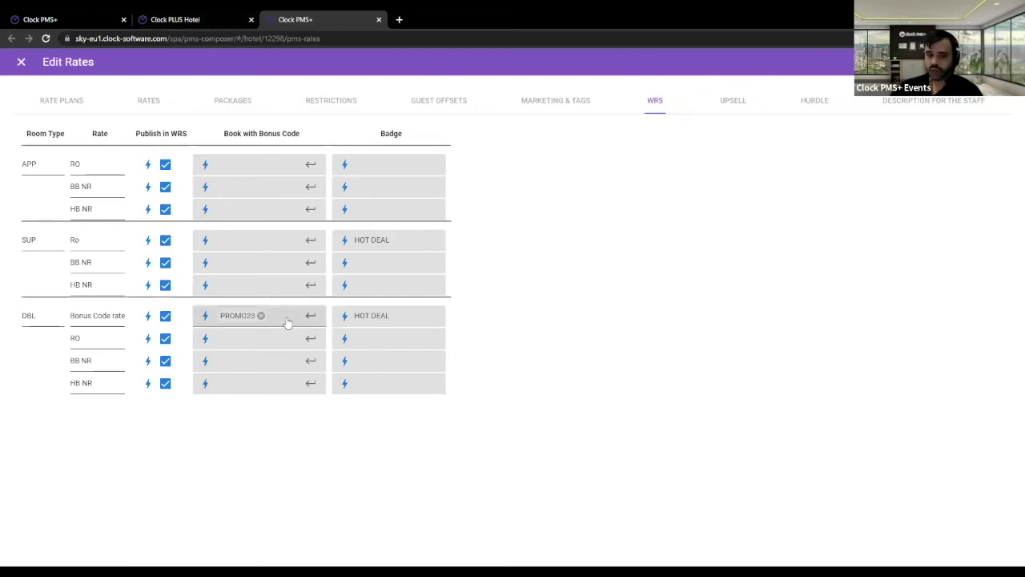
pyautogui.click(202, 317)
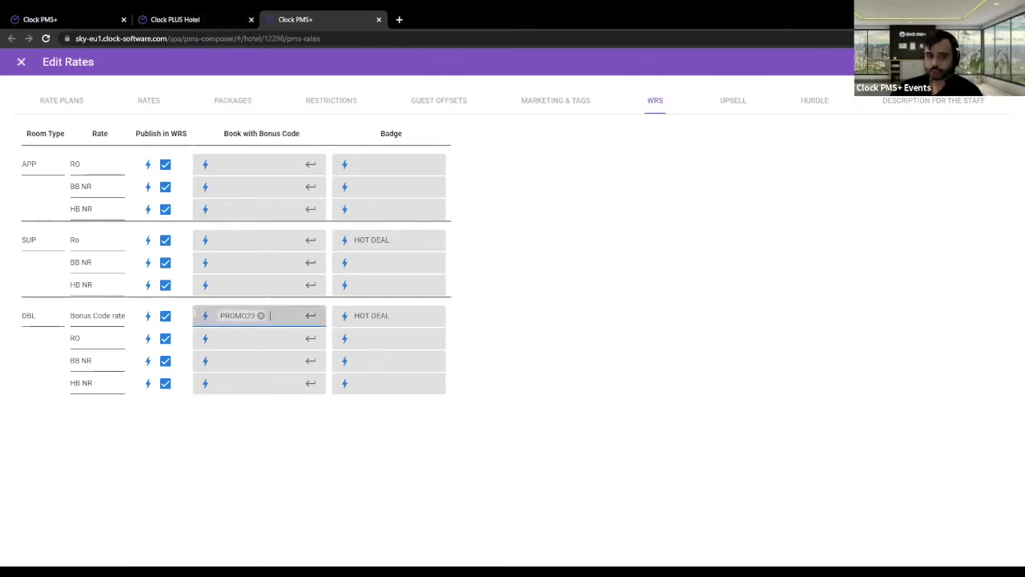
pyautogui.click(53, 324)
pyautogui.moveTo(105, 316); pyautogui.dragTo(171, 324)
pyautogui.click(629, 394)
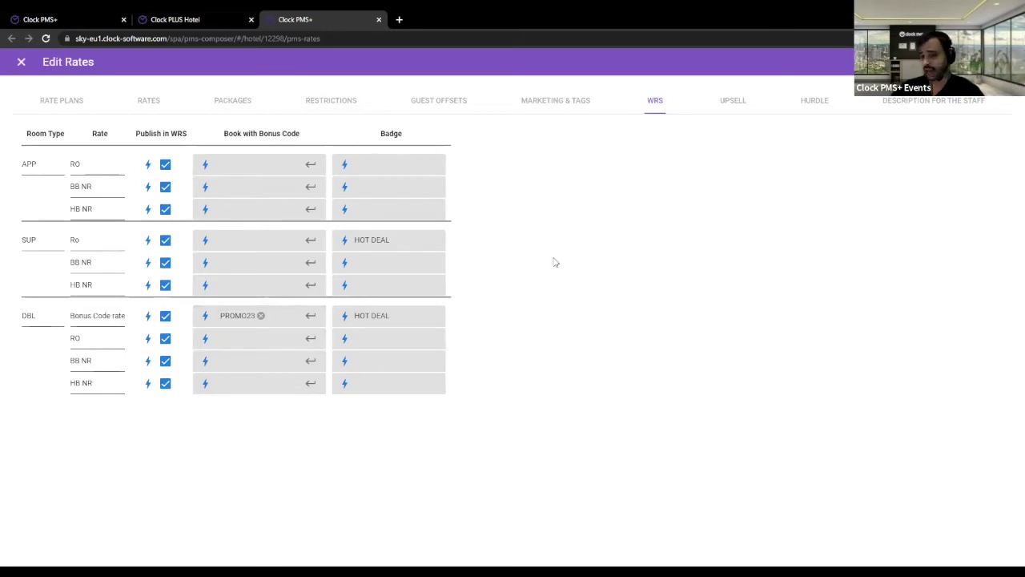
pyautogui.click(220, 16)
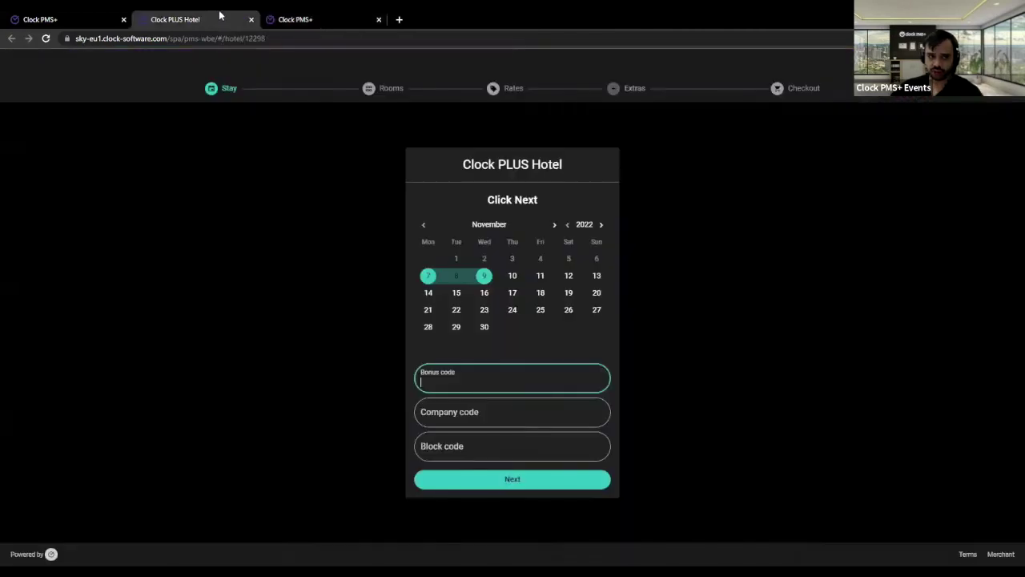
pyautogui.click(323, 16)
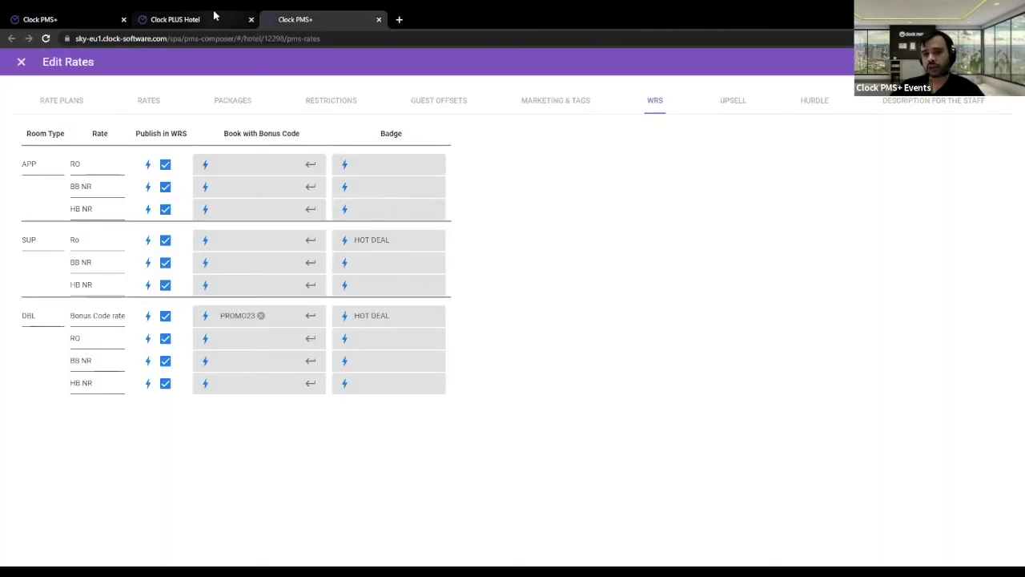
pyautogui.click(214, 16)
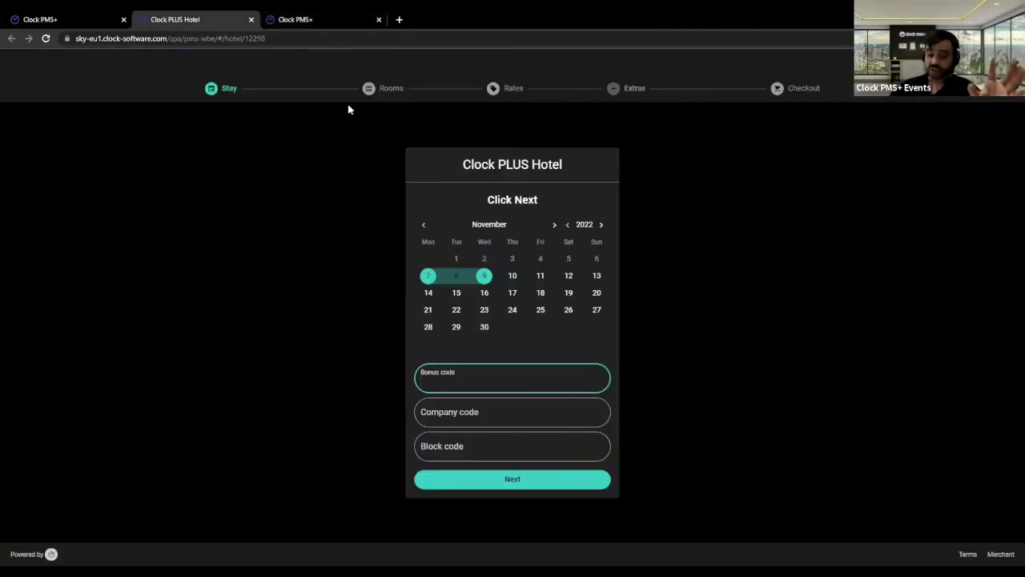
pyautogui.click(350, 14)
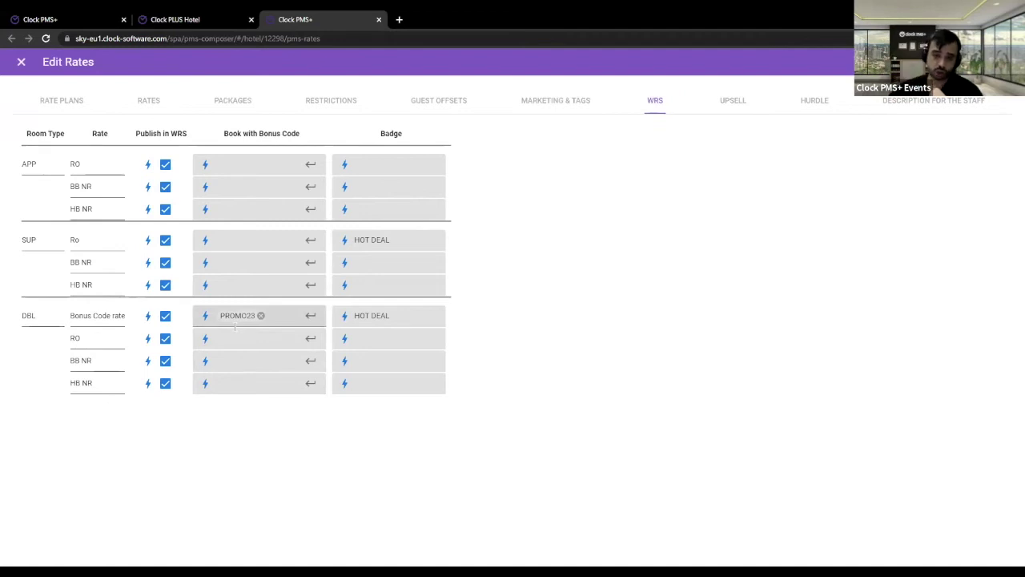
# - Try the Company and Block code fields on the booking page, then go back to WRS settings
pyautogui.click(229, 18)
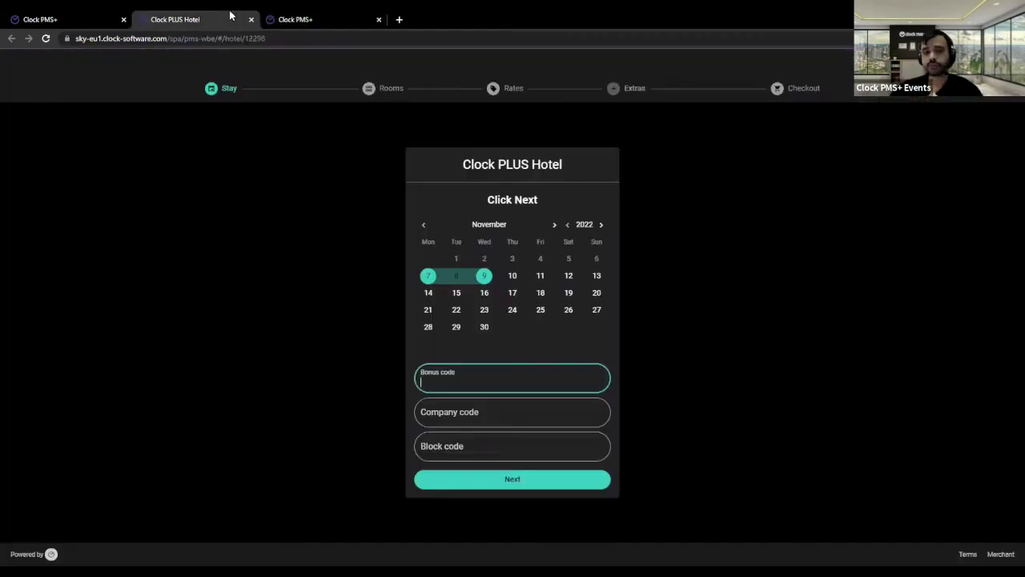
pyautogui.click(598, 405)
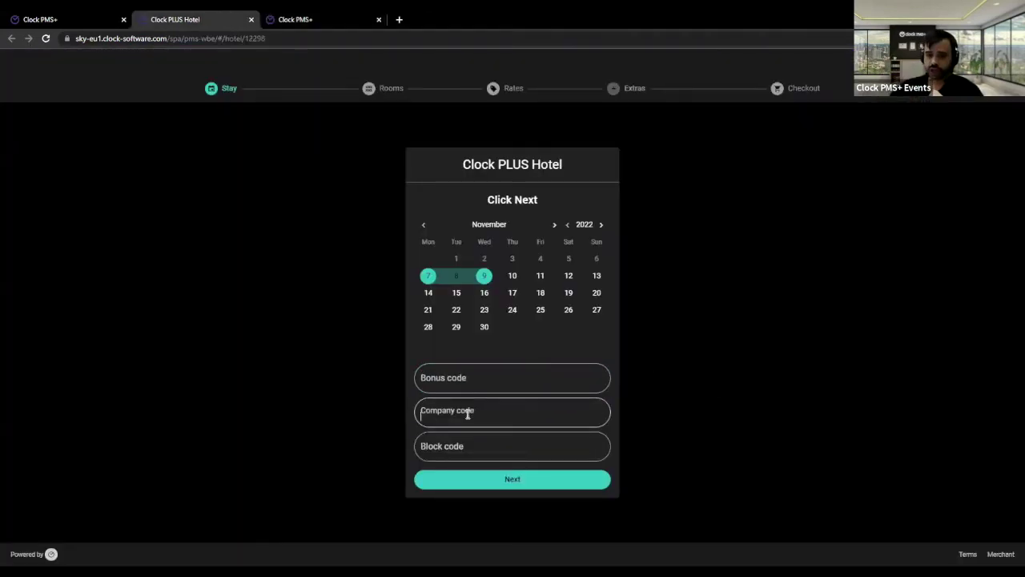
pyautogui.click(469, 453)
pyautogui.click(670, 423)
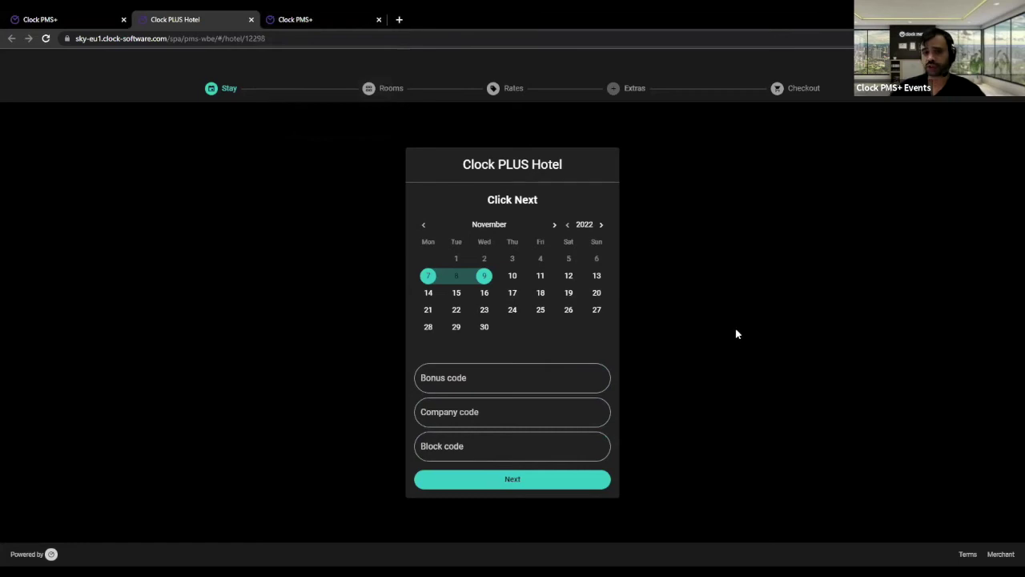
pyautogui.click(466, 418)
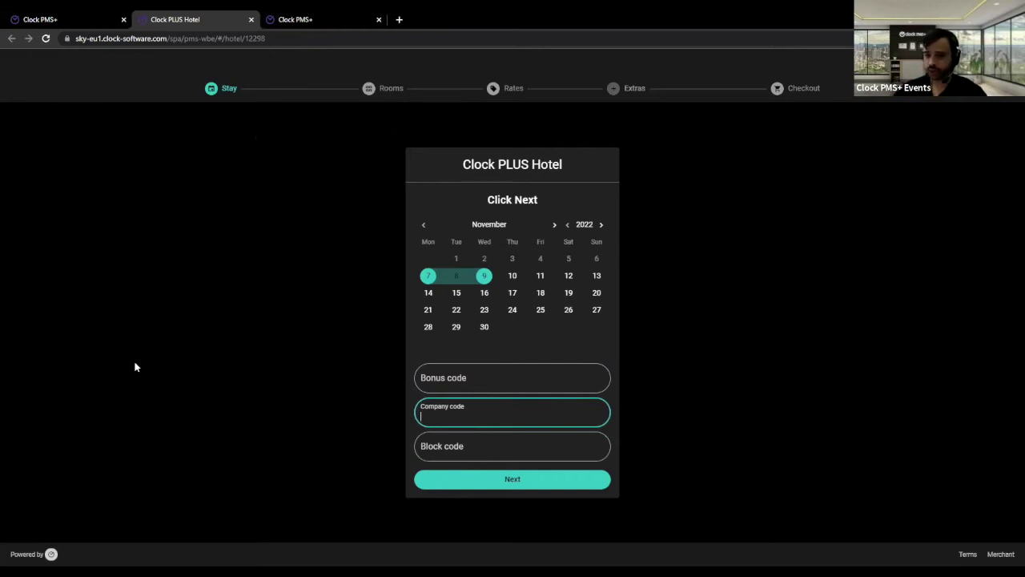
pyautogui.click(503, 448)
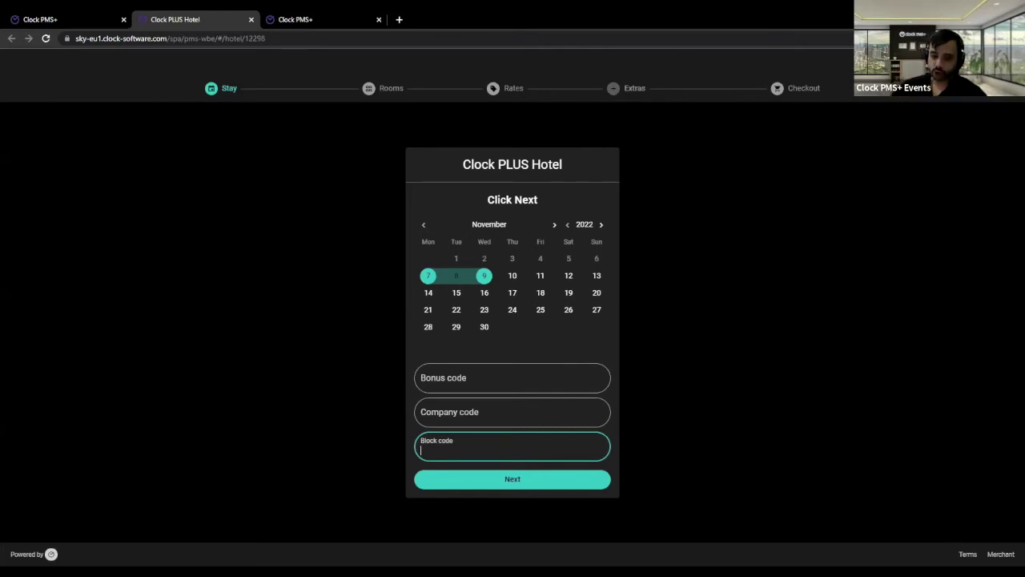
pyautogui.click(586, 506)
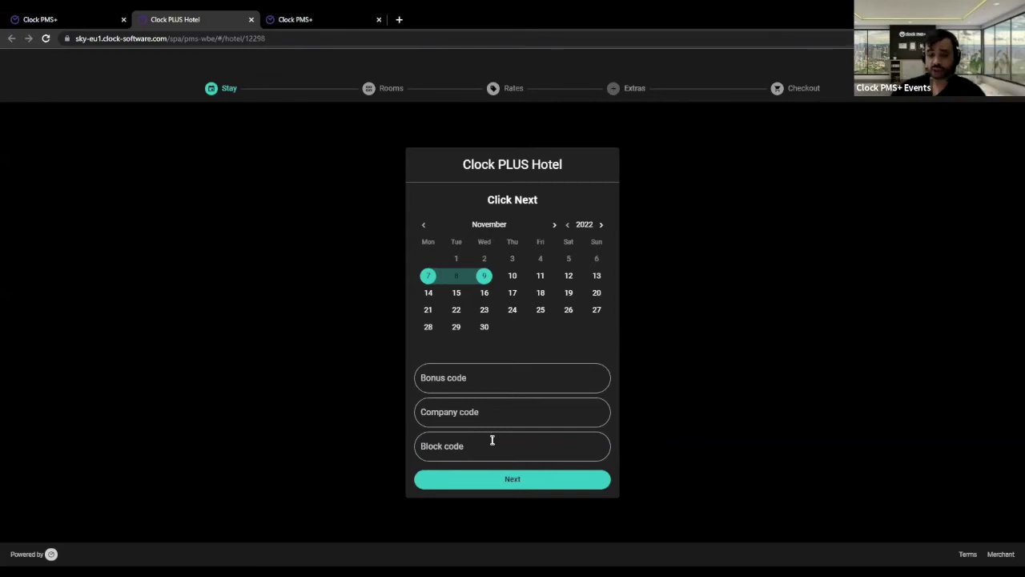
pyautogui.click(474, 417)
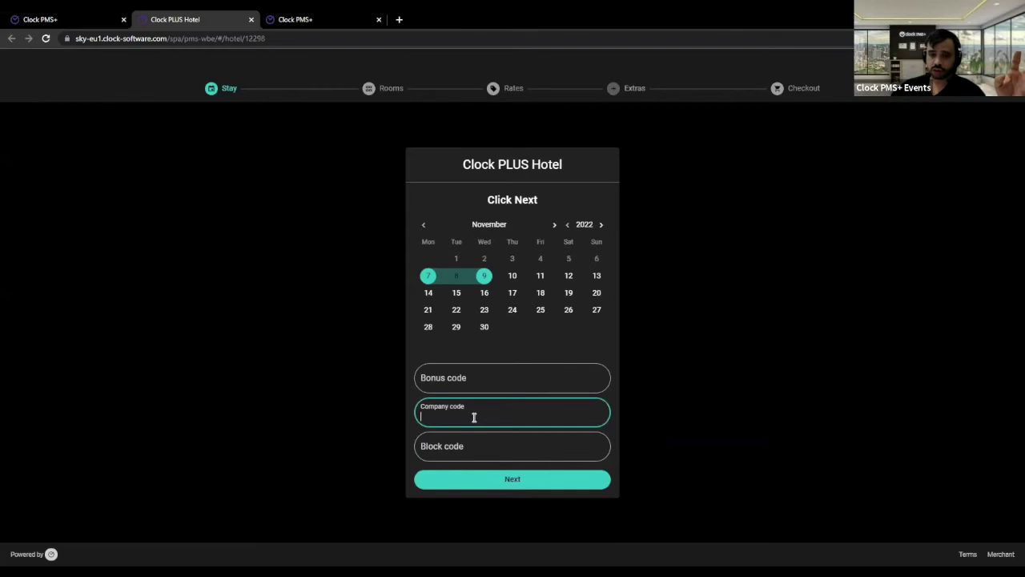
pyautogui.click(463, 449)
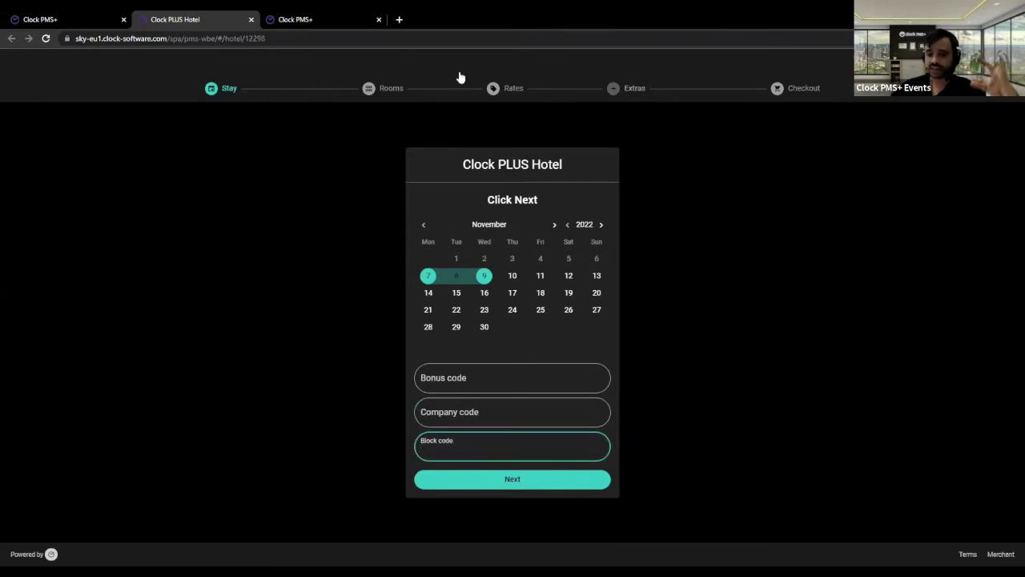
pyautogui.click(289, 18)
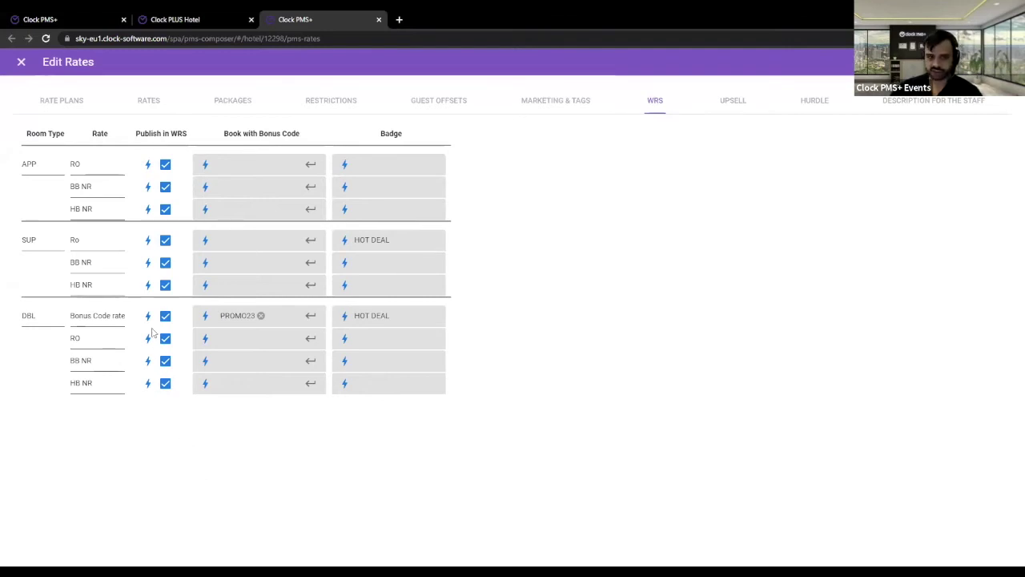
# - Highlight the DBL Bonus Code rate's PROMO23 code, then return to the hotel booking page
pyautogui.moveTo(94, 320); pyautogui.dragTo(261, 321)
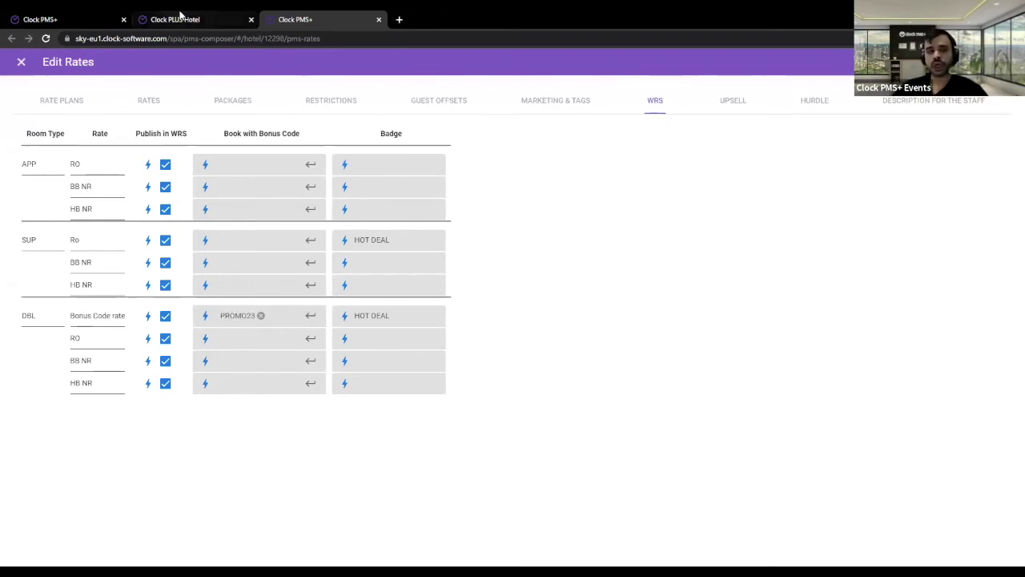
pyautogui.click(178, 18)
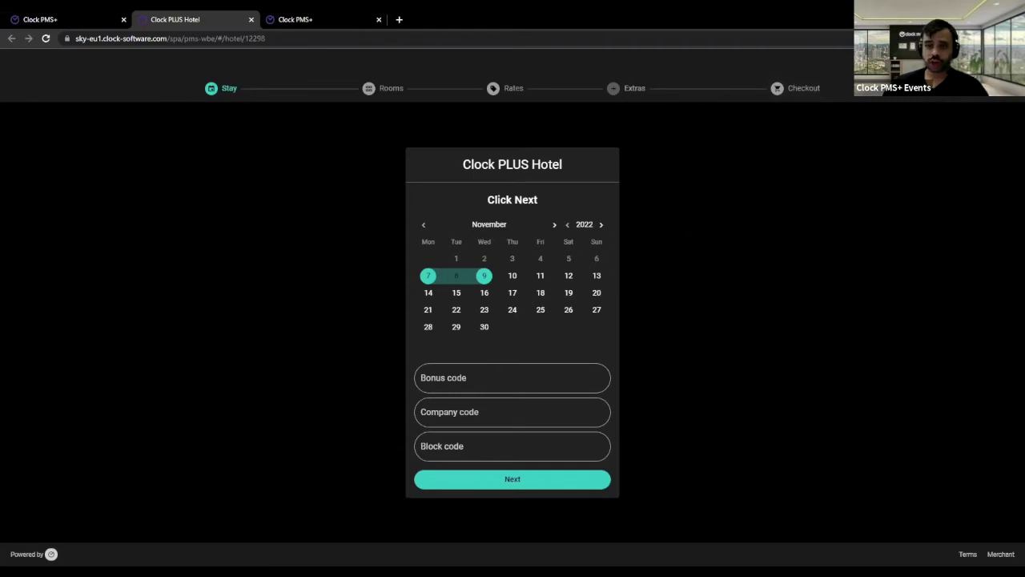
# - Switch the booking page to Español, then another language, then back to English
pyautogui.click(957, 84)
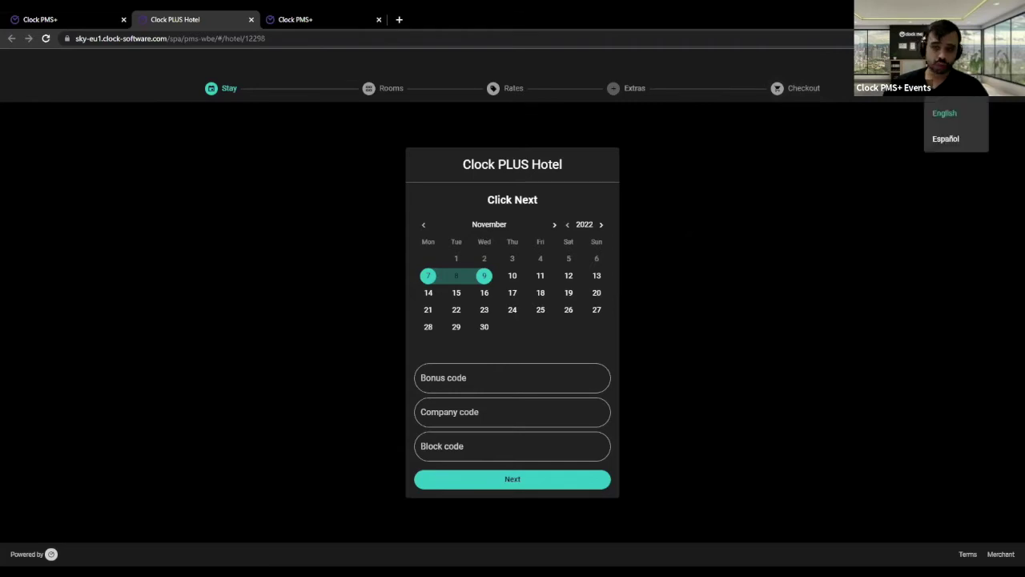
pyautogui.click(961, 140)
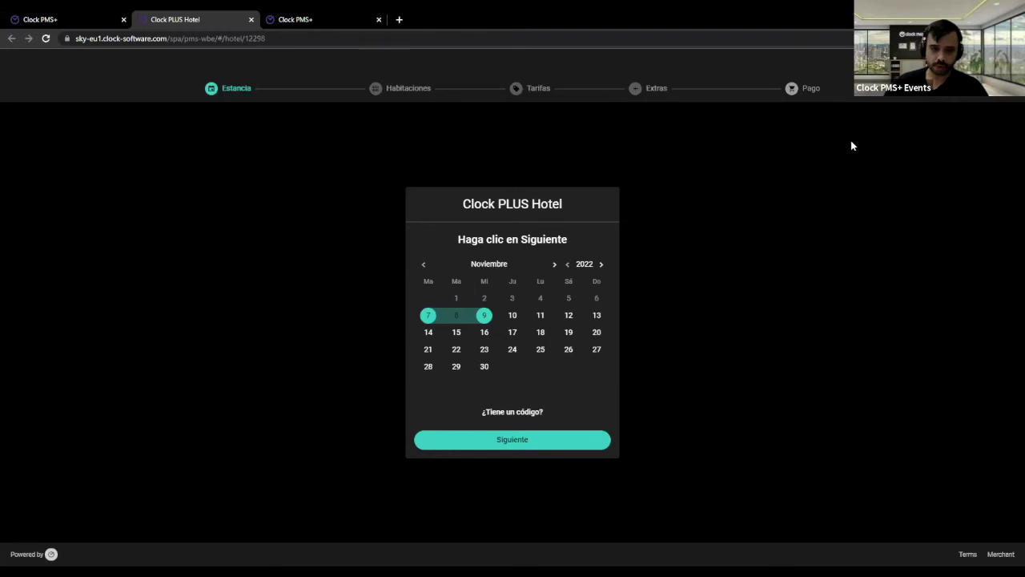
pyautogui.click(945, 78)
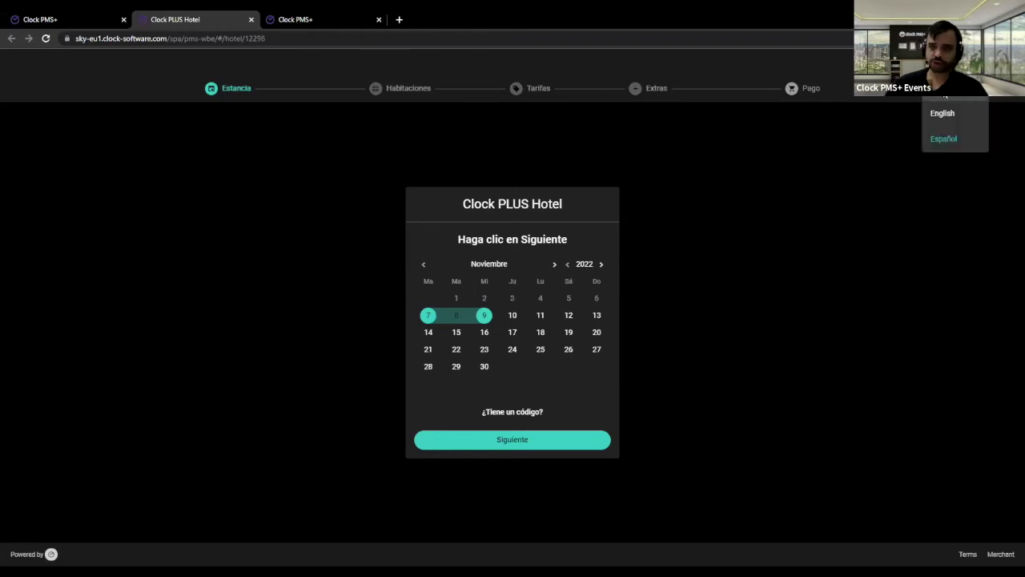
pyautogui.click(944, 113)
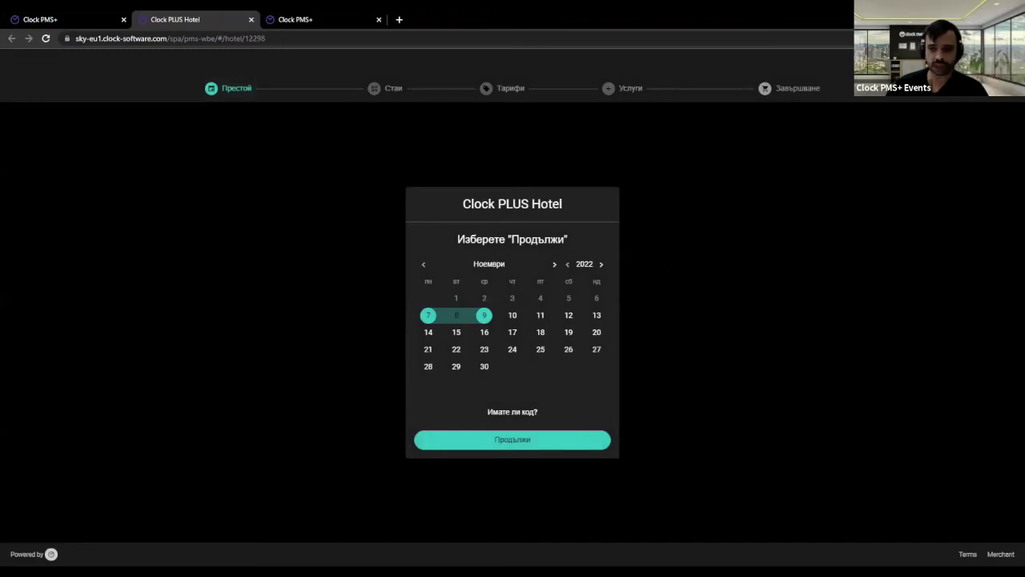
pyautogui.click(940, 130)
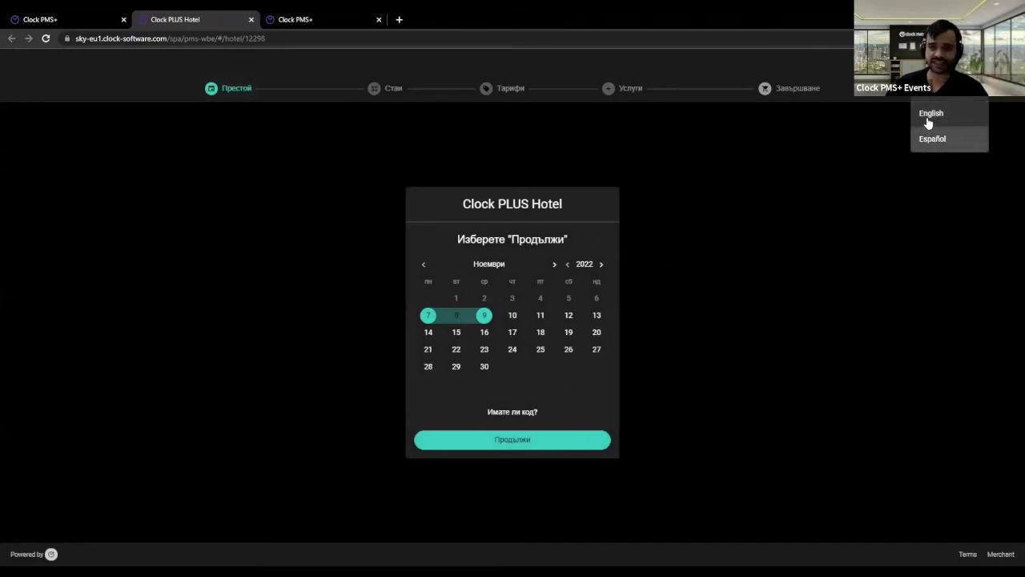
pyautogui.click(928, 117)
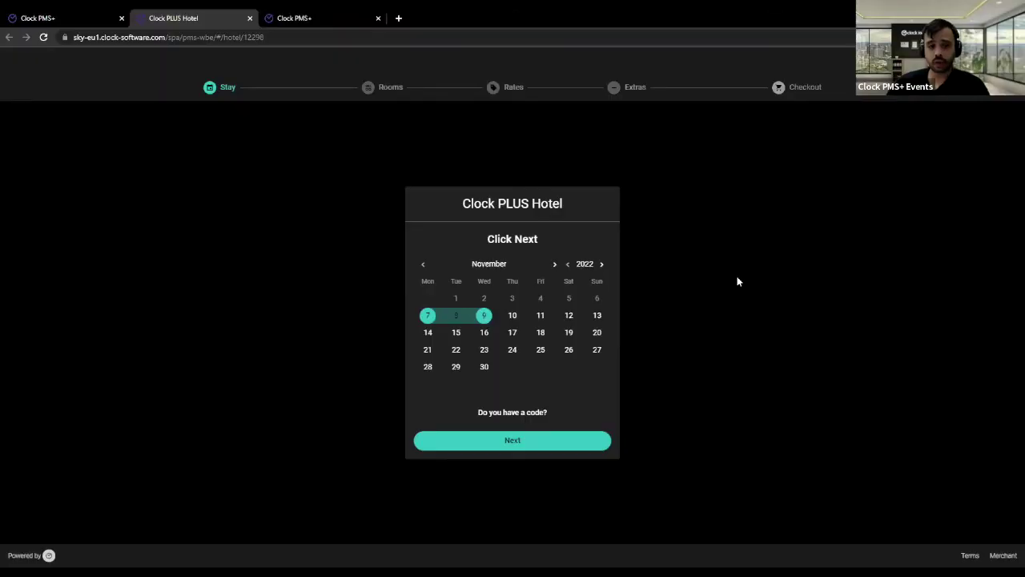
# - Go back to the Clock PMS+ dashboard, collapse Settings and expand the Web section in the sidebar
pyautogui.click(86, 14)
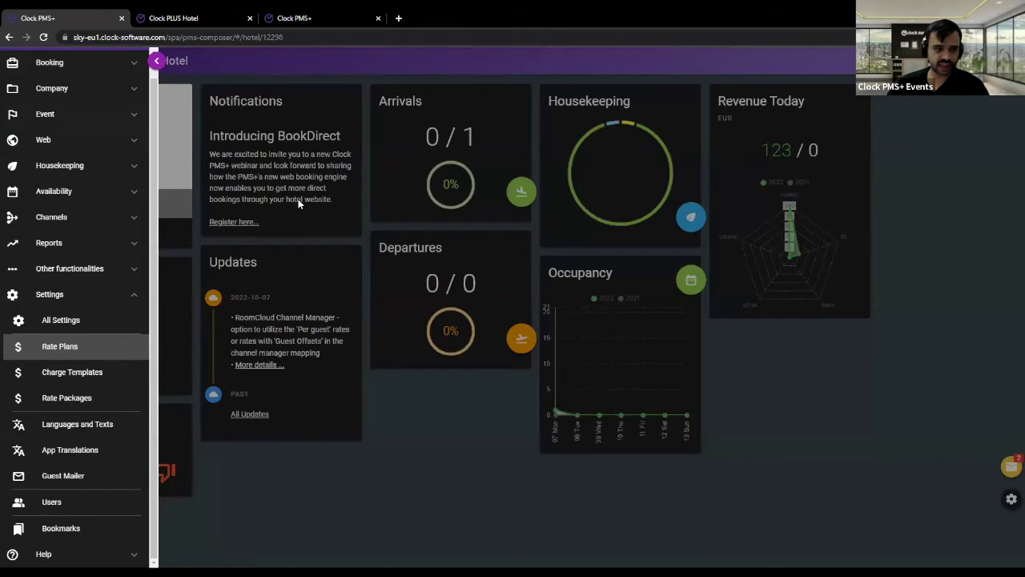
pyautogui.click(126, 297)
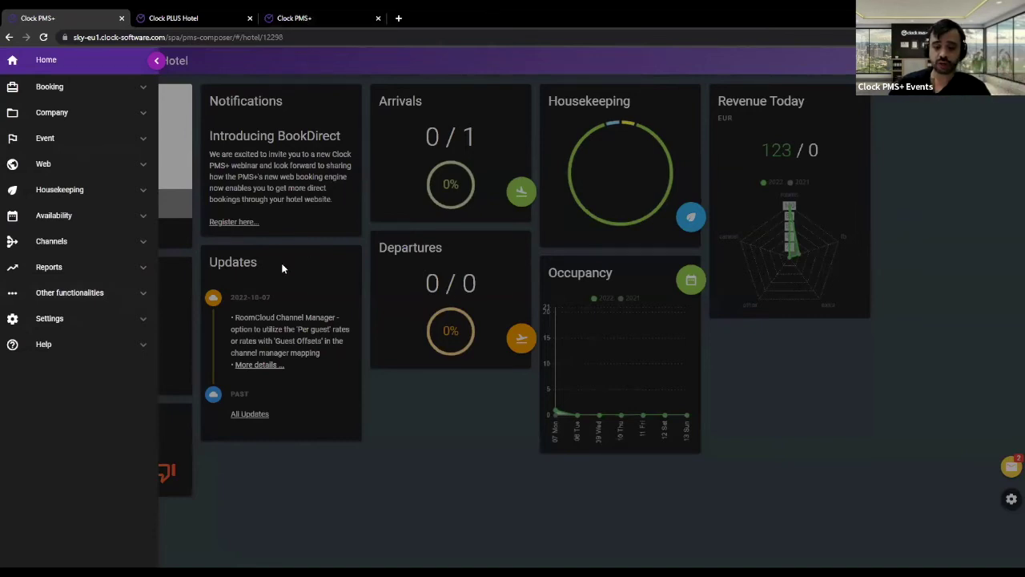
pyautogui.click(138, 170)
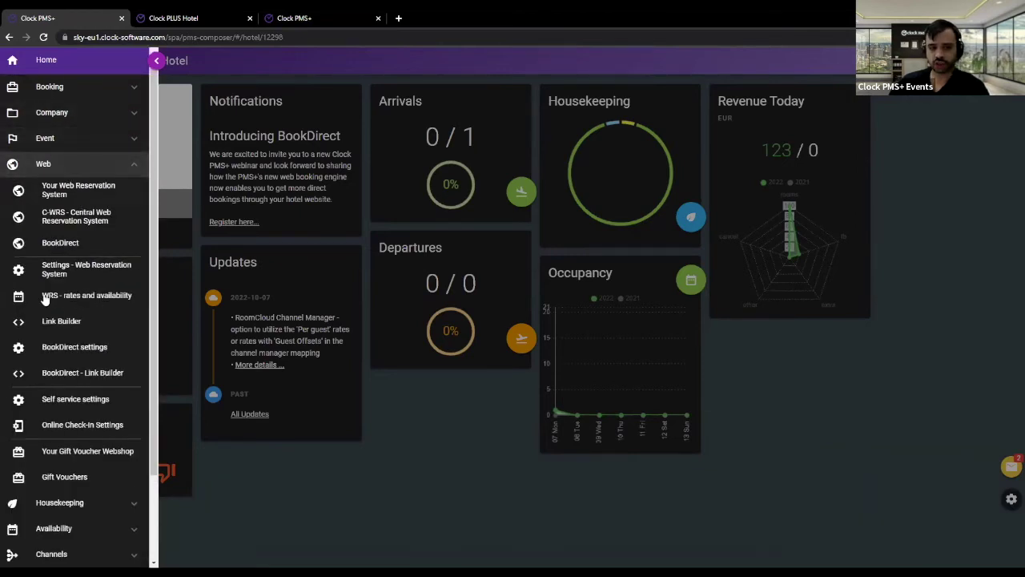
pyautogui.scroll(-1, 46, 299)
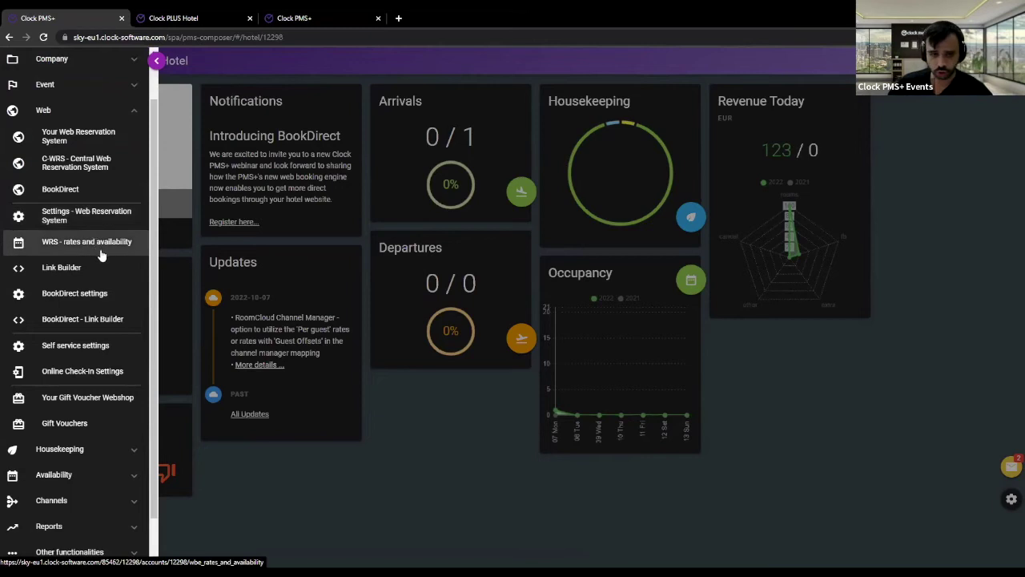
# - In BookDirect settings, review the children and room-count options and turn on Hide inputs for children
pyautogui.click(85, 296)
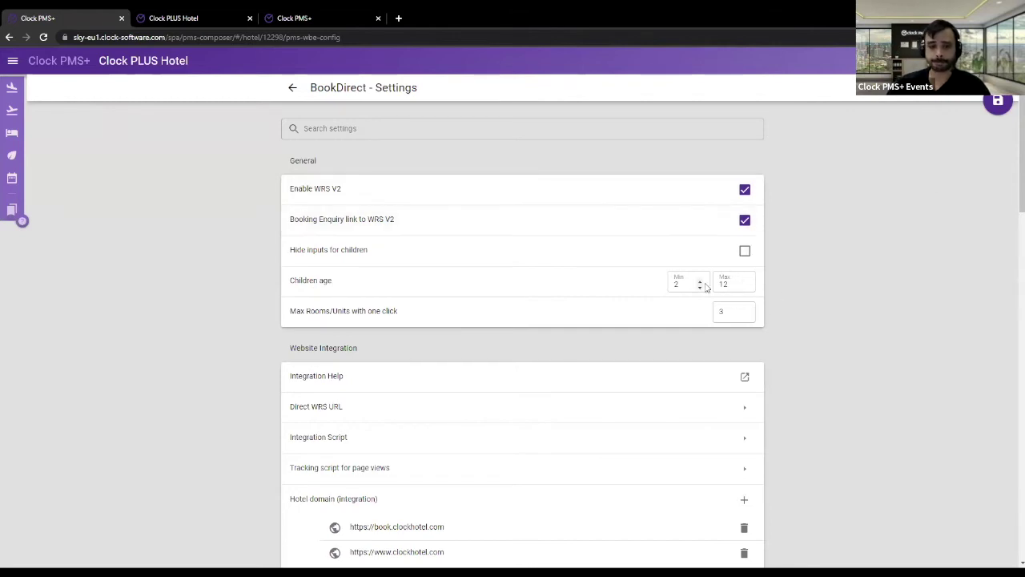
pyautogui.scroll(-1, 709, 282)
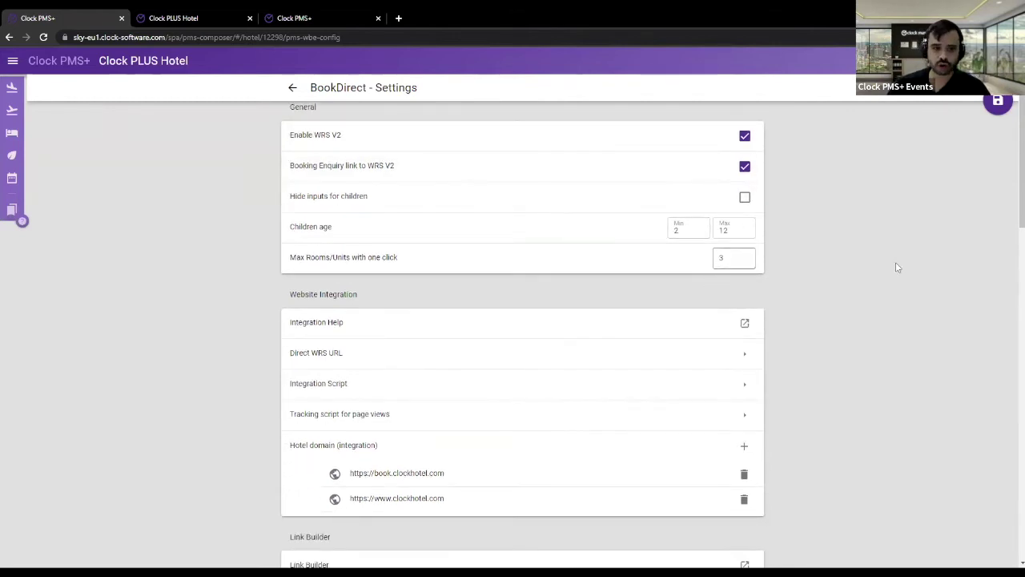
pyautogui.moveTo(292, 196); pyautogui.dragTo(841, 266)
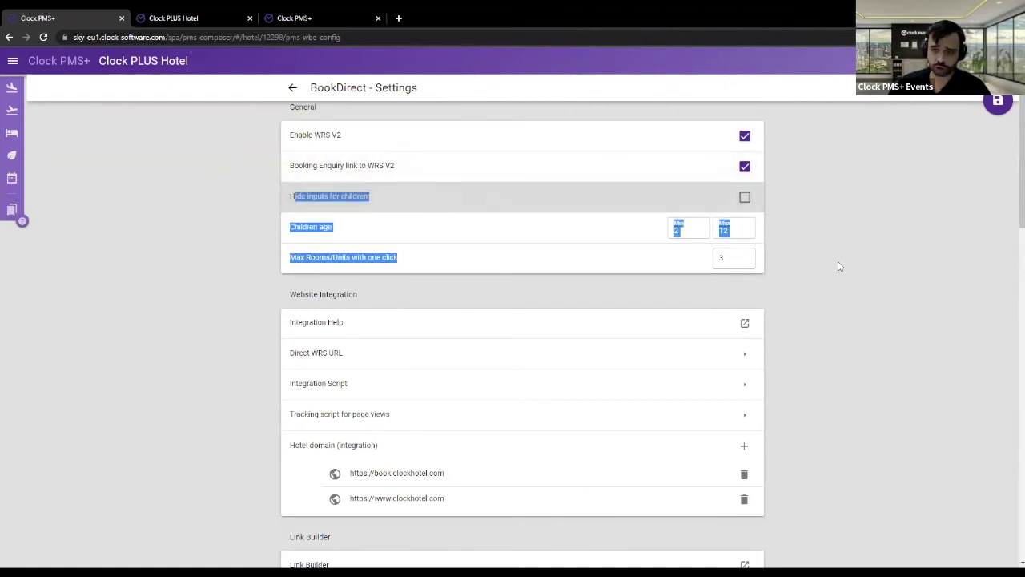
pyautogui.click(839, 266)
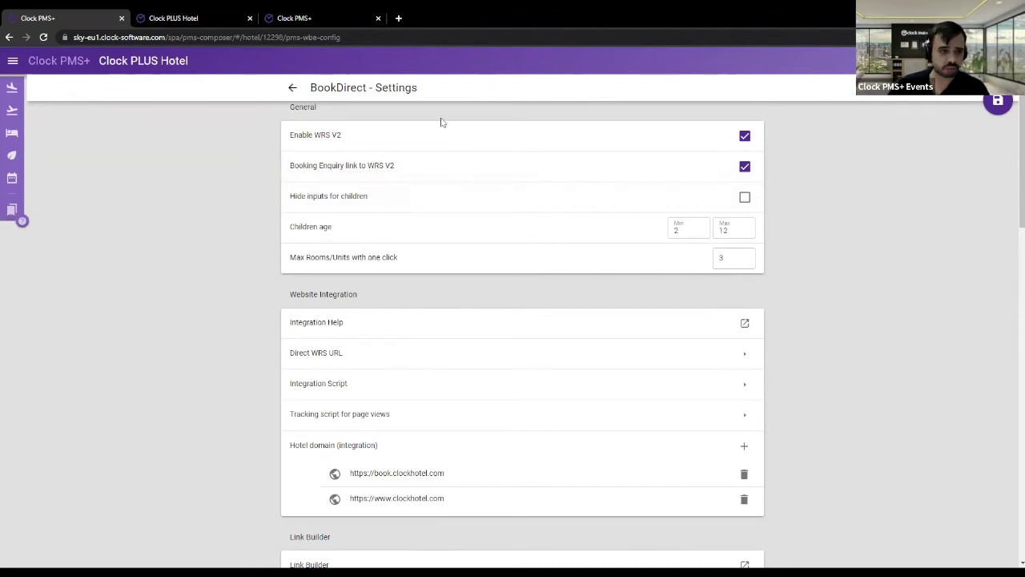
pyautogui.click(745, 197)
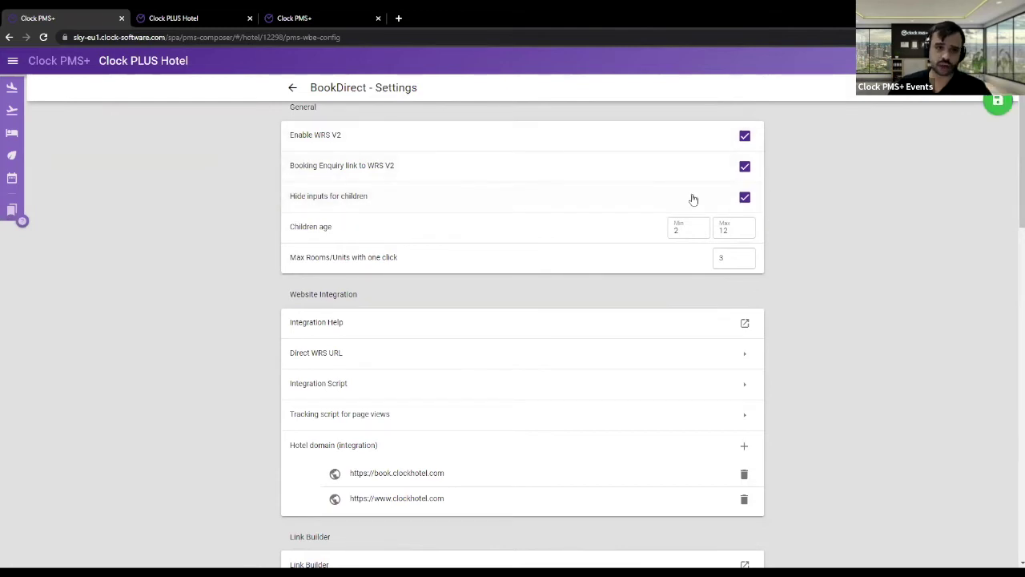
# - Turn Hide inputs for children back off, then advance the booking page to the Rooms step for 7–9 Nov 2022
pyautogui.click(293, 16)
pyautogui.click(96, 16)
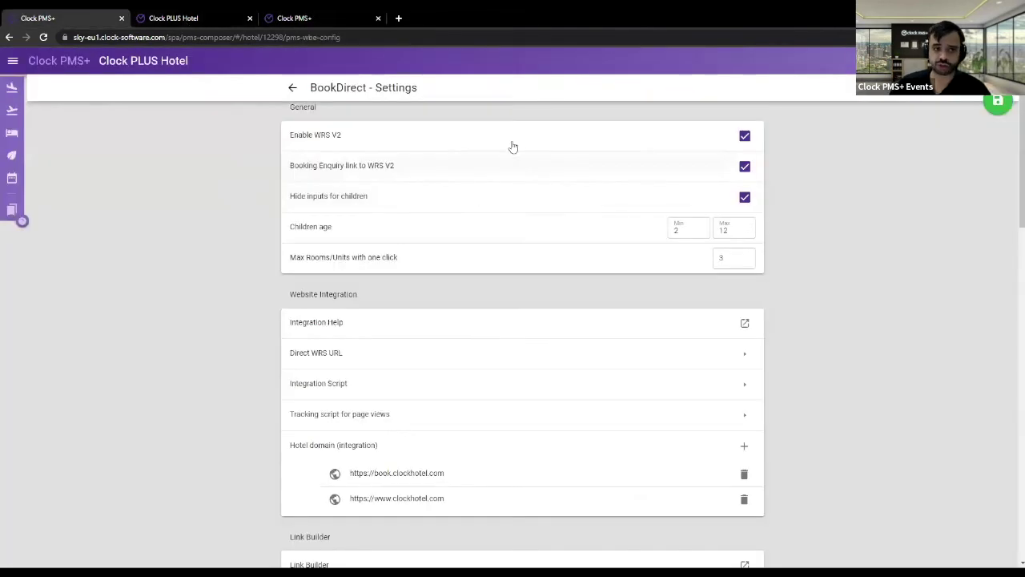
pyautogui.click(745, 198)
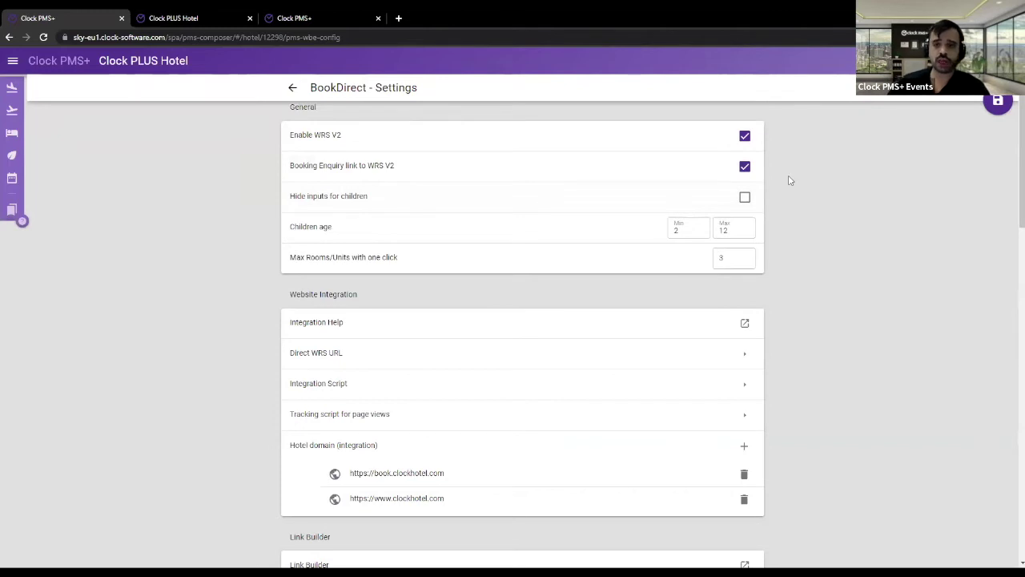
pyautogui.click(685, 231)
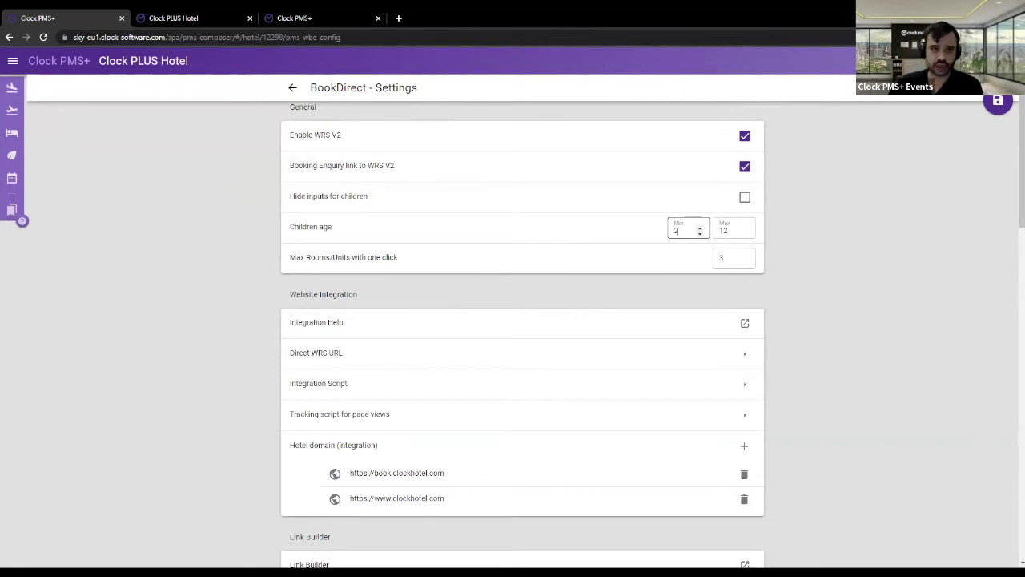
pyautogui.click(231, 17)
pyautogui.click(521, 440)
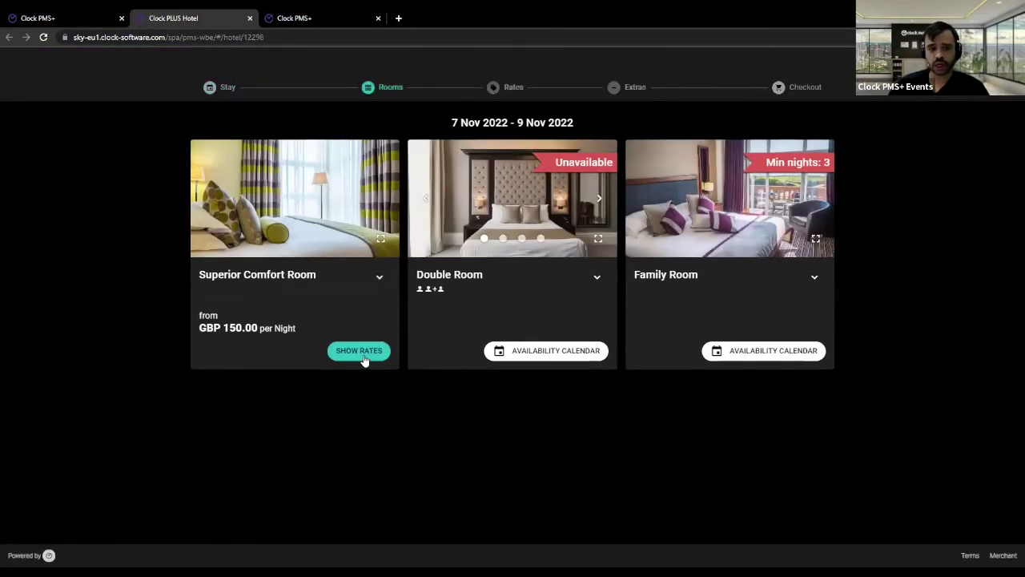
# - Book Superior Comfort Room Bed and Breakfast for 2 adults and 1 child, checking the child age options
pyautogui.click(366, 360)
pyautogui.click(791, 253)
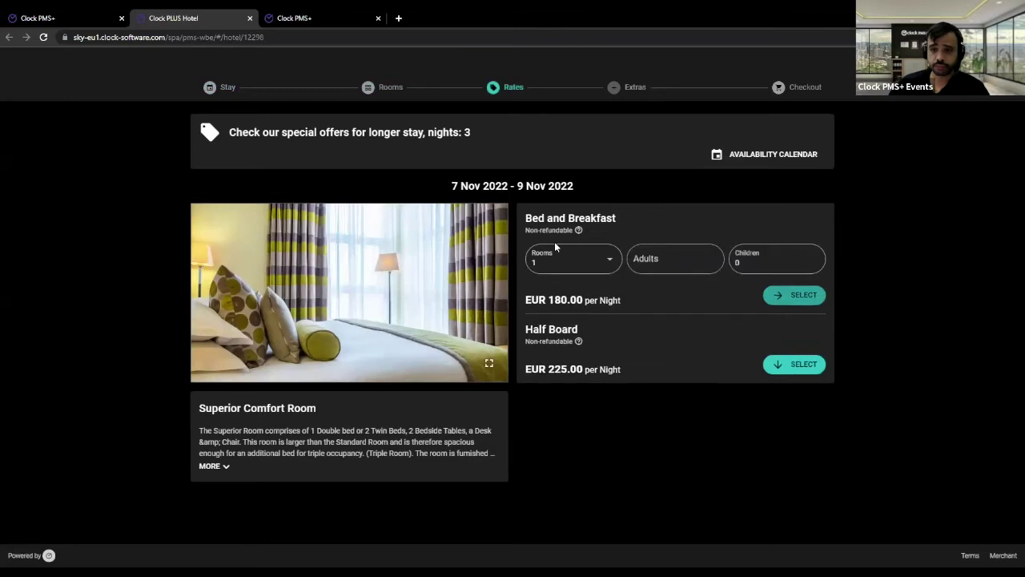
pyautogui.click(652, 260)
pyautogui.write('2')
pyautogui.click(739, 264)
pyautogui.write('1')
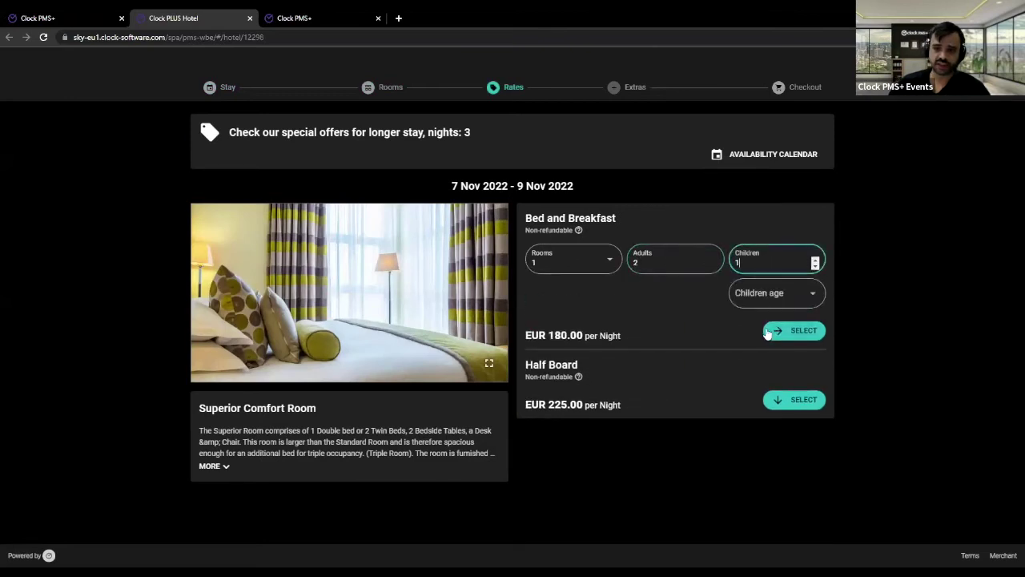
pyautogui.click(802, 294)
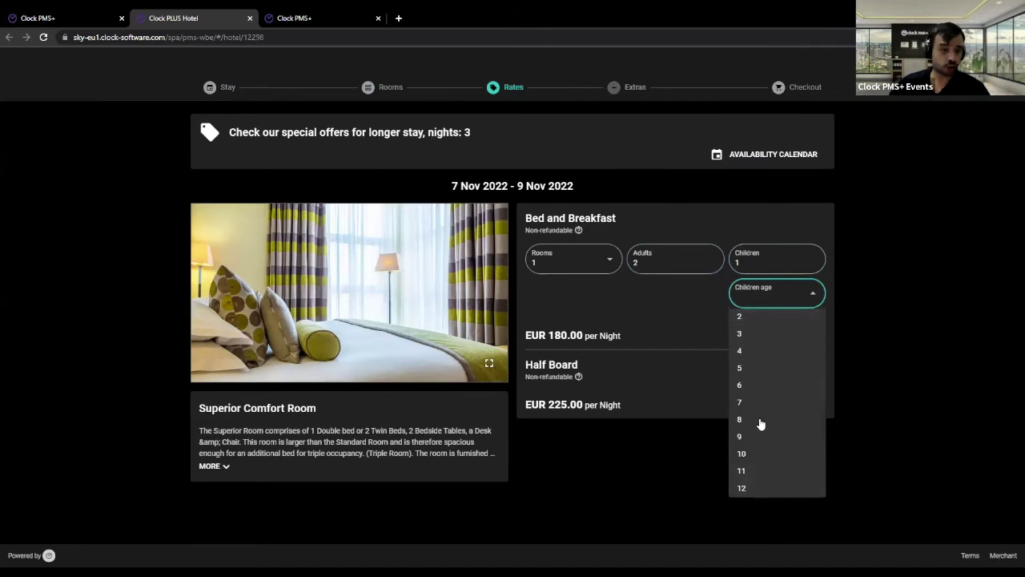
# - Confirm the BookDirect children age range of 2 to 12, then return to the booking engine rates page
pyautogui.click(335, 15)
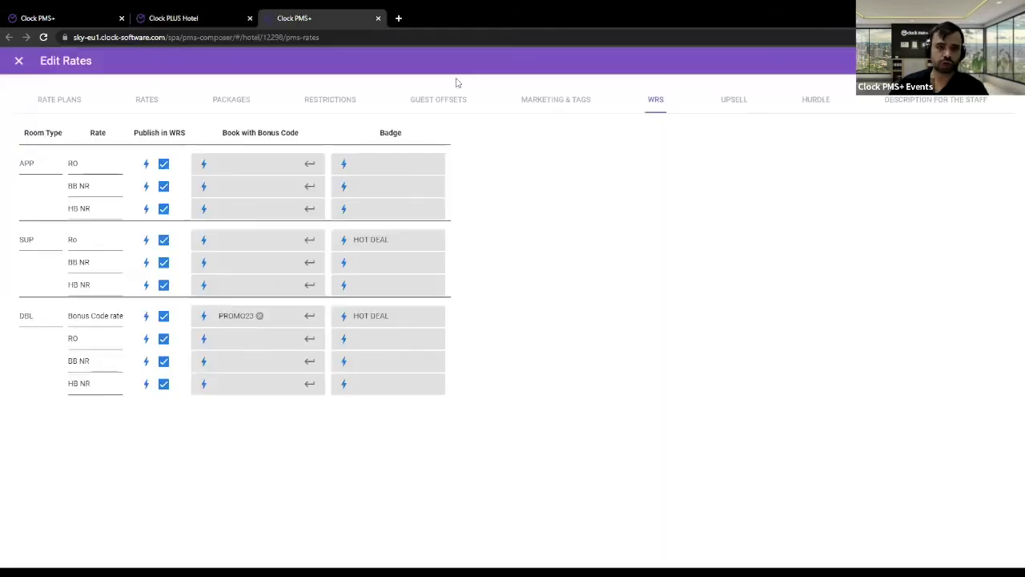
pyautogui.click(90, 16)
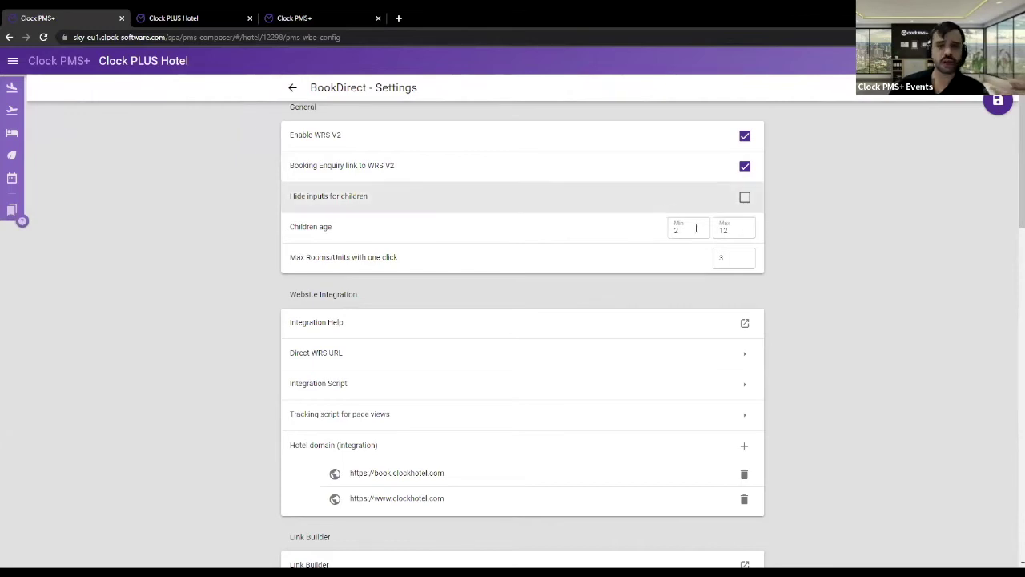
pyautogui.scroll(-1, 801, 272)
pyautogui.scroll(2, 782, 258)
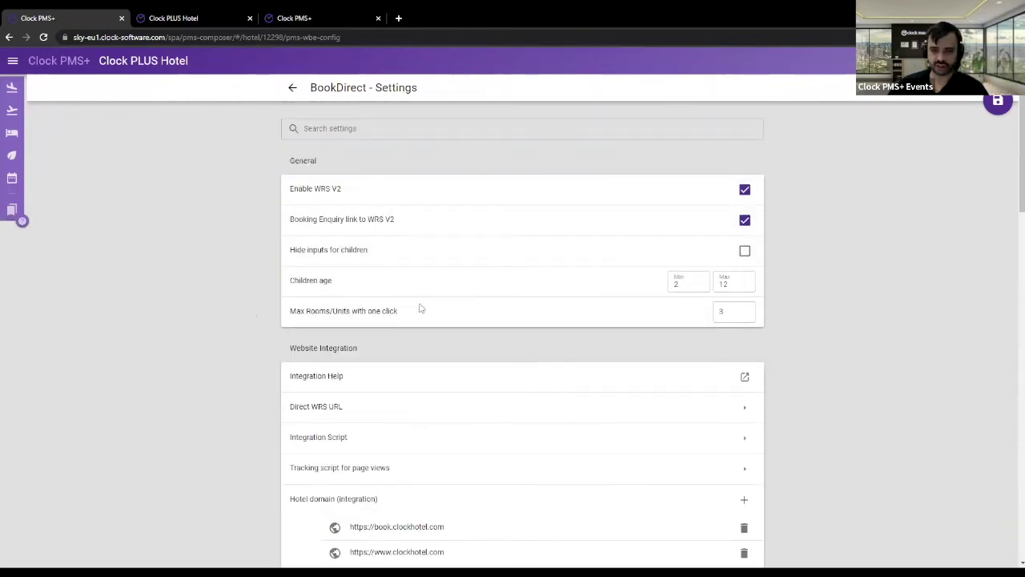
pyautogui.click(311, 18)
pyautogui.hotkey('ctrl', 'shift', 'Tab')
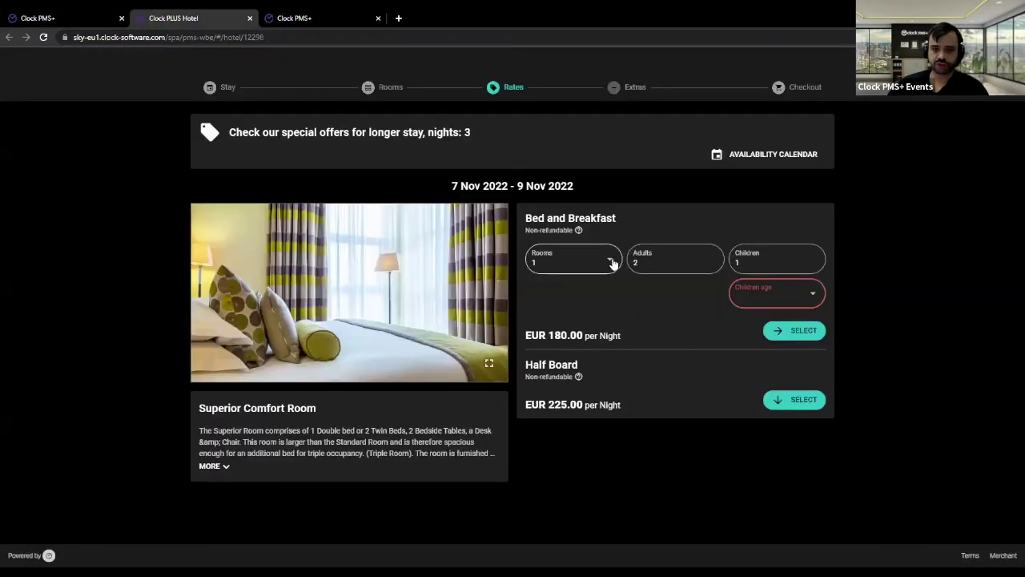
# - Set the Bed and Breakfast booking to 3 rooms, then go back to the BookDirect settings
pyautogui.click(610, 262)
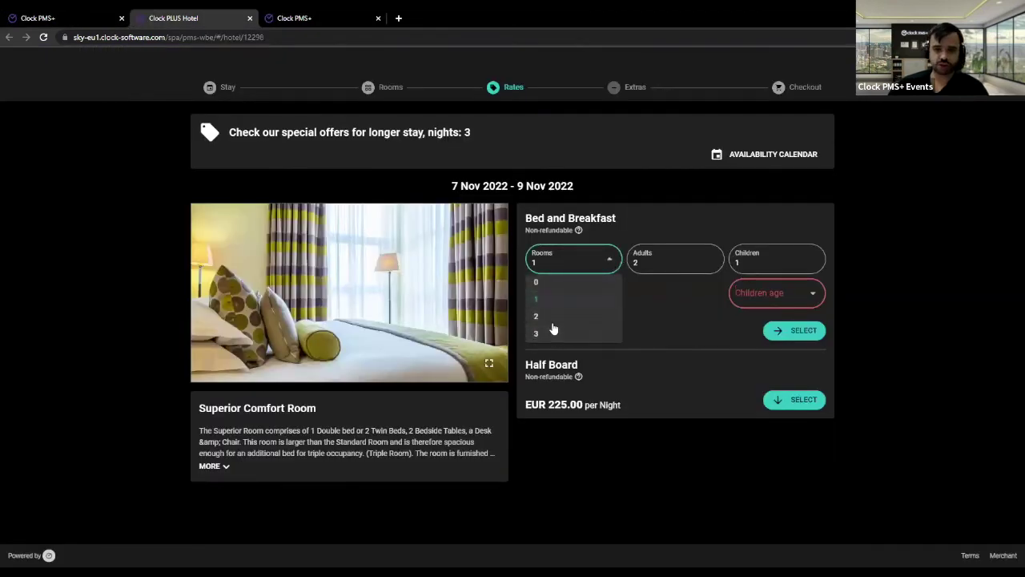
pyautogui.click(544, 335)
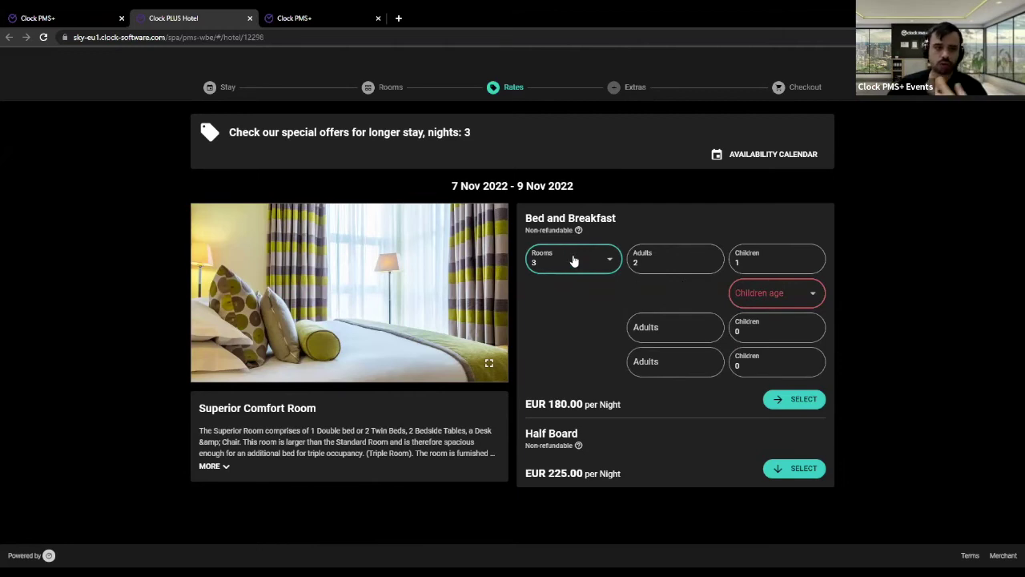
pyautogui.moveTo(533, 218); pyautogui.dragTo(636, 217)
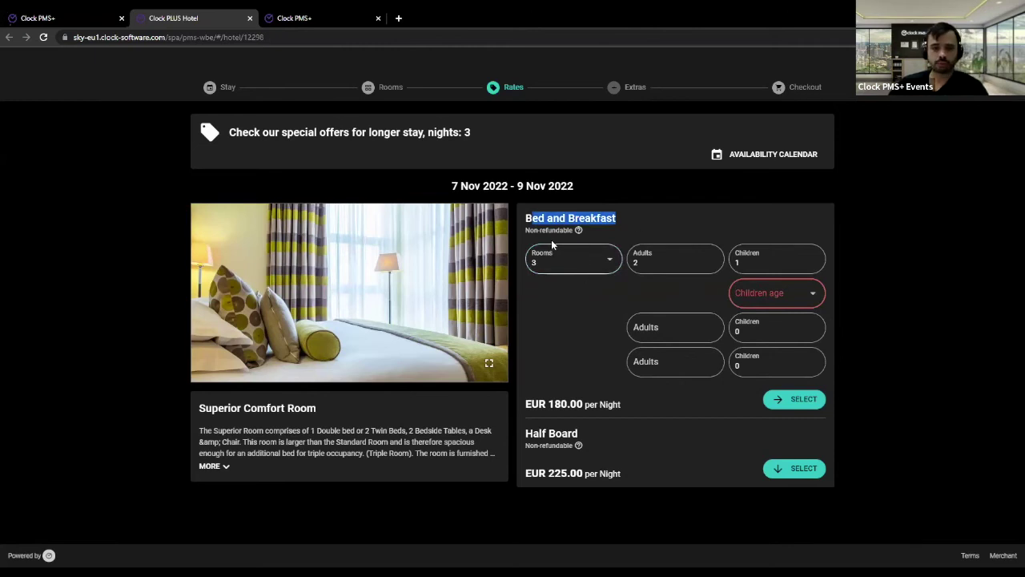
pyautogui.click(319, 16)
pyautogui.click(94, 17)
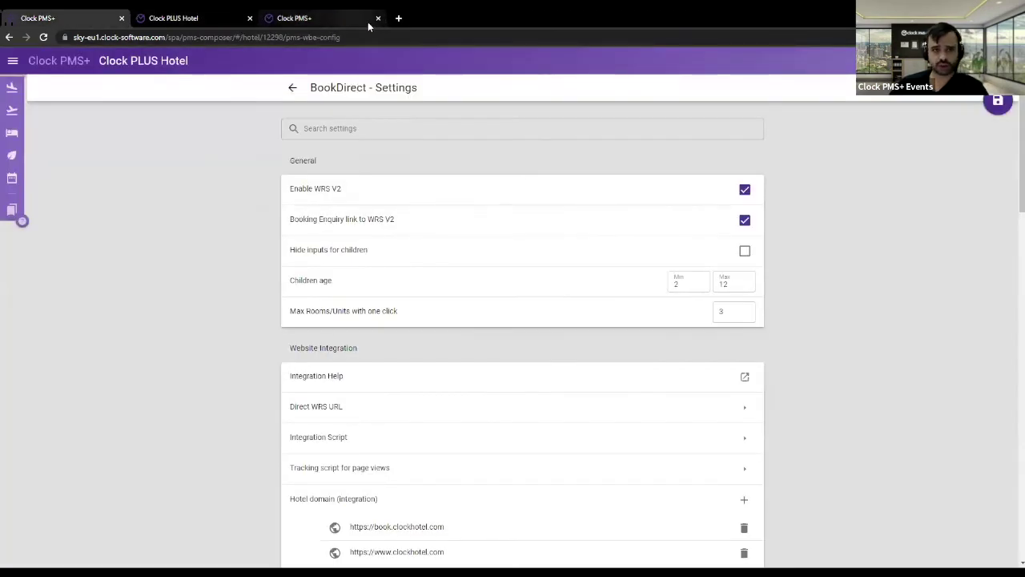
# - Close the Edit Rates page and scroll the BookDirect settings past Website Integration to Arrival
pyautogui.click(378, 19)
pyautogui.scroll(-2, 801, 331)
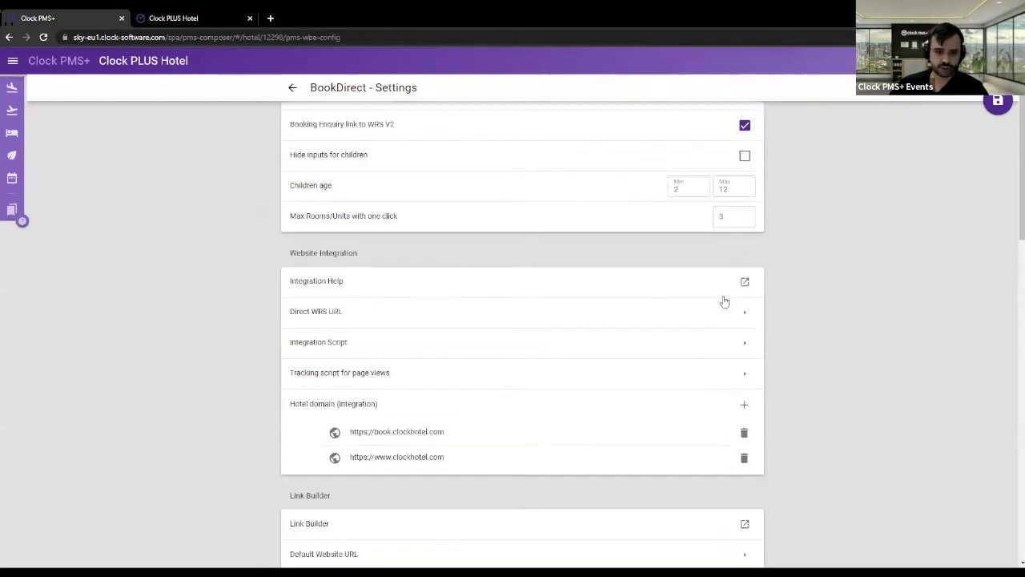
pyautogui.tripleClick(308, 238)
pyautogui.scroll(-5, 777, 334)
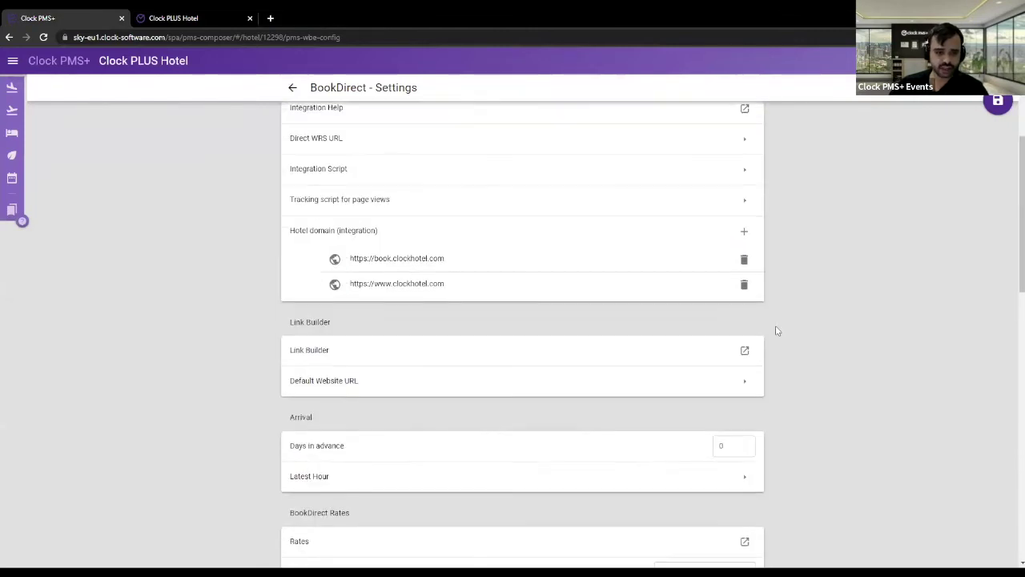
pyautogui.scroll(-2, 775, 324)
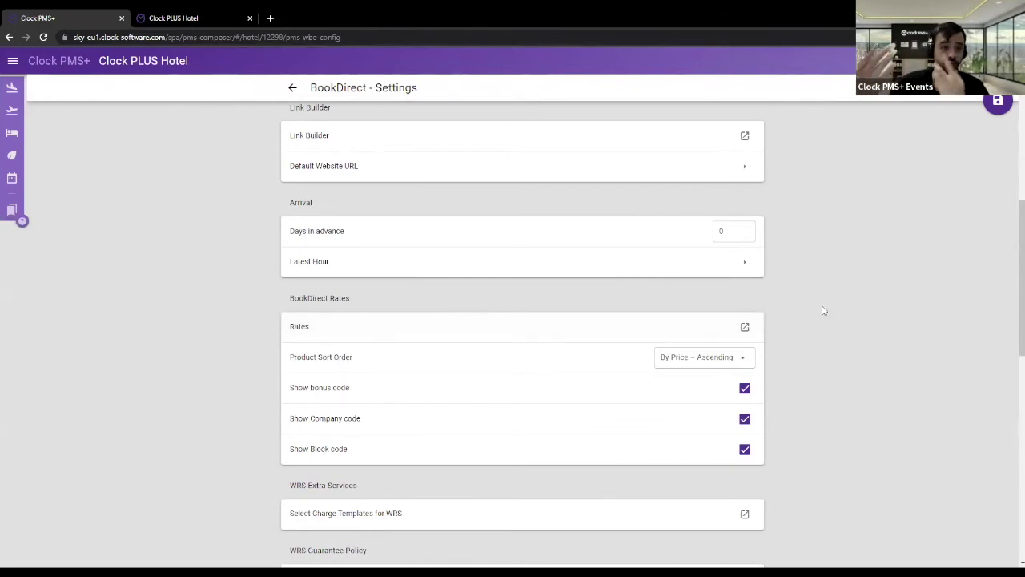
# - Review the Arrival settings and change Days in advance from 1 back to 0
pyautogui.moveTo(286, 205); pyautogui.dragTo(774, 228)
pyautogui.moveTo(833, 238); pyautogui.dragTo(855, 281)
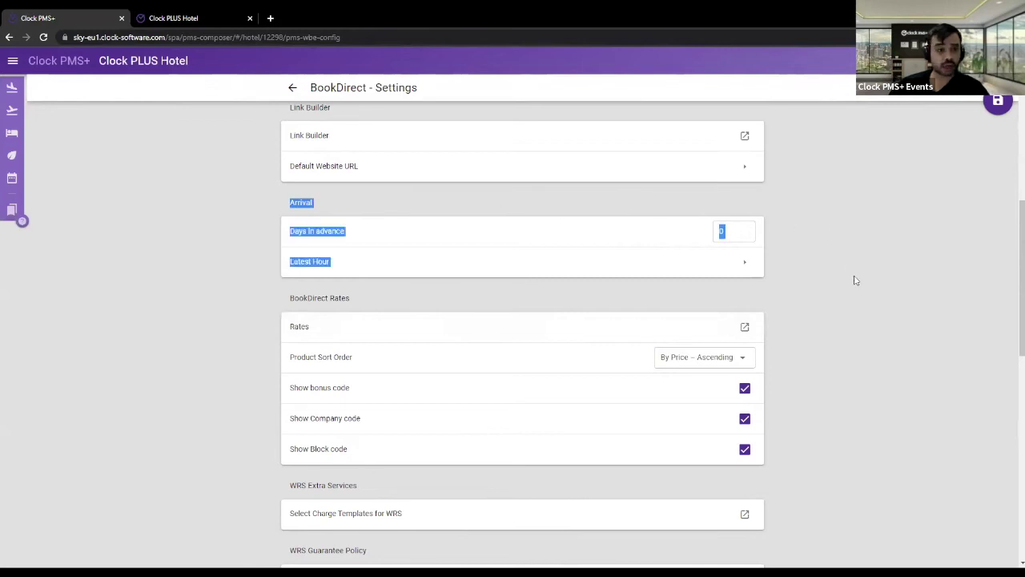
pyautogui.click(856, 281)
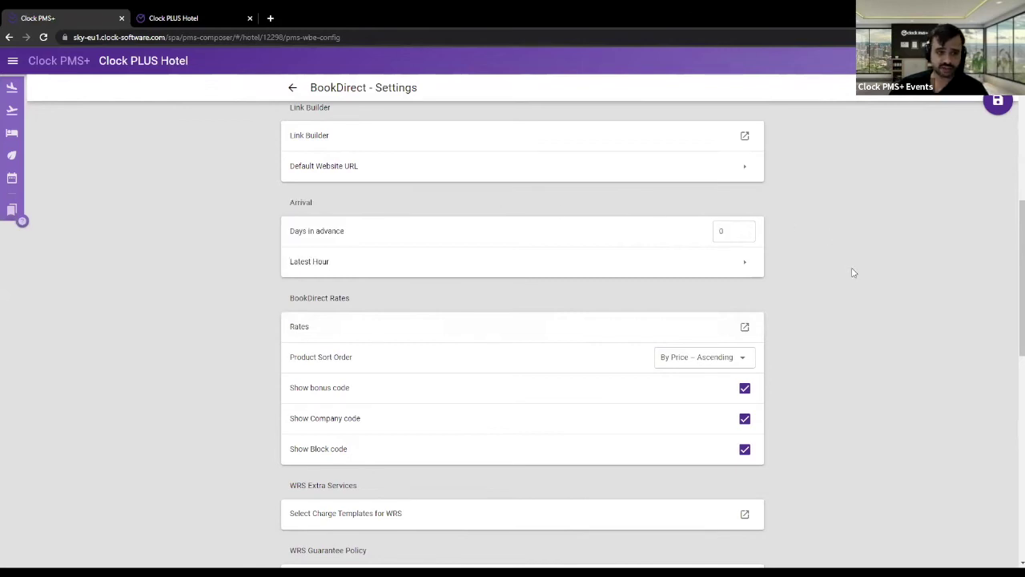
pyautogui.click(725, 230)
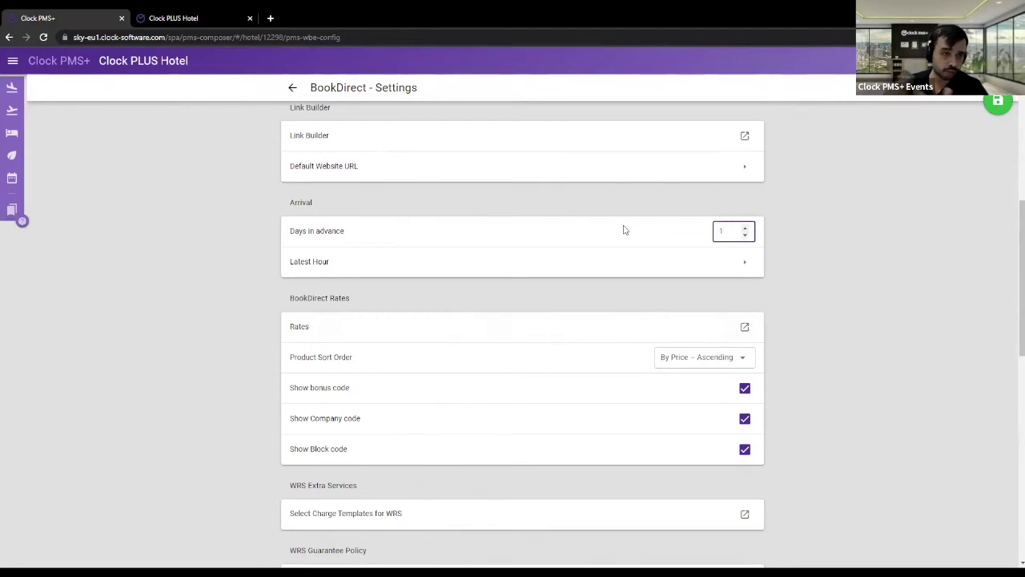
pyautogui.press('BackSpace')
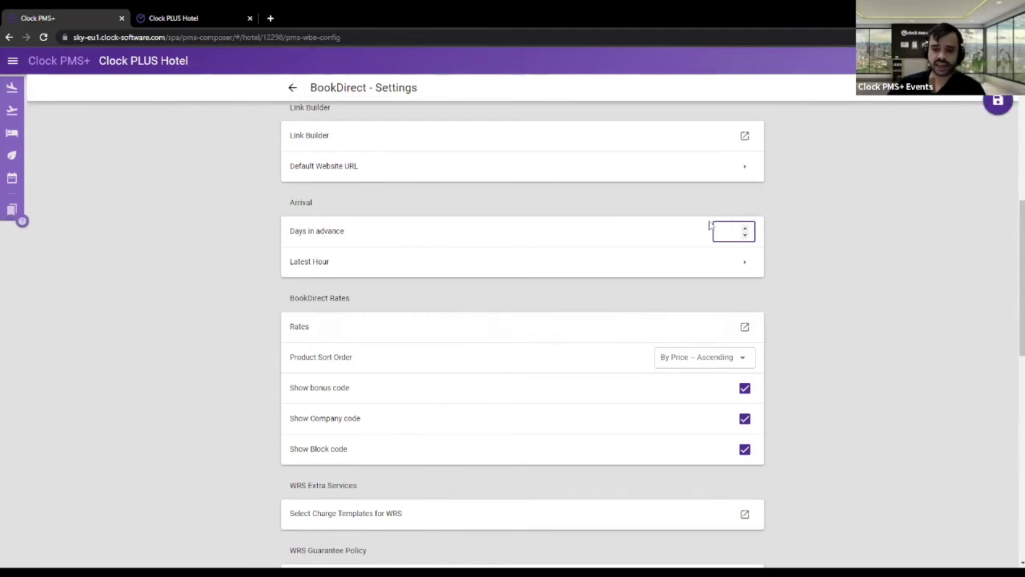
pyautogui.click(875, 282)
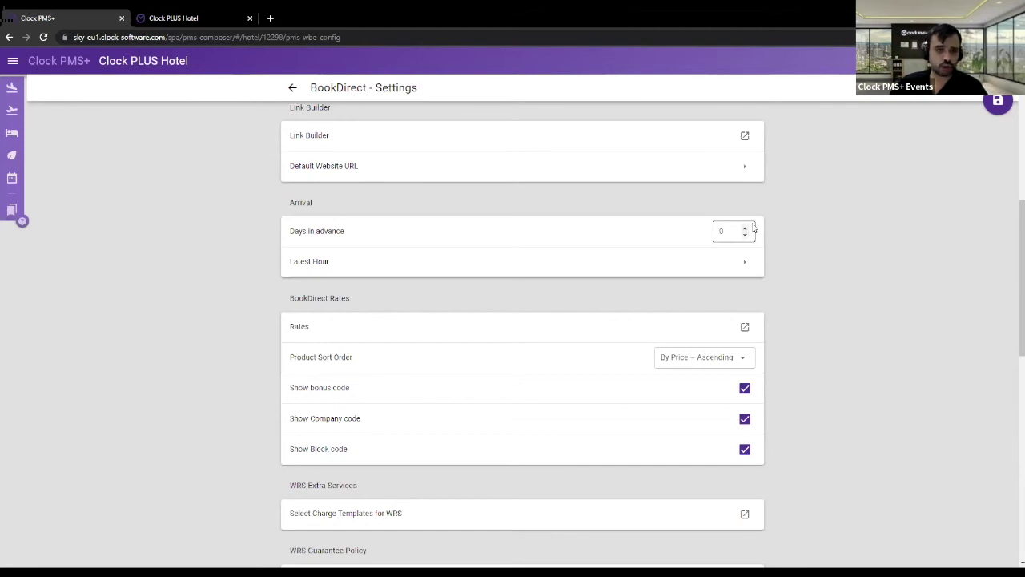
# - Set the arrival Latest Hour to 17:00 using the clock picker
pyautogui.click(734, 266)
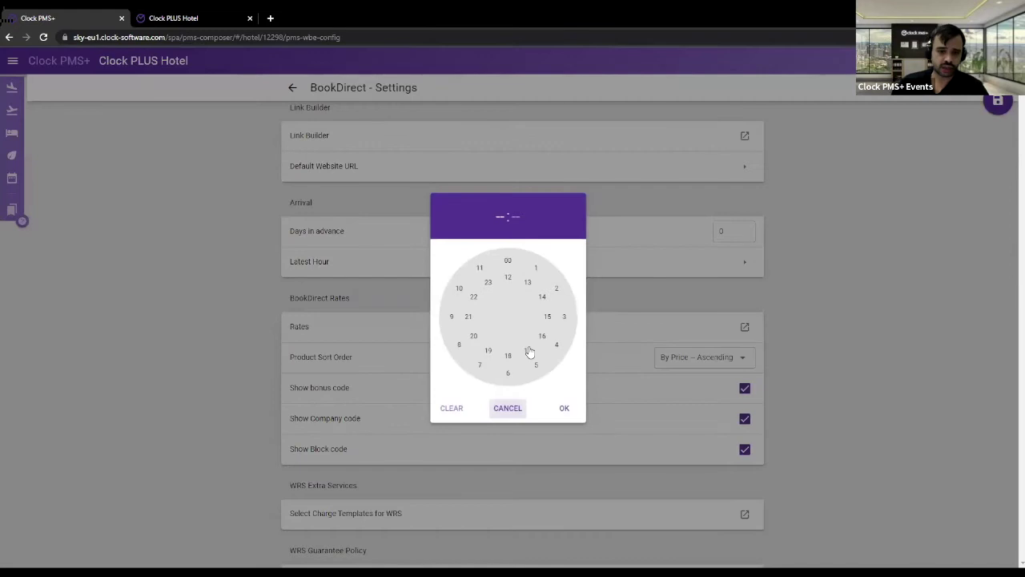
pyautogui.click(528, 350)
pyautogui.click(511, 263)
pyautogui.click(564, 408)
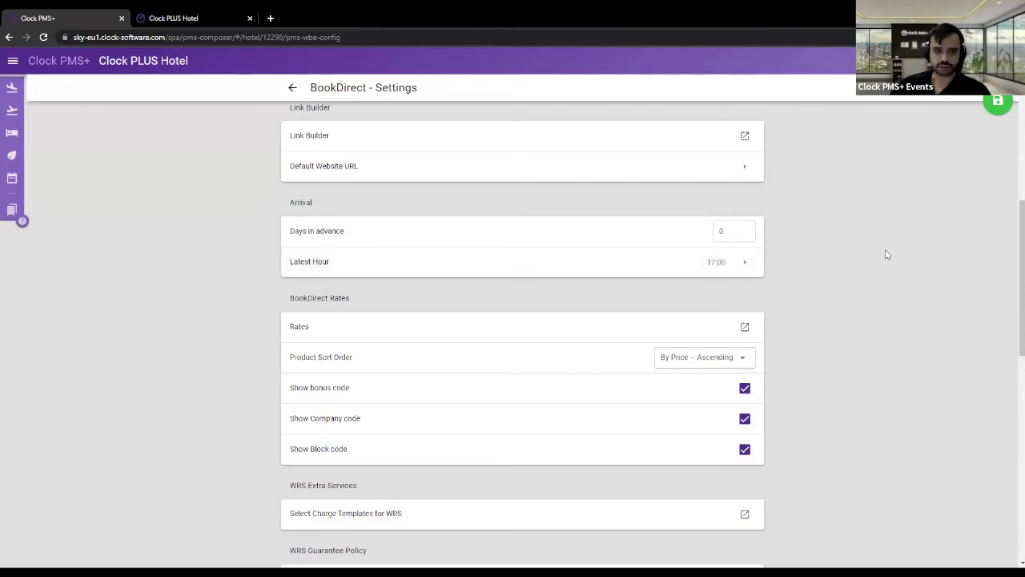
# - Turn off the company and block code fields, keeping the bonus code field shown
pyautogui.scroll(-1, 888, 244)
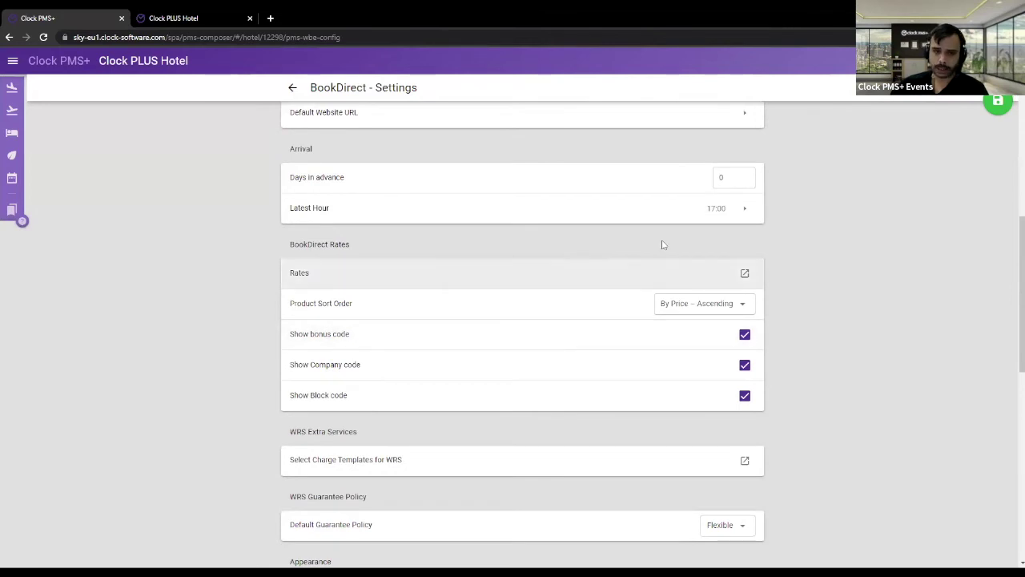
pyautogui.scroll(-1, 921, 353)
pyautogui.click(745, 280)
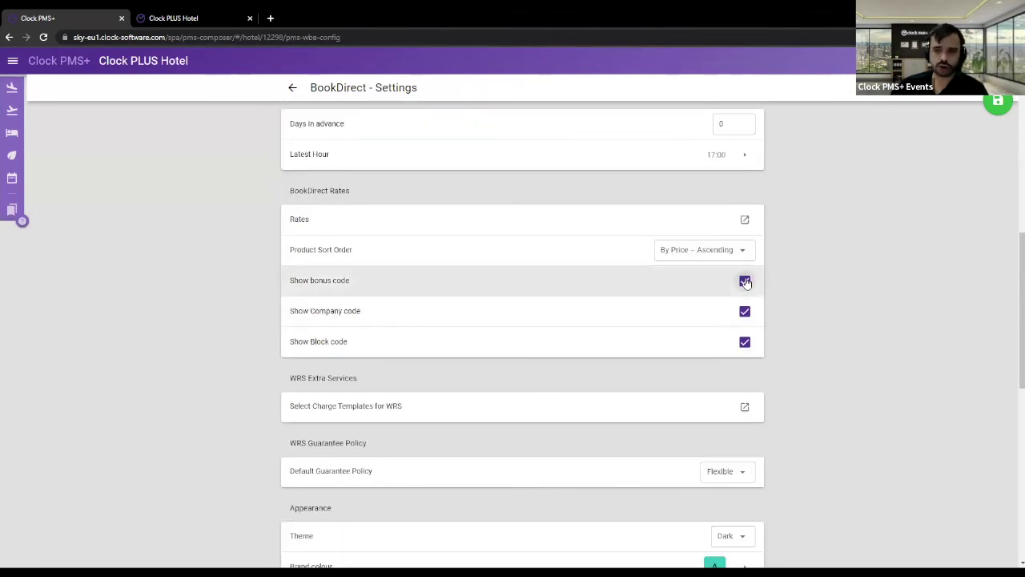
pyautogui.click(745, 310)
pyautogui.click(745, 342)
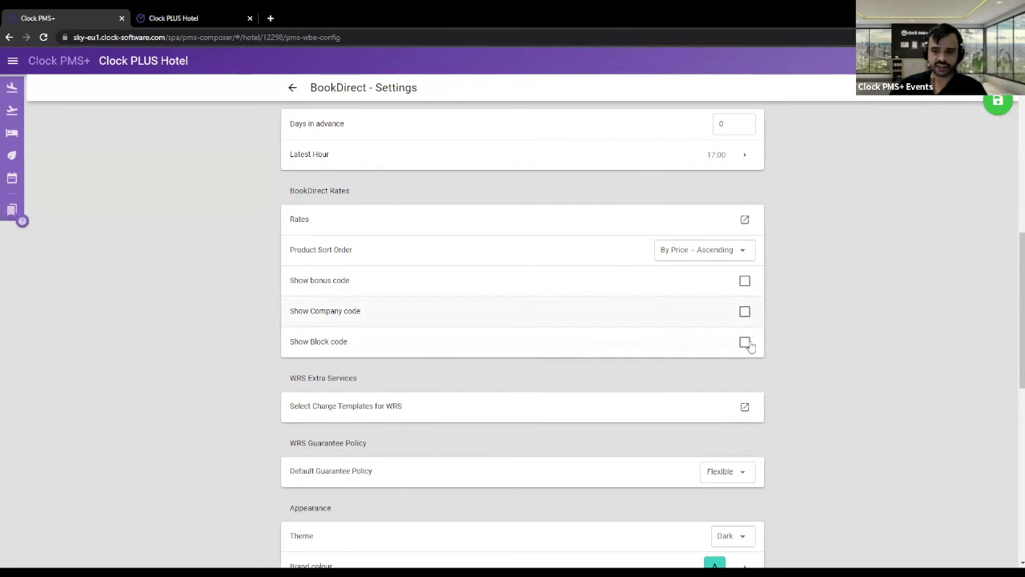
pyautogui.click(745, 282)
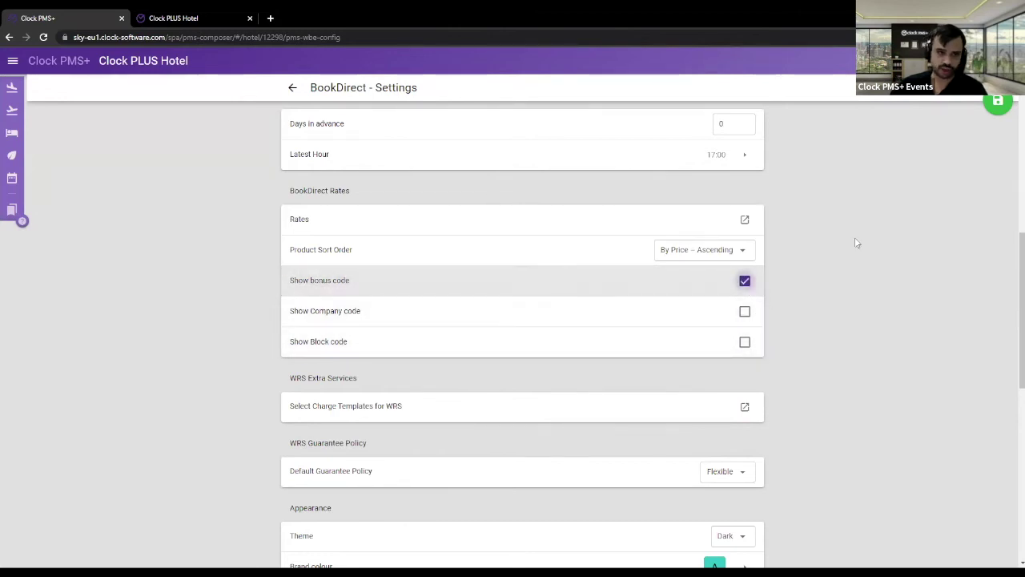
# - Dismiss the discard-changes prompt and open the WRS Extra Services charge templates in a new tab
pyautogui.scroll(-2, 872, 232)
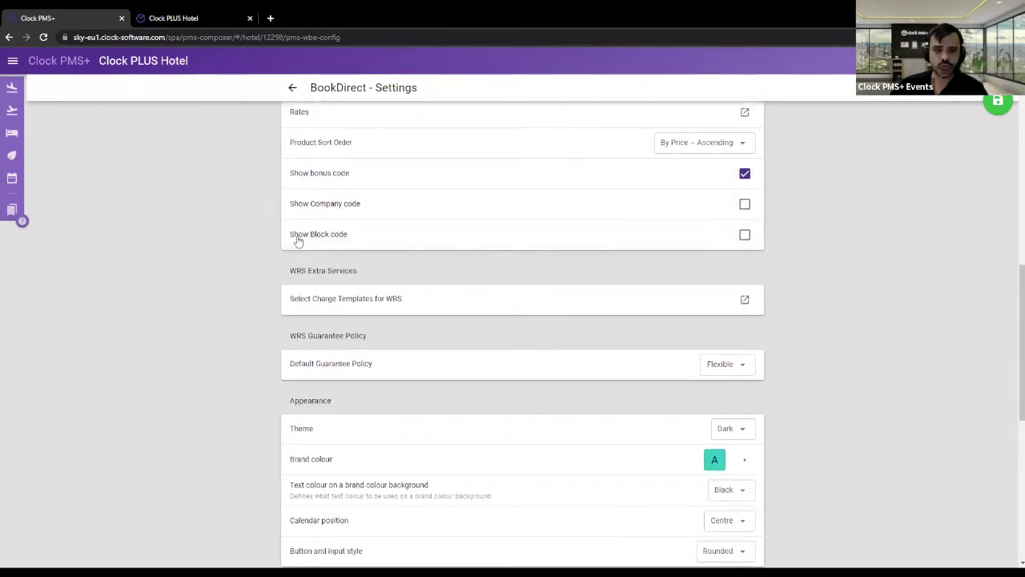
pyautogui.moveTo(296, 271); pyautogui.dragTo(400, 277)
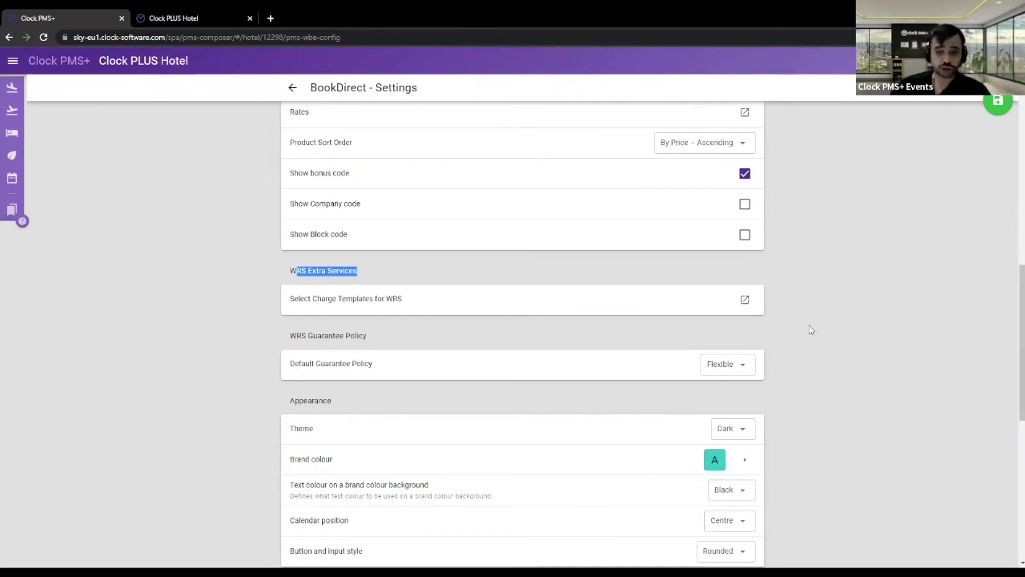
pyautogui.click(740, 311)
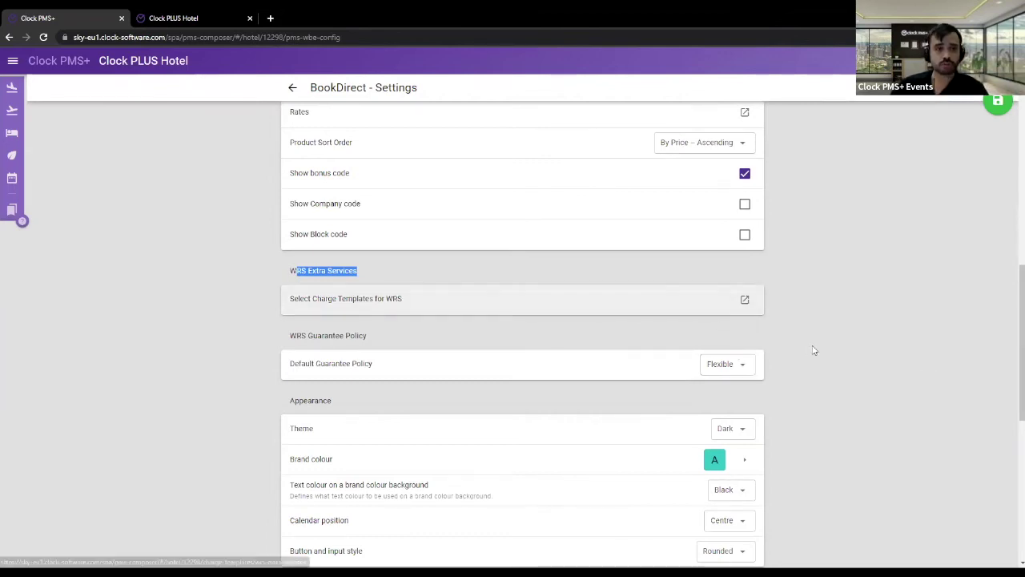
pyautogui.click(846, 311)
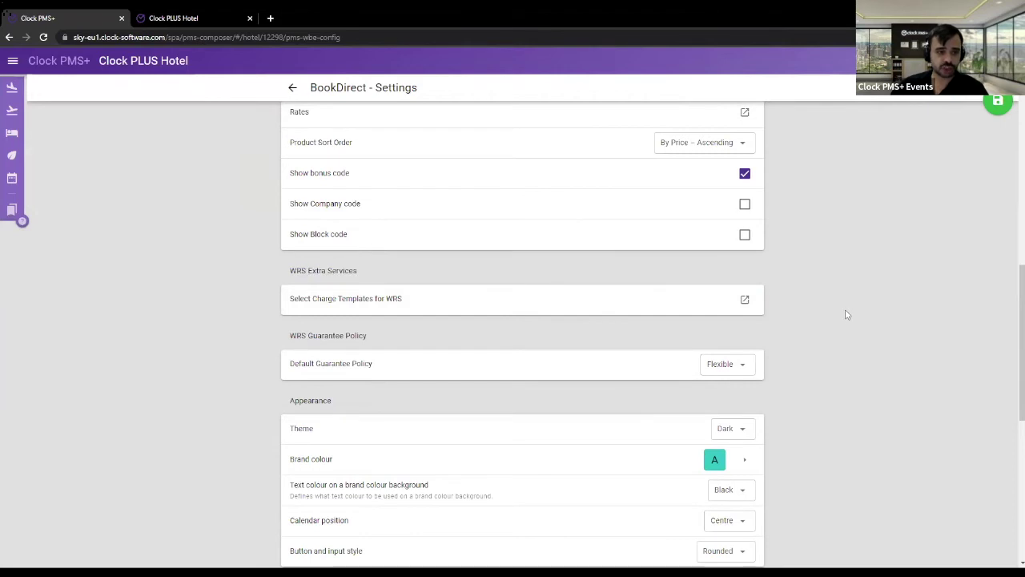
pyautogui.click(744, 297)
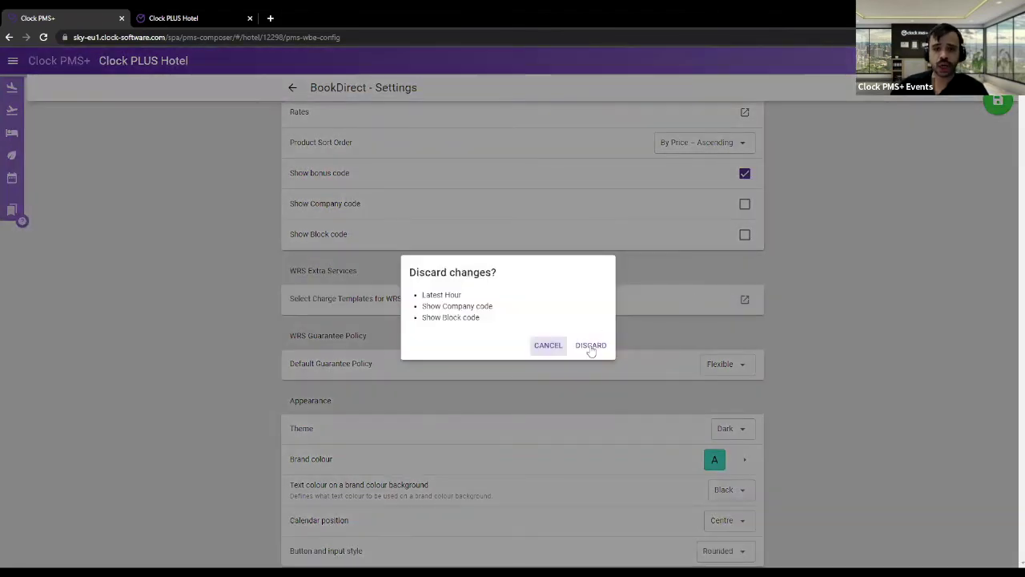
pyautogui.click(1005, 102)
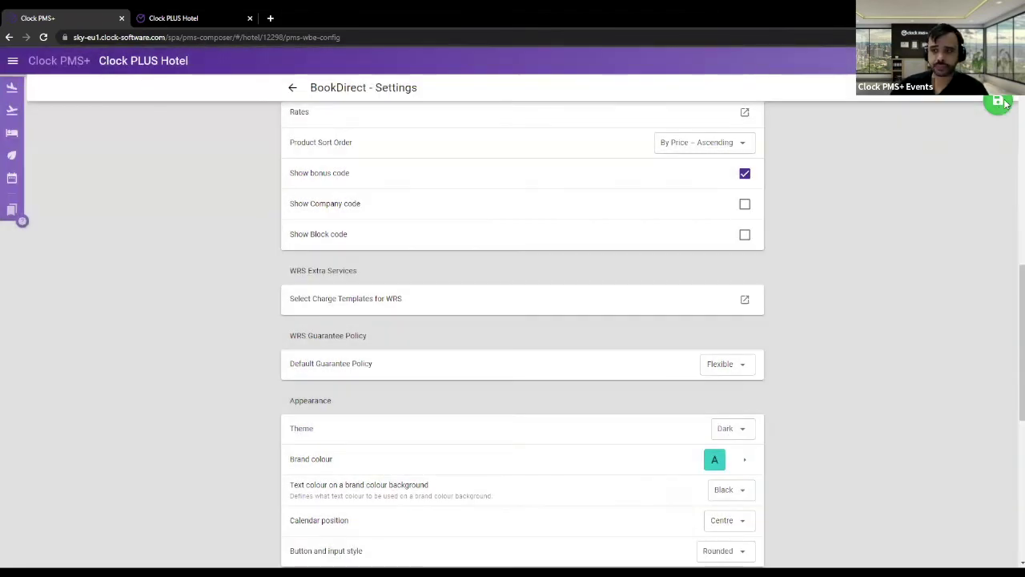
pyautogui.click(745, 301)
# - Set Breakfast on-site to calculate Per Guest, toggle Per day on and off, then untick it
pyautogui.click(352, 17)
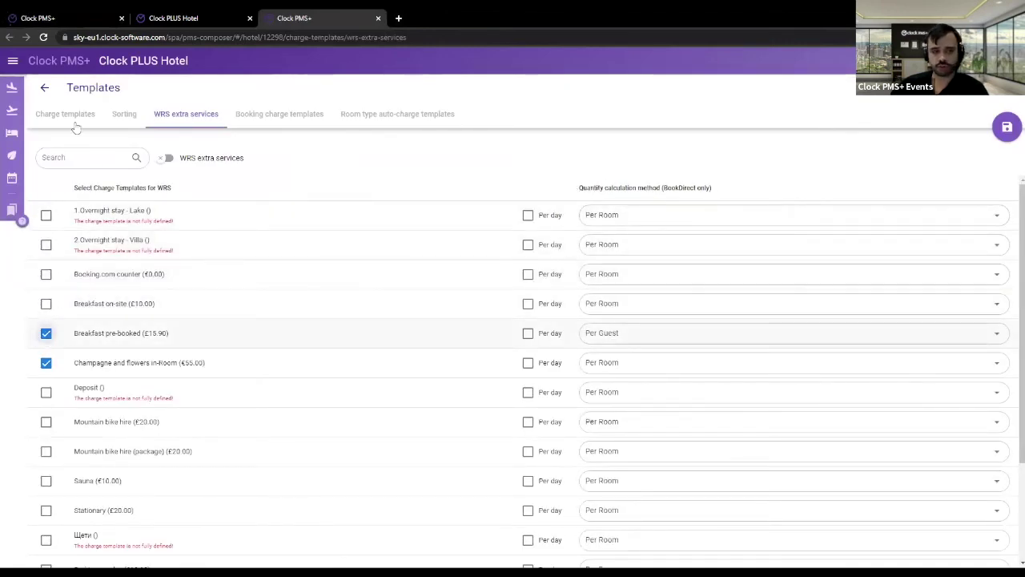
pyautogui.click(47, 304)
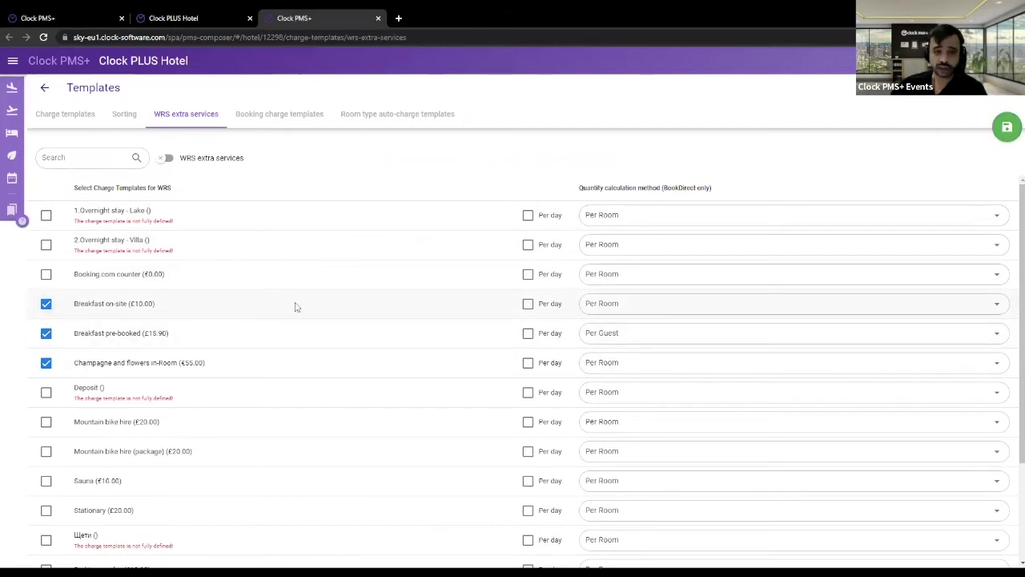
pyautogui.click(613, 308)
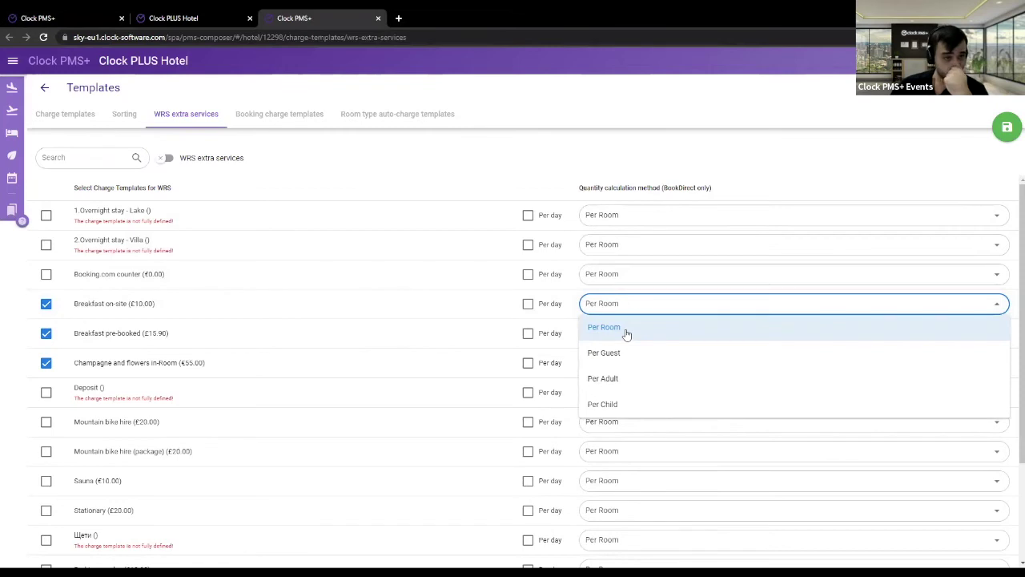
pyautogui.click(528, 304)
pyautogui.click(528, 304)
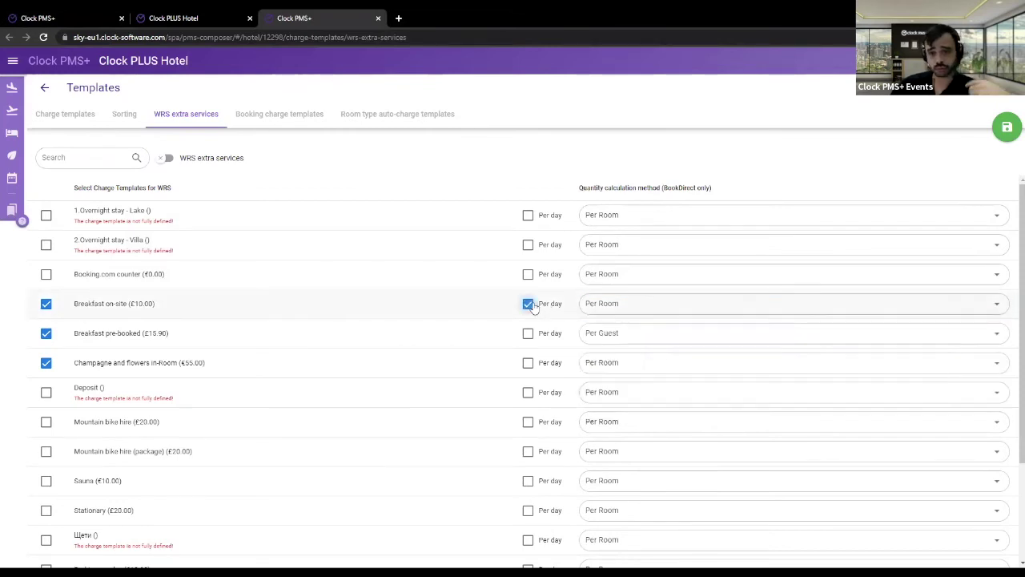
pyautogui.click(607, 308)
pyautogui.click(619, 354)
pyautogui.click(542, 311)
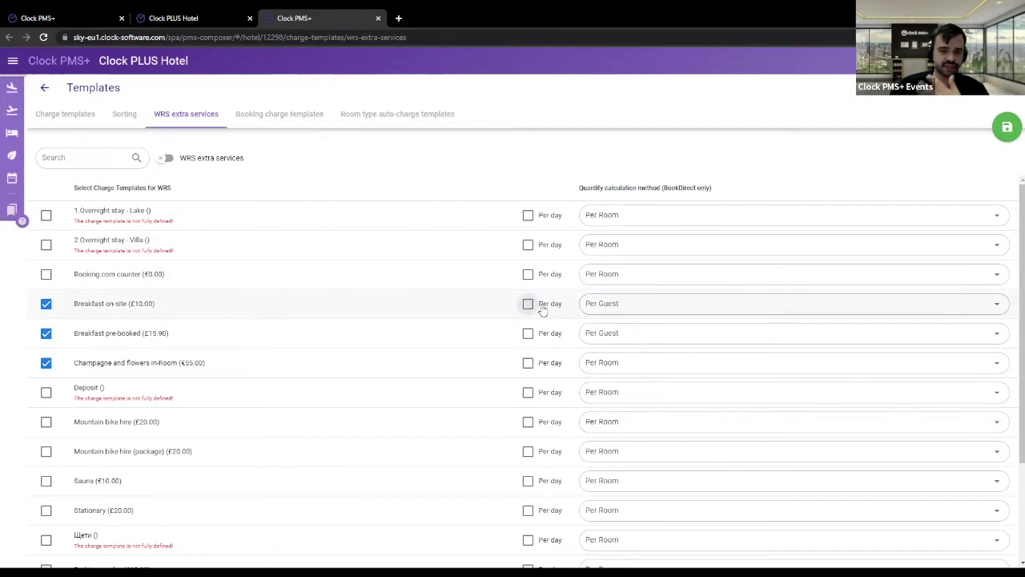
pyautogui.click(628, 306)
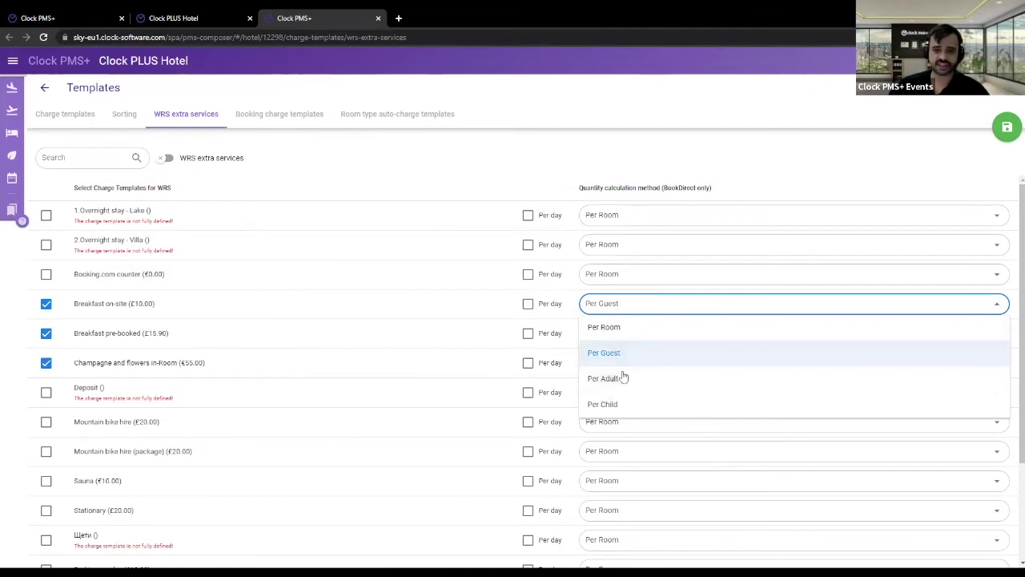
pyautogui.click(46, 304)
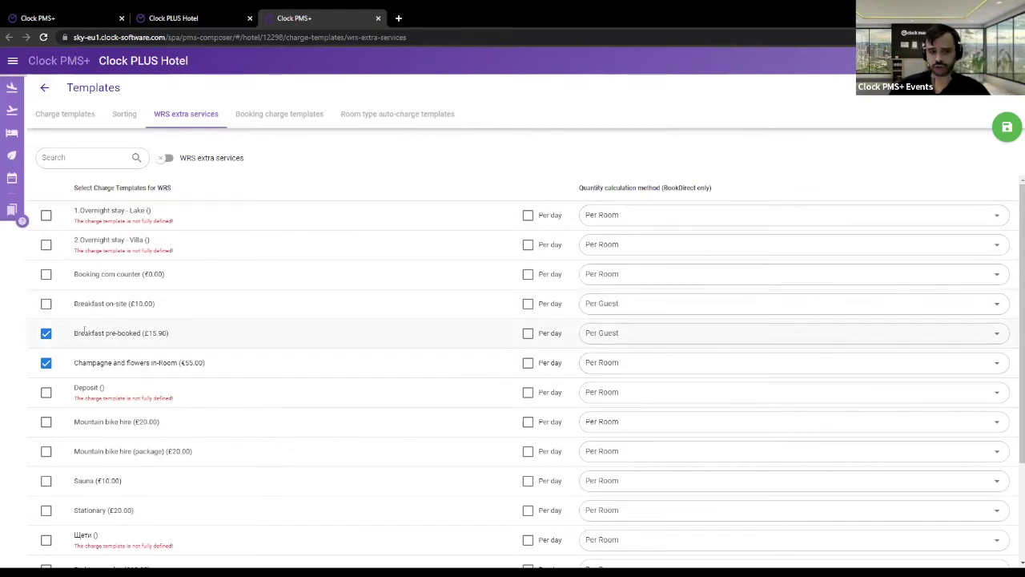
# - Point out the selected Breakfast pre-booked and Champagne and flowers services
pyautogui.moveTo(84, 333); pyautogui.dragTo(206, 335)
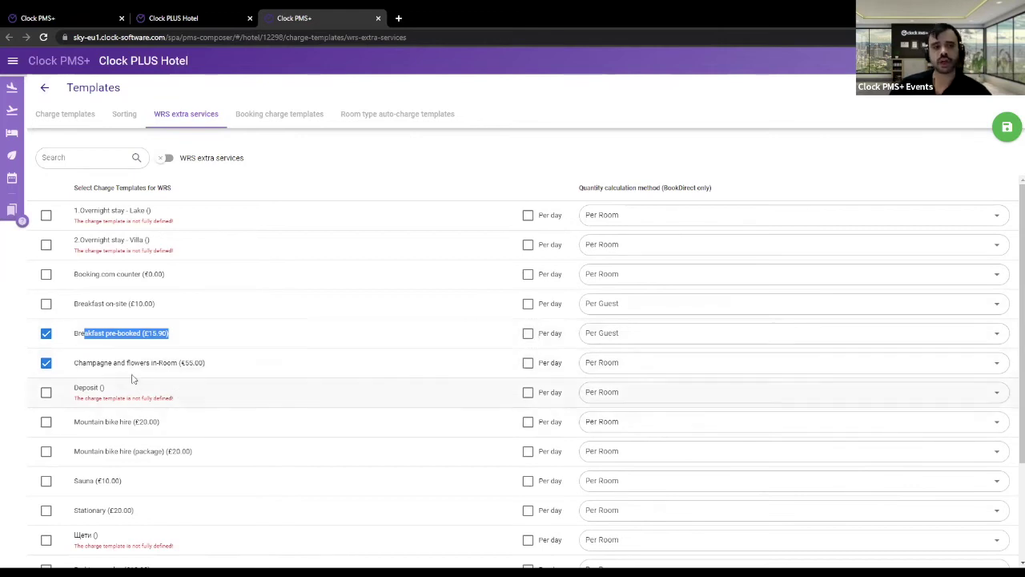
pyautogui.moveTo(96, 364); pyautogui.dragTo(230, 370)
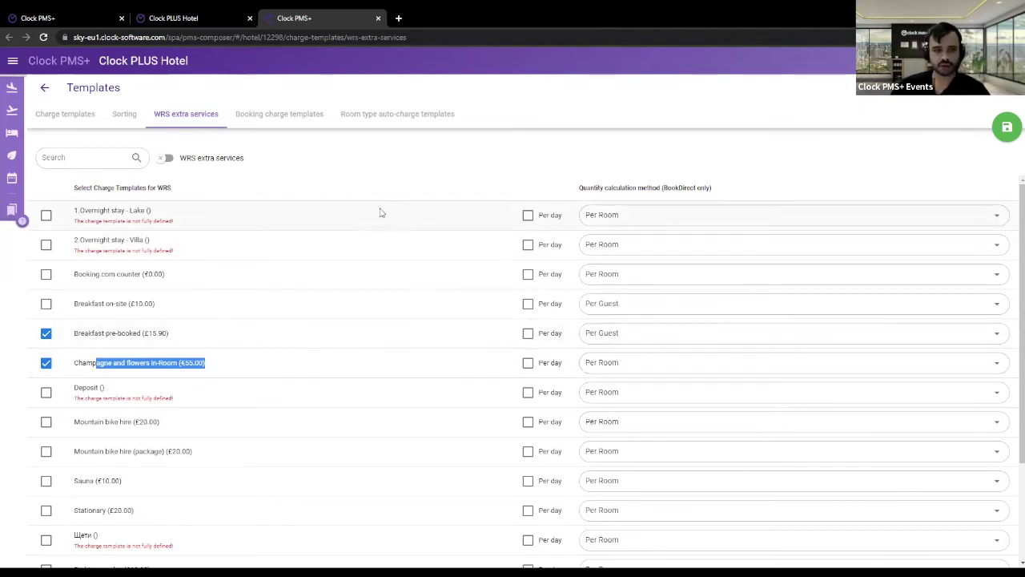
pyautogui.click(168, 117)
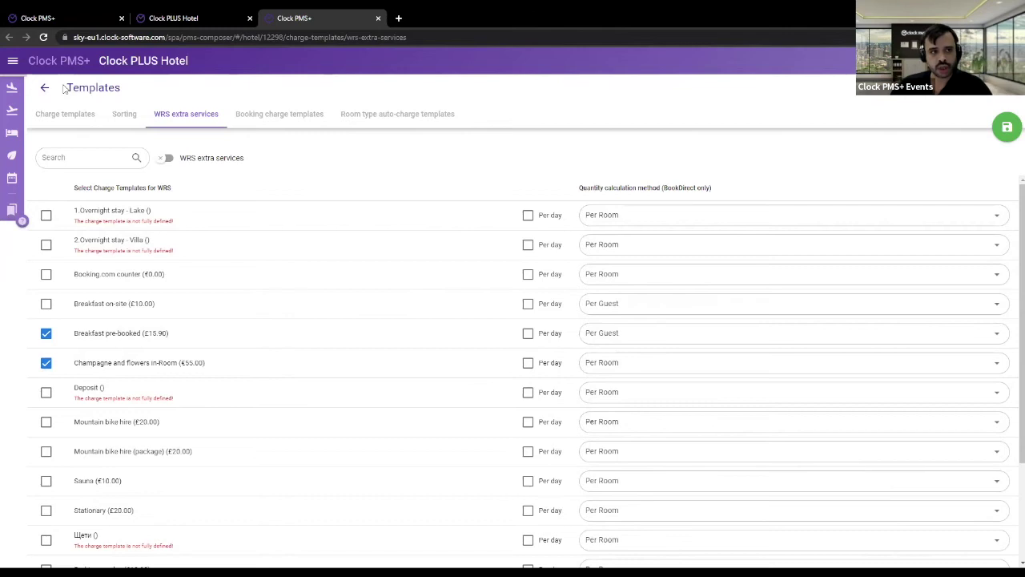
# - Return to the BookDirect settings and scroll to Appearance, showing Dark theme and Rounded buttons
pyautogui.click(202, 18)
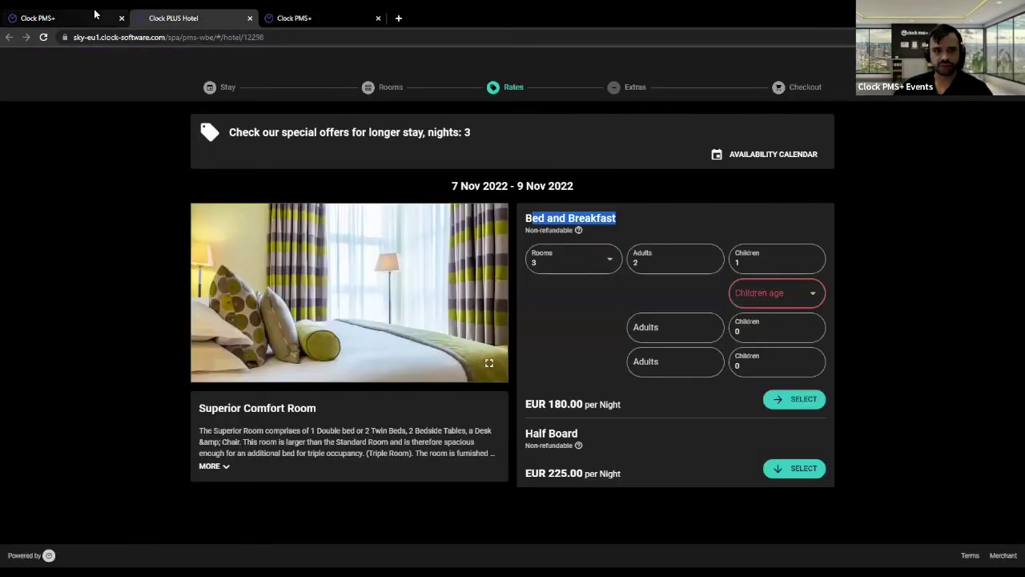
pyautogui.click(88, 18)
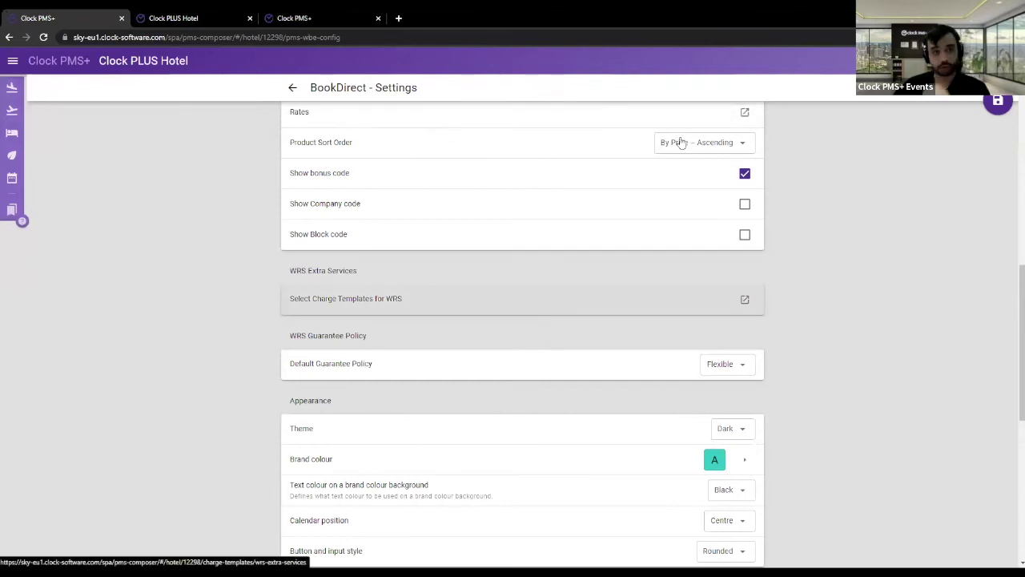
pyautogui.scroll(-1, 818, 326)
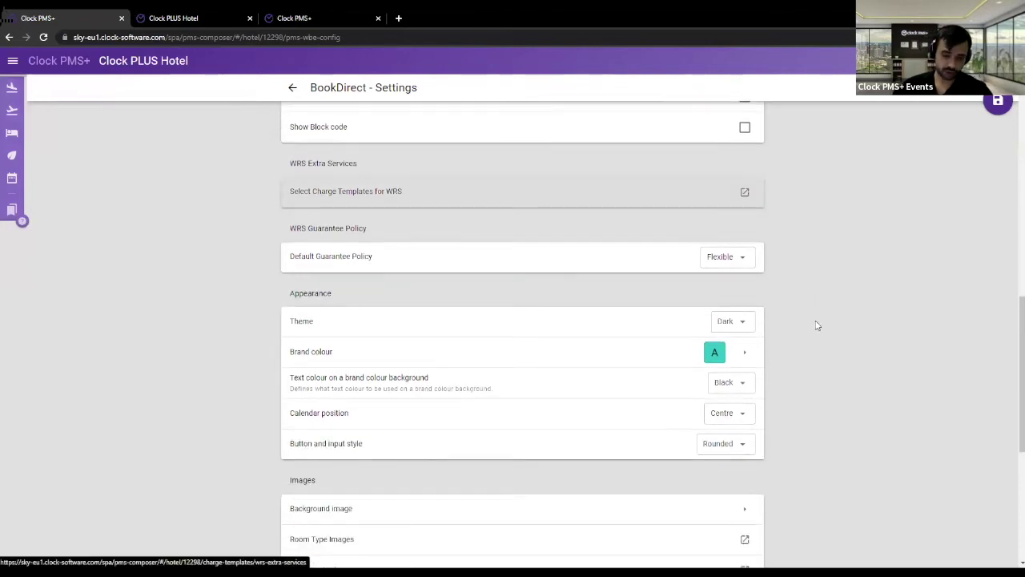
pyautogui.scroll(-1, 821, 301)
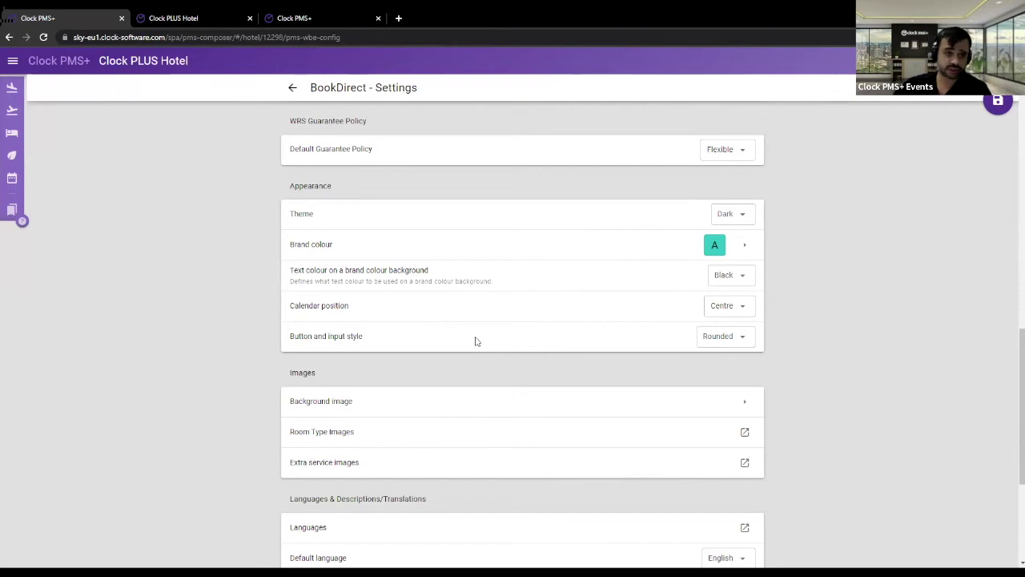
# - Switch the BookDirect theme from Dark to Light and preview it on the Clock PLUS Hotel booking page
pyautogui.click(748, 214)
pyautogui.click(727, 233)
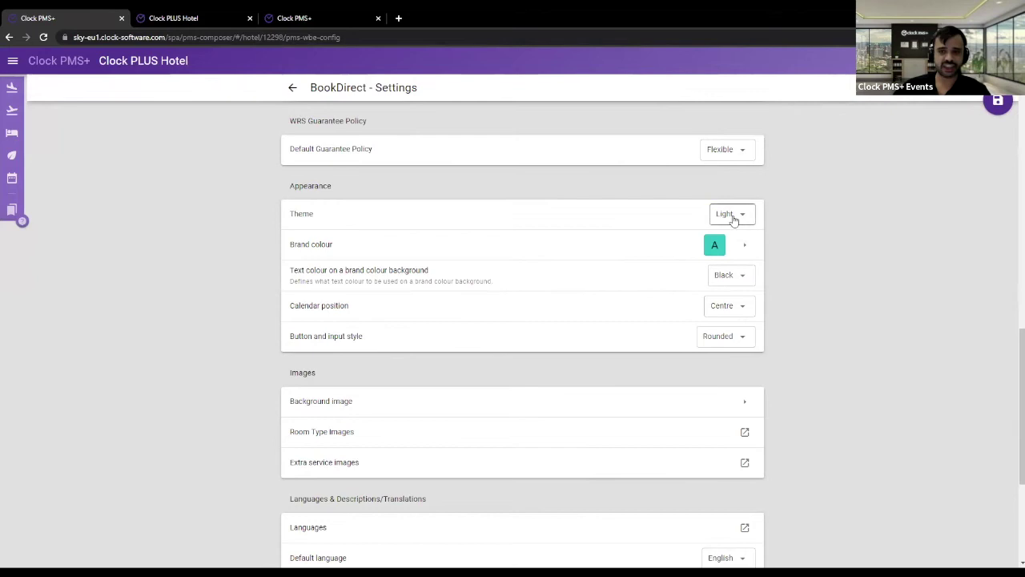
pyautogui.click(733, 220)
pyautogui.click(852, 225)
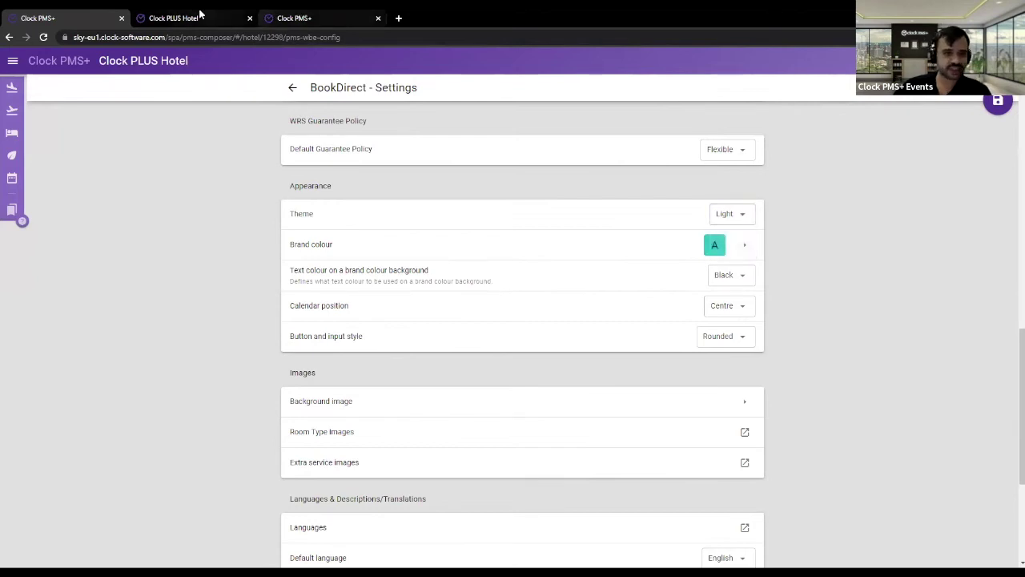
pyautogui.click(200, 14)
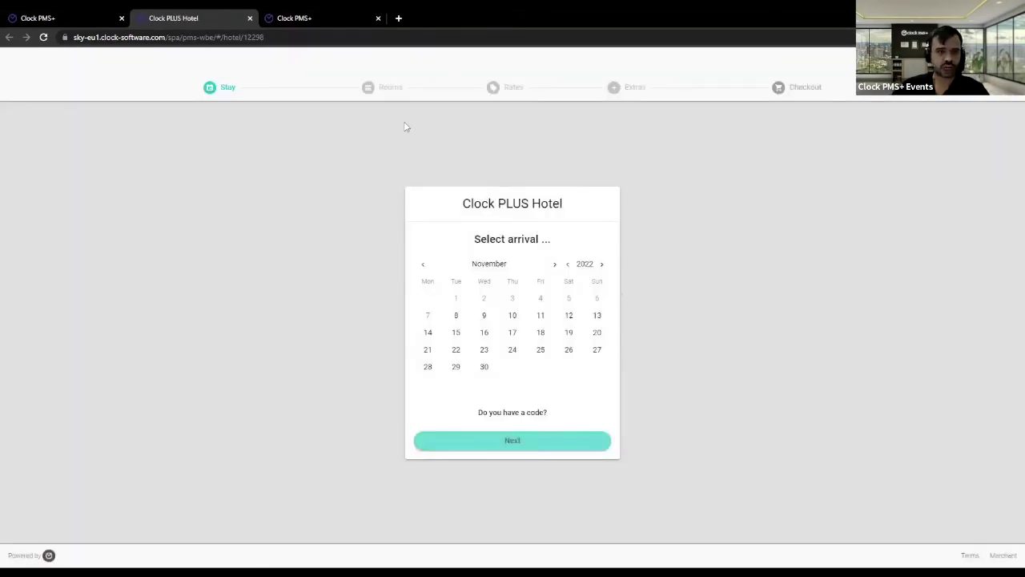
pyautogui.click(92, 13)
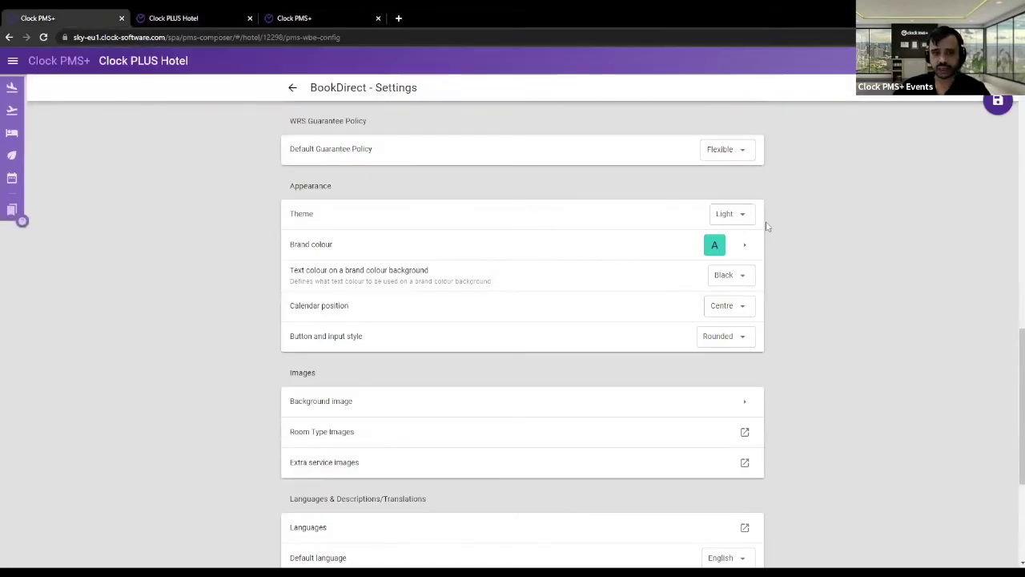
# - Review the brand colour and calendar position settings without changing them, checking the guest booking page
pyautogui.click(720, 249)
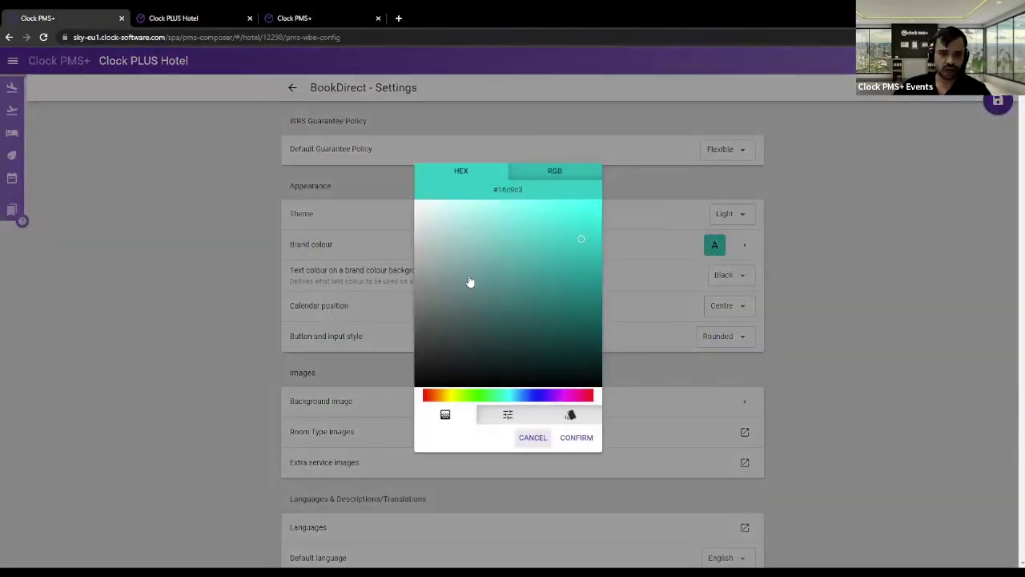
pyautogui.click(826, 276)
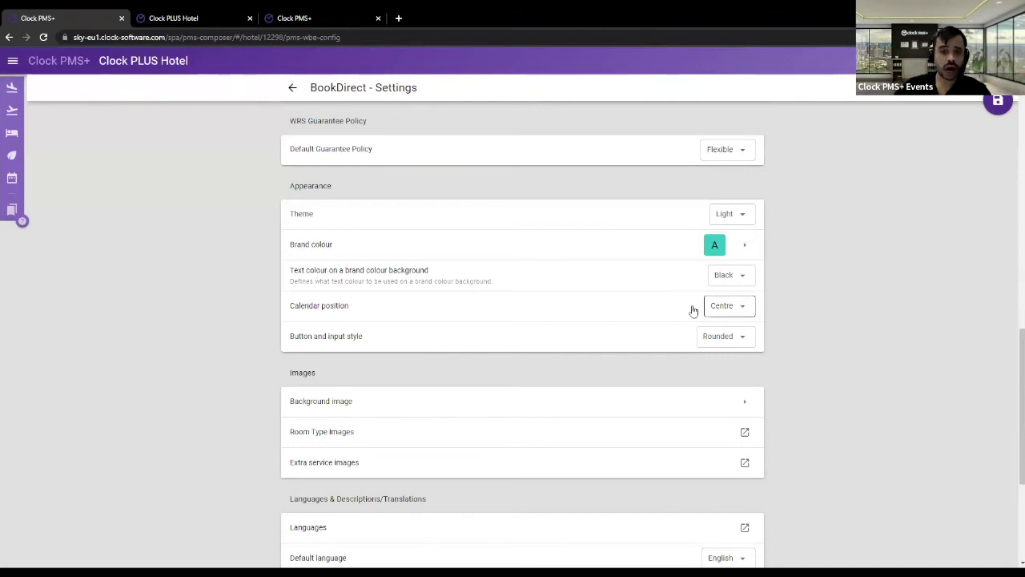
pyautogui.moveTo(321, 306); pyautogui.dragTo(360, 309)
pyautogui.click(738, 314)
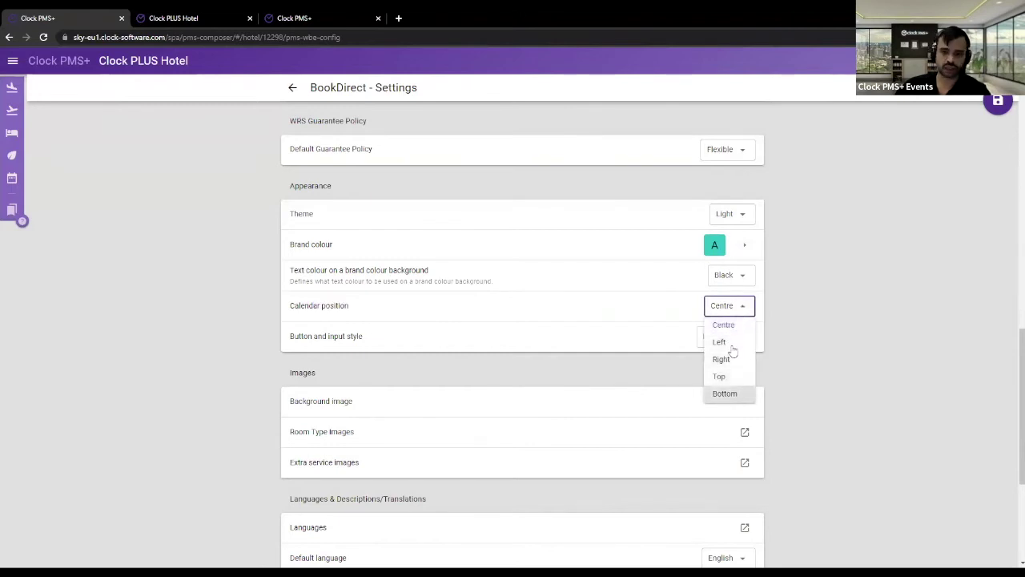
pyautogui.click(365, 16)
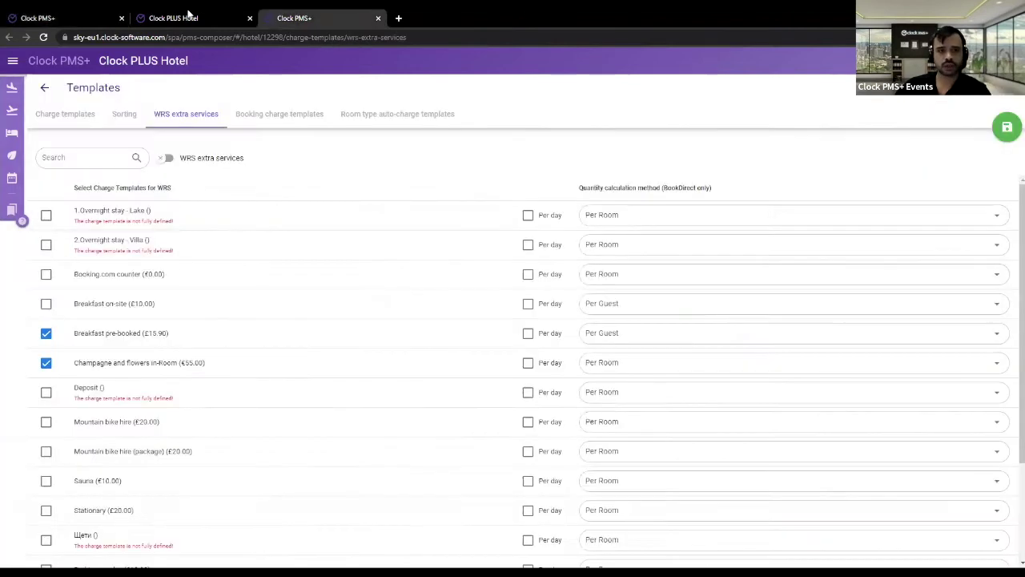
pyautogui.hotkey('ctrl', 'shift', 'Tab')
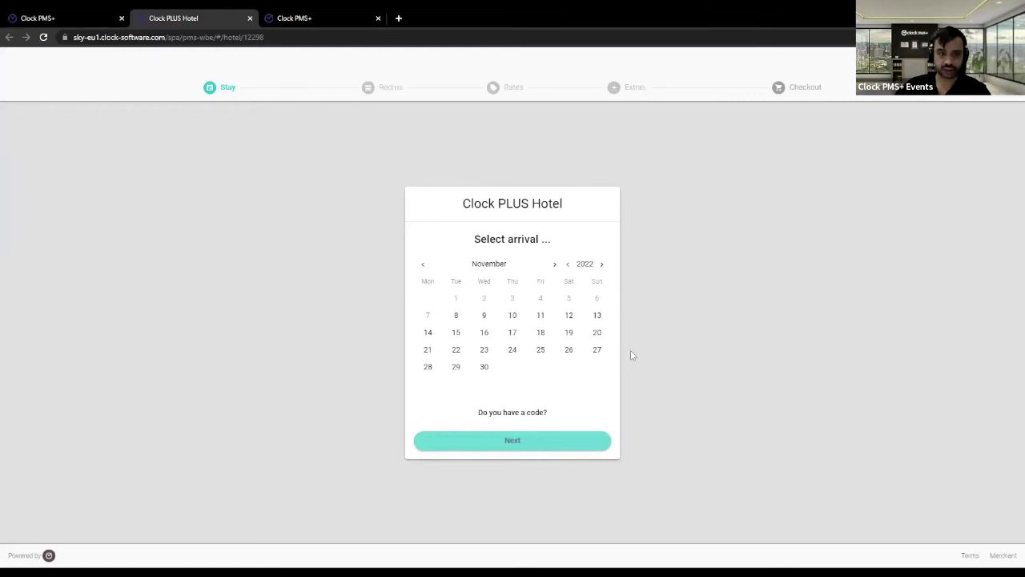
pyautogui.click(84, 16)
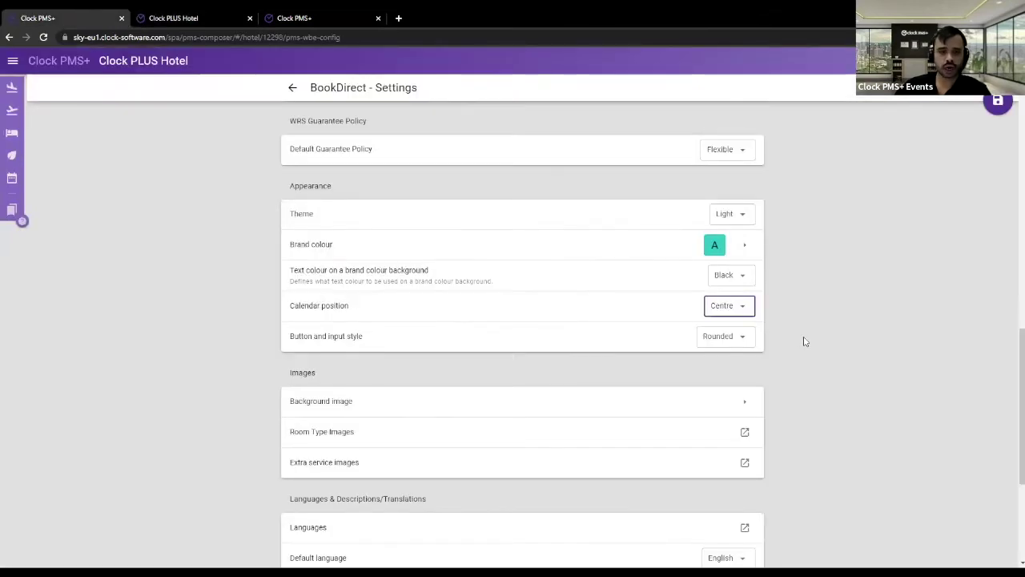
# - Change the button and input style to Rectangular and reload the Clock PLUS Hotel booking page
pyautogui.moveTo(389, 337); pyautogui.dragTo(295, 336)
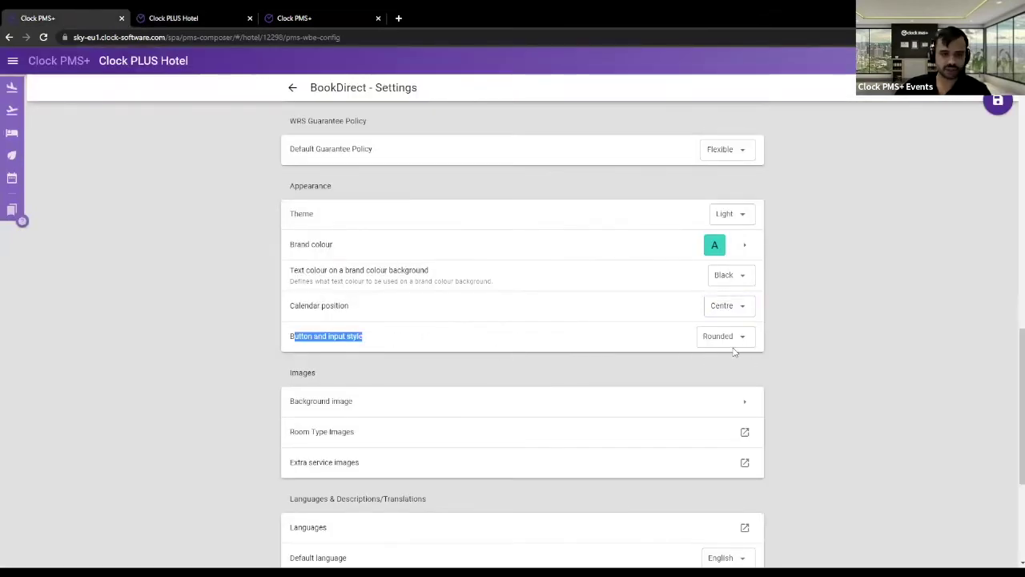
pyautogui.click(734, 340)
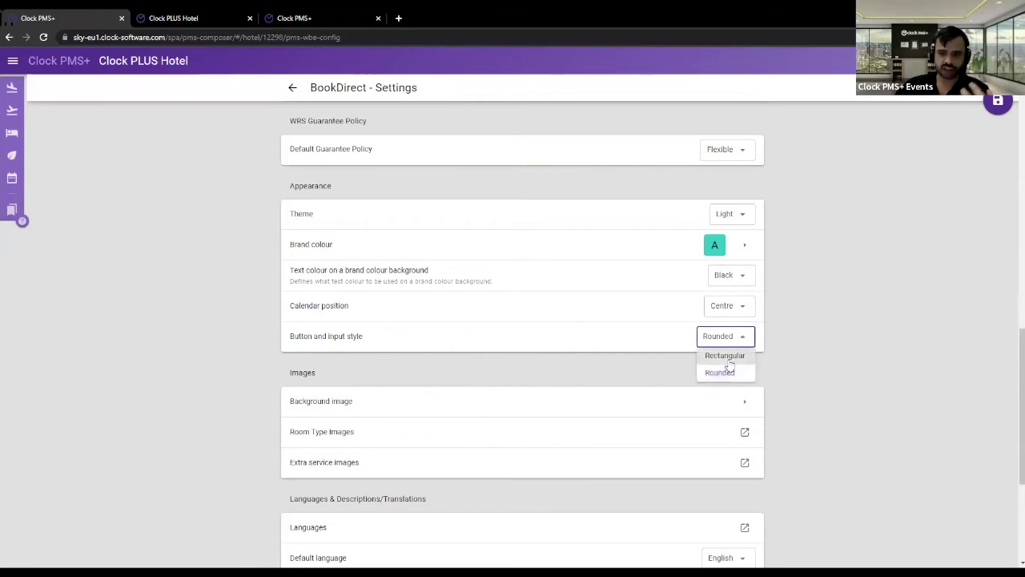
pyautogui.click(713, 354)
pyautogui.click(173, 18)
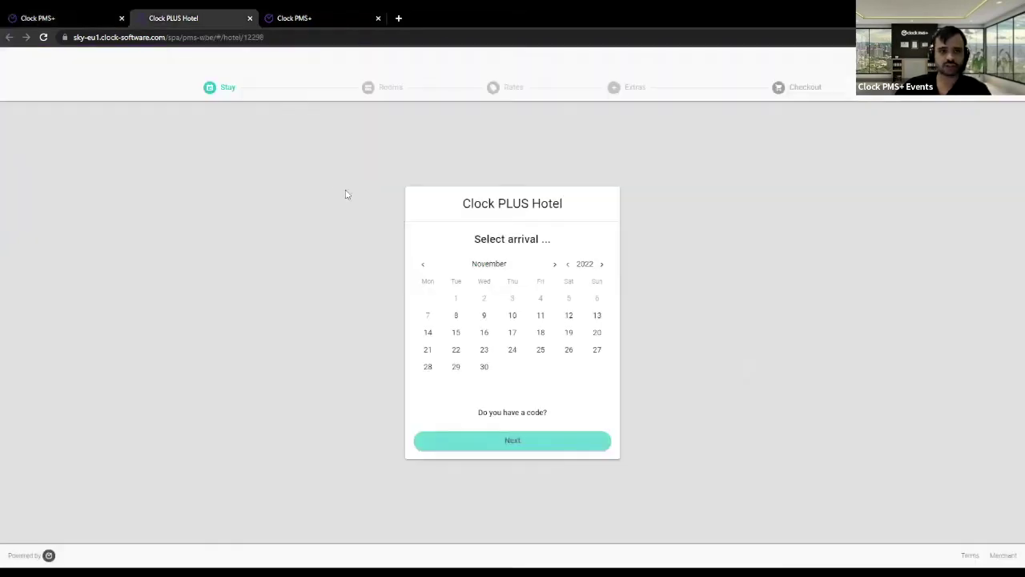
pyautogui.press('F5')
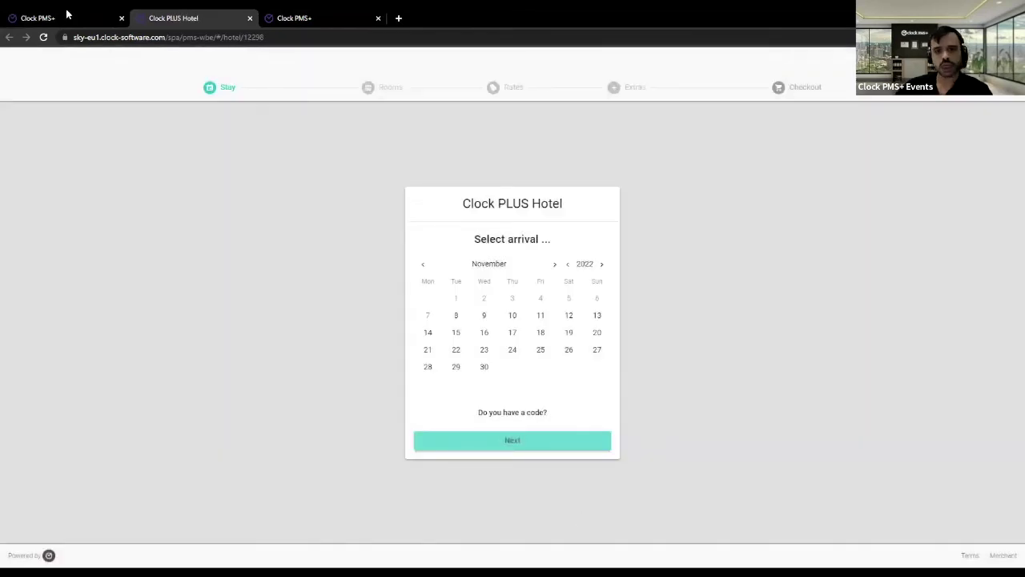
pyautogui.click(68, 14)
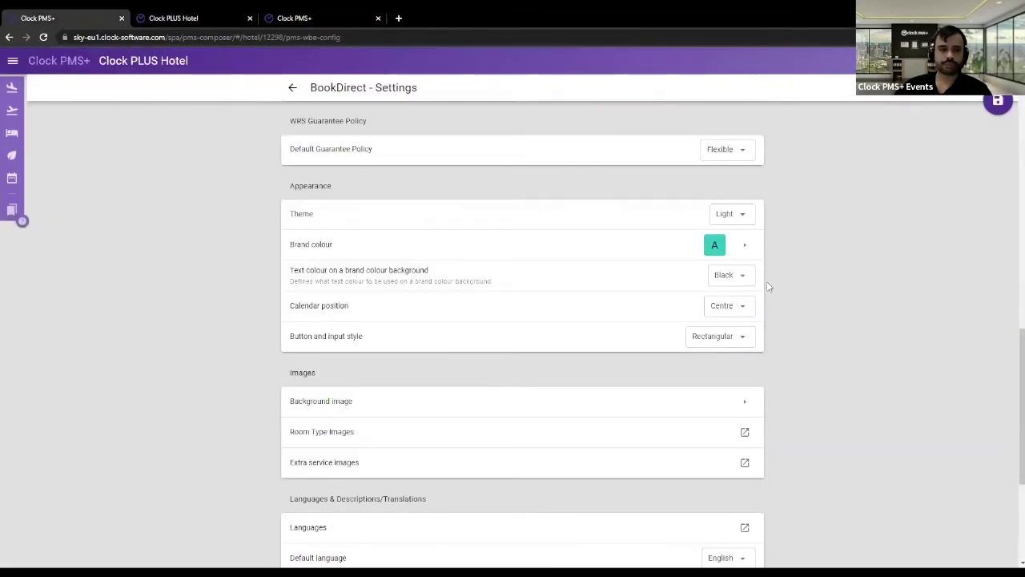
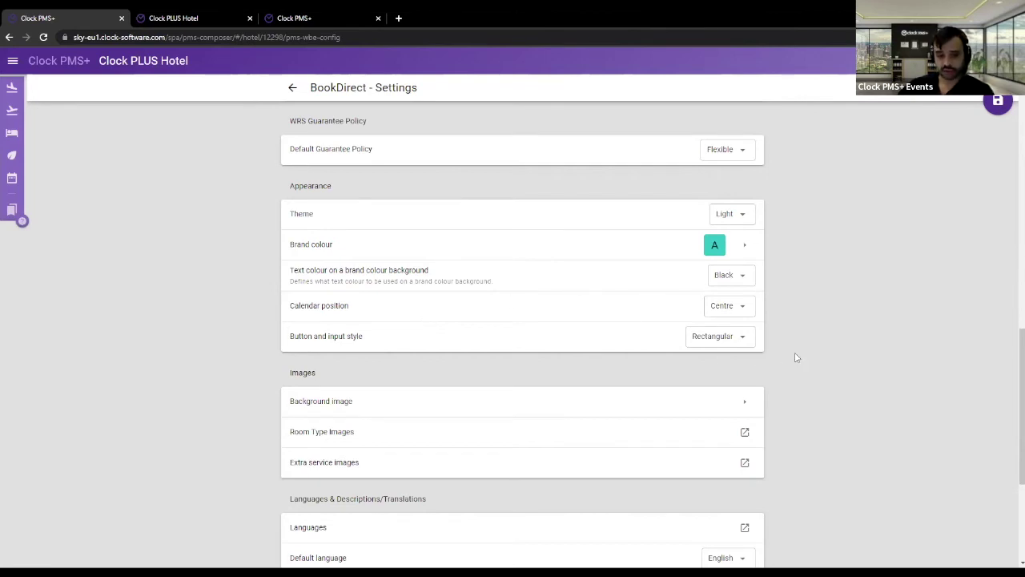
# - Review the BookDirect Images section against the live booking page, then open the Languages settings
pyautogui.scroll(-1, 810, 352)
pyautogui.scroll(-3, 366, 321)
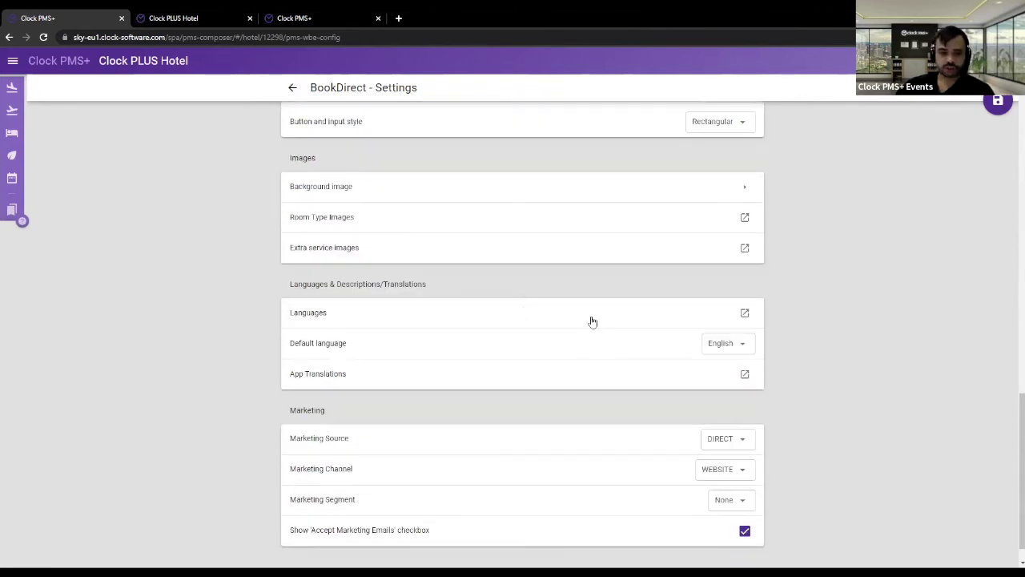
pyautogui.doubleClick(304, 158)
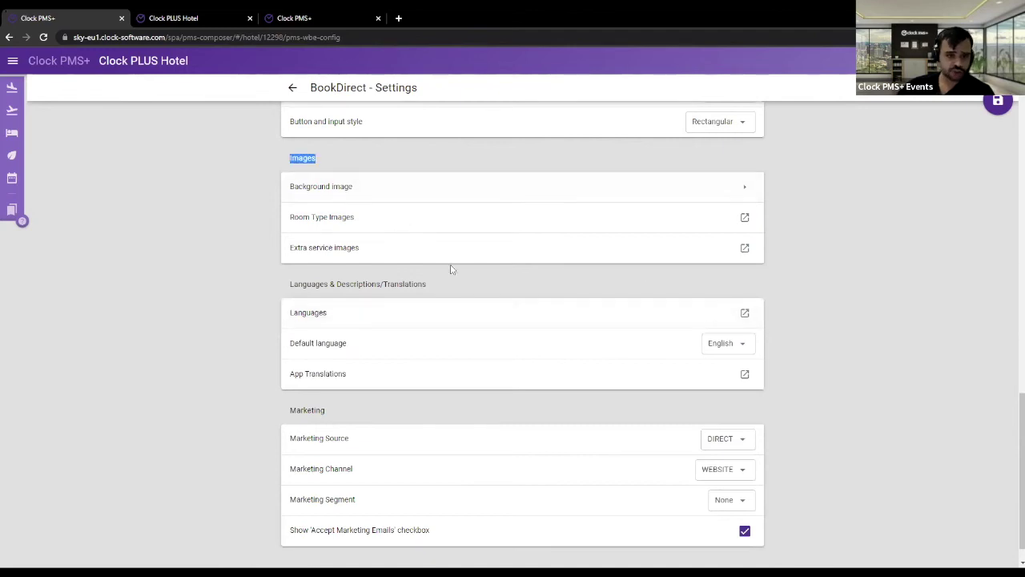
pyautogui.click(240, 17)
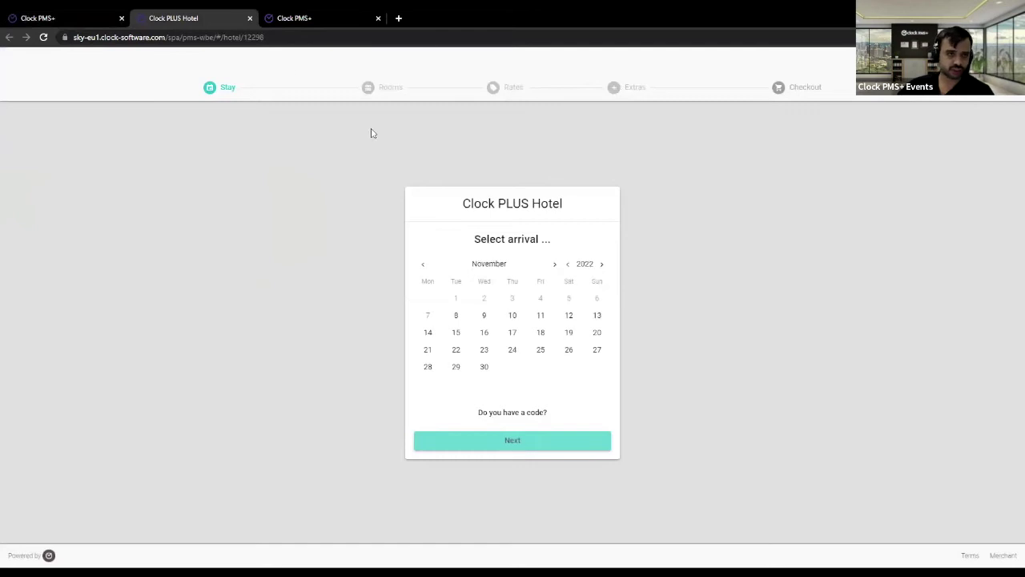
pyautogui.click(74, 14)
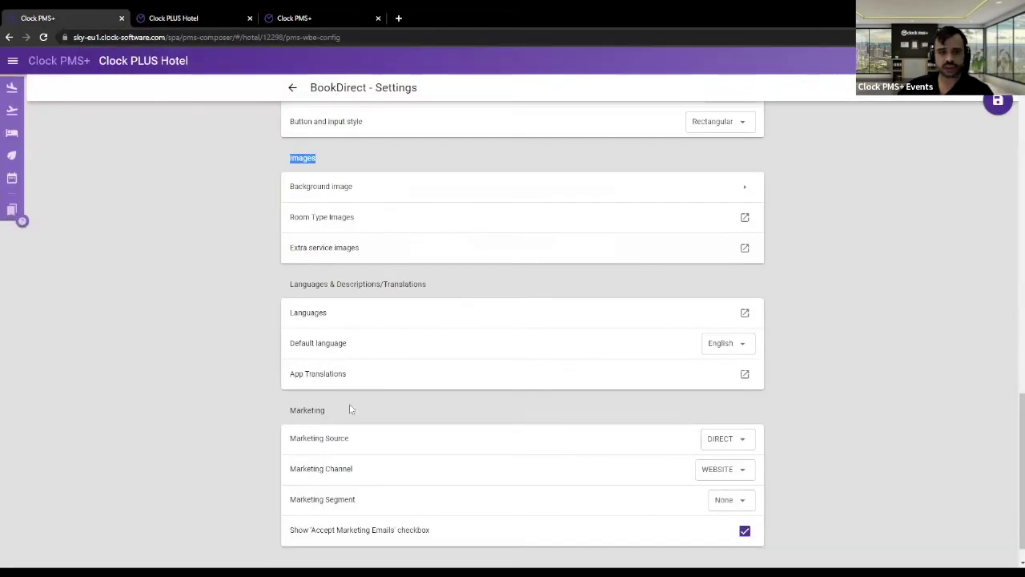
pyautogui.click(209, 17)
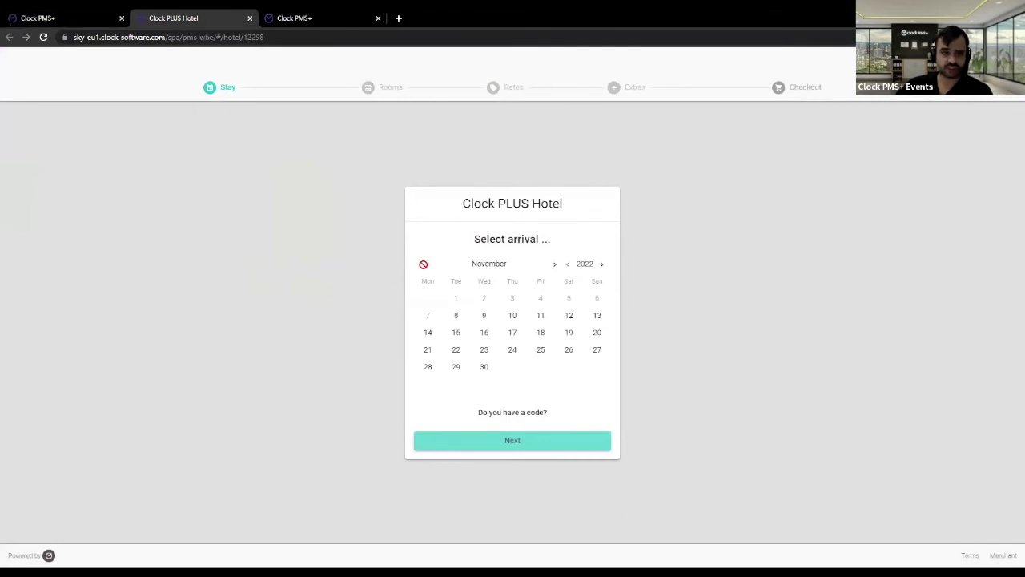
pyautogui.click(55, 17)
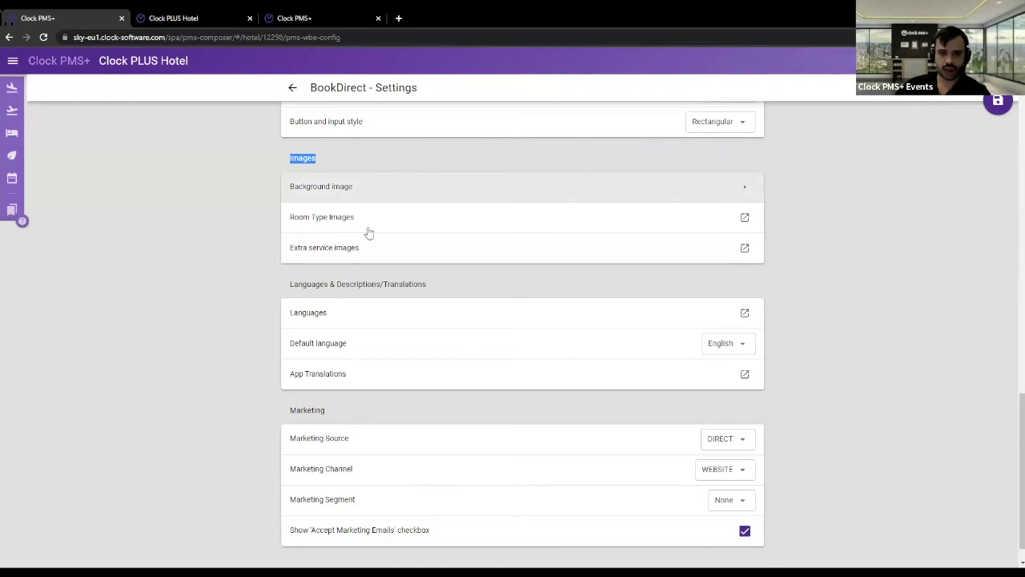
pyautogui.scroll(-1, 471, 312)
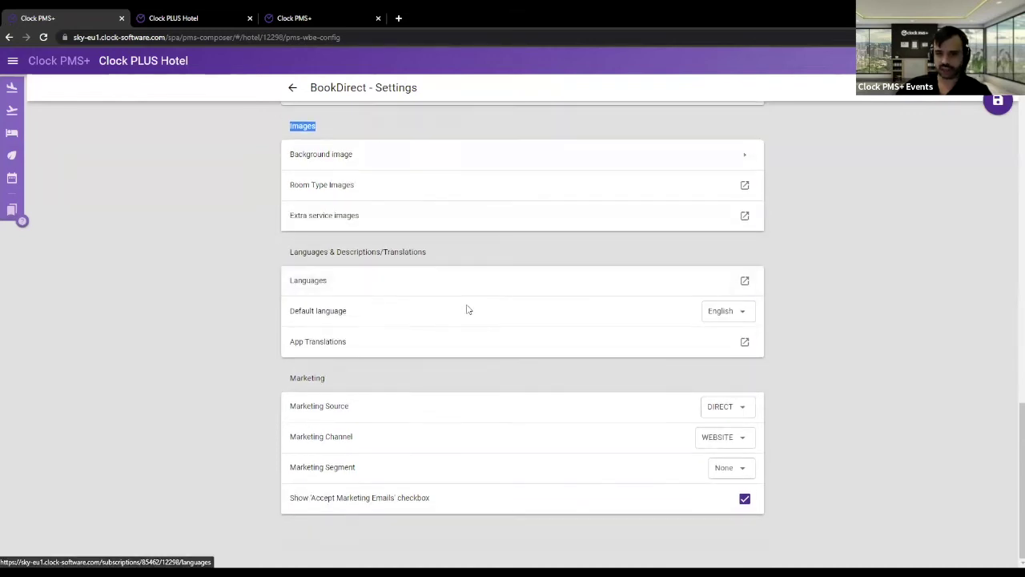
pyautogui.click(340, 288)
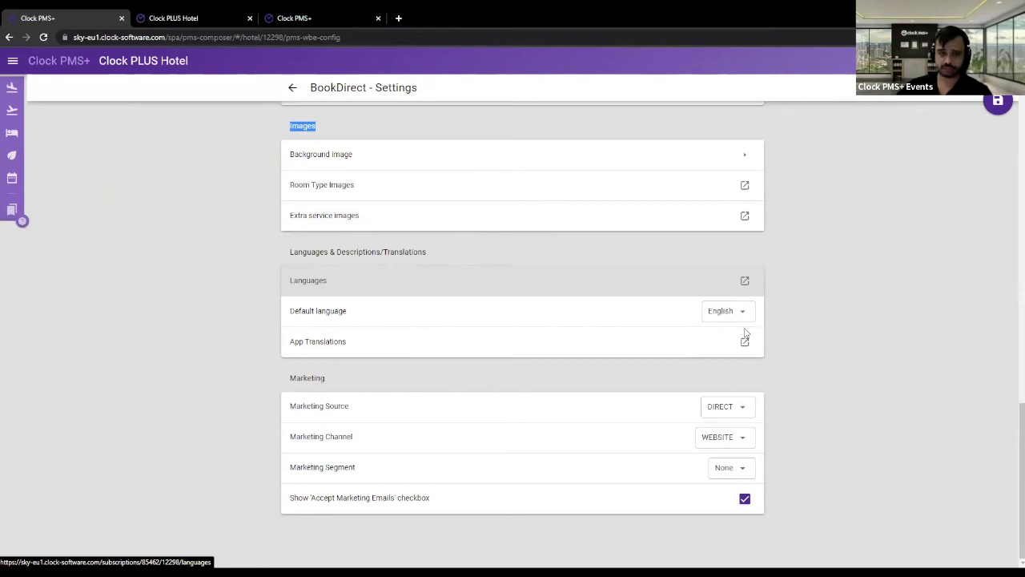
# - On App Translations, pick BookDirect with English as both source and target language
pyautogui.click(824, 353)
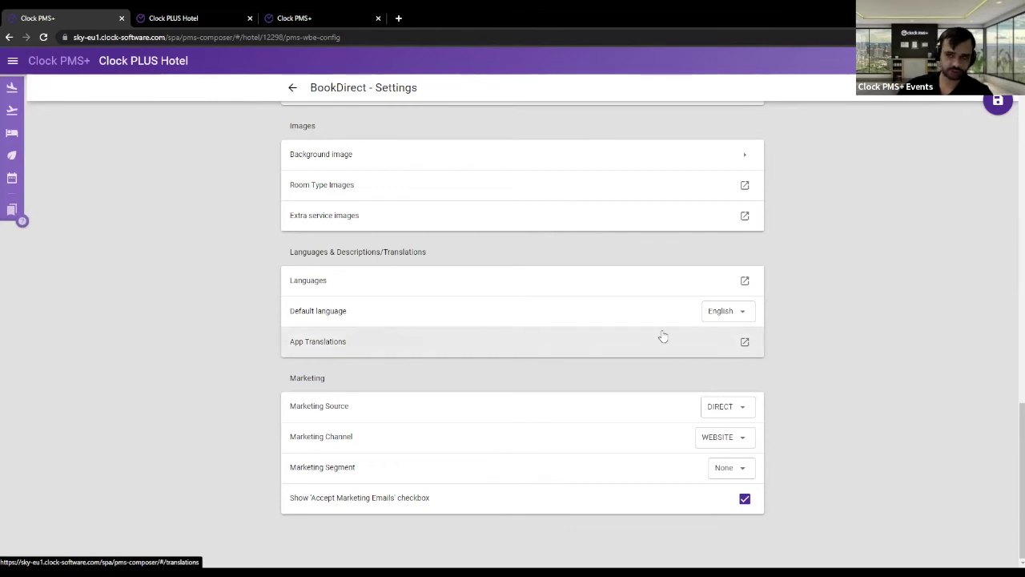
pyautogui.click(744, 344)
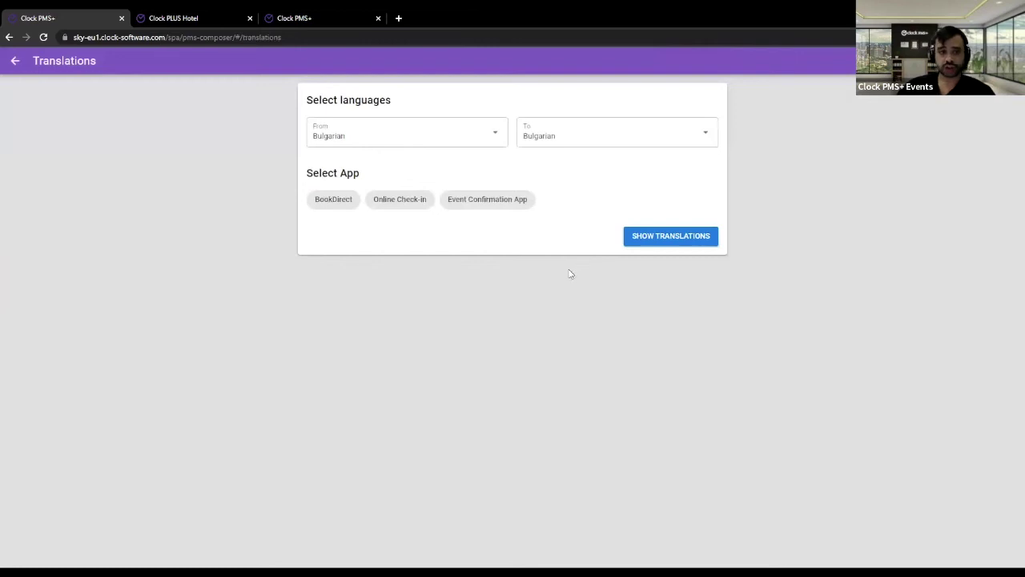
pyautogui.click(447, 136)
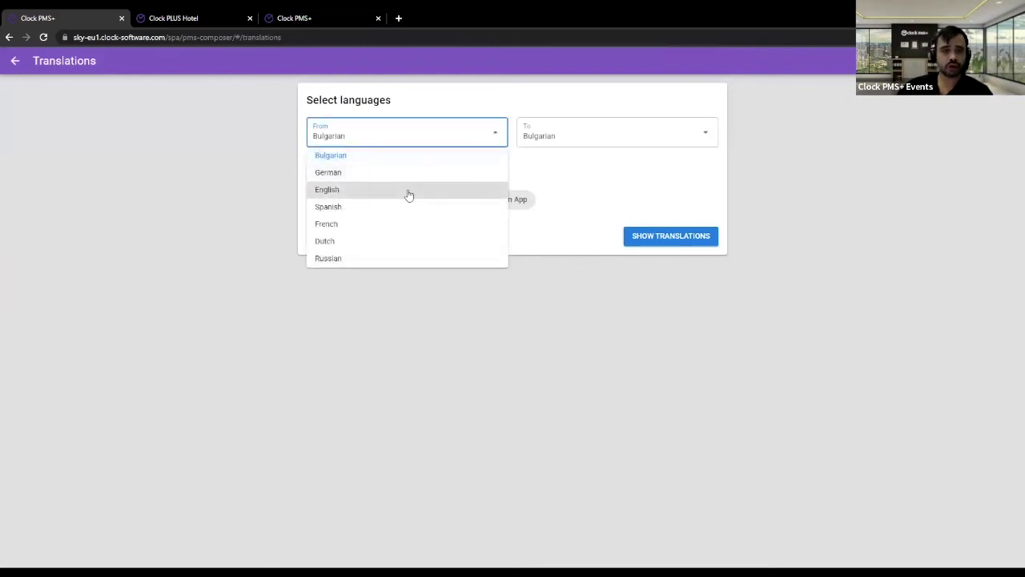
pyautogui.click(408, 195)
pyautogui.click(579, 141)
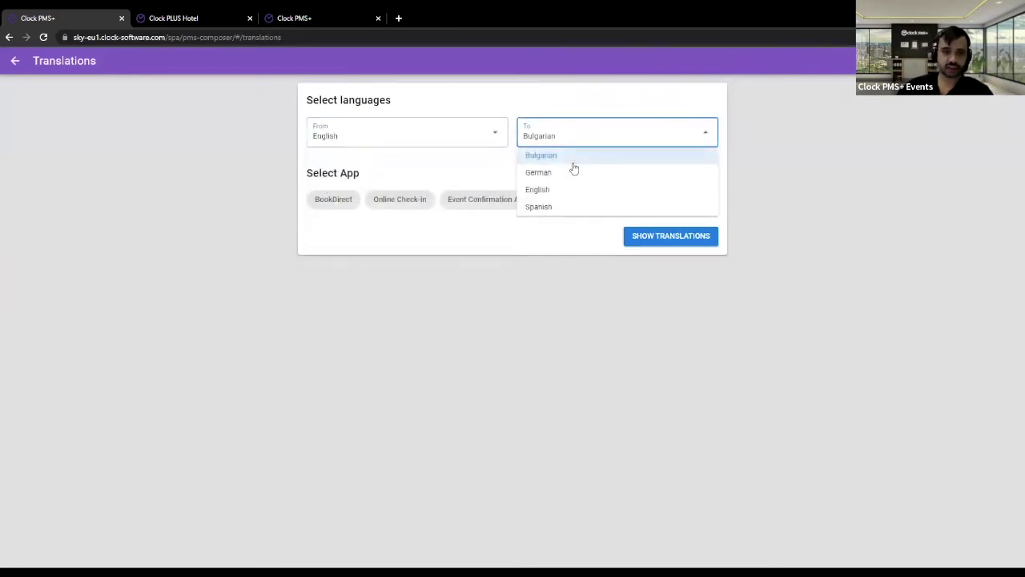
pyautogui.click(561, 194)
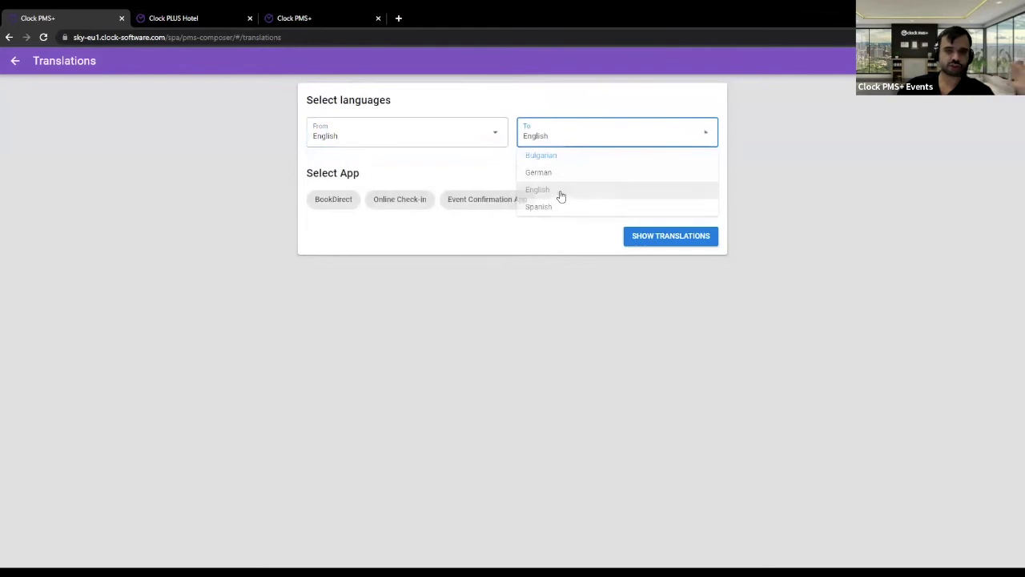
pyautogui.click(320, 196)
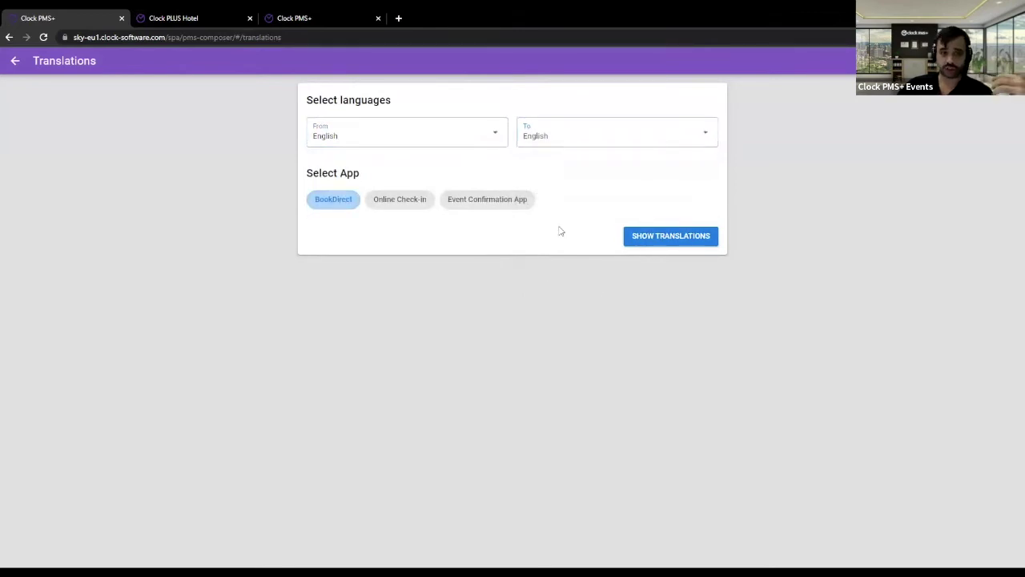
# - Check the Rooms step label on the live Clock PLUS Hotel booking page
pyautogui.click(193, 15)
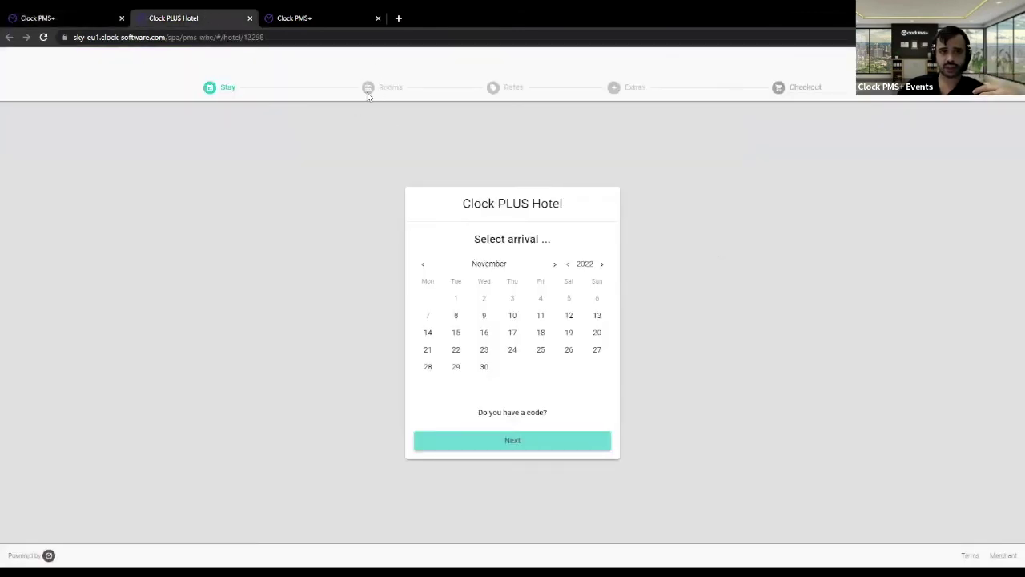
pyautogui.moveTo(368, 88); pyautogui.dragTo(409, 92)
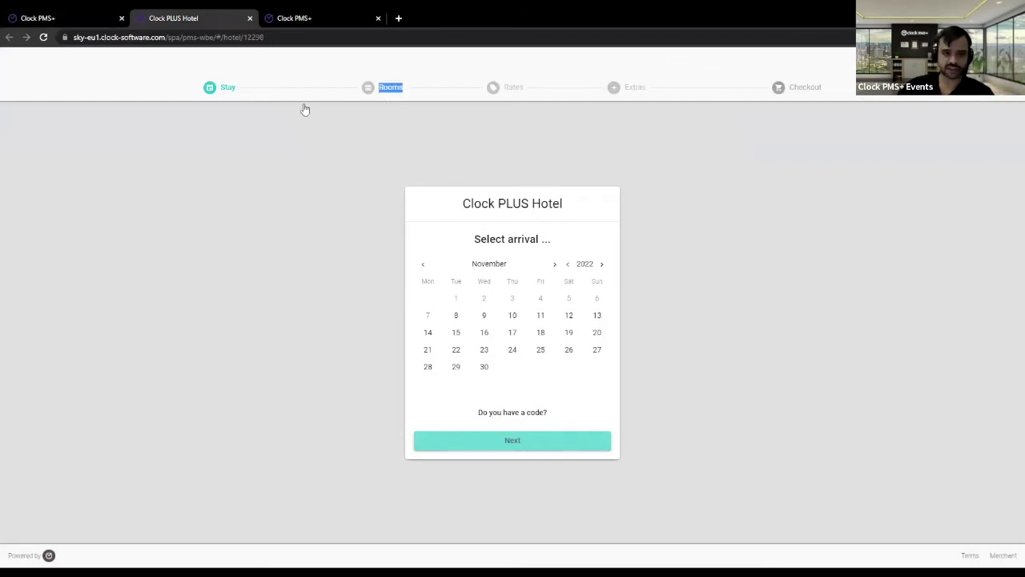
pyautogui.click(85, 16)
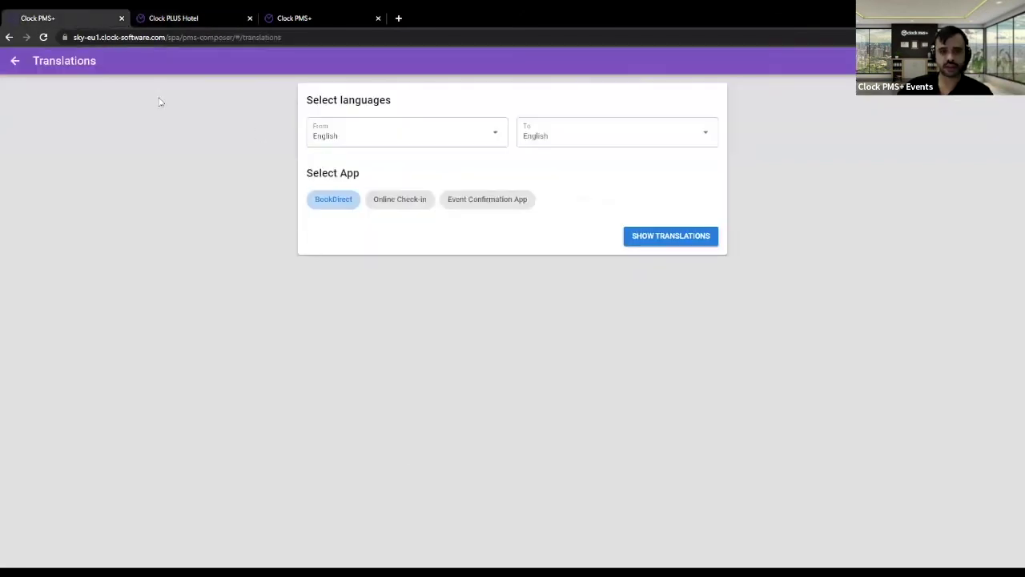
# - Go back to App Translations through the Settings section of the main navigation
pyautogui.click(17, 64)
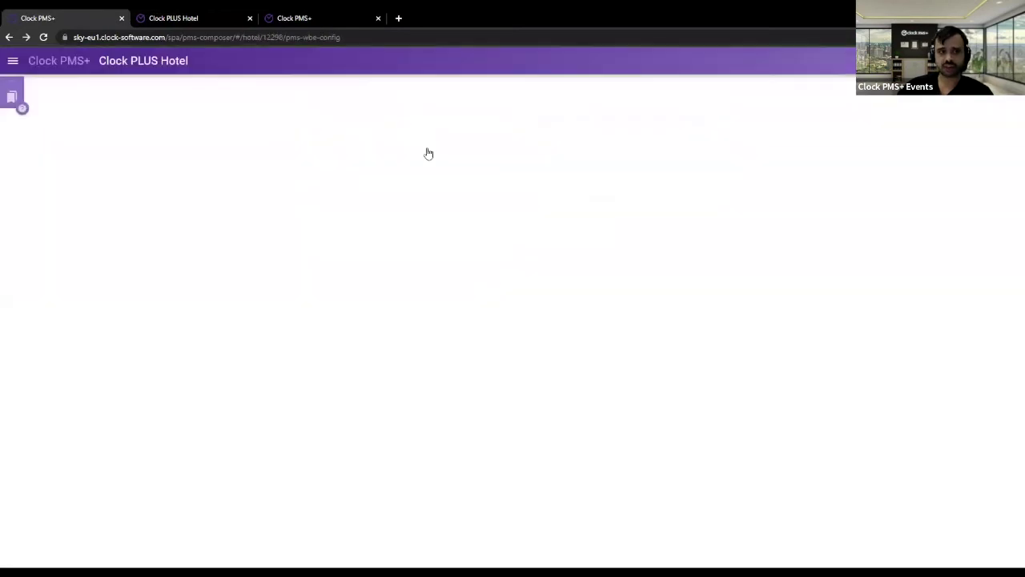
pyautogui.click(13, 64)
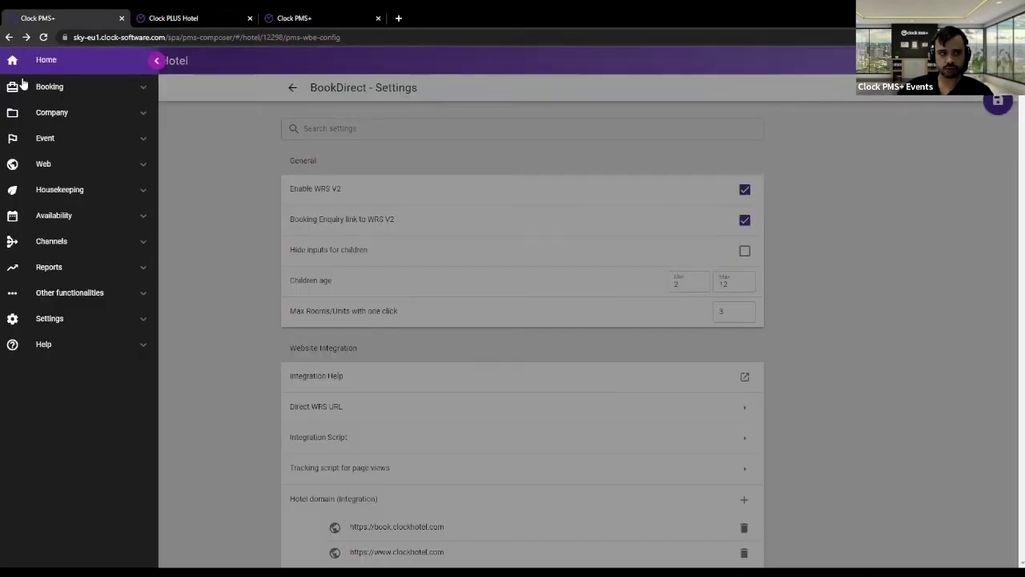
pyautogui.click(95, 294)
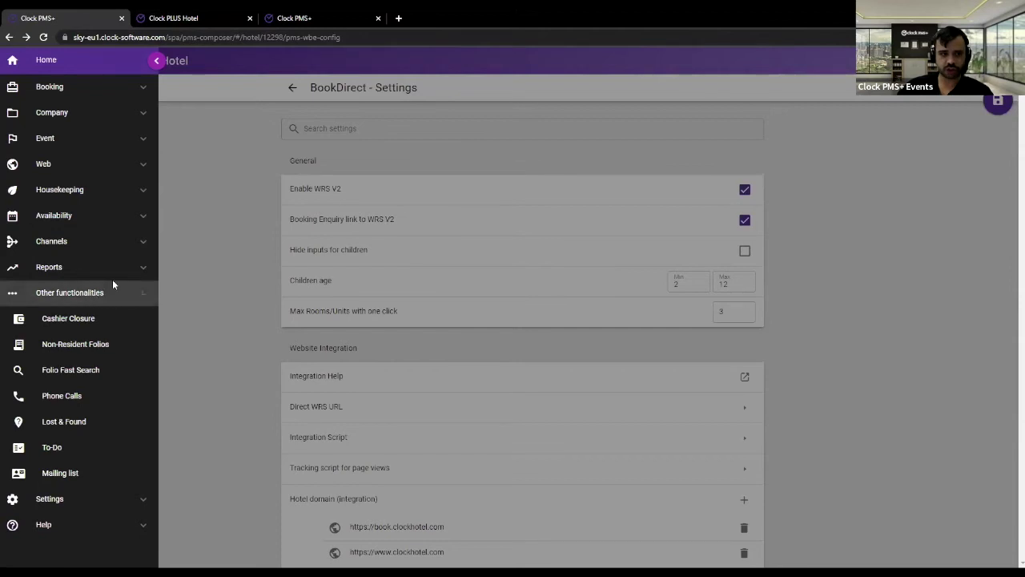
pyautogui.click(109, 288)
pyautogui.click(138, 320)
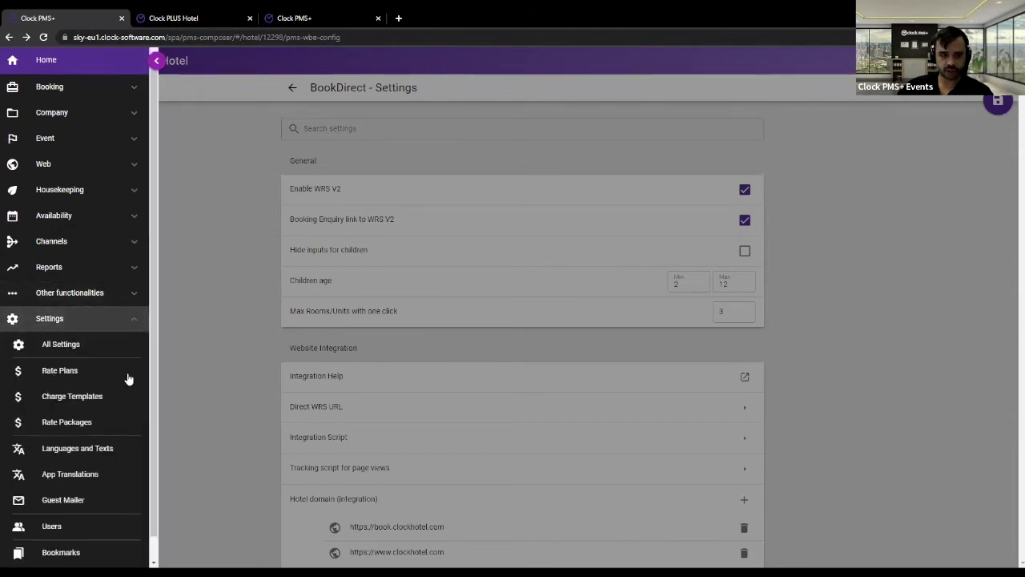
pyautogui.click(61, 476)
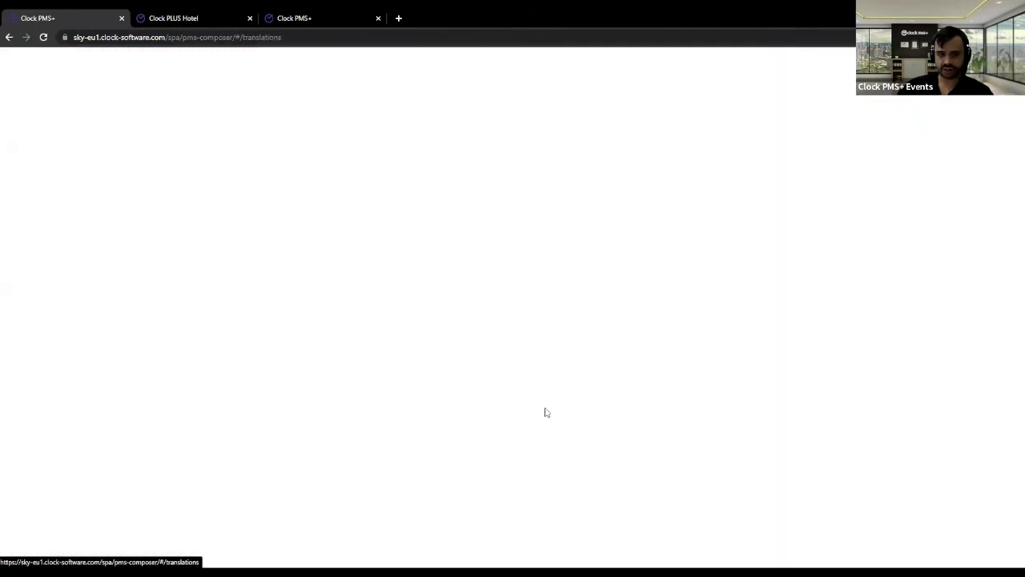
# - Choose BookDirect, set From and To to English, and show its 288 translation keys
pyautogui.click(336, 202)
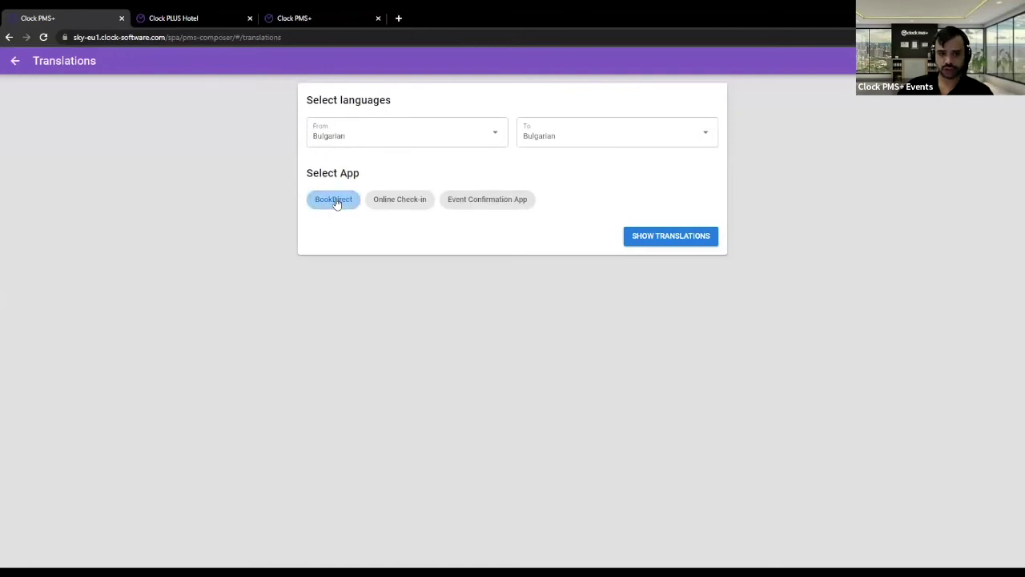
pyautogui.click(479, 132)
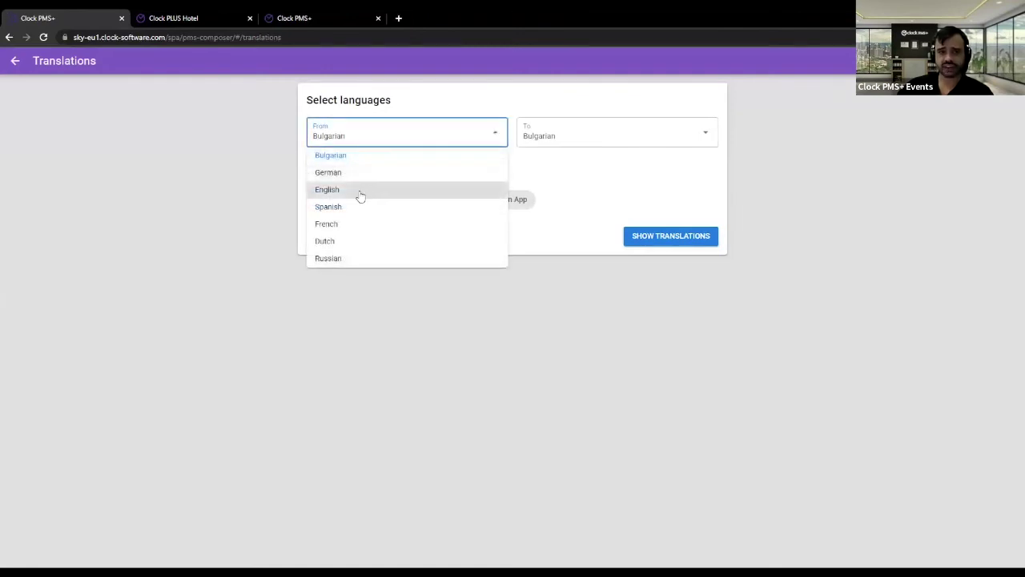
pyautogui.click(360, 192)
pyautogui.click(577, 138)
pyautogui.click(557, 192)
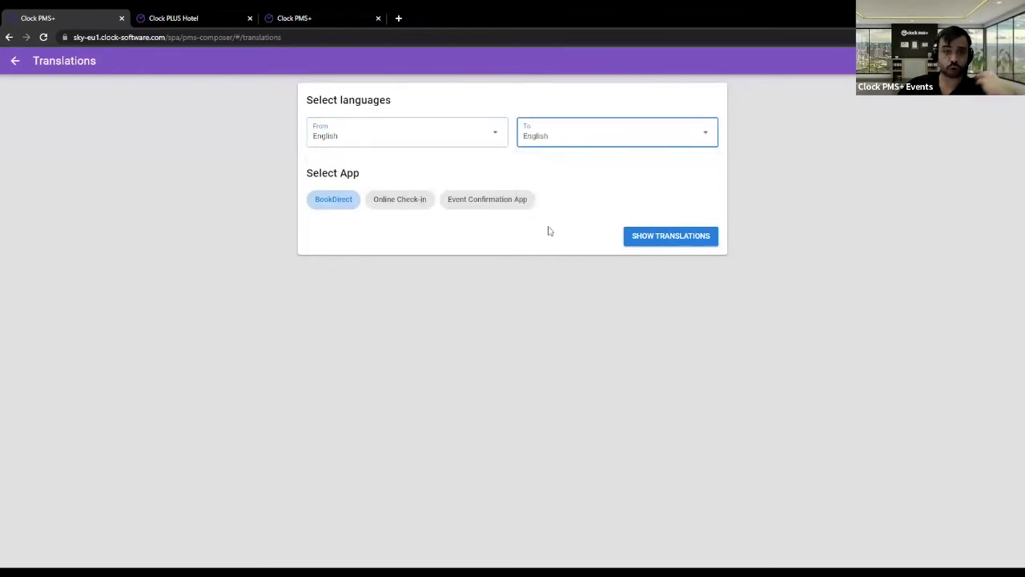
pyautogui.click(588, 137)
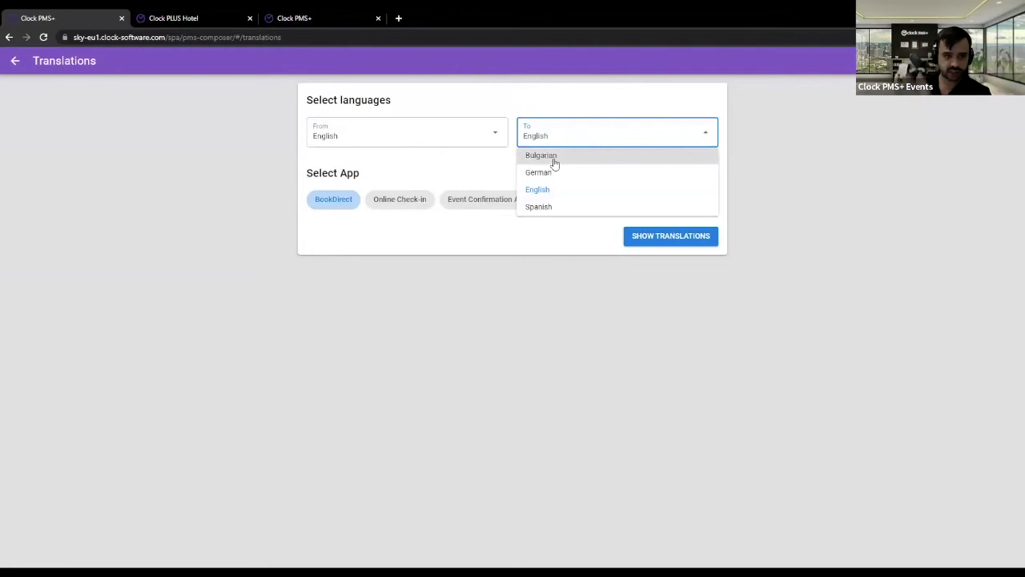
pyautogui.click(446, 245)
pyautogui.click(675, 235)
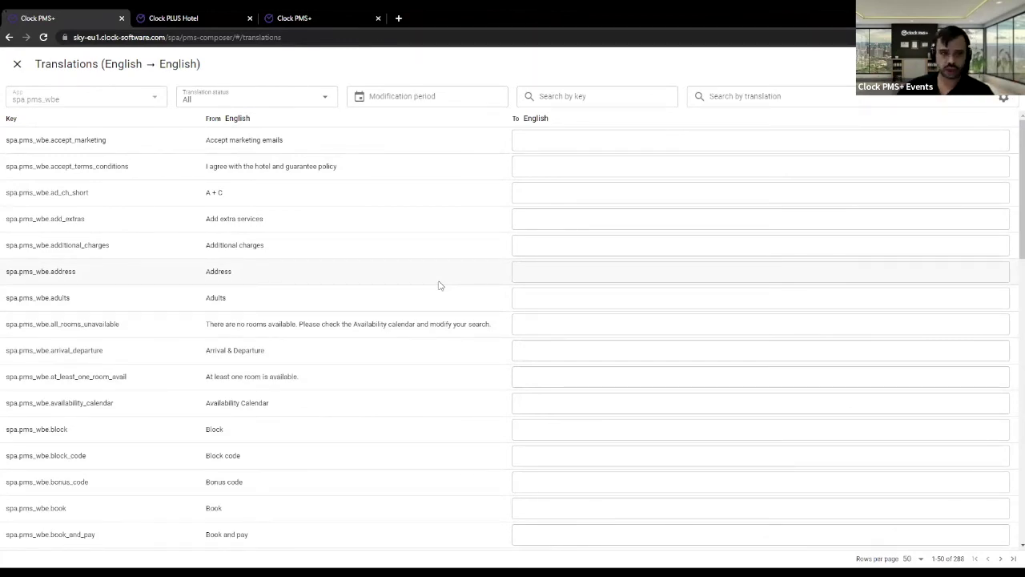
# - Filter keys by 'ro' and translate spa.pms_wbe.navigation.rooms as 'Units'
pyautogui.click(576, 96)
pyautogui.write('rooms')
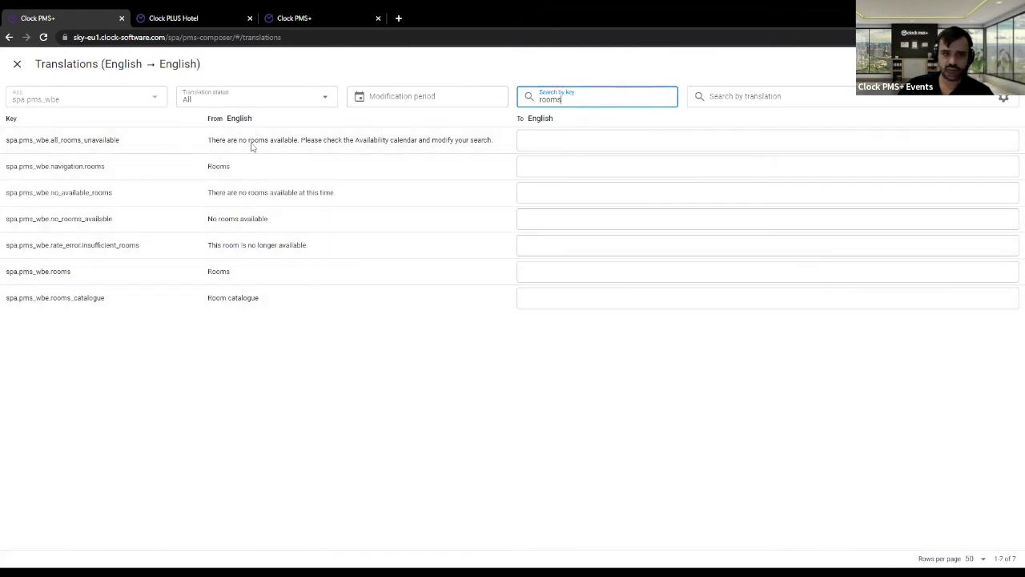
pyautogui.moveTo(35, 166); pyautogui.dragTo(49, 166)
pyautogui.click(636, 165)
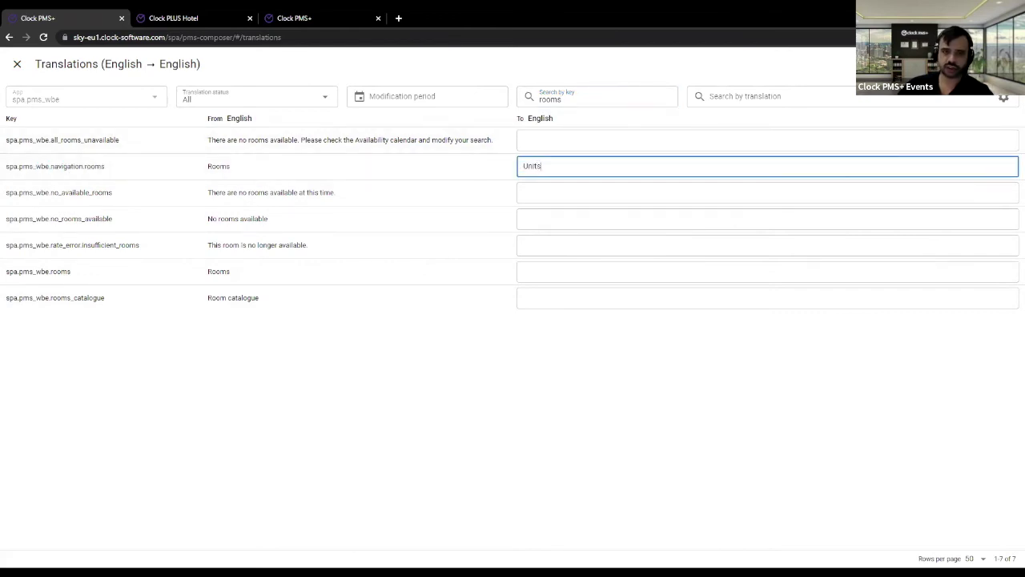
pyautogui.press('Return')
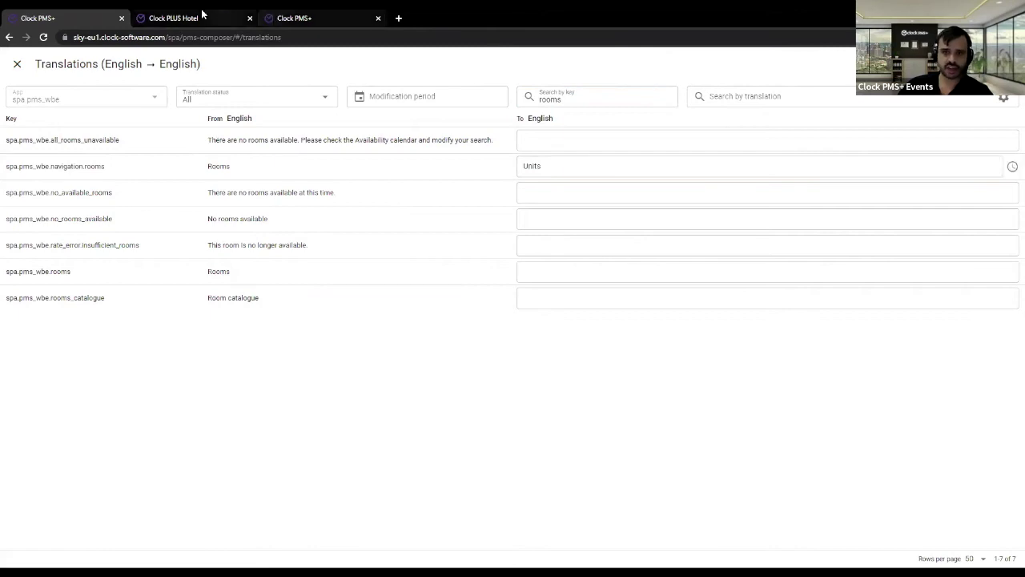
# - Reload the Clock PLUS Hotel booking page to confirm the second step now reads Units
pyautogui.click(201, 13)
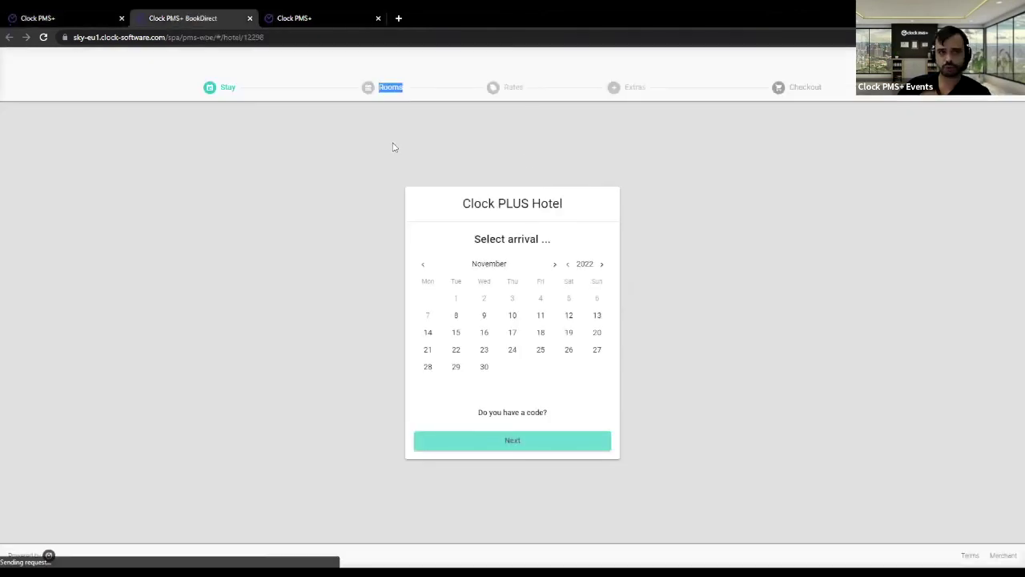
pyautogui.press('F5')
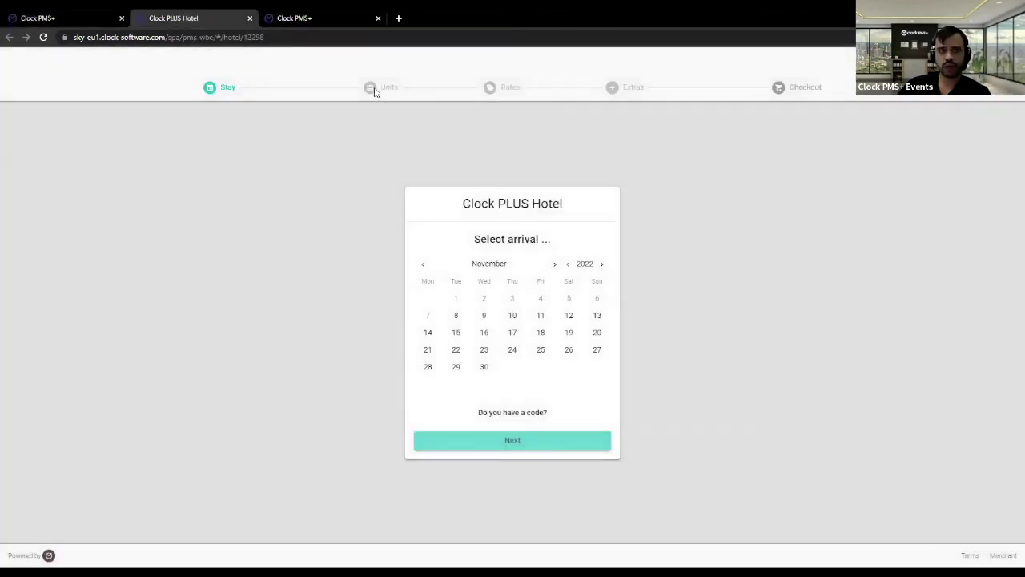
pyautogui.moveTo(374, 91); pyautogui.dragTo(414, 87)
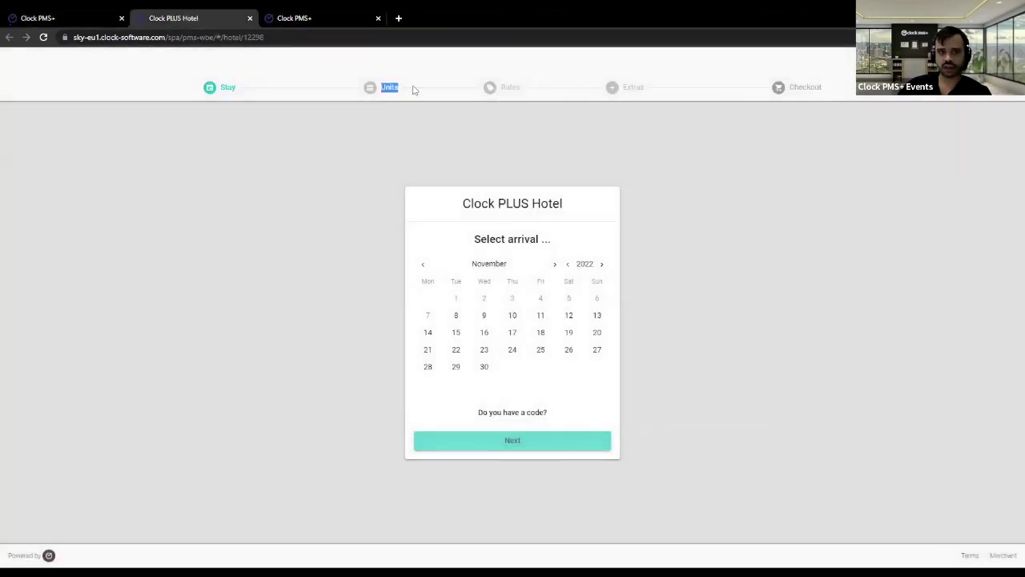
pyautogui.click(58, 14)
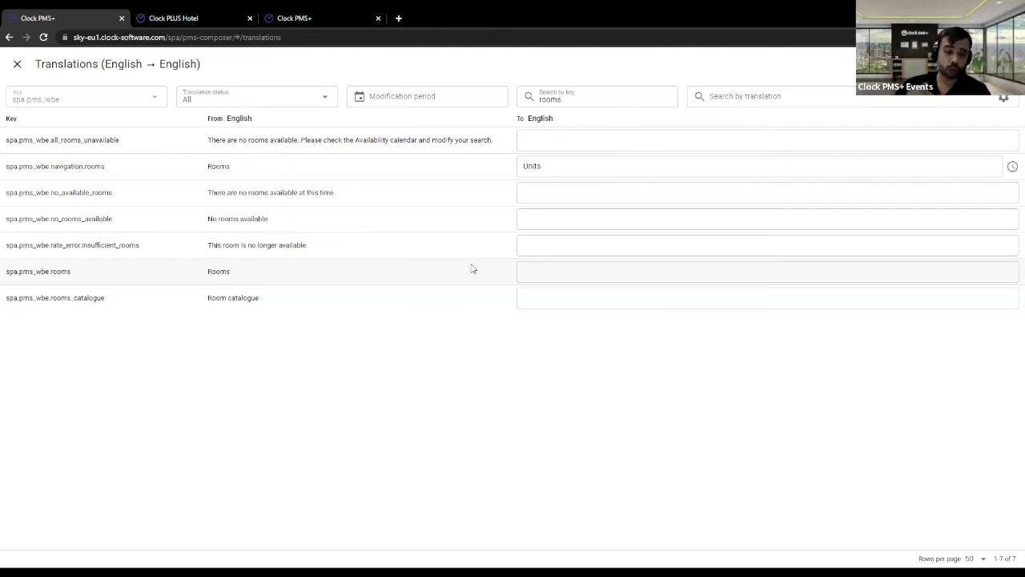
pyautogui.click(17, 63)
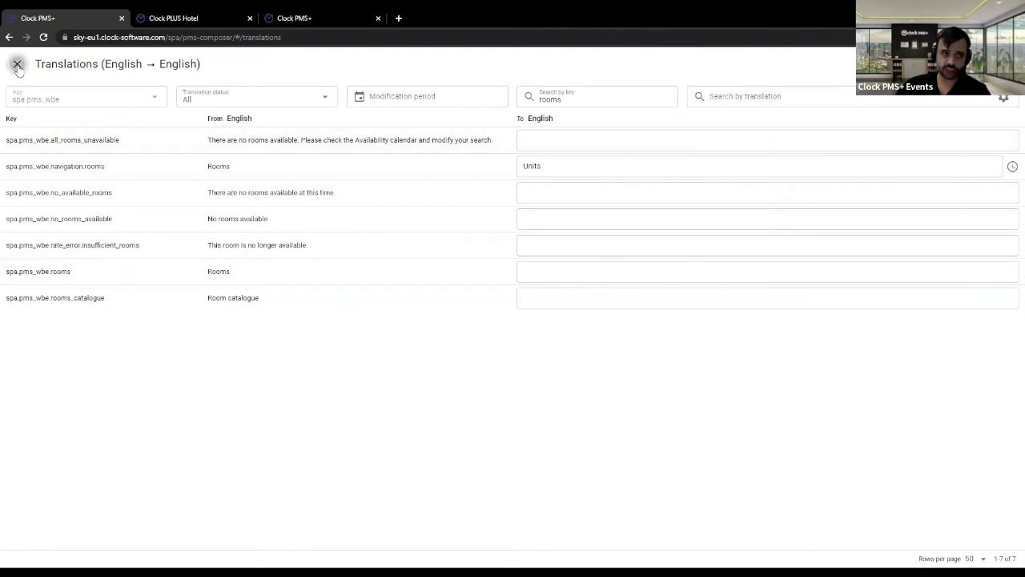
# - Review the German-to-English BookDirect translations, including the add_extras phrase, then close them
pyautogui.click(456, 130)
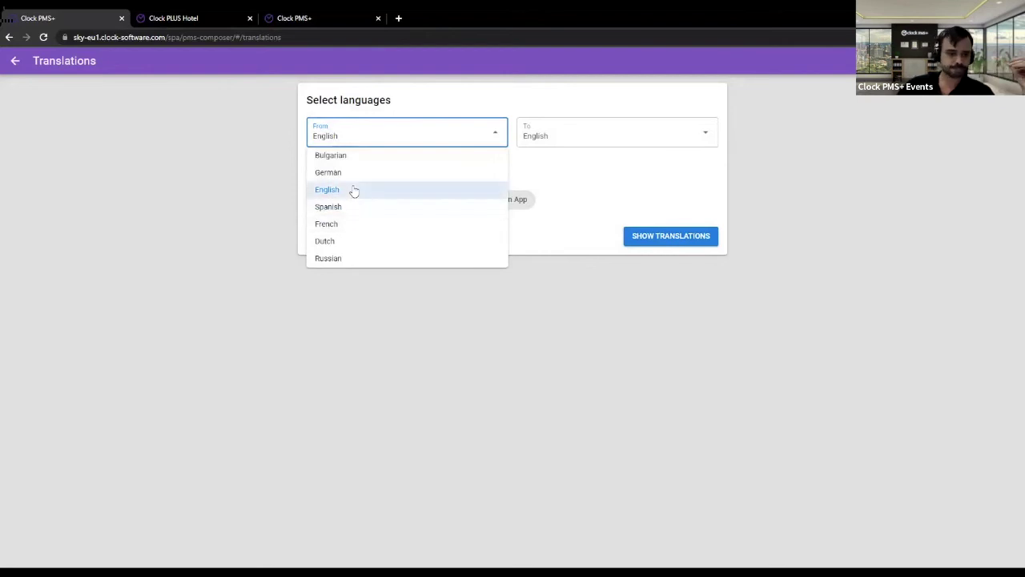
pyautogui.click(358, 176)
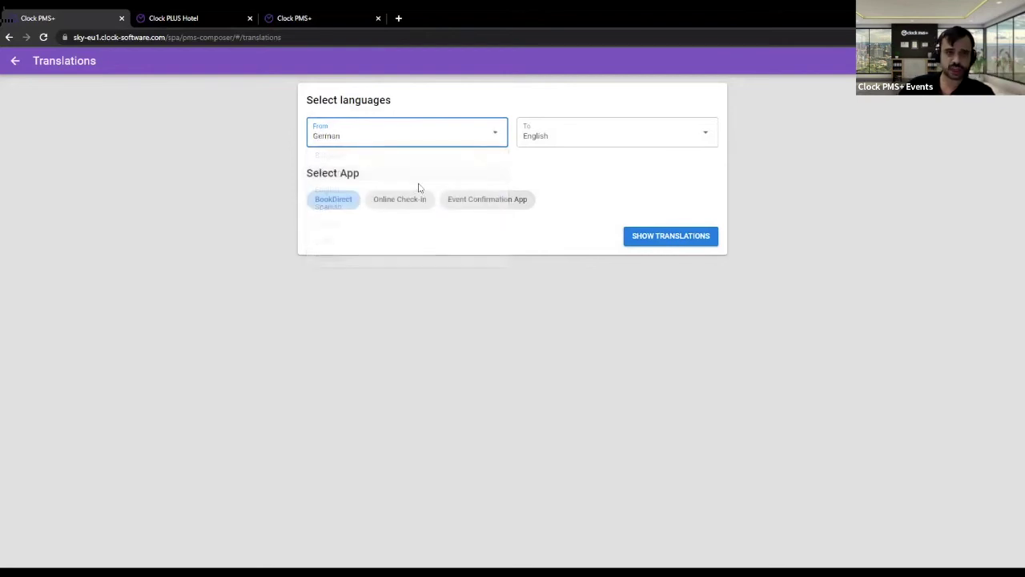
pyautogui.click(660, 240)
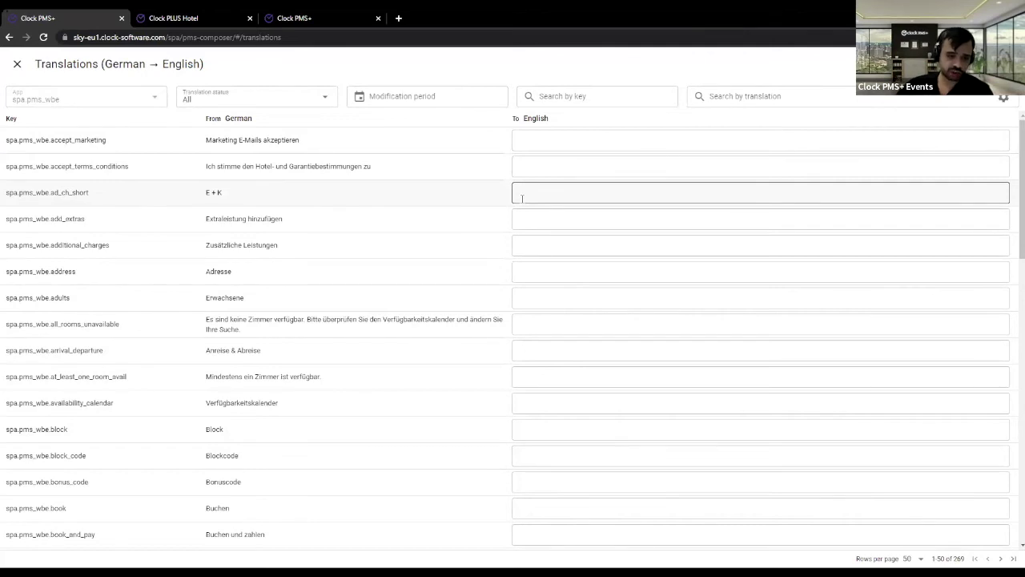
pyautogui.moveTo(205, 219); pyautogui.dragTo(290, 220)
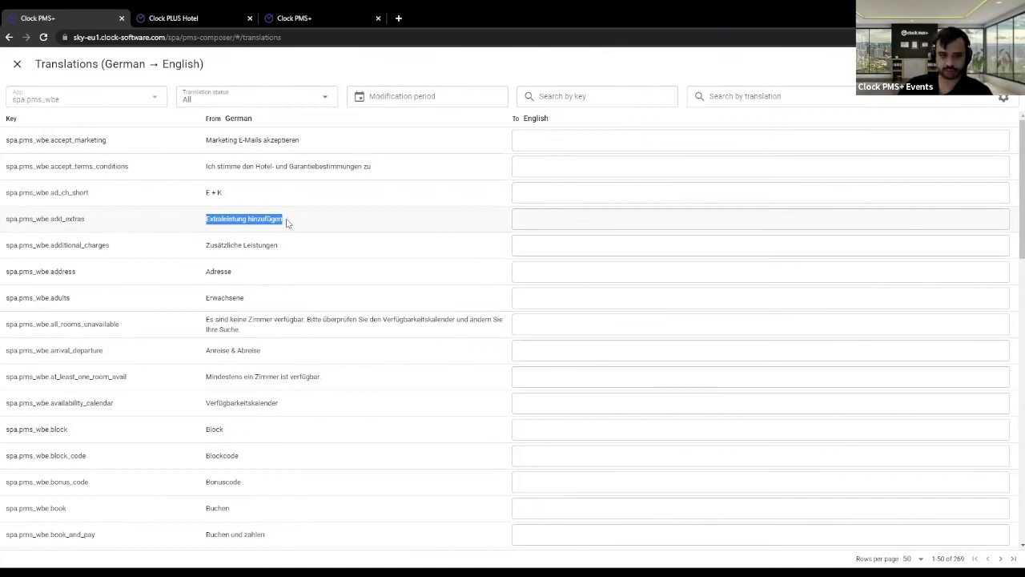
pyautogui.click(286, 223)
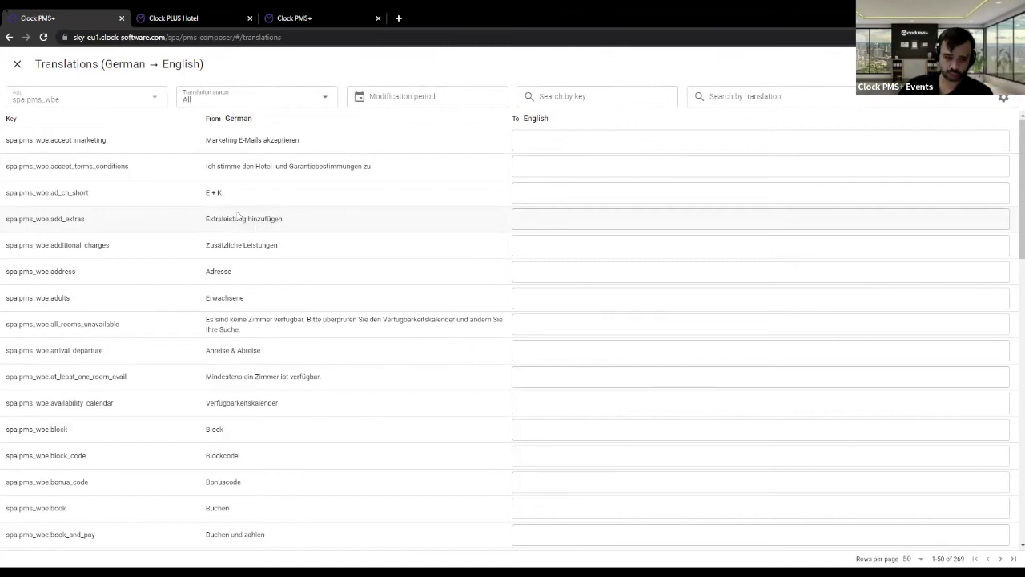
pyautogui.moveTo(217, 217); pyautogui.dragTo(290, 219)
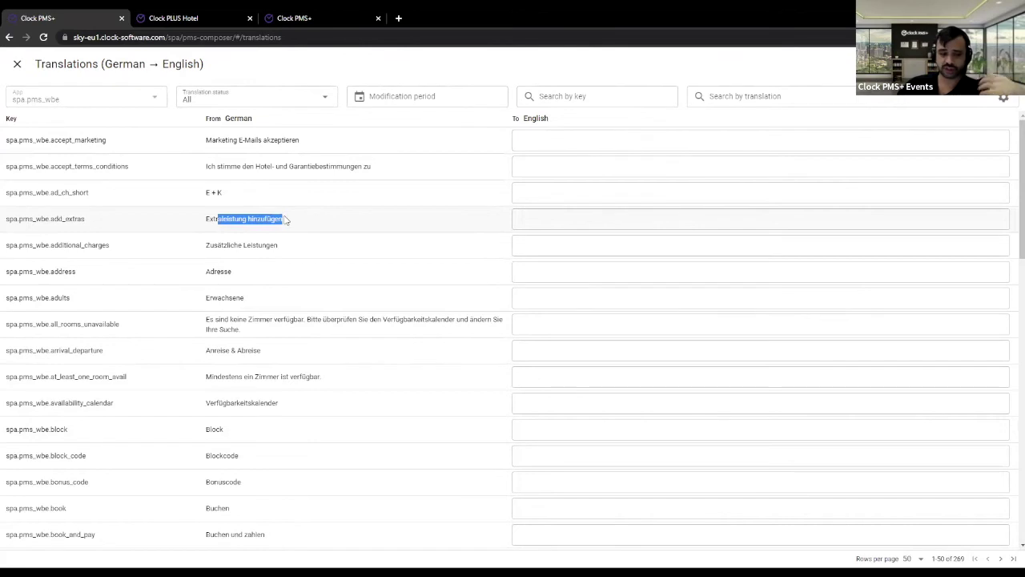
pyautogui.click(17, 63)
# - Check the booking page's Units label and language choices, then return to BookDirect Settings
pyautogui.click(15, 60)
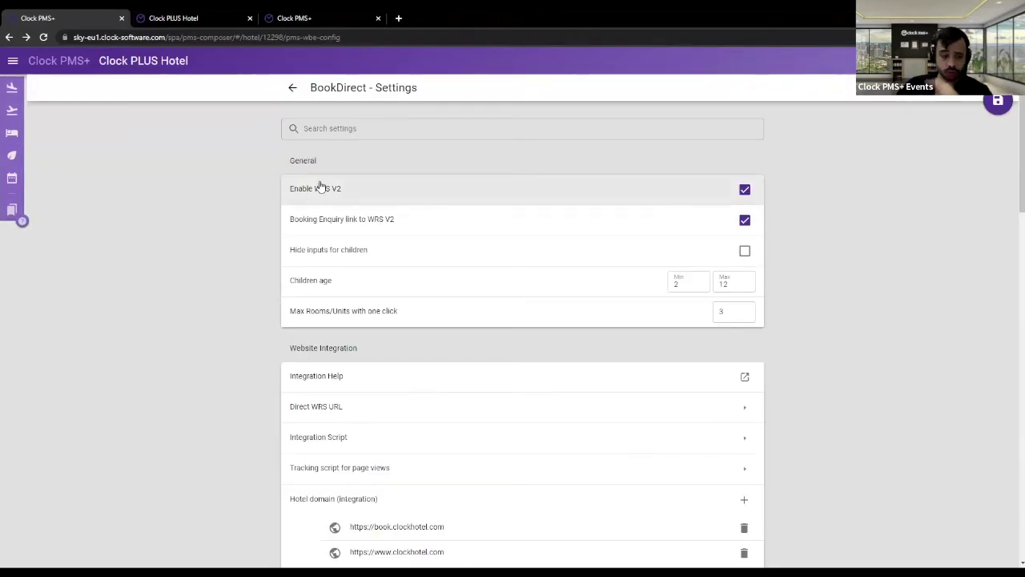
pyautogui.click(298, 17)
pyautogui.hotkey('ctrl', 'shift', 'Tab')
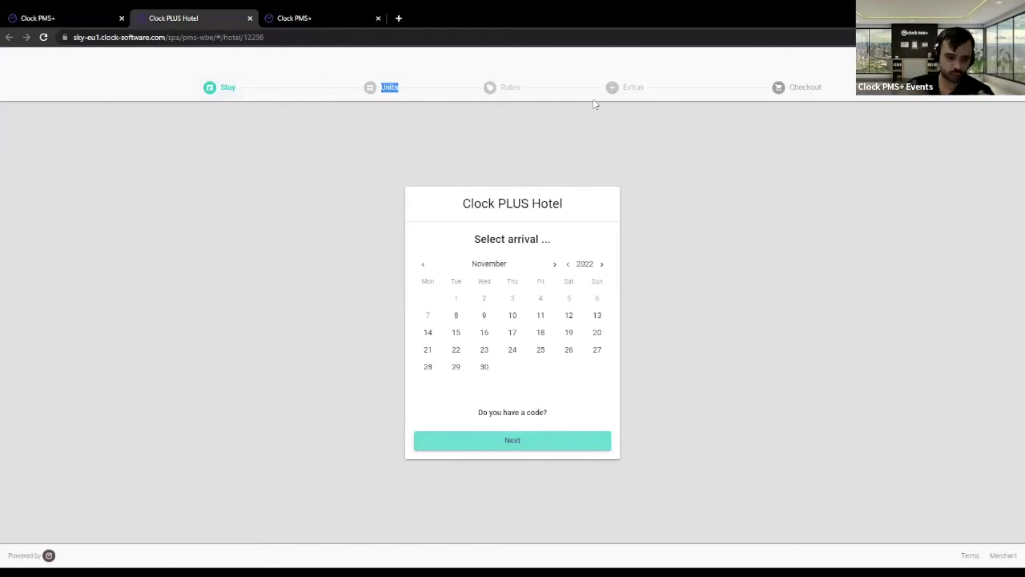
pyautogui.click(714, 267)
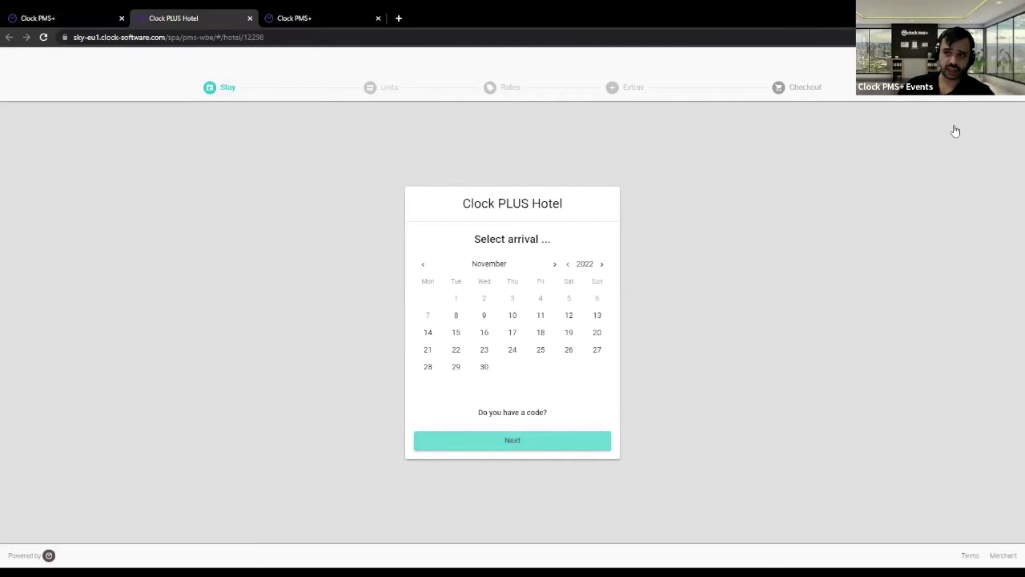
pyautogui.click(951, 86)
pyautogui.click(869, 334)
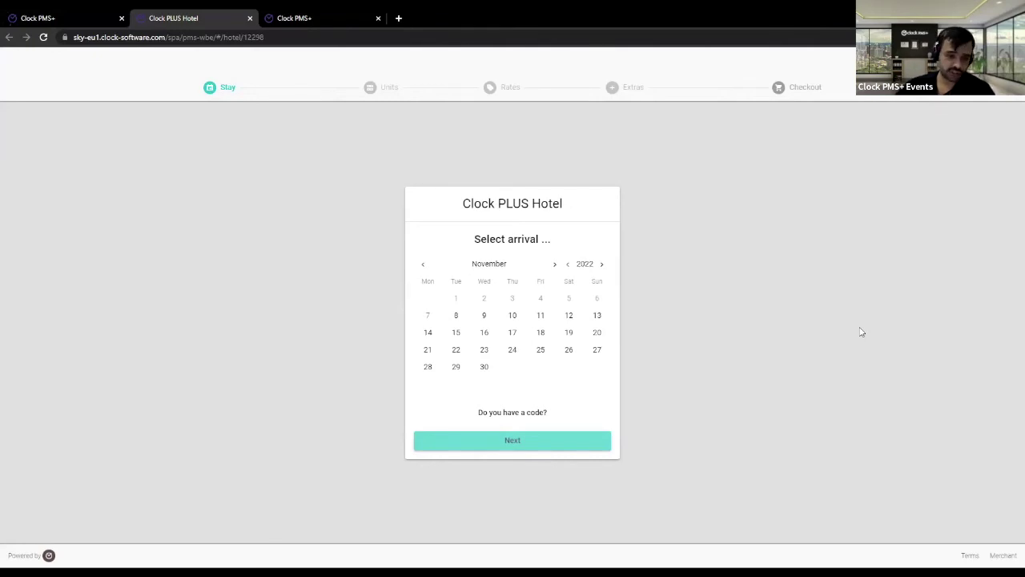
pyautogui.click(87, 16)
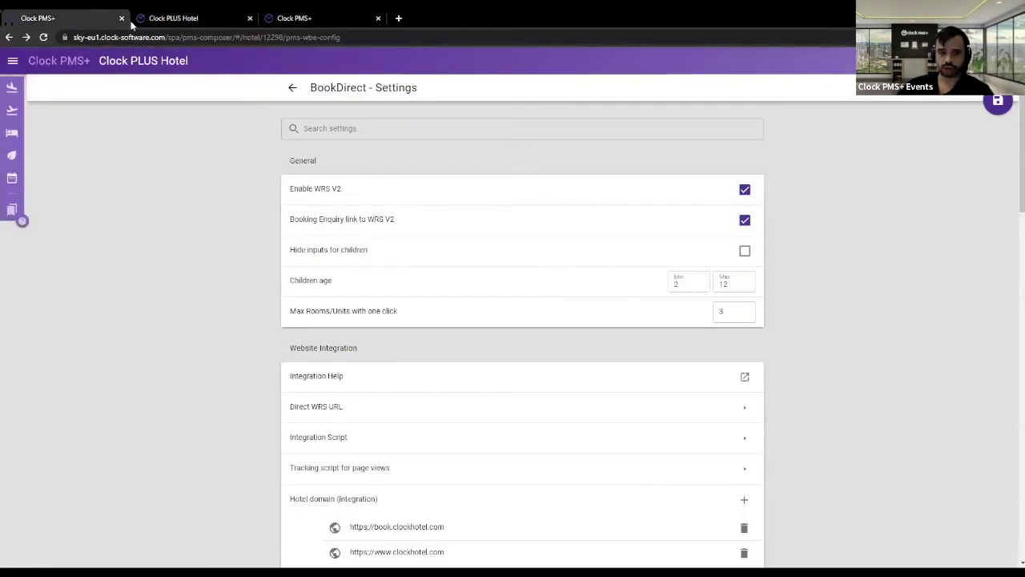
pyautogui.scroll(-6, 550, 289)
pyautogui.scroll(-8, 543, 264)
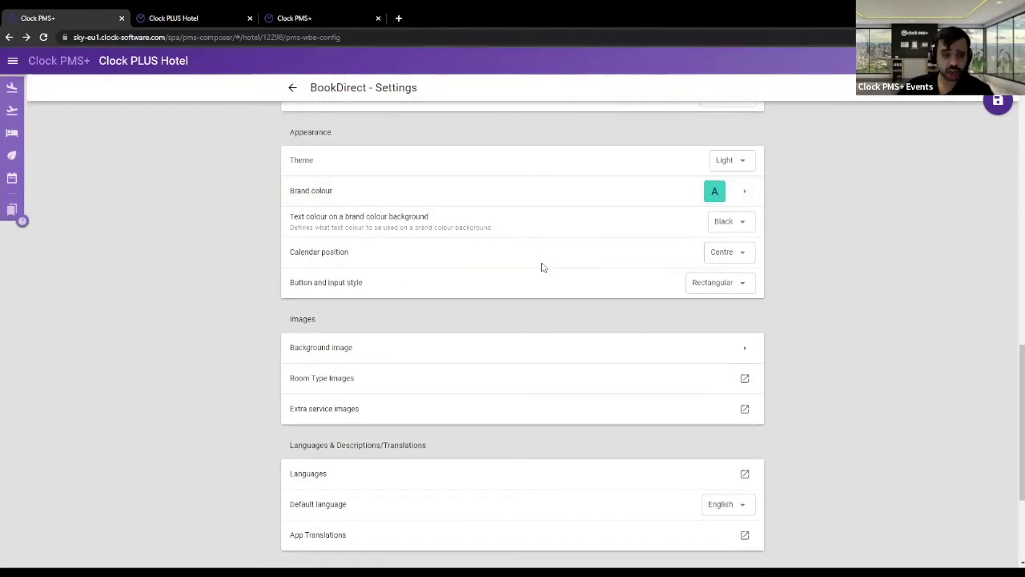
pyautogui.scroll(-2, 541, 268)
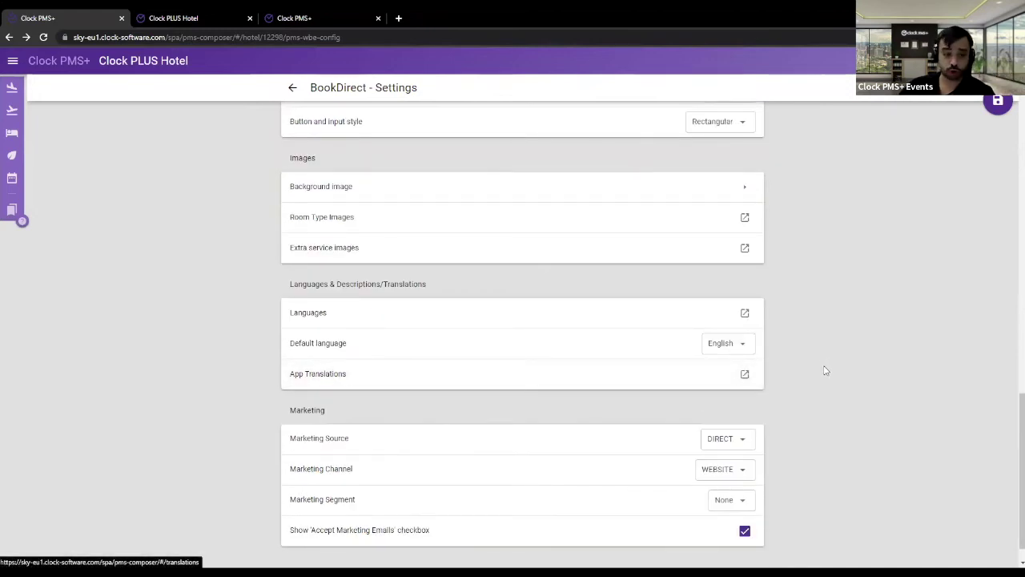
pyautogui.scroll(-1, 830, 352)
pyautogui.moveTo(290, 377); pyautogui.dragTo(459, 377)
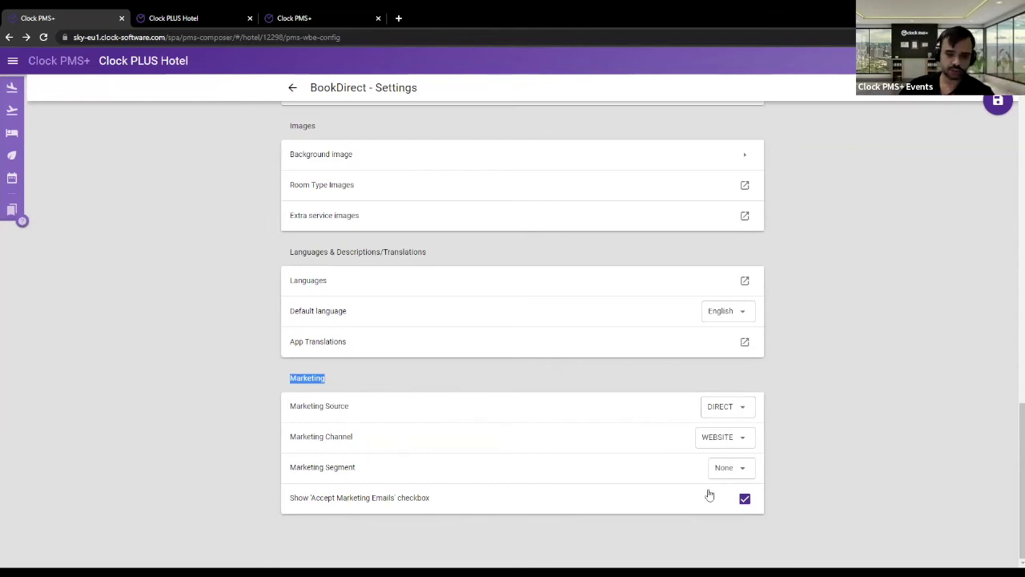
pyautogui.click(751, 501)
pyautogui.click(751, 501)
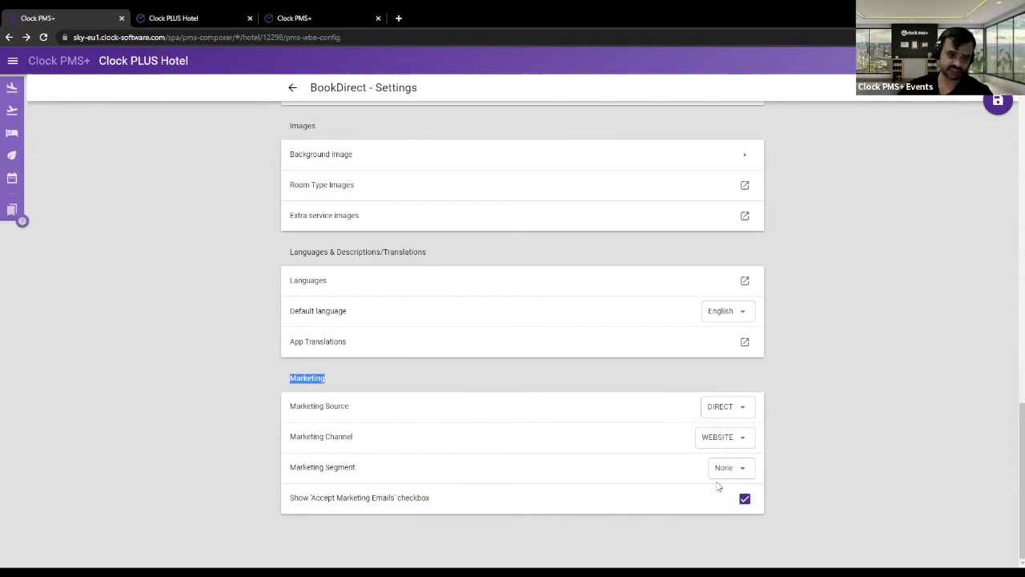
pyautogui.scroll(1, 694, 428)
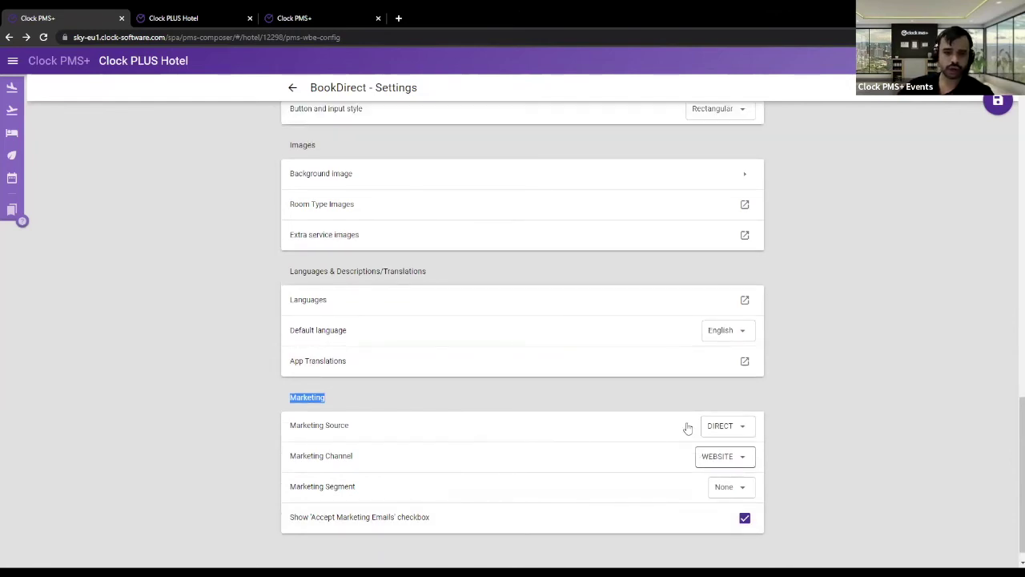
pyautogui.scroll(10, 686, 425)
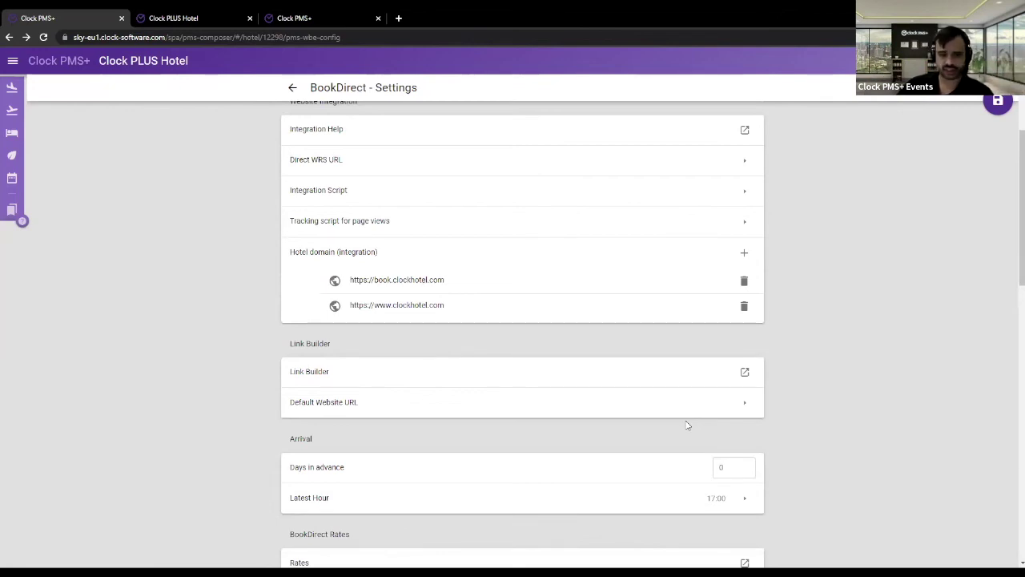
pyautogui.scroll(2, 849, 375)
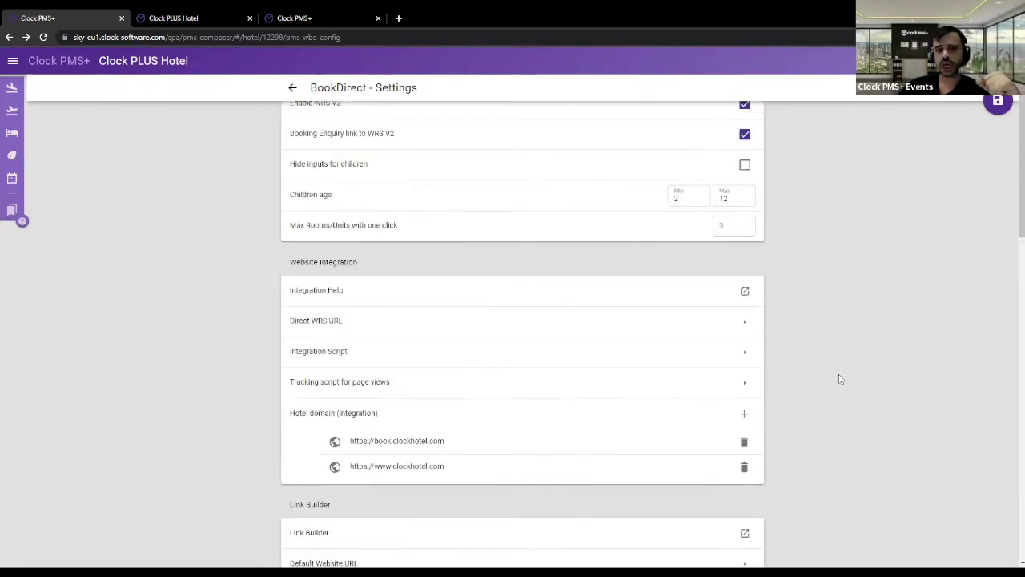
pyautogui.scroll(1, 836, 379)
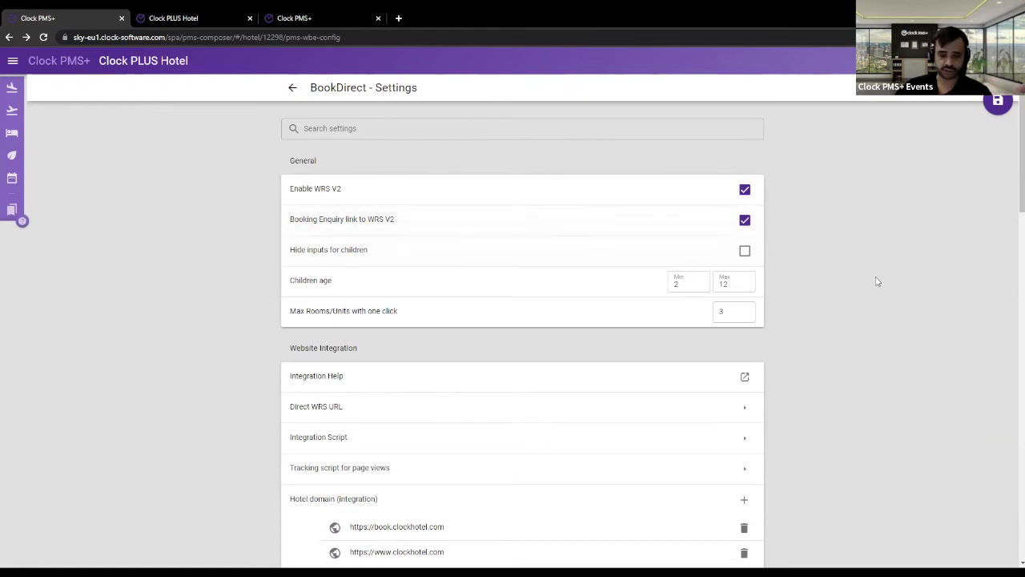
pyautogui.moveTo(286, 222); pyautogui.dragTo(400, 224)
pyautogui.click(278, 226)
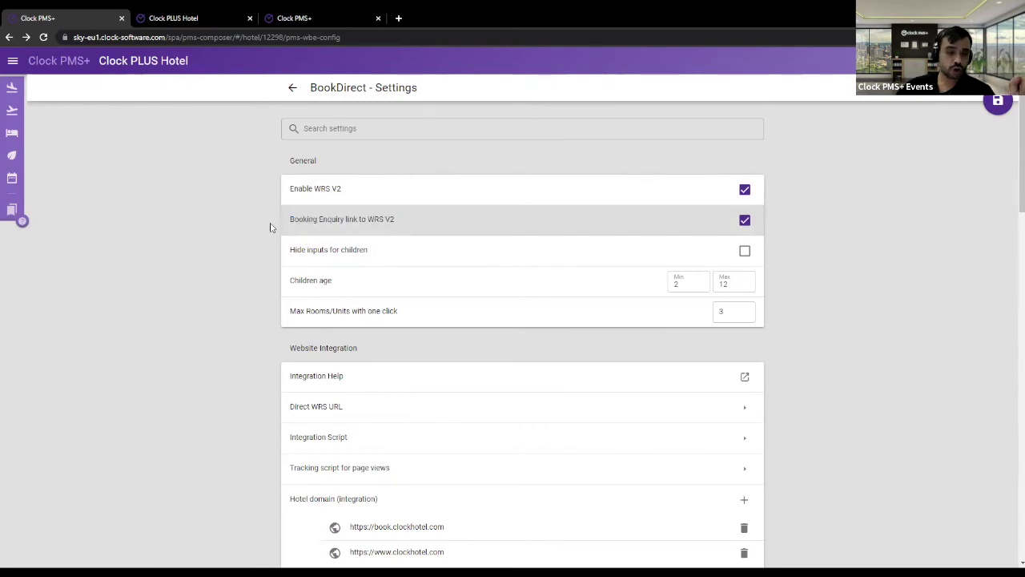
pyautogui.moveTo(286, 220); pyautogui.dragTo(411, 231)
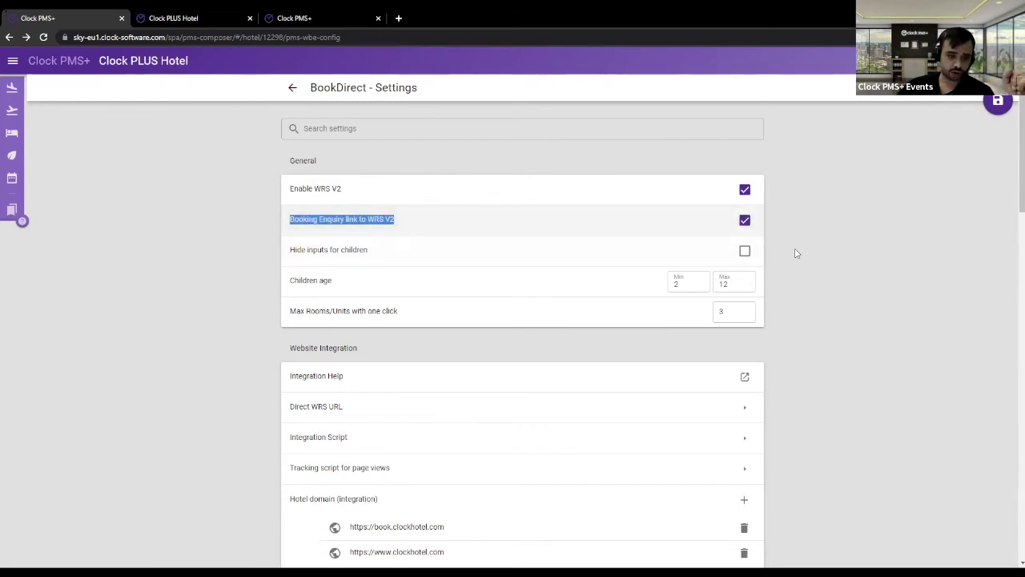
pyautogui.click(838, 290)
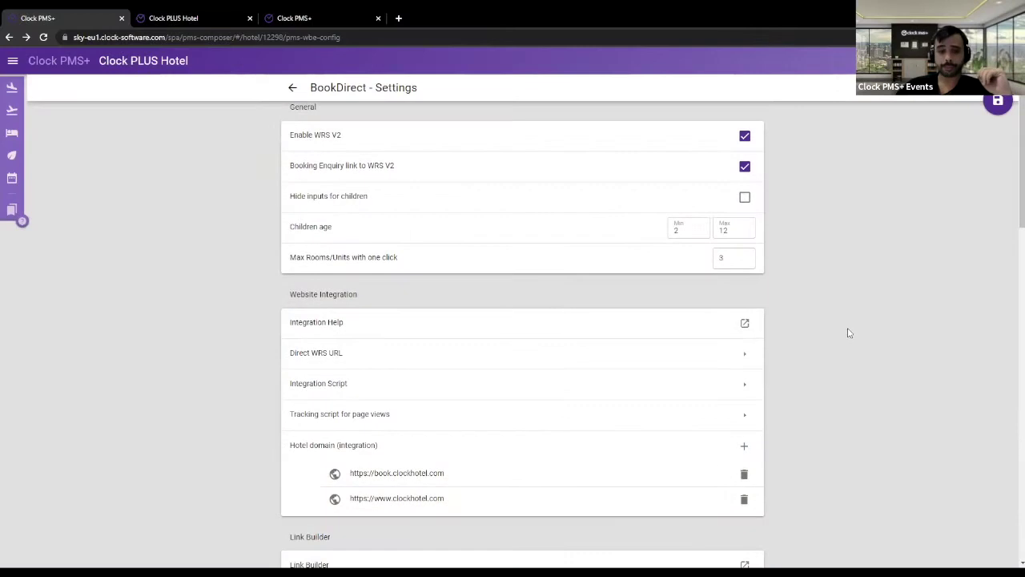
# - Open the Integration Help article from the Website Integration section
pyautogui.scroll(1, 841, 315)
pyautogui.scroll(-1, 841, 316)
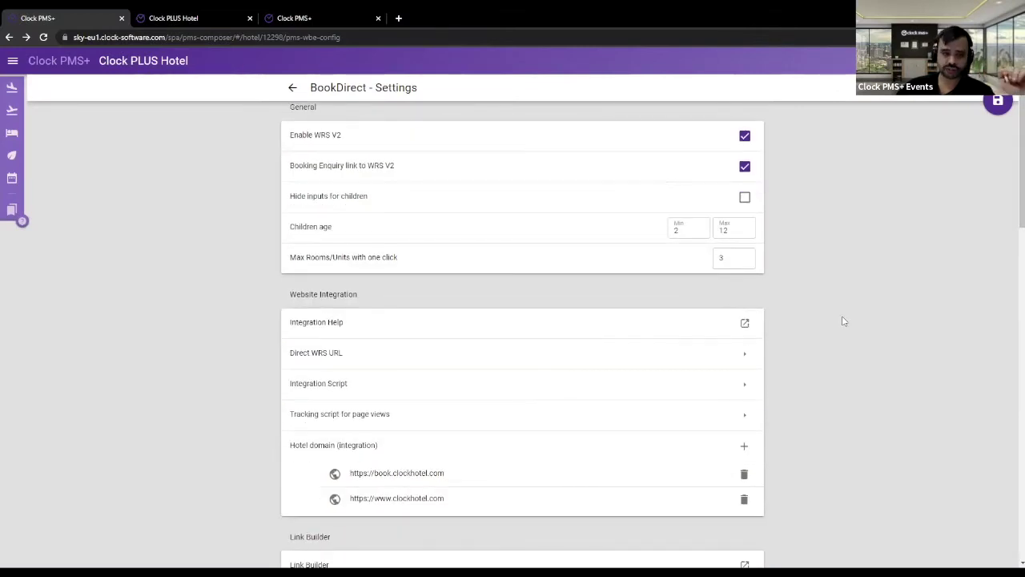
pyautogui.click(757, 334)
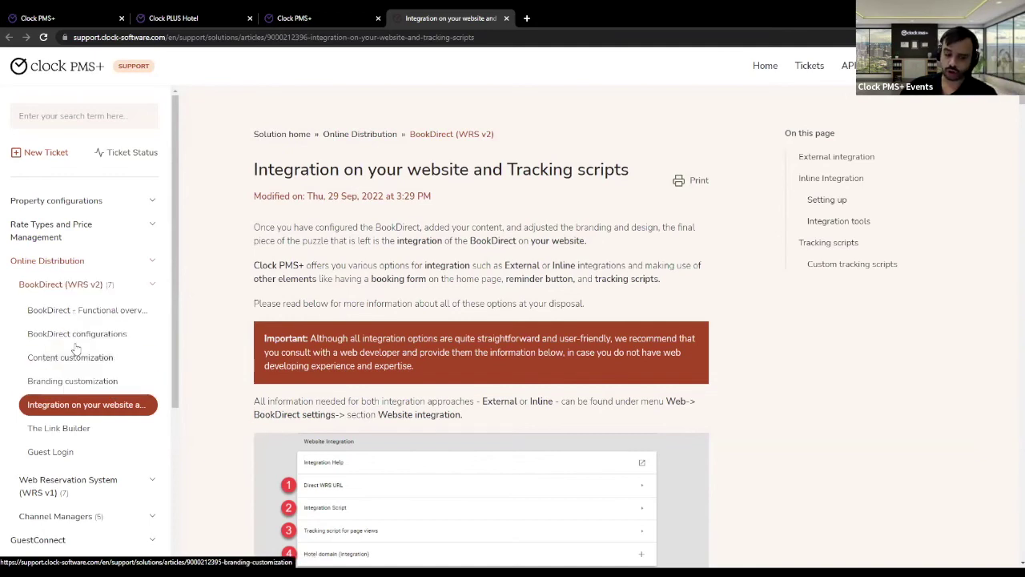
# - Read the External and Inline Integration sections, then view the Clock PLUS Hotel booking calendar
pyautogui.scroll(-2, 374, 228)
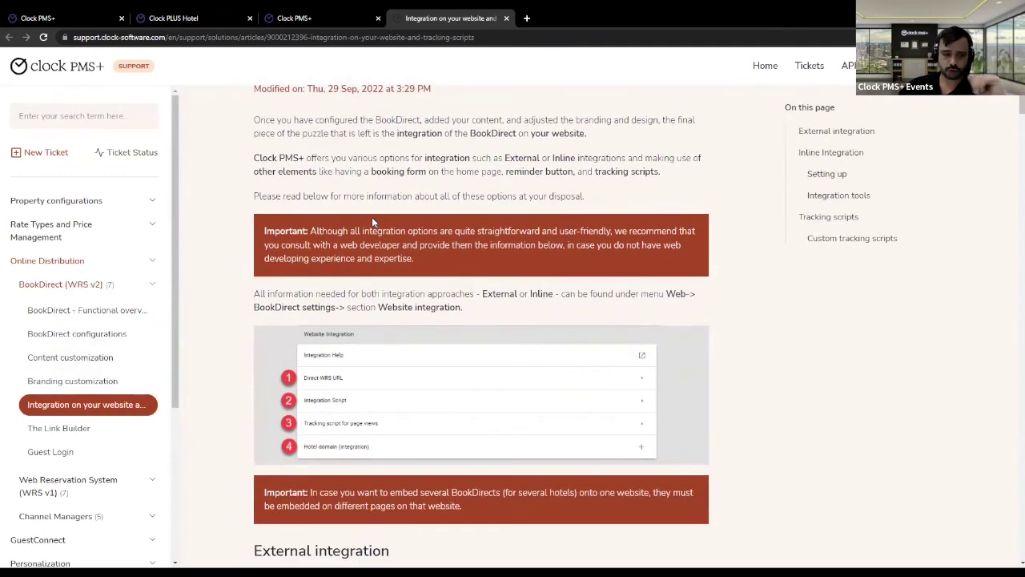
pyautogui.scroll(-1, 526, 231)
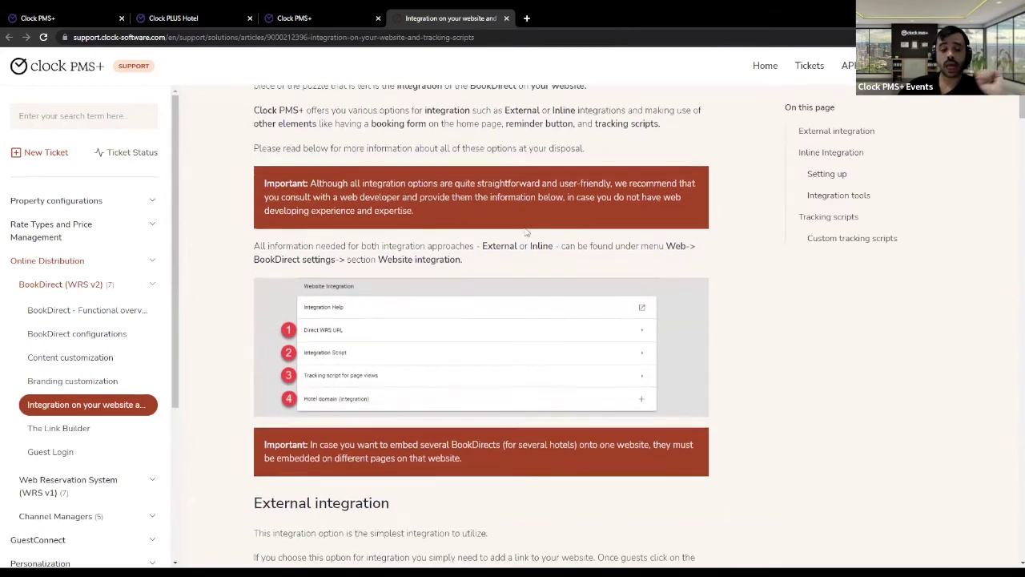
pyautogui.scroll(-1, 390, 222)
pyautogui.scroll(2, 287, 386)
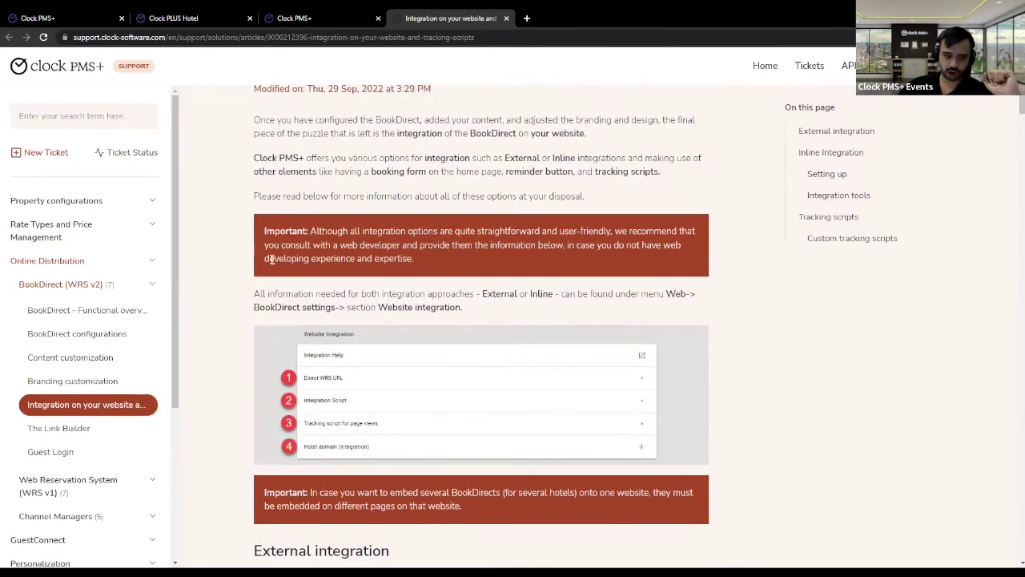
pyautogui.scroll(1, 273, 255)
pyautogui.scroll(-2, 503, 271)
pyautogui.scroll(-5, 504, 268)
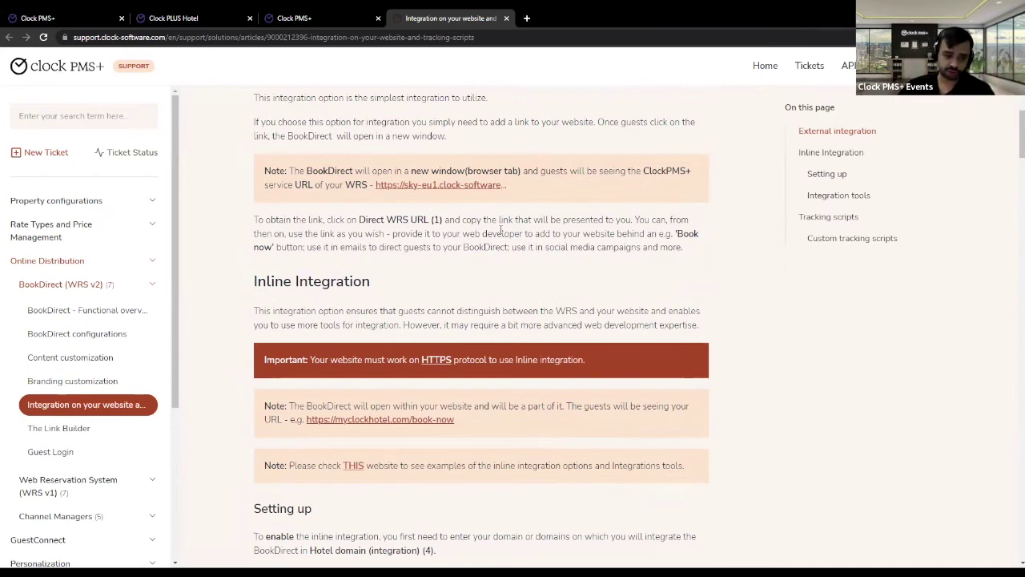
pyautogui.scroll(3, 501, 230)
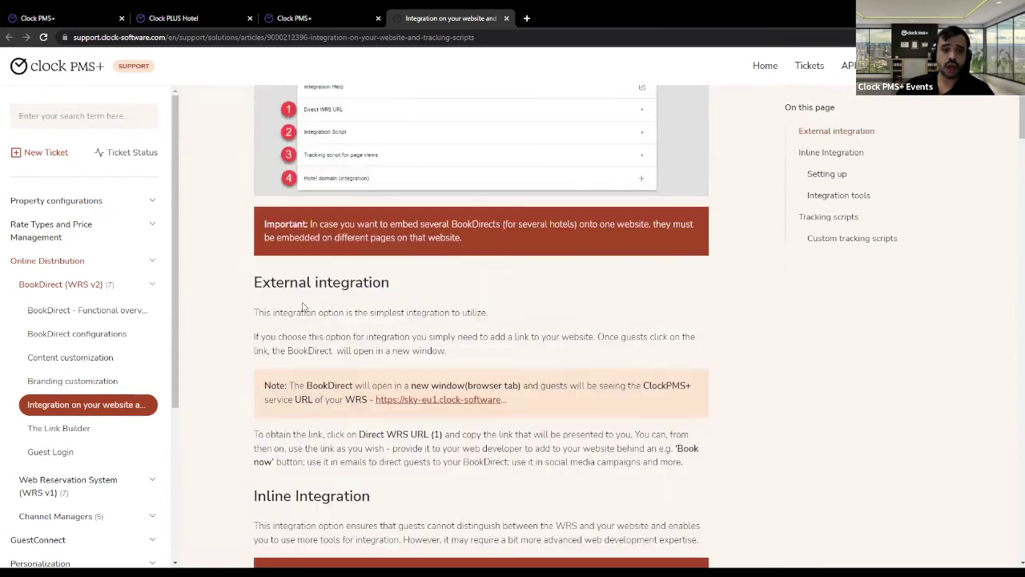
pyautogui.moveTo(276, 283); pyautogui.dragTo(341, 283)
pyautogui.scroll(-2, 393, 315)
pyautogui.moveTo(266, 388); pyautogui.dragTo(364, 386)
pyautogui.click(499, 383)
pyautogui.moveTo(272, 174); pyautogui.dragTo(393, 178)
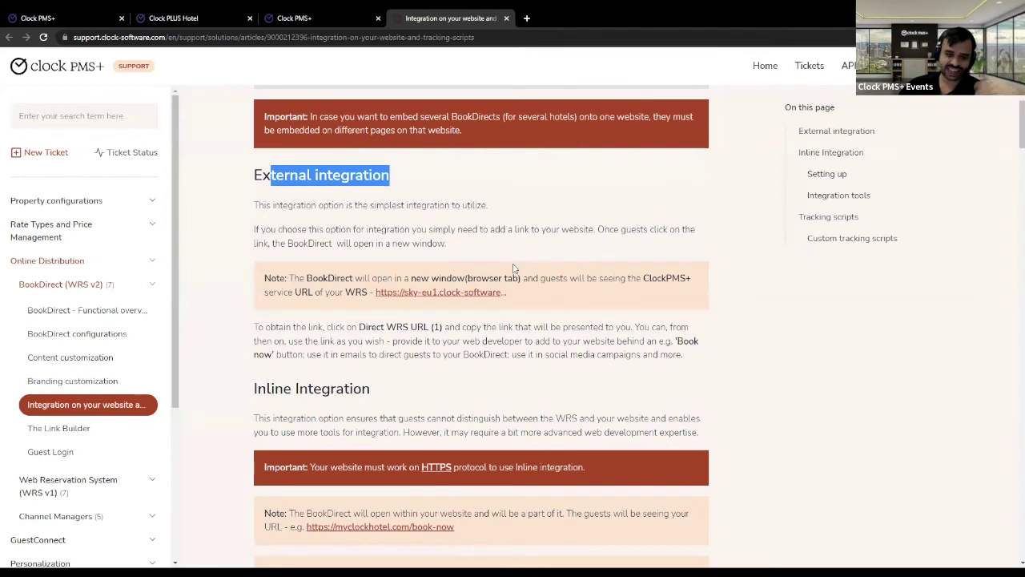
pyautogui.click(179, 16)
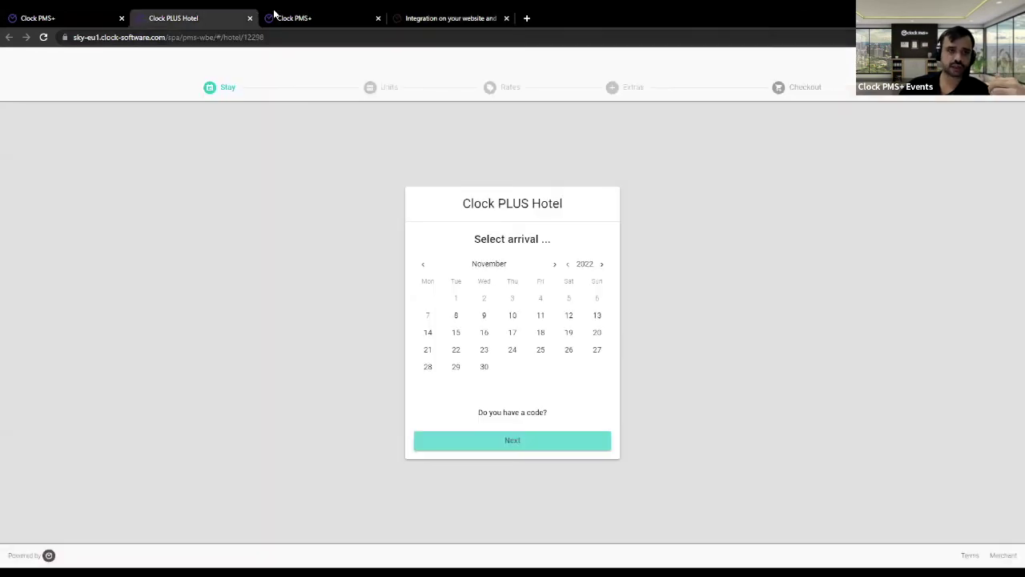
# - Show the hotel's Direct WRS URL in BookDirect settings and open a blank browser tab
pyautogui.click(53, 14)
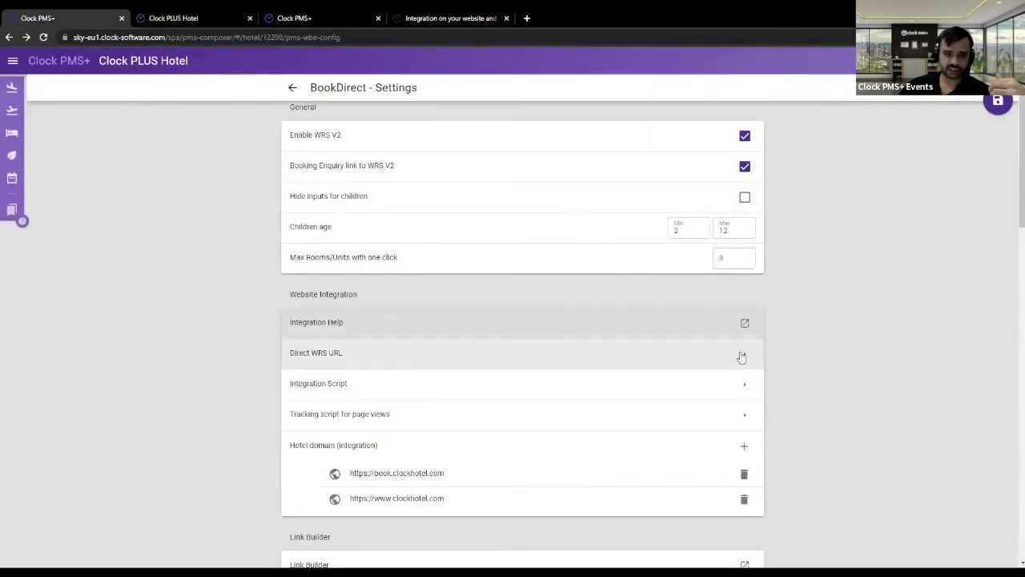
pyautogui.click(452, 348)
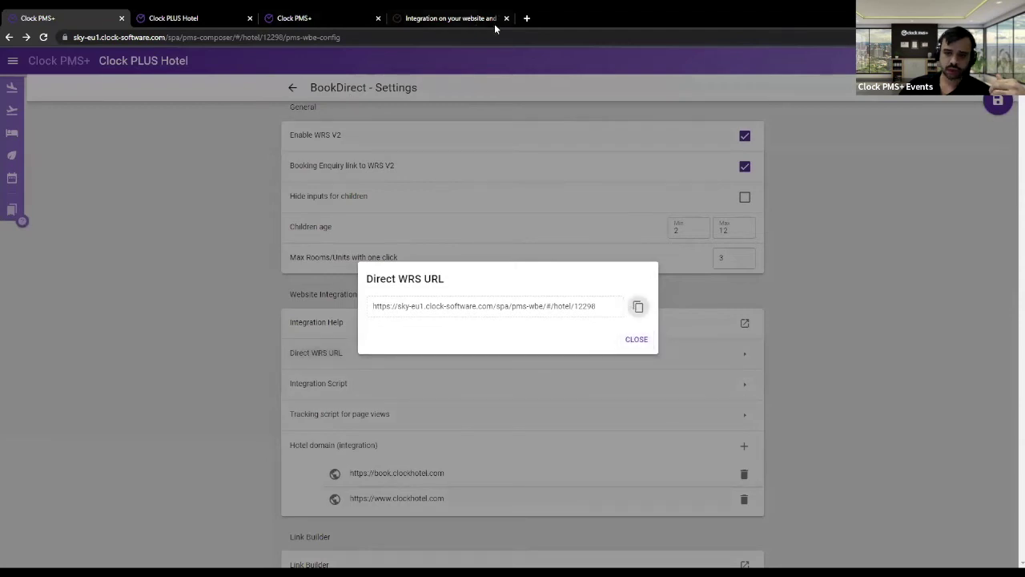
pyautogui.click(528, 19)
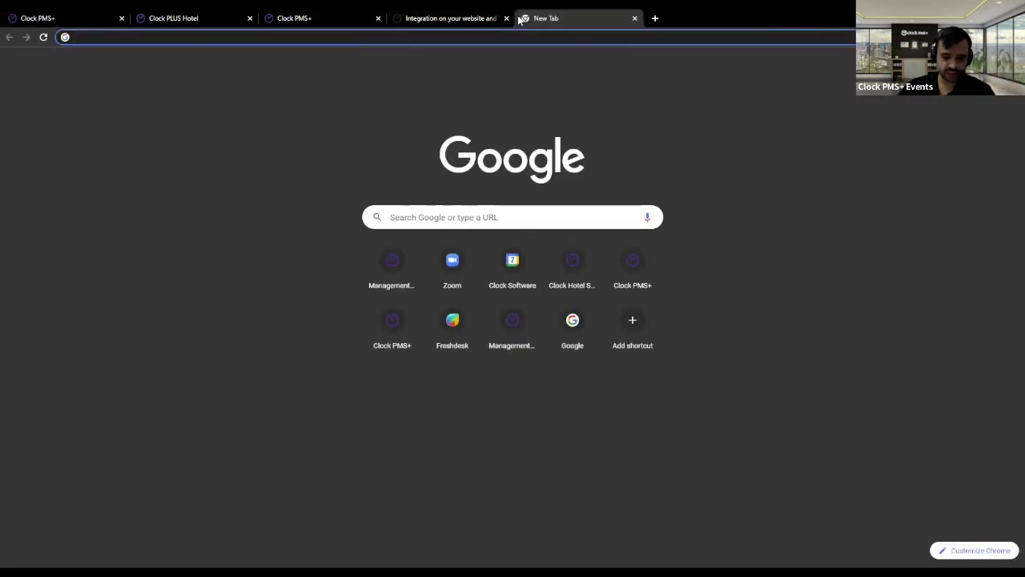
# - Load the copied direct booking URL, inspect the booking page, then close it and return to the article
pyautogui.hotkey('ctrl', 'v')
pyautogui.press('Return')
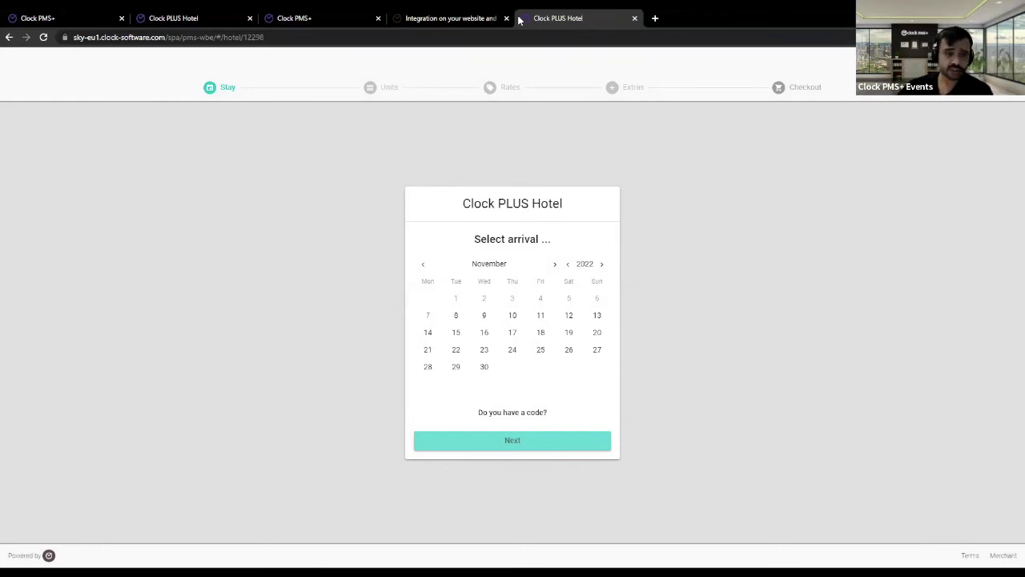
pyautogui.click(281, 38)
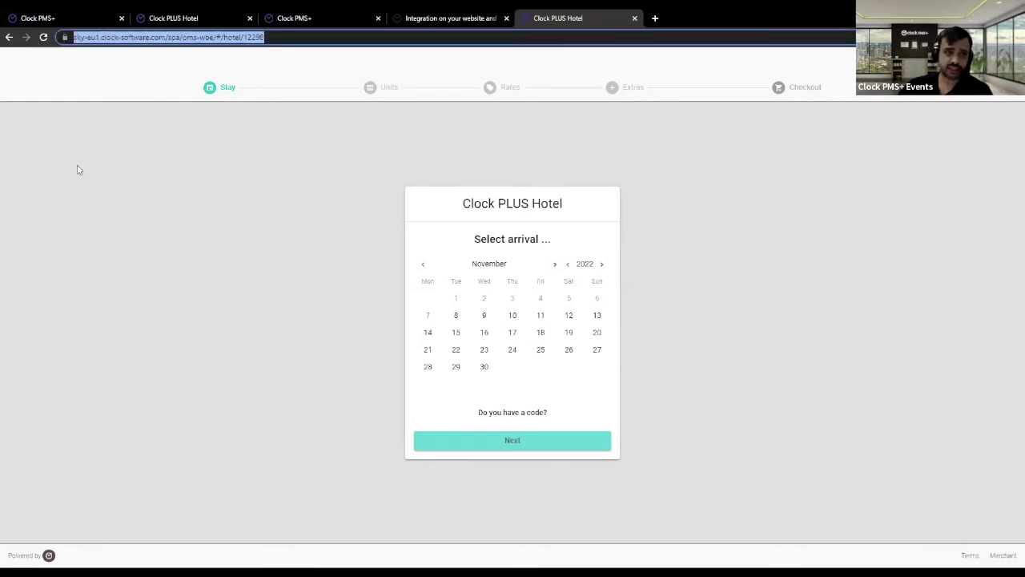
pyautogui.click(169, 194)
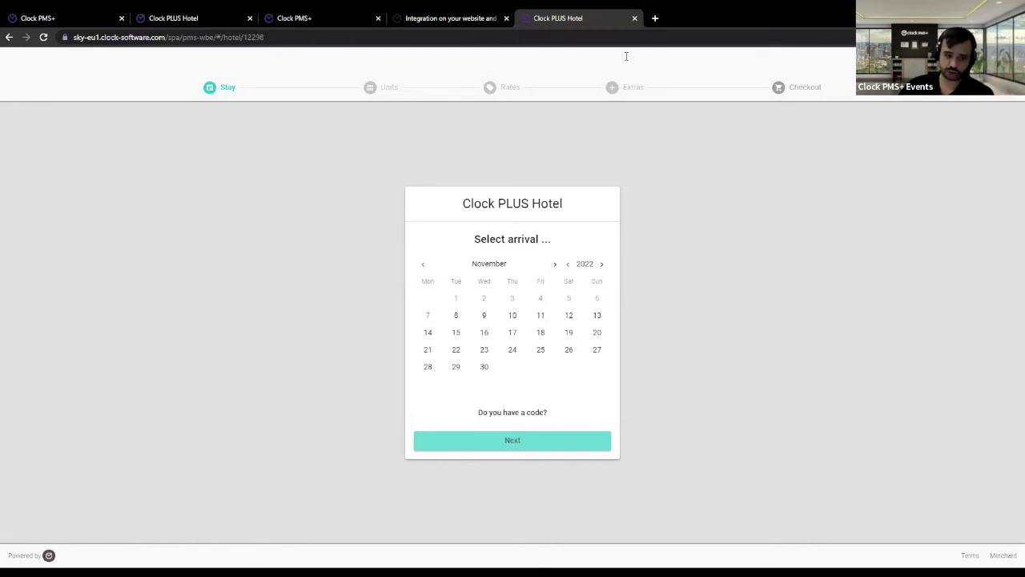
pyautogui.click(635, 20)
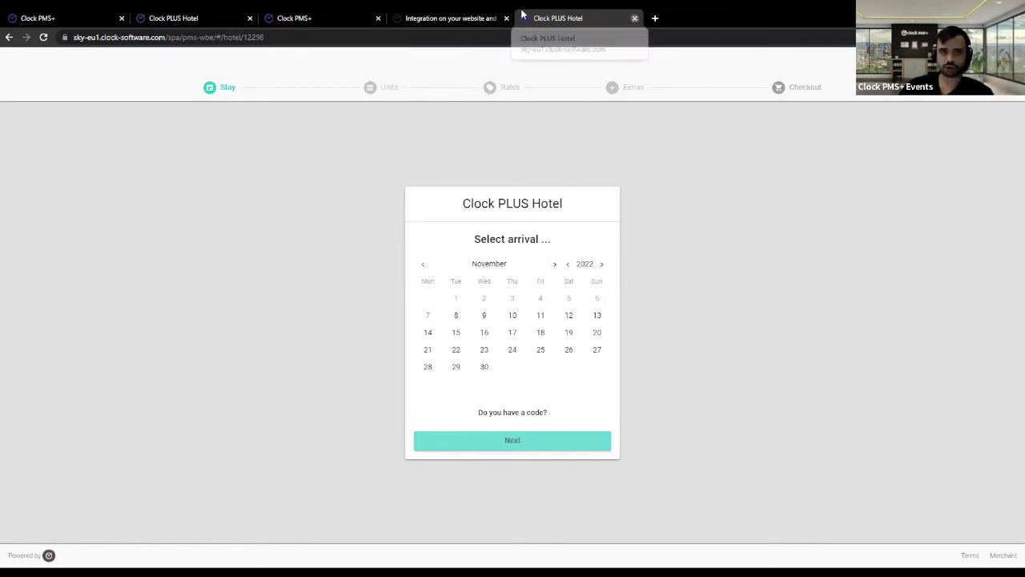
pyautogui.click(450, 17)
pyautogui.click(573, 351)
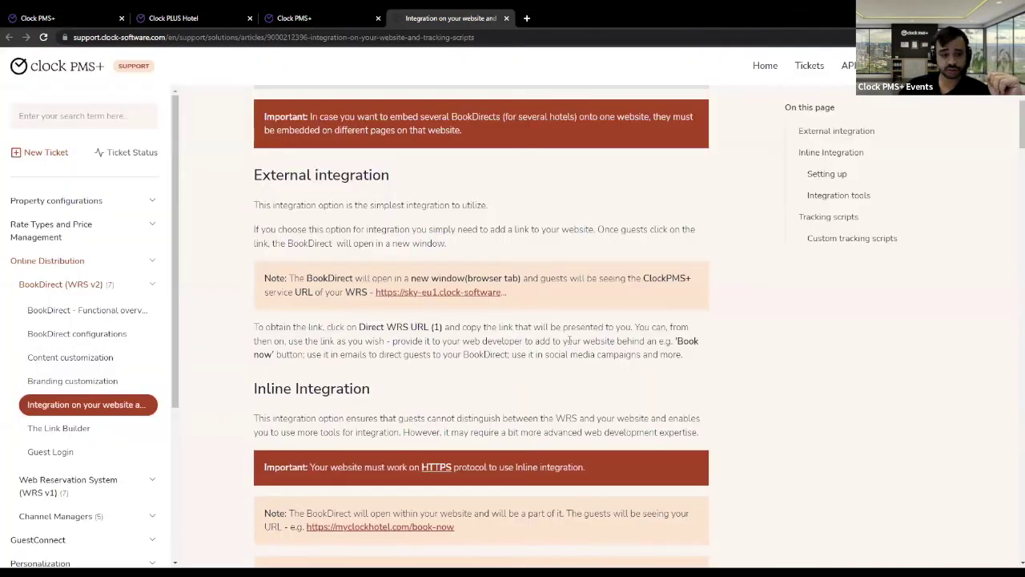
# - Read the Inline Integration section and its HTTPS requirement down to Setting up
pyautogui.scroll(-2, 571, 340)
pyautogui.scroll(-1, 570, 341)
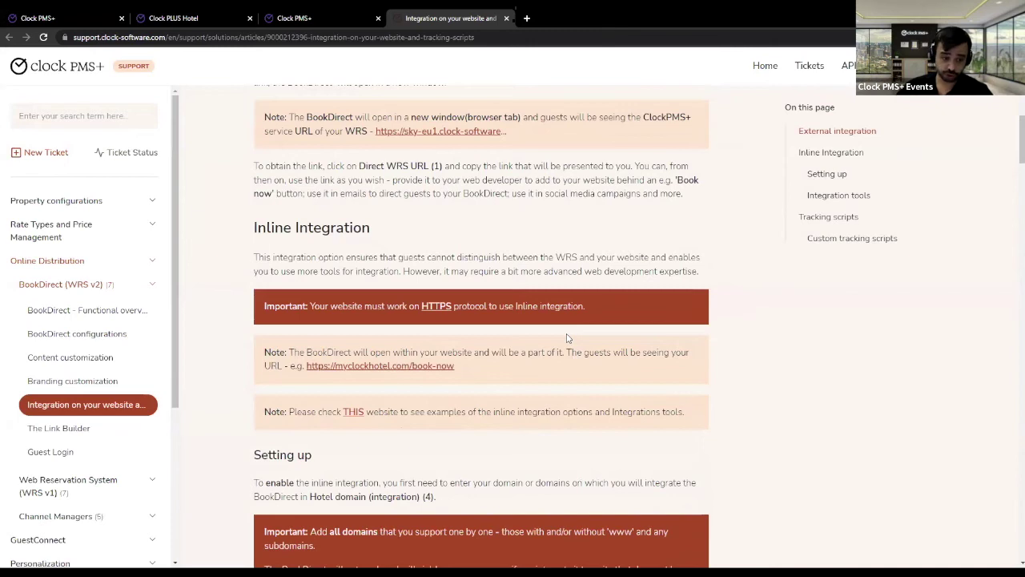
pyautogui.moveTo(254, 227); pyautogui.dragTo(384, 229)
pyautogui.click(552, 229)
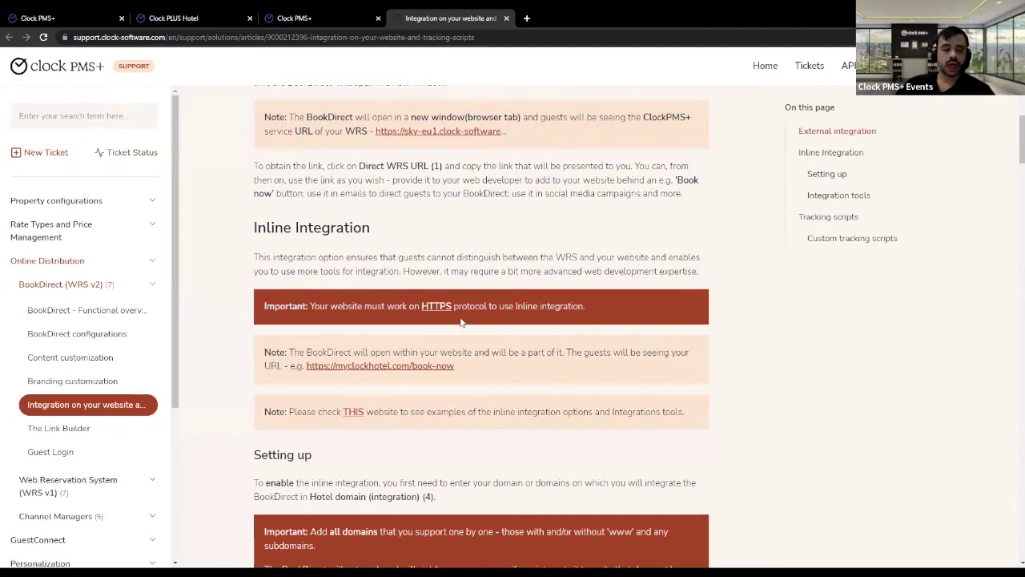
pyautogui.moveTo(419, 304); pyautogui.dragTo(455, 307)
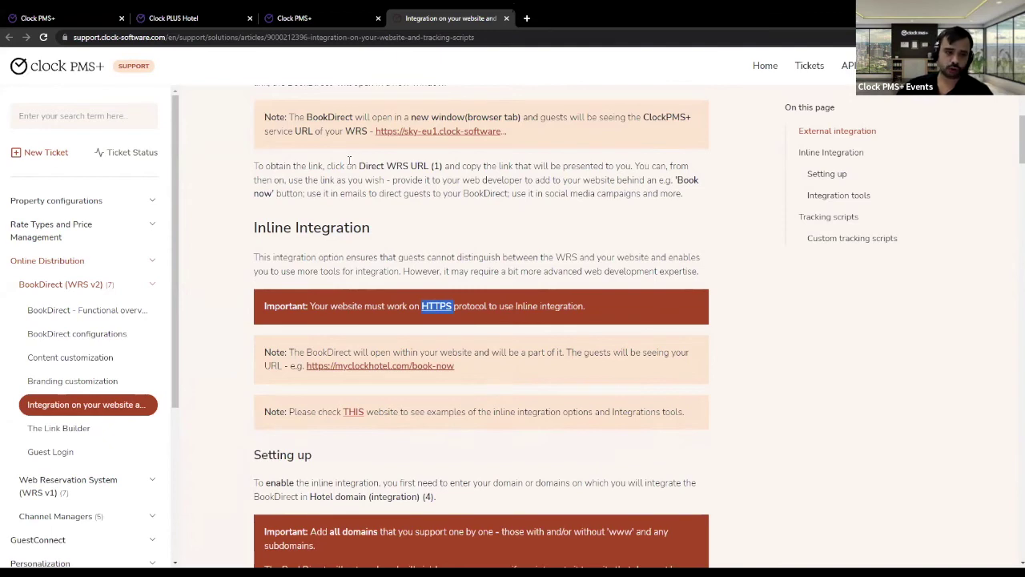
pyautogui.moveTo(252, 232); pyautogui.dragTo(383, 232)
pyautogui.click(407, 353)
pyautogui.moveTo(421, 306); pyautogui.dragTo(468, 305)
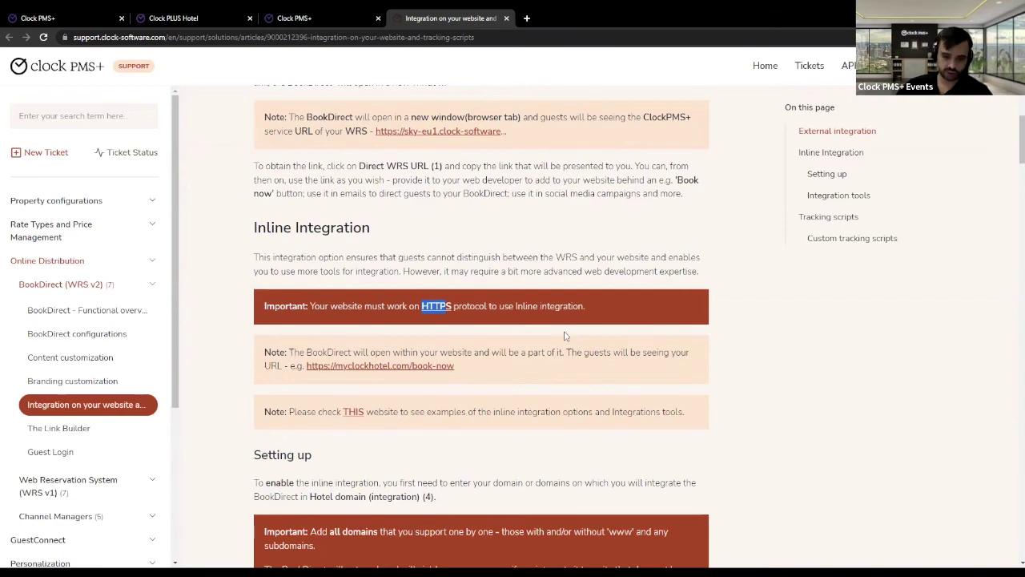
pyautogui.scroll(-2, 566, 337)
pyautogui.scroll(-3, 563, 322)
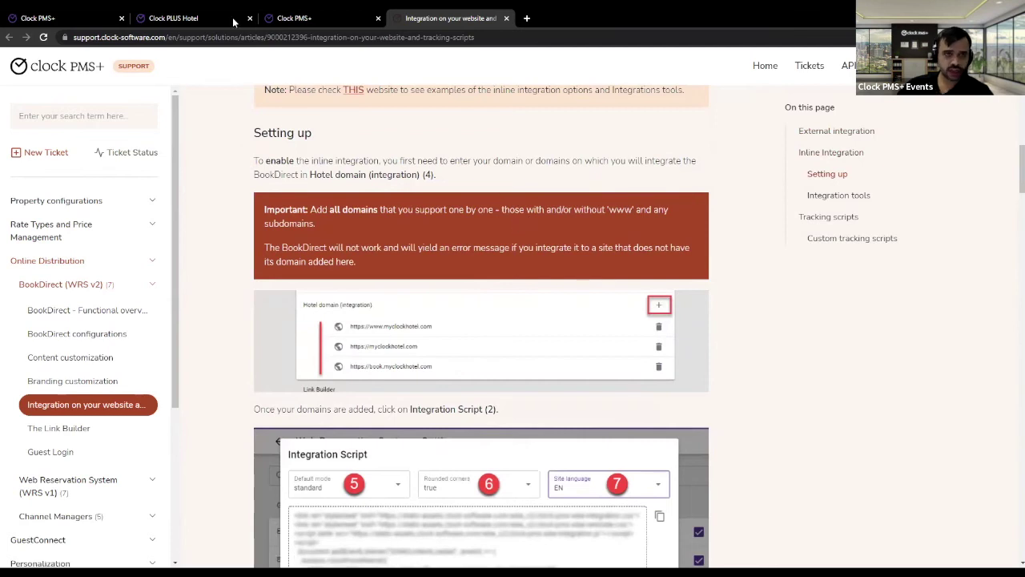
pyautogui.click(202, 16)
# - Close the Direct WRS URL dialog in BookDirect settings
pyautogui.click(109, 14)
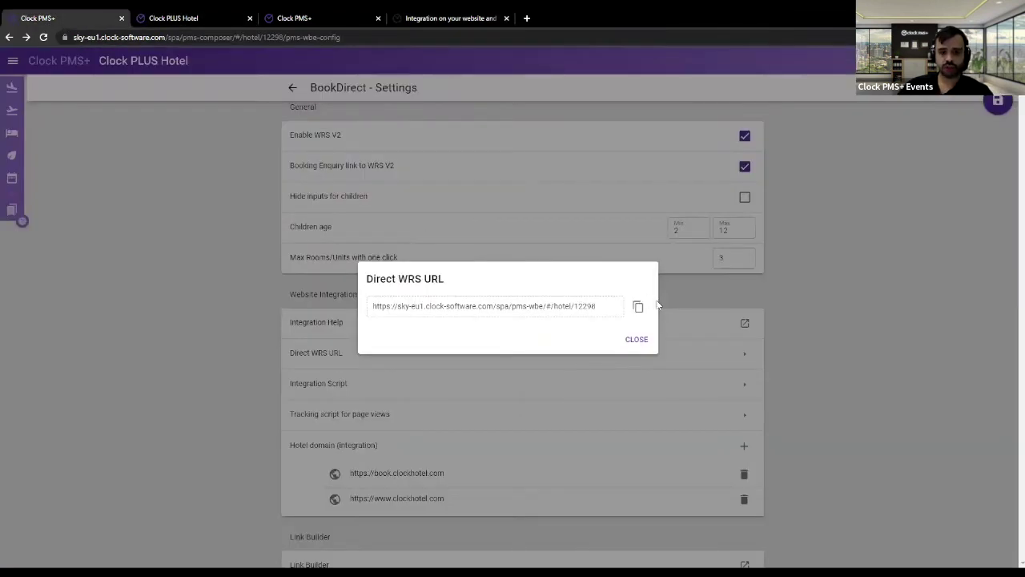
pyautogui.click(641, 339)
pyautogui.scroll(-1, 427, 391)
pyautogui.moveTo(289, 337); pyautogui.dragTo(433, 352)
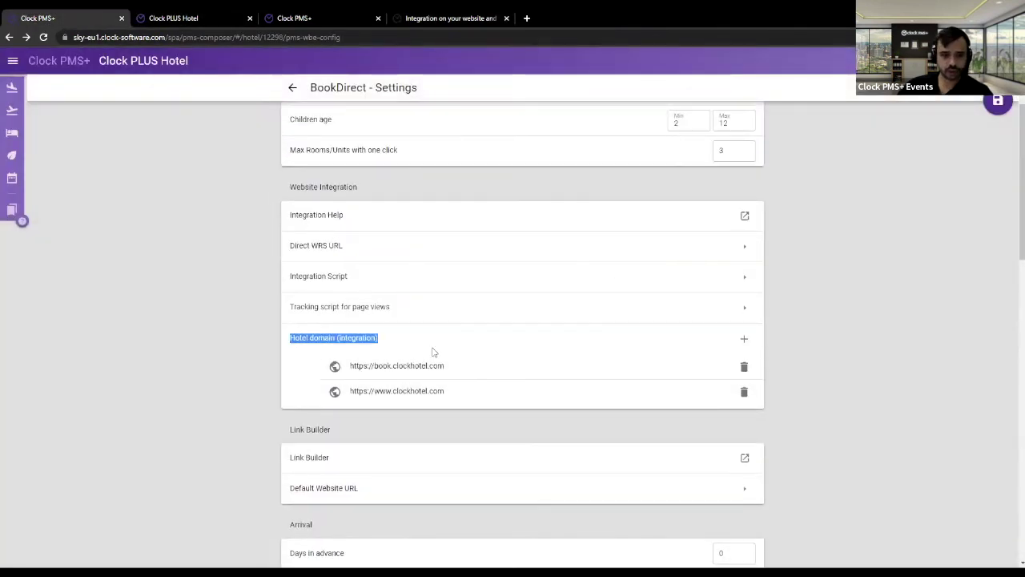
pyautogui.click(438, 391)
pyautogui.moveTo(385, 391); pyautogui.dragTo(451, 394)
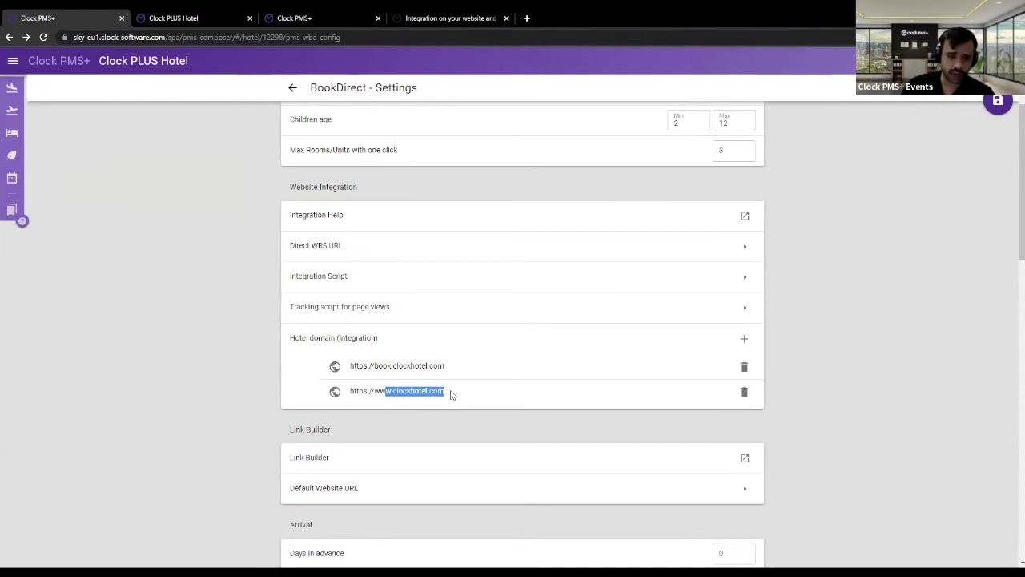
pyautogui.click(366, 410)
pyautogui.moveTo(350, 398); pyautogui.dragTo(398, 392)
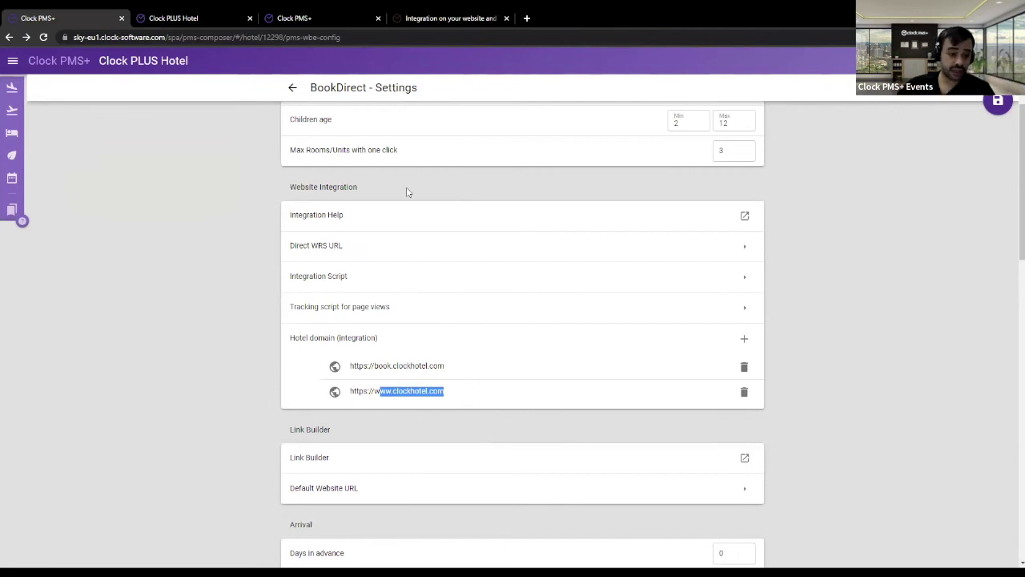
pyautogui.click(317, 14)
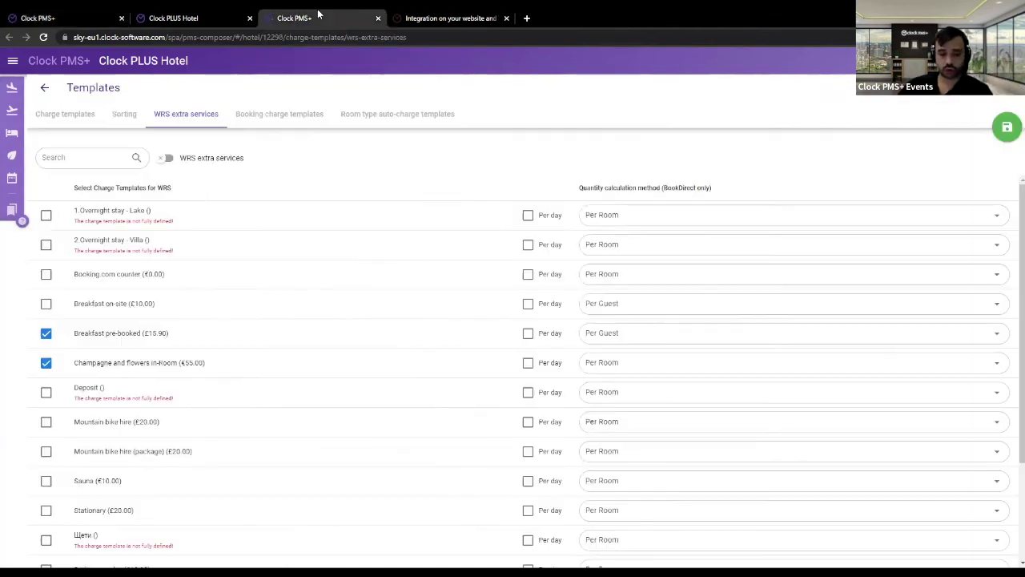
pyautogui.click(412, 18)
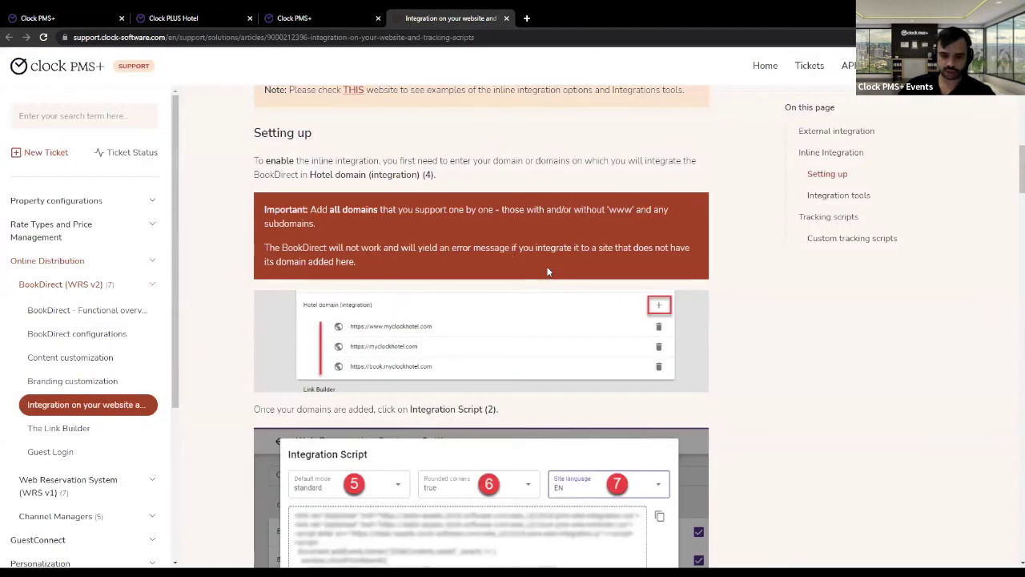
# - Read the article down to the Integration Script's Default mode and Rounded corners options, then show the Clock PLUS Hotel page
pyautogui.scroll(3, 555, 277)
pyautogui.scroll(-2, 555, 272)
pyautogui.scroll(-3, 555, 267)
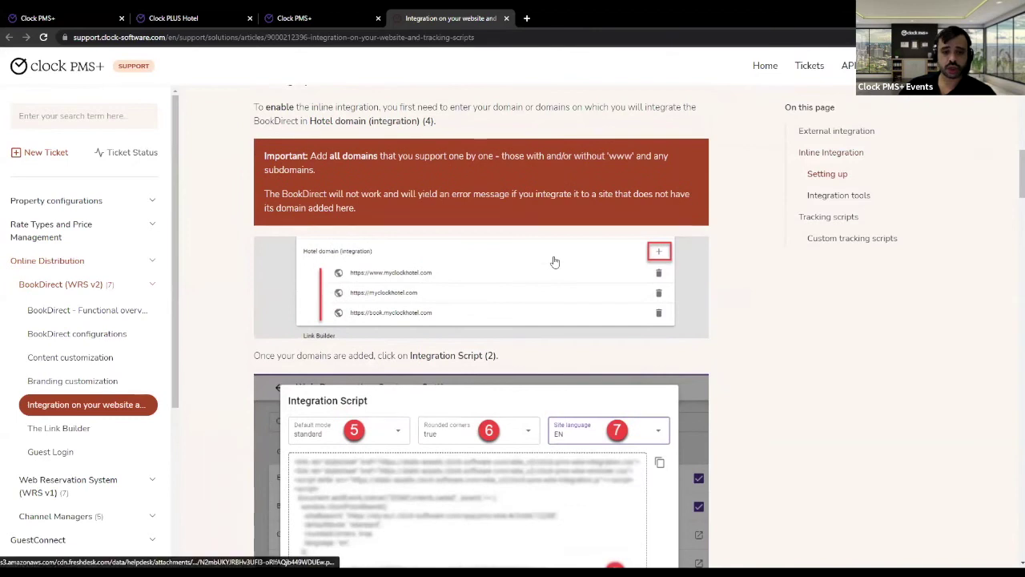
pyautogui.scroll(-1, 555, 256)
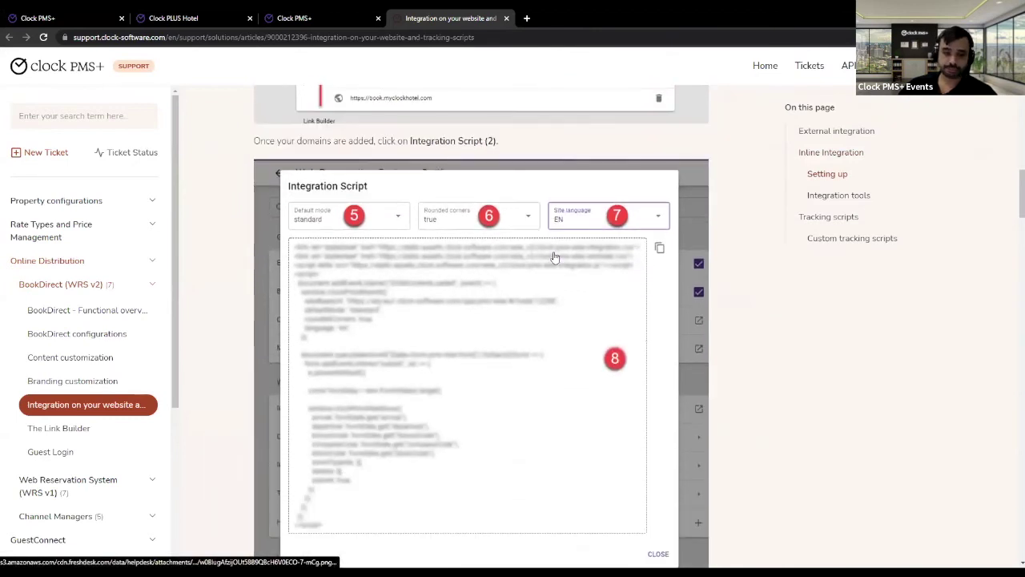
pyautogui.scroll(-2, 555, 259)
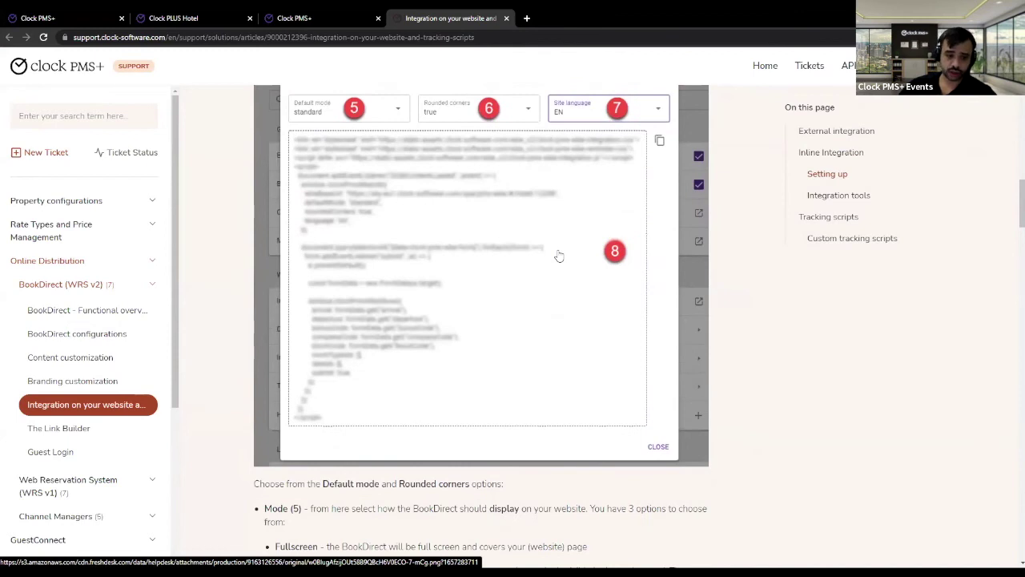
pyautogui.click(233, 20)
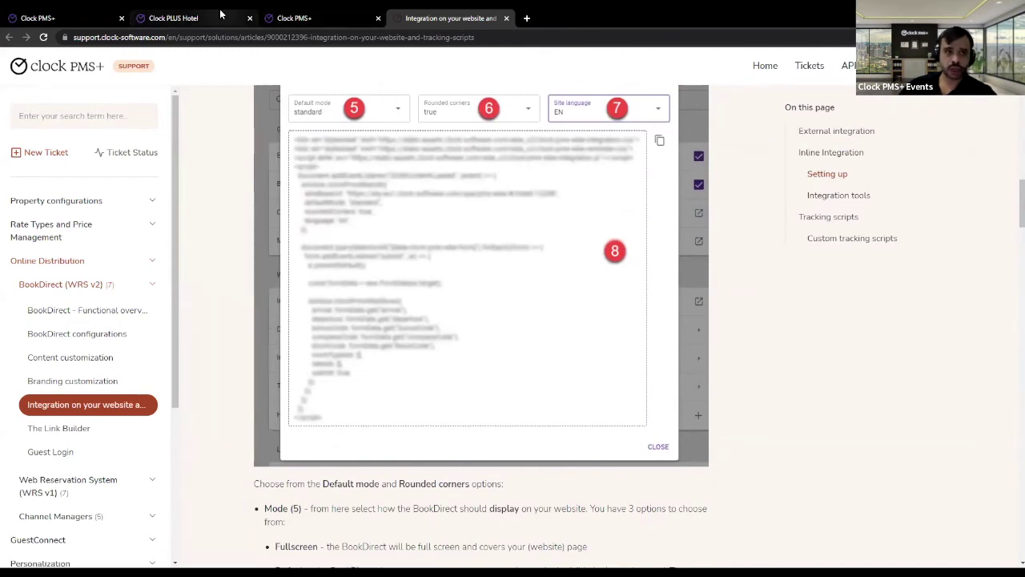
pyautogui.click(5, 15)
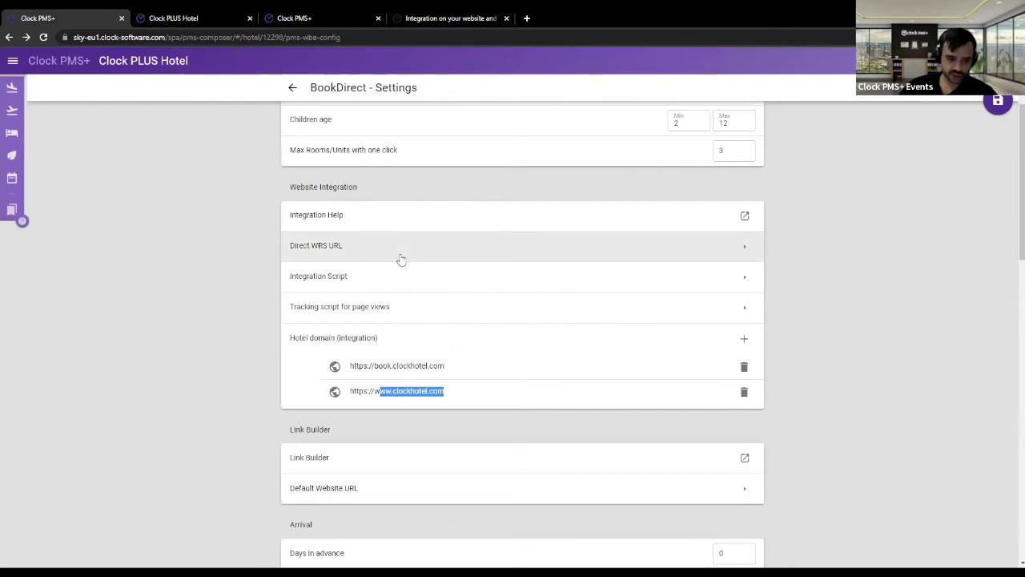
pyautogui.moveTo(351, 391); pyautogui.dragTo(445, 394)
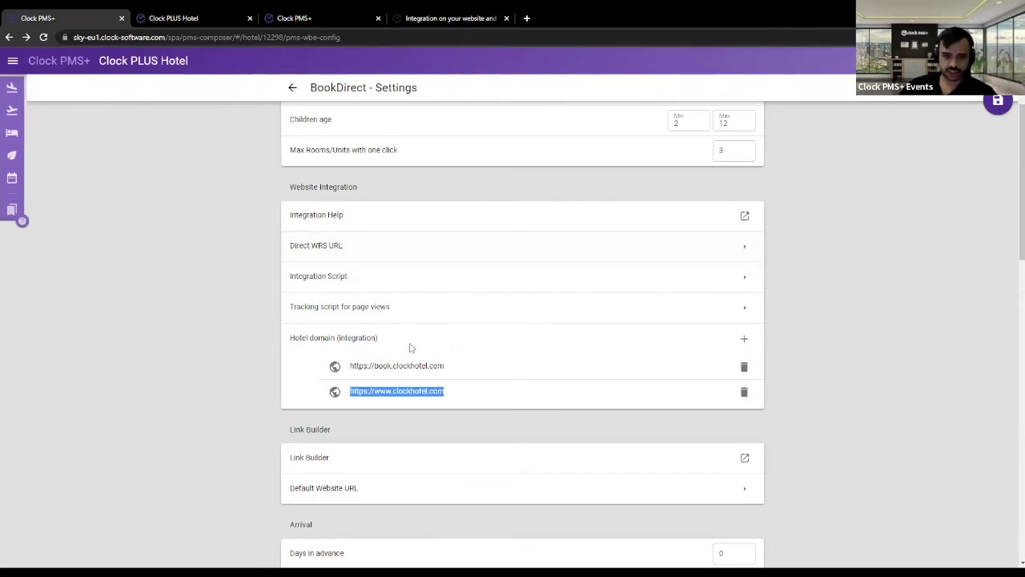
pyautogui.click(327, 279)
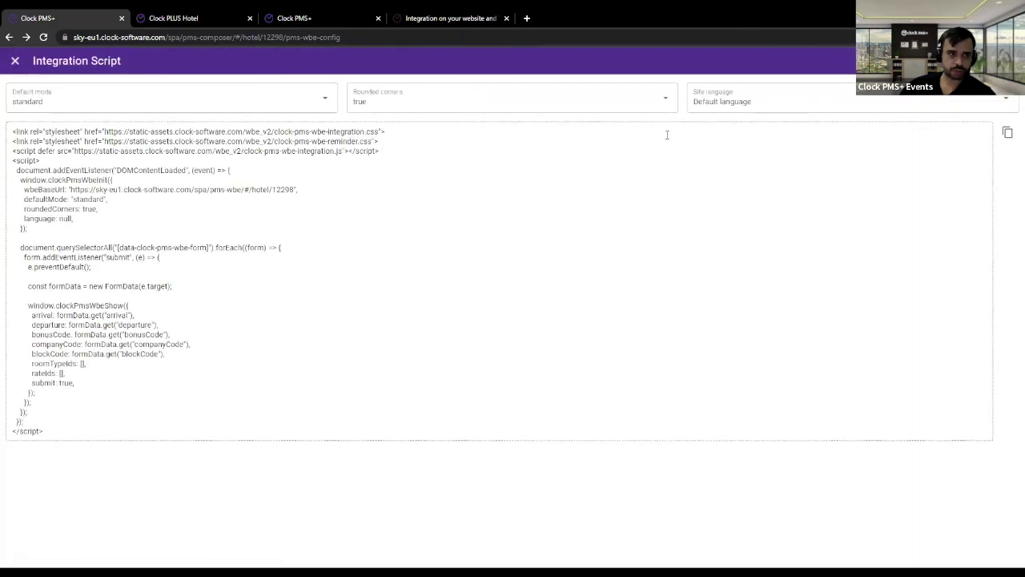
pyautogui.click(485, 110)
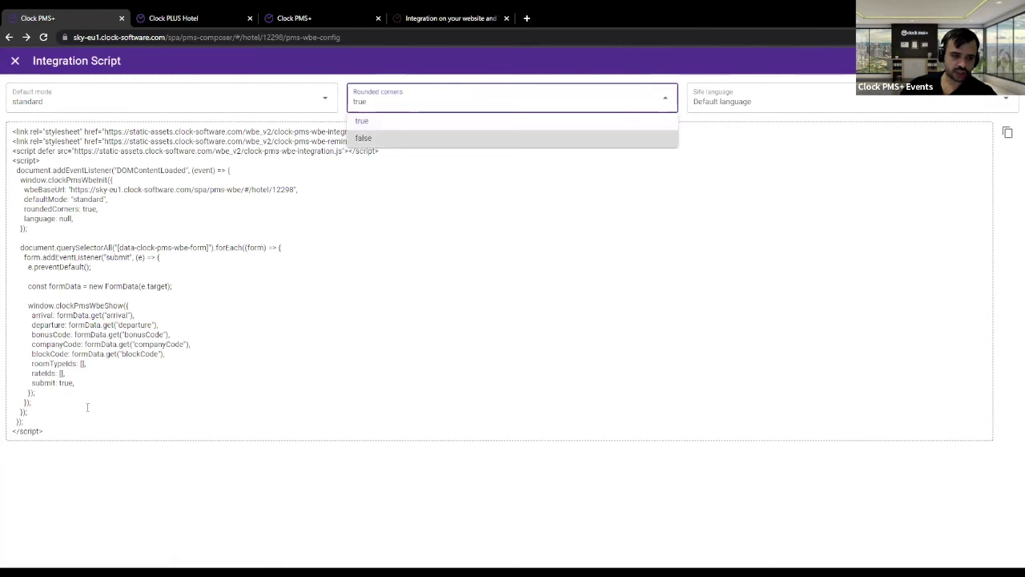
pyautogui.moveTo(32, 422); pyautogui.dragTo(205, 190)
pyautogui.click(16, 61)
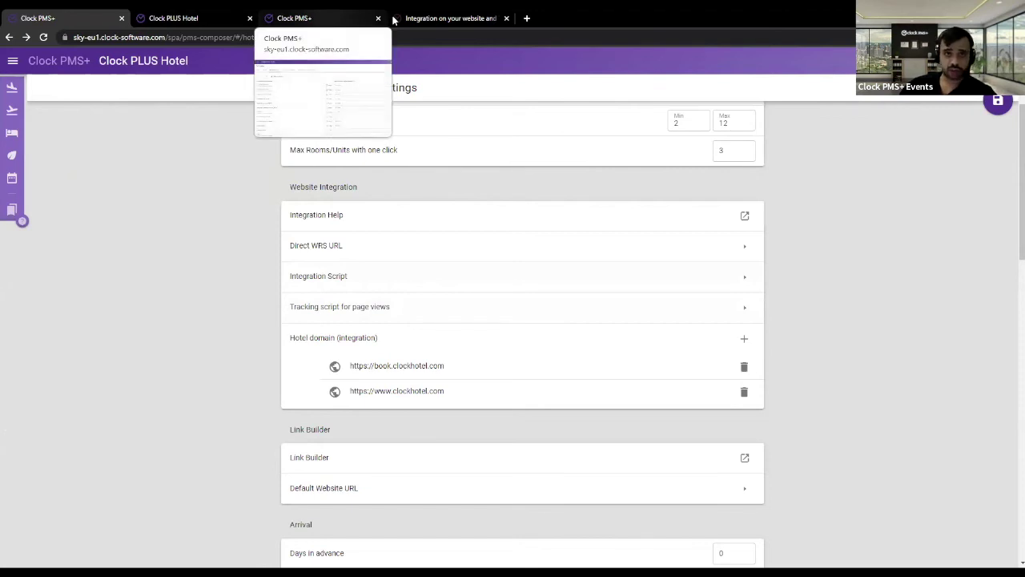
# - Return to the 'Integration on your website' article and highlight its title and introduction
pyautogui.click(428, 26)
pyautogui.scroll(5, 484, 305)
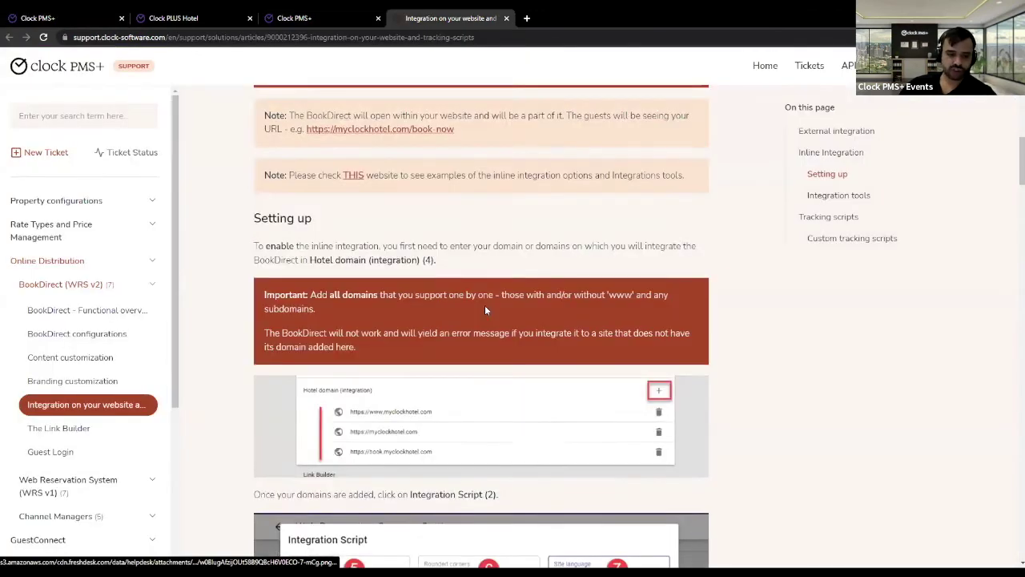
pyautogui.scroll(12, 484, 305)
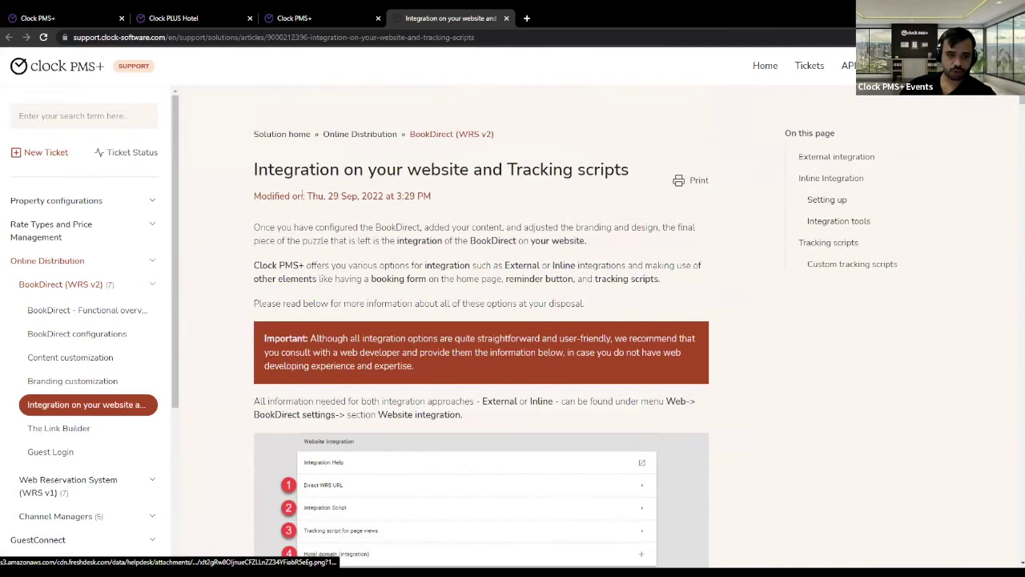
pyautogui.moveTo(260, 167); pyautogui.dragTo(631, 398)
pyautogui.click(785, 424)
# - Scroll past the script placement note and highlight the Integration tools heading
pyautogui.scroll(-3, 785, 425)
pyautogui.scroll(-2, 750, 417)
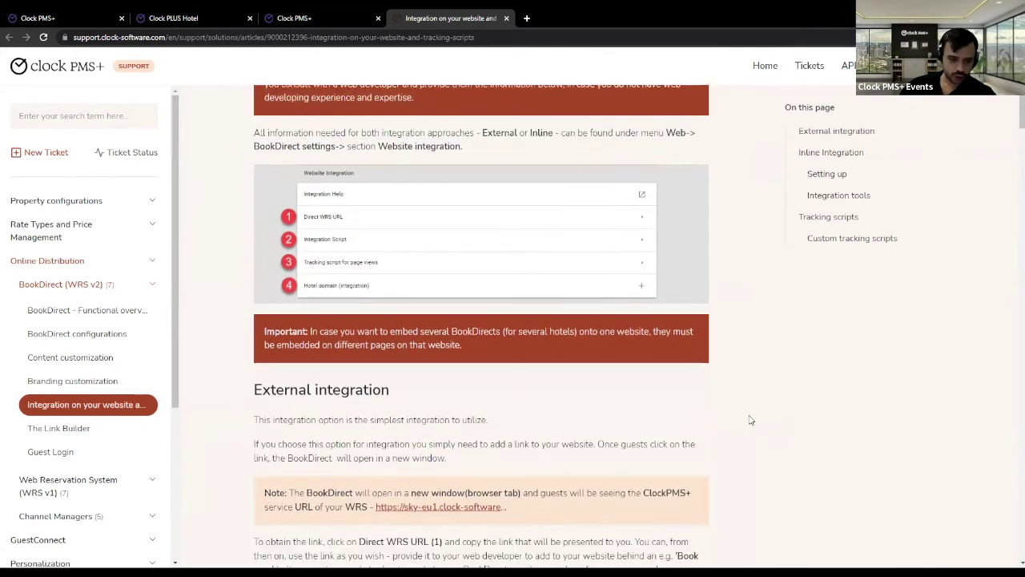
pyautogui.scroll(-1, 744, 412)
pyautogui.scroll(-1, 737, 406)
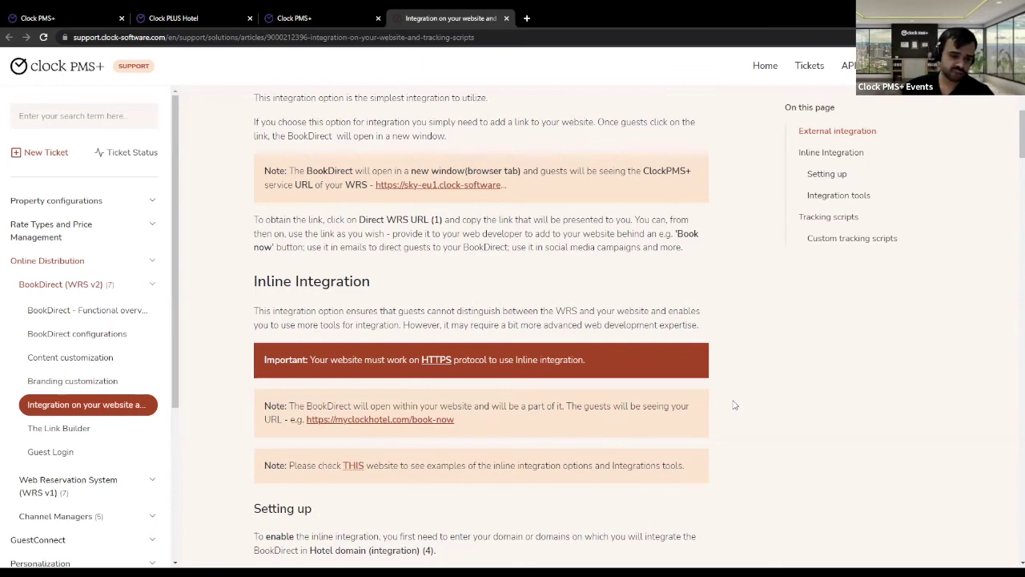
pyautogui.scroll(-4, 548, 398)
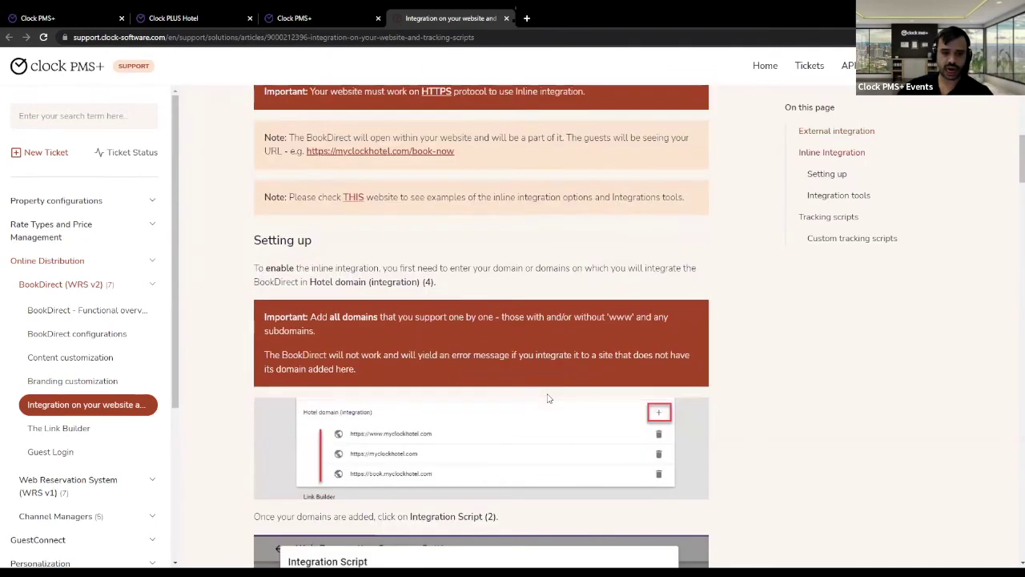
pyautogui.scroll(-3, 548, 399)
pyautogui.scroll(-4, 546, 392)
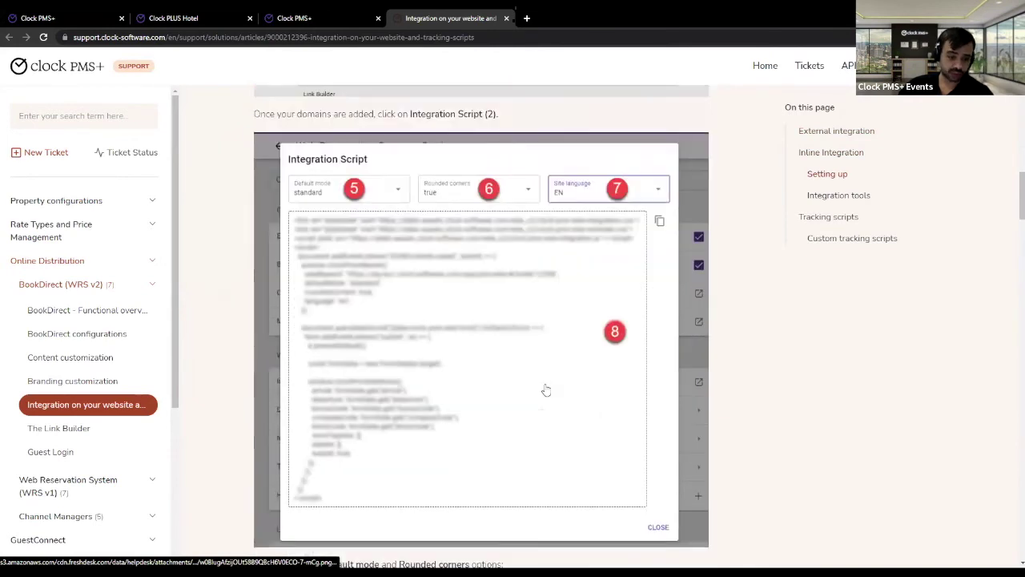
pyautogui.scroll(-7, 544, 387)
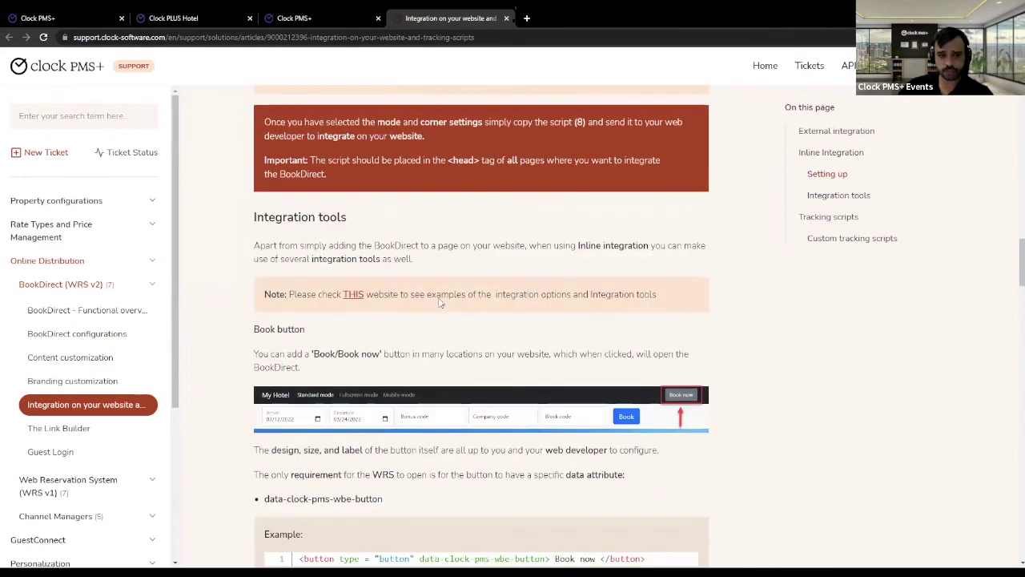
pyautogui.moveTo(253, 218); pyautogui.dragTo(352, 245)
# - Scroll past the Book button and Booking form requirements to the Reminder/Complete your booking demo video
pyautogui.click(451, 266)
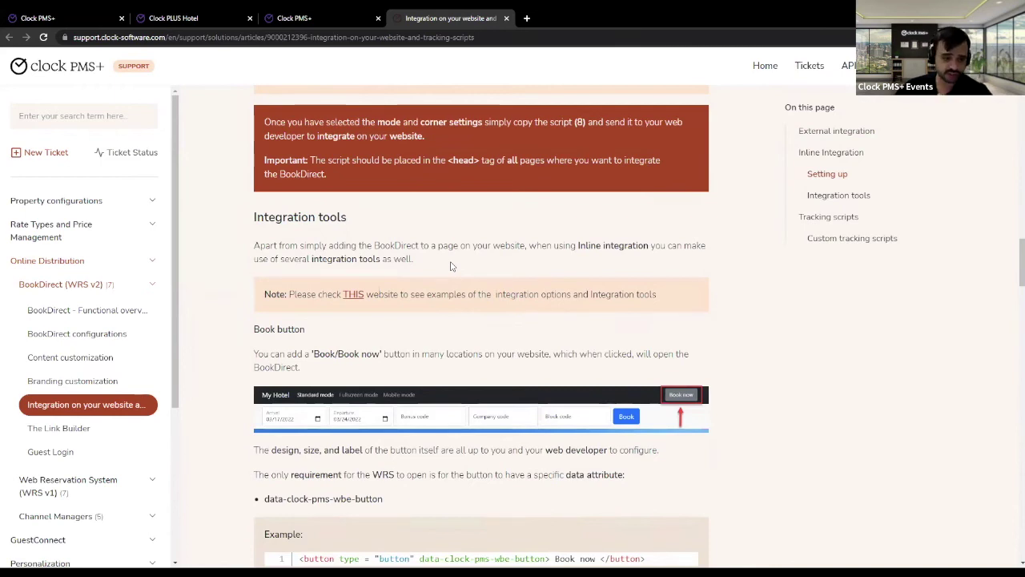
pyautogui.scroll(-3, 453, 260)
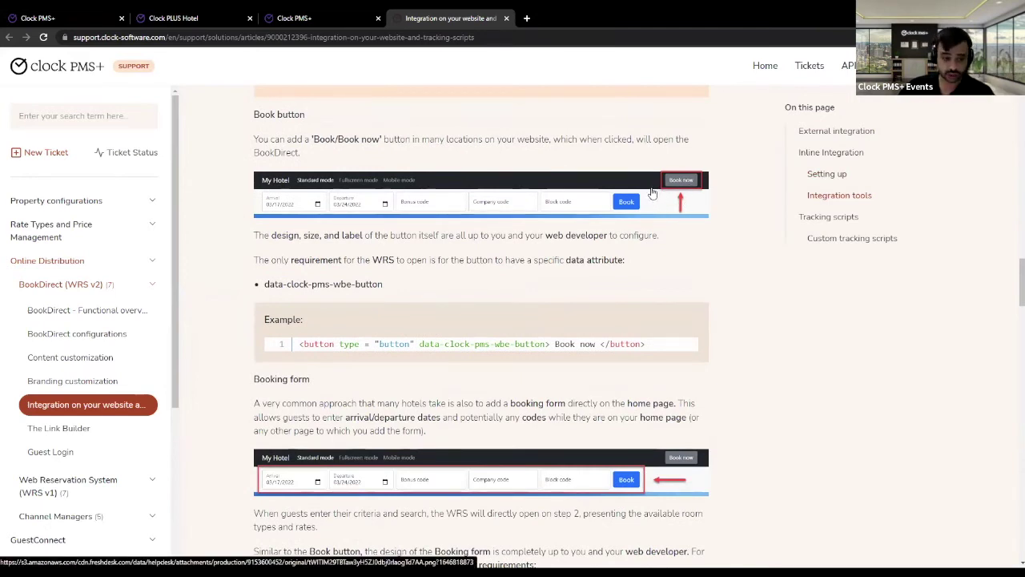
pyautogui.scroll(-2, 632, 226)
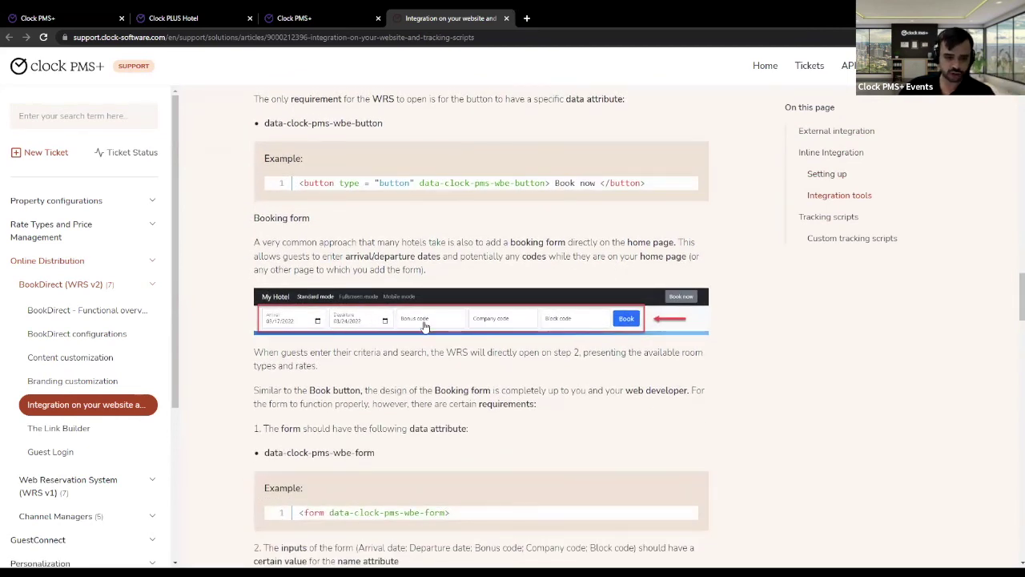
pyautogui.scroll(-1, 487, 342)
pyautogui.scroll(-2, 487, 342)
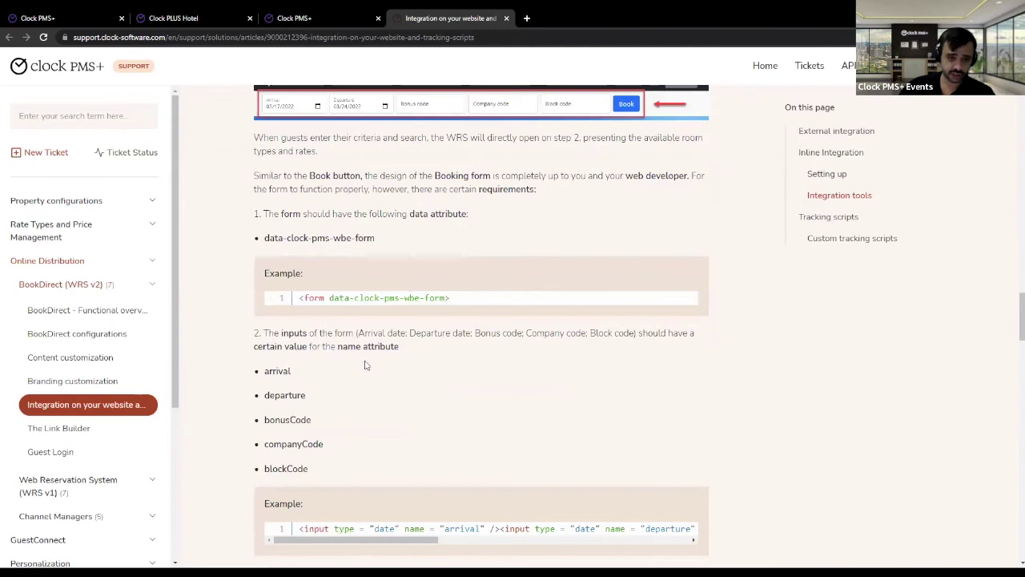
pyautogui.scroll(-4, 369, 358)
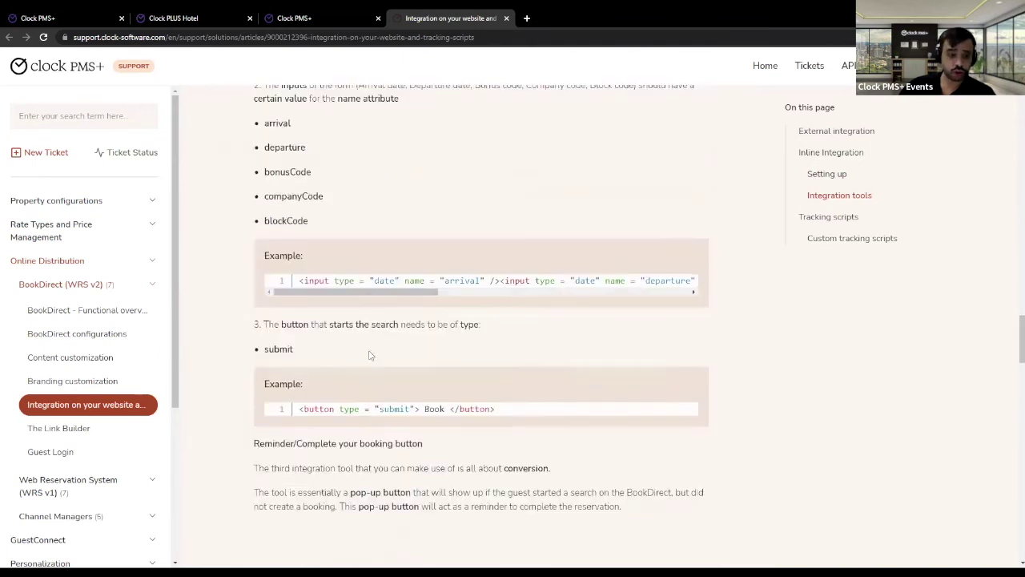
pyautogui.scroll(-1, 370, 352)
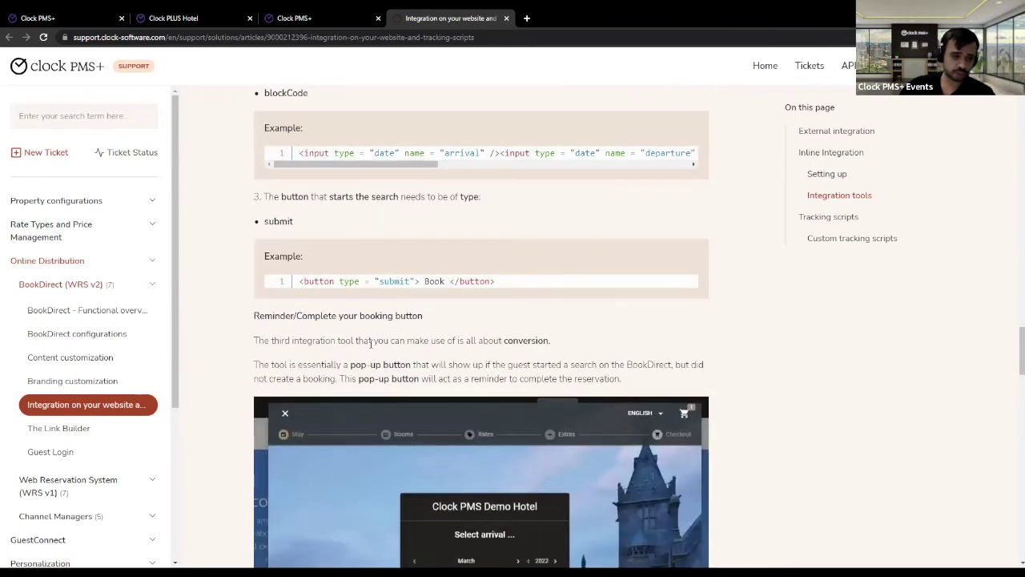
pyautogui.scroll(-4, 370, 340)
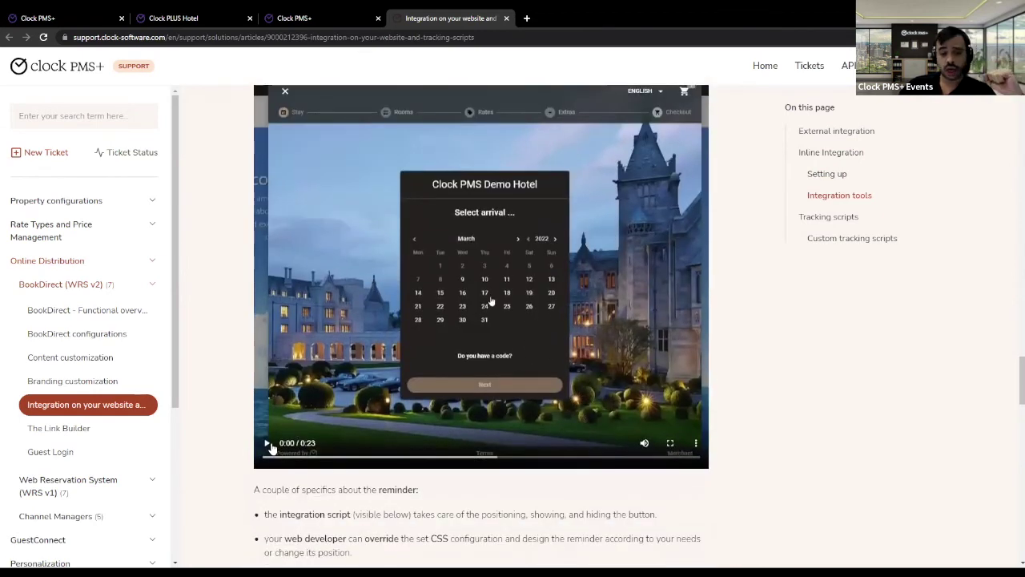
pyautogui.scroll(3, 405, 398)
pyautogui.scroll(-1, 401, 395)
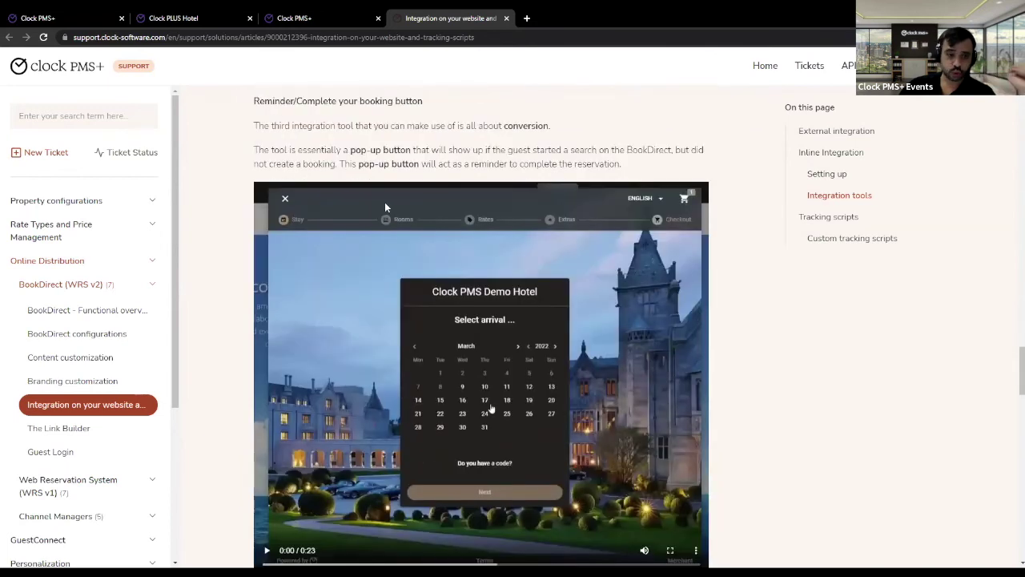
pyautogui.scroll(-1, 446, 351)
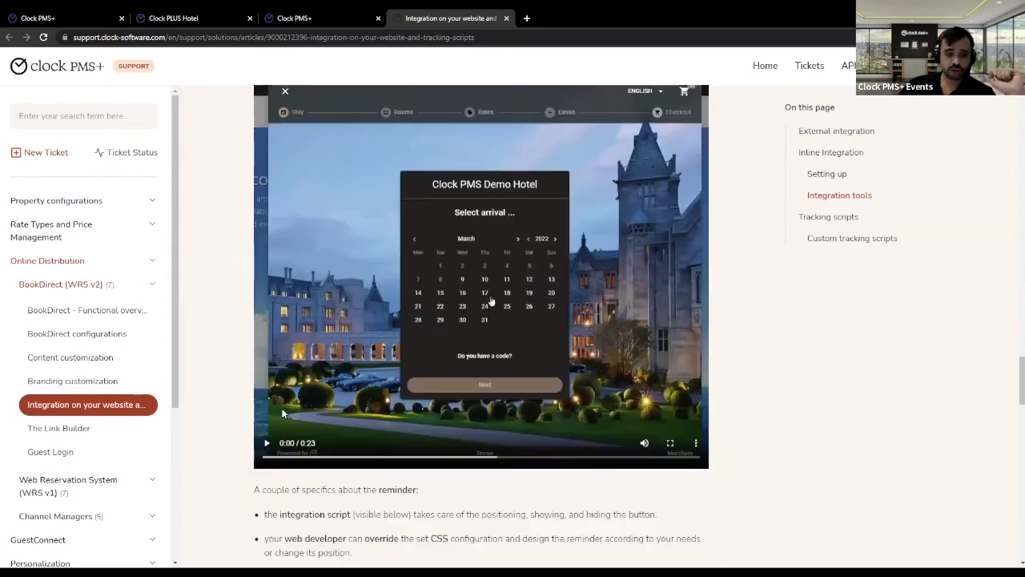
# - Play the reminder demo video, skip ahead to rates, and read on to the code example
pyautogui.click(446, 352)
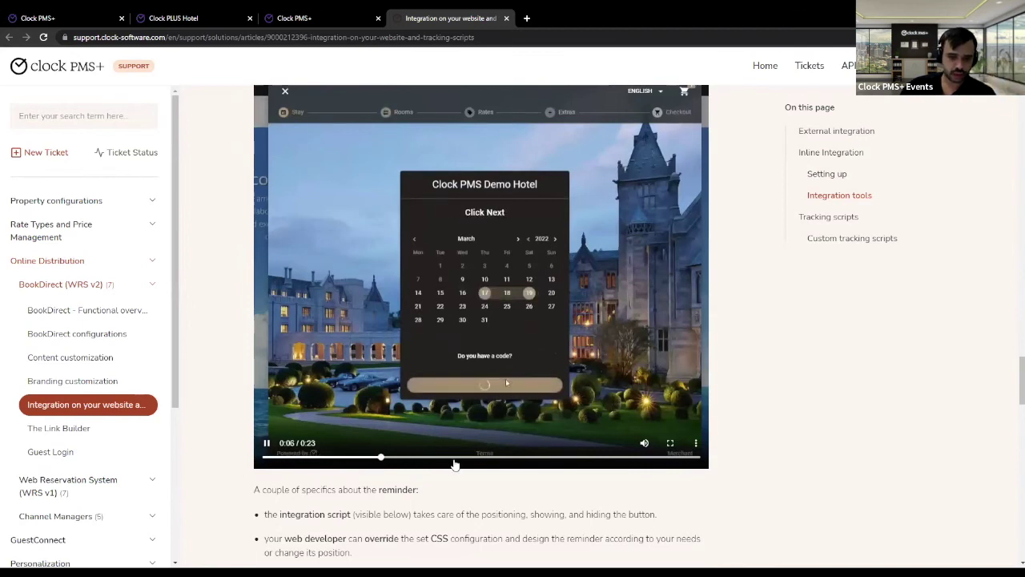
pyautogui.click(462, 463)
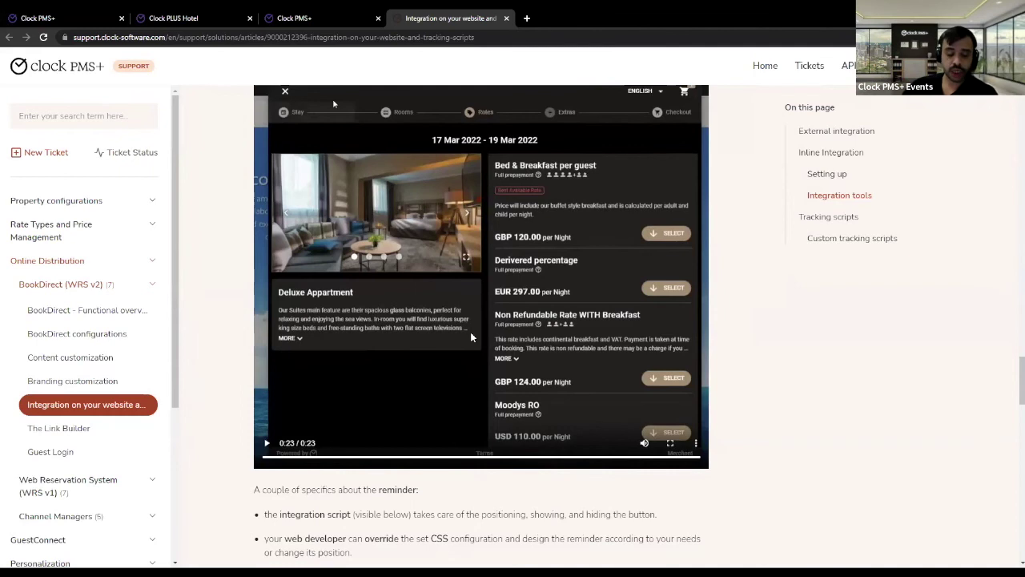
pyautogui.scroll(-1, 471, 337)
pyautogui.scroll(-1, 471, 338)
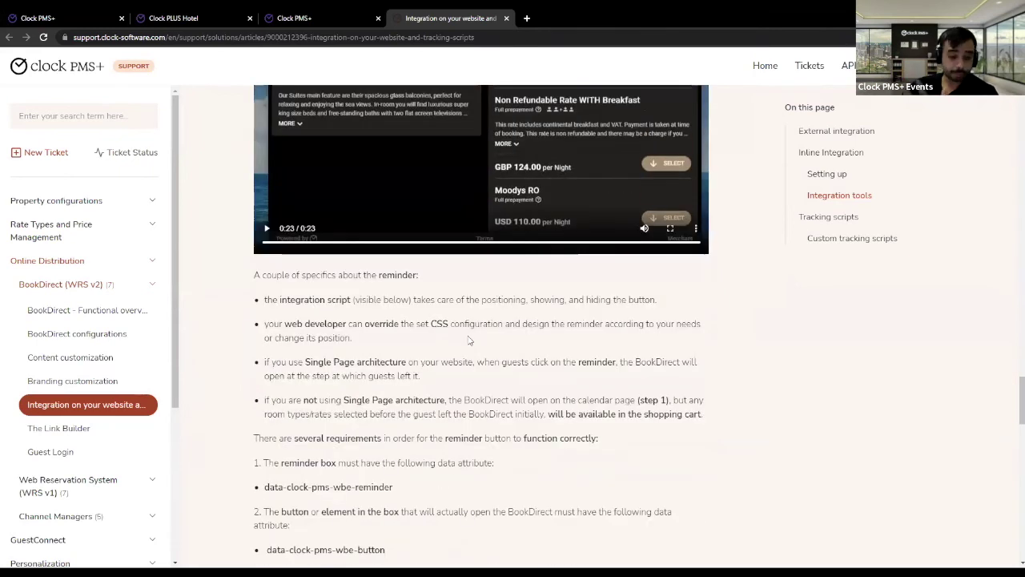
pyautogui.scroll(1, 342, 294)
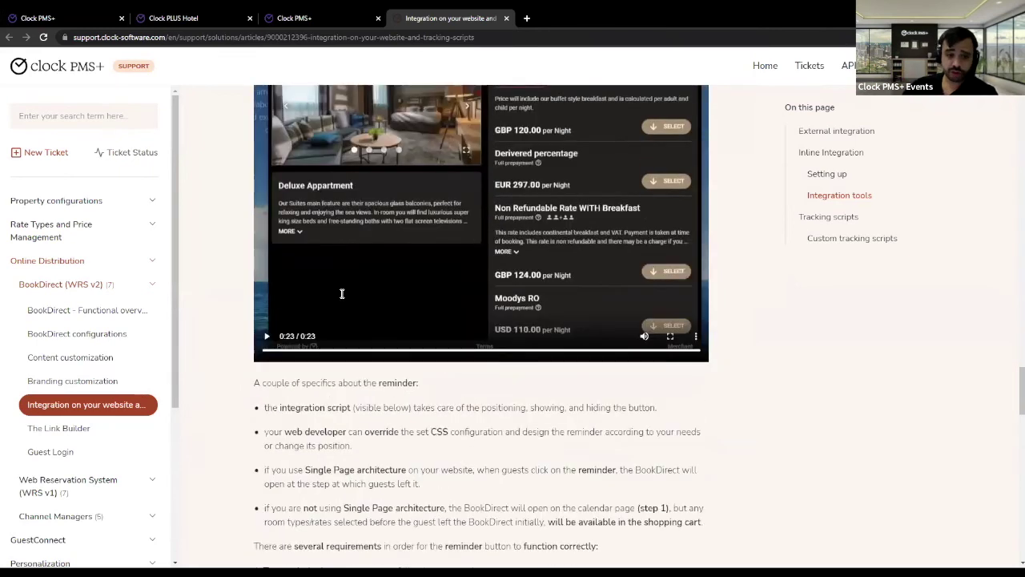
pyautogui.scroll(-2, 370, 287)
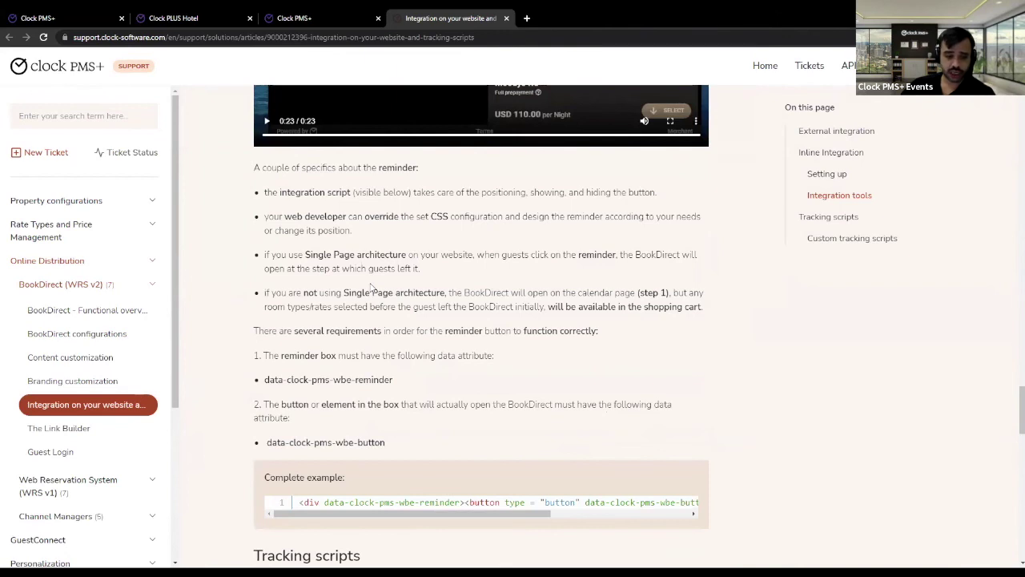
pyautogui.scroll(-1, 370, 287)
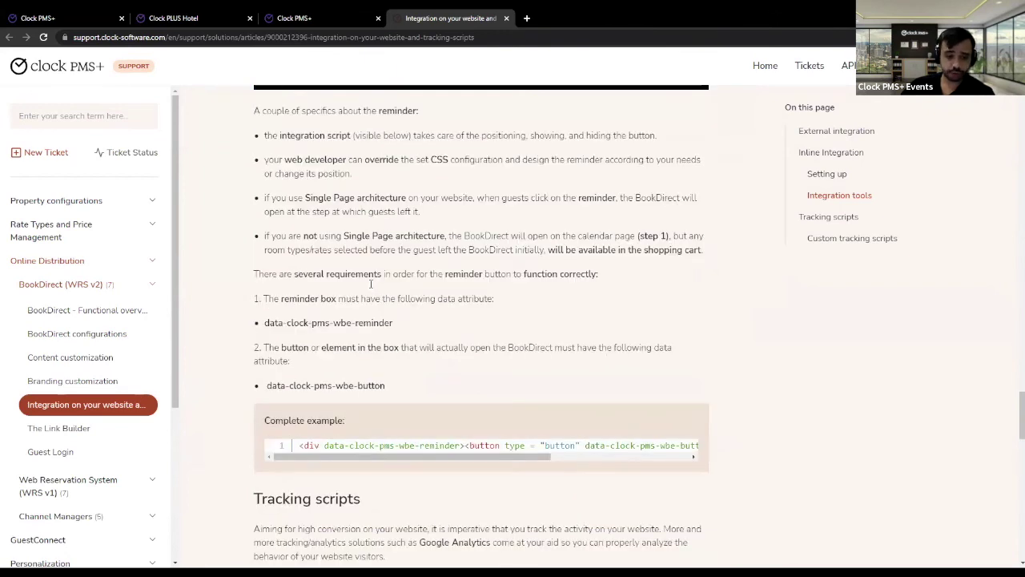
pyautogui.scroll(-1, 371, 283)
pyautogui.scroll(1, 368, 298)
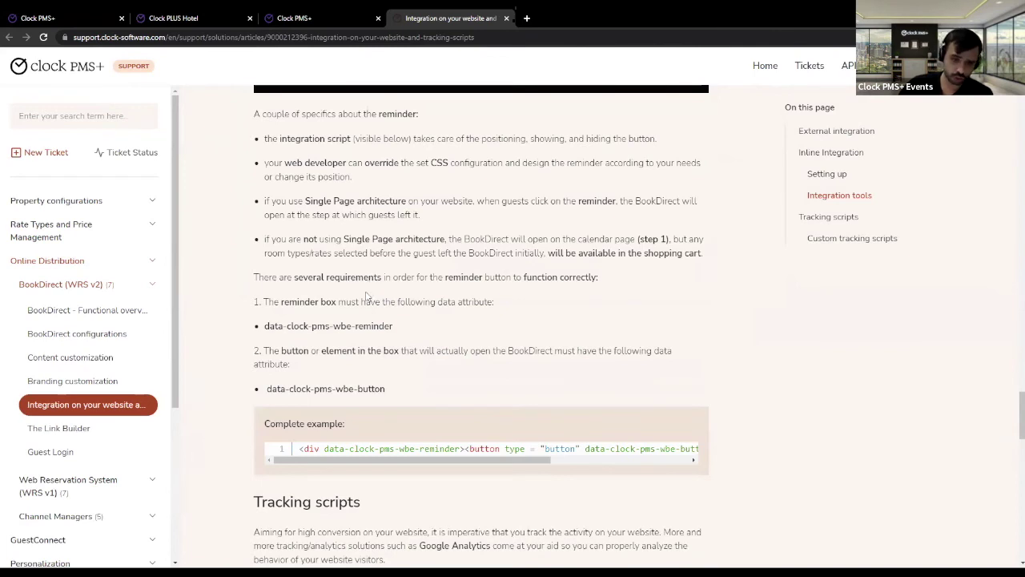
# - Highlight the reminder div in the data-attribute example, then continue to the Tracking scripts section
pyautogui.moveTo(305, 449); pyautogui.dragTo(446, 461)
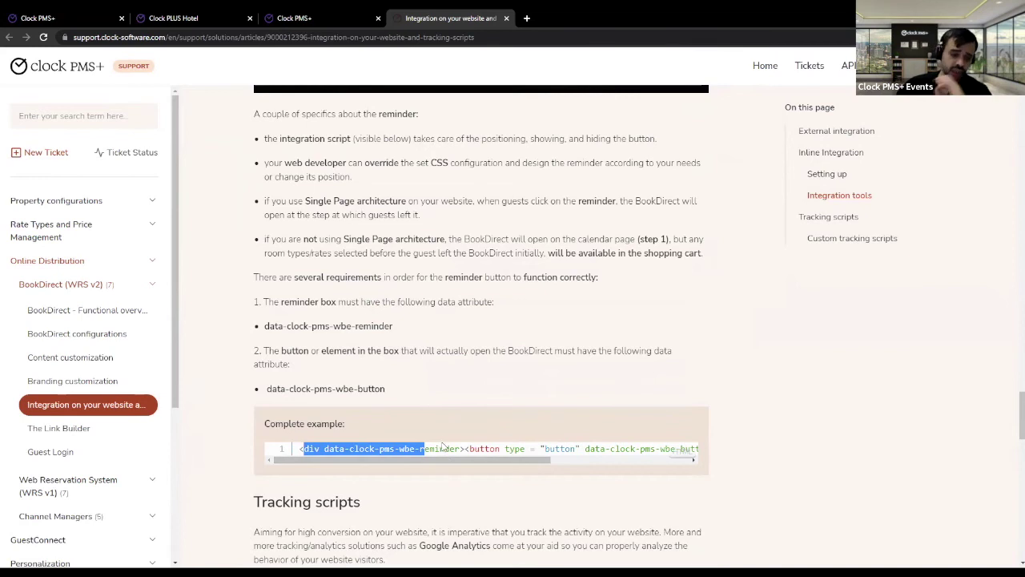
pyautogui.click(443, 393)
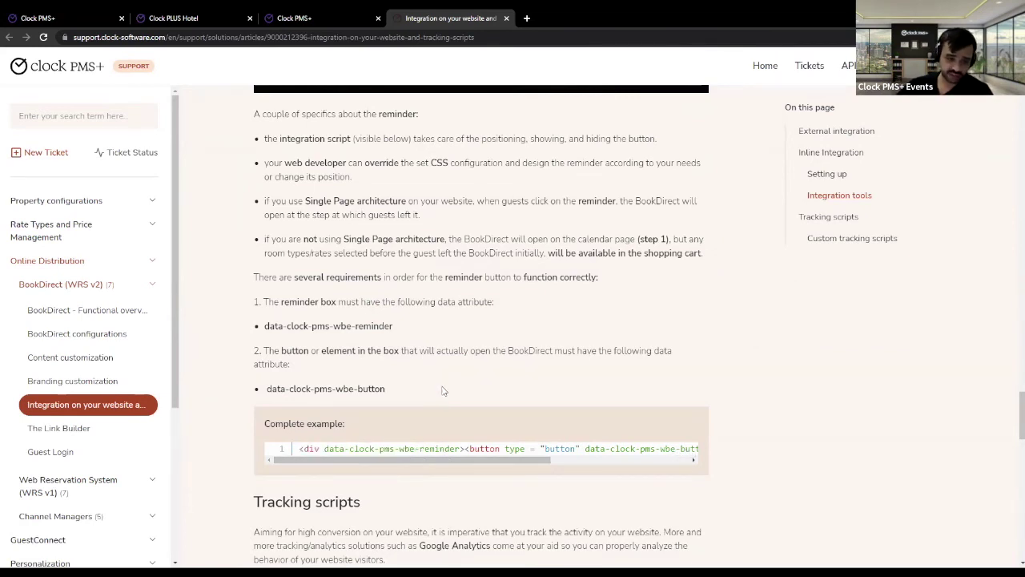
pyautogui.scroll(1, 381, 358)
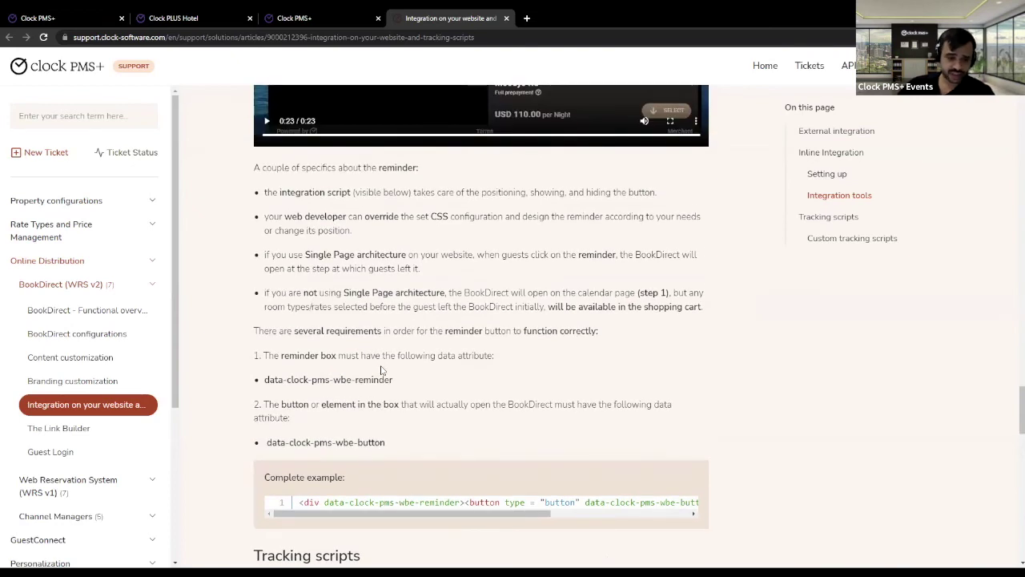
pyautogui.scroll(3, 381, 369)
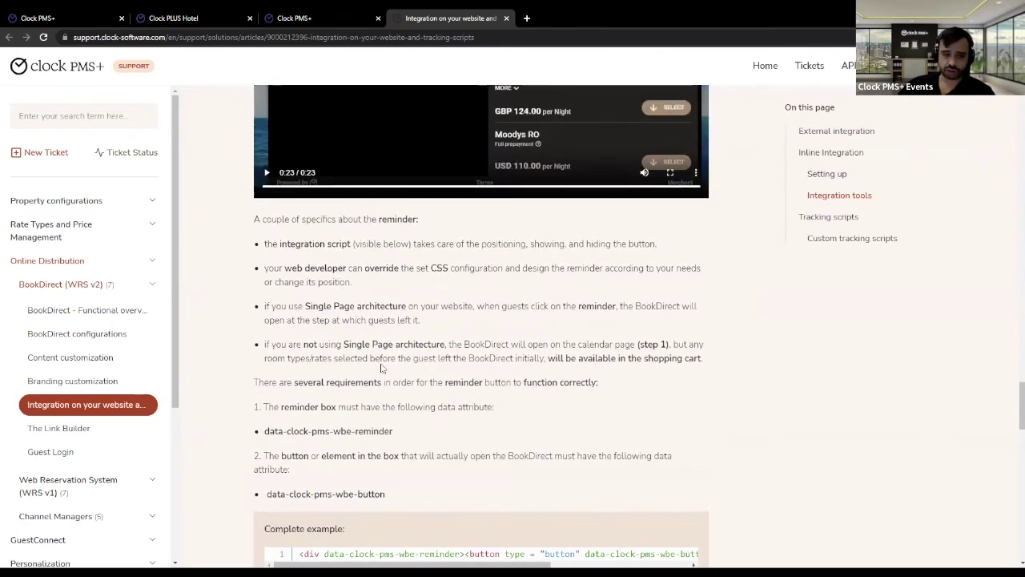
pyautogui.scroll(-3, 381, 367)
pyautogui.scroll(-5, 381, 365)
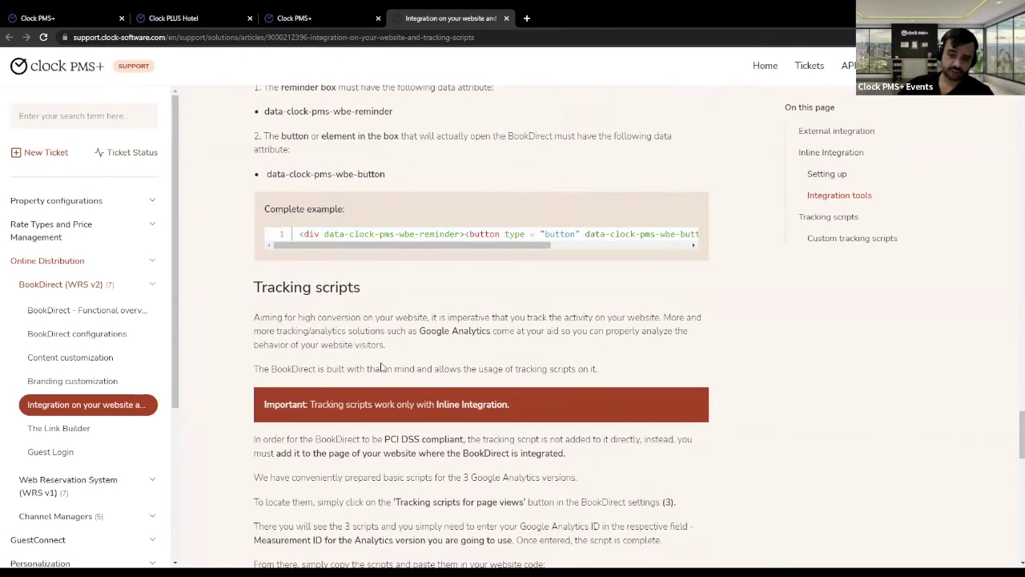
pyautogui.scroll(-1, 365, 366)
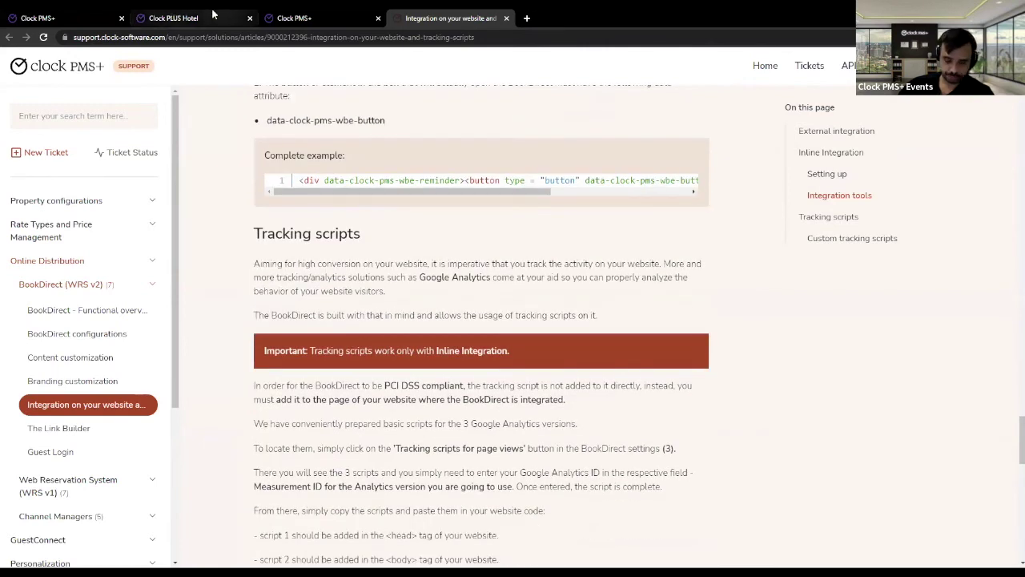
# - Return to BookDirect Settings and scroll to the Website Integration domains and BookDirect Rates
pyautogui.click(85, 13)
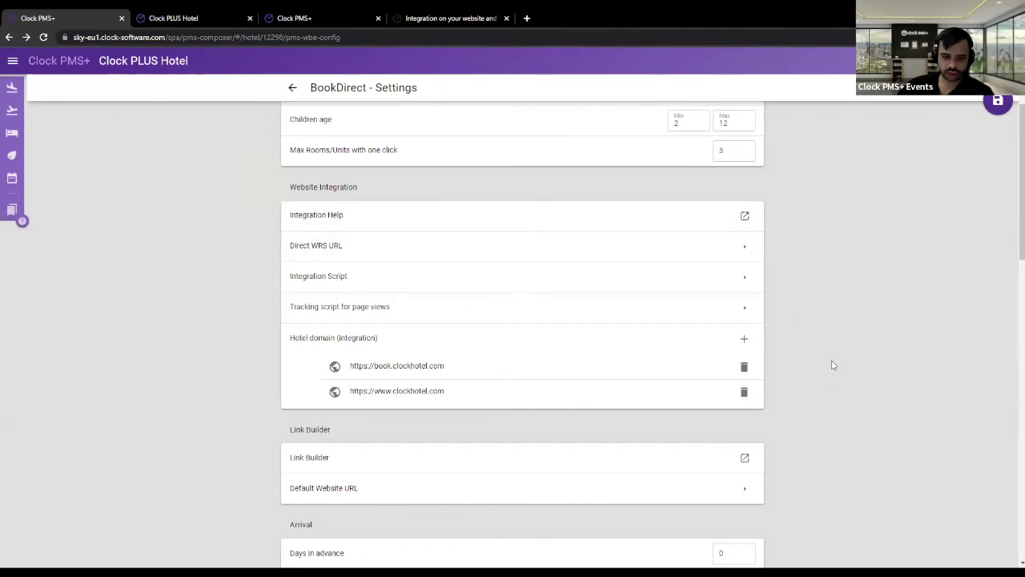
pyautogui.scroll(-4, 832, 356)
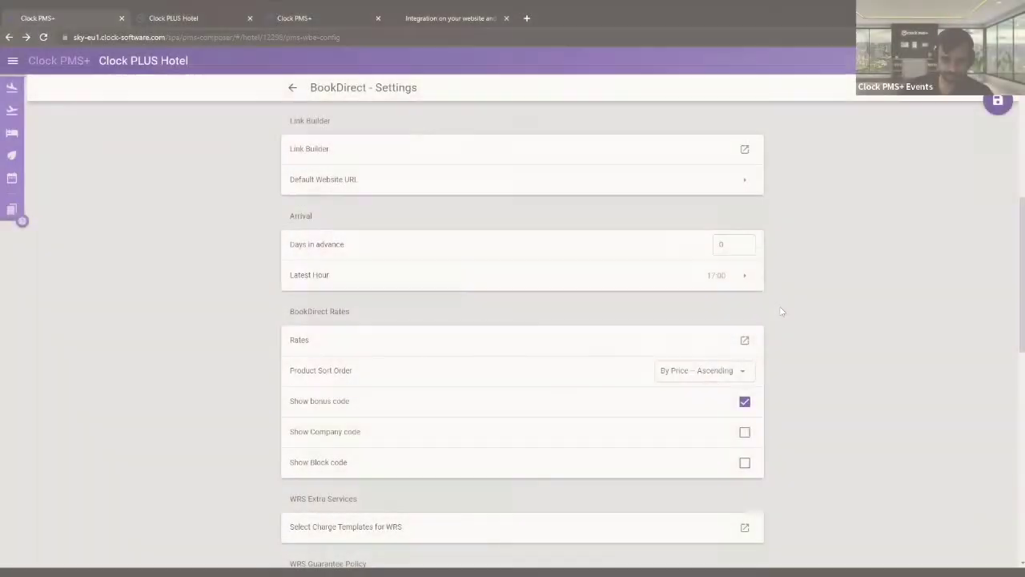
pyautogui.scroll(5, 782, 312)
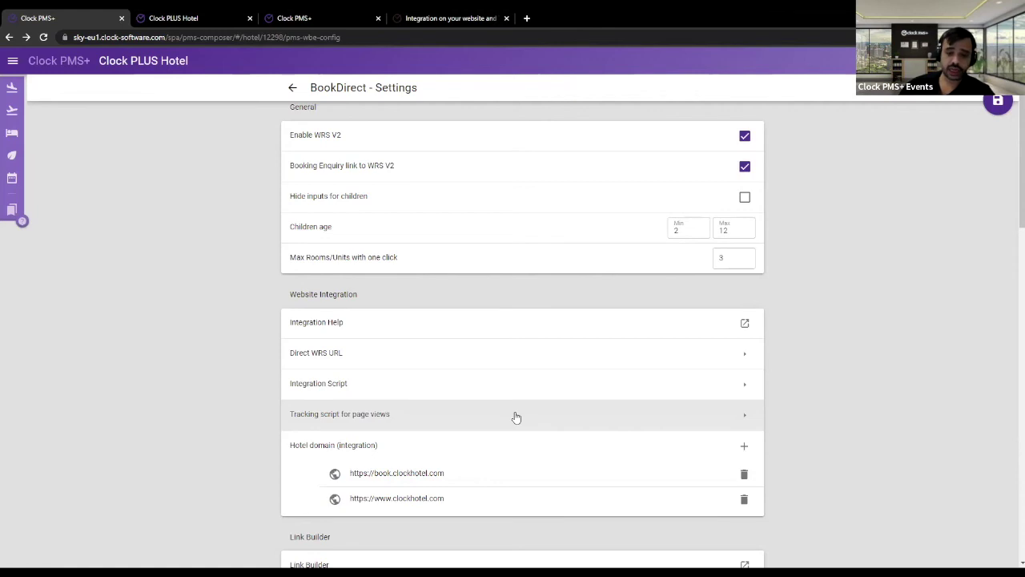
# - Open 'Tracking script for page views' showing the Universal Analytics and GA4 head and body snippets
pyautogui.click(475, 413)
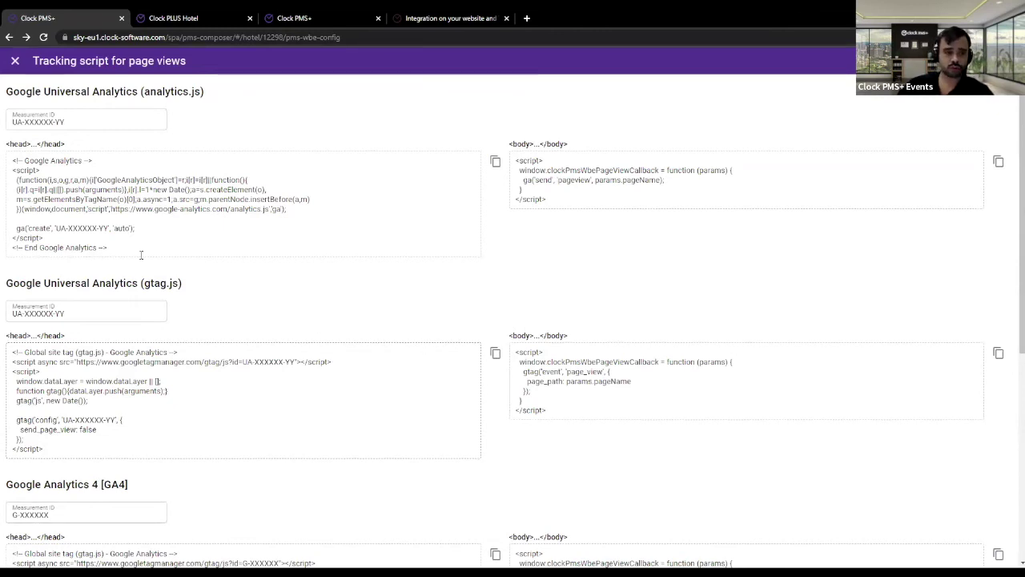
# - Highlight the analytics.js head snippet and its Measurement ID placeholder
pyautogui.moveTo(122, 246); pyautogui.dragTo(4, 160)
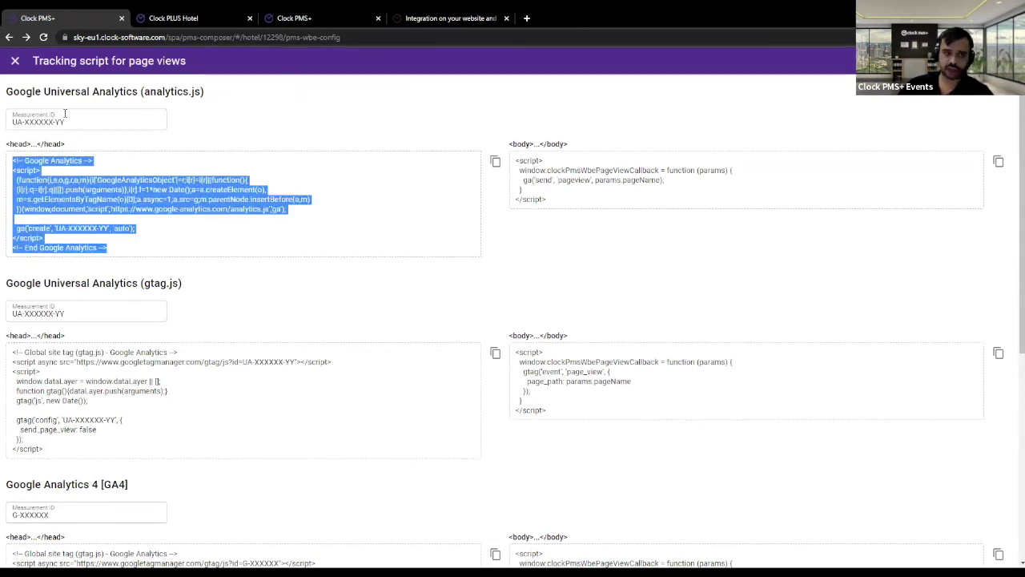
pyautogui.scroll(-2, 225, 324)
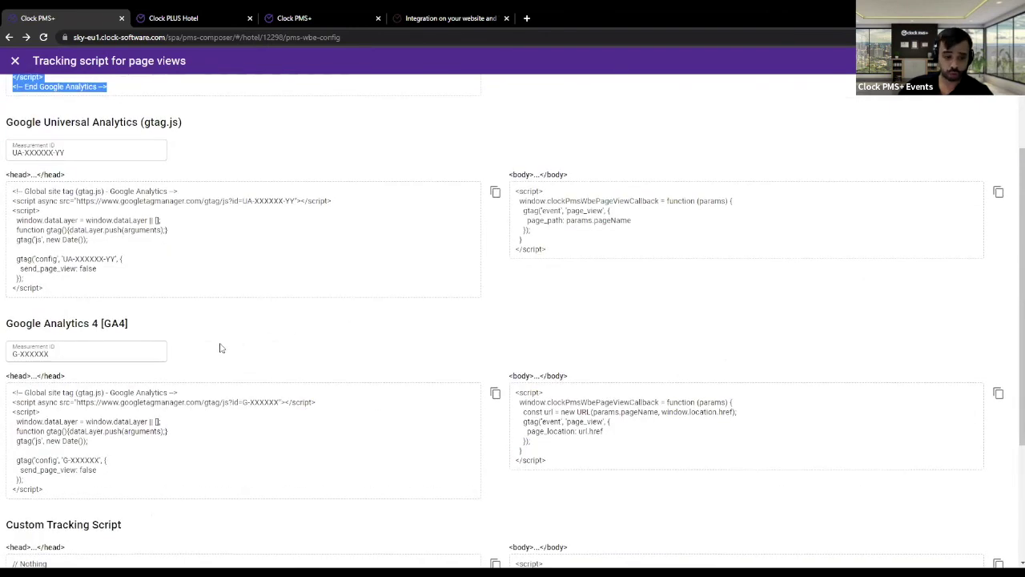
pyautogui.scroll(2, 118, 360)
pyautogui.moveTo(72, 122); pyautogui.dragTo(2, 118)
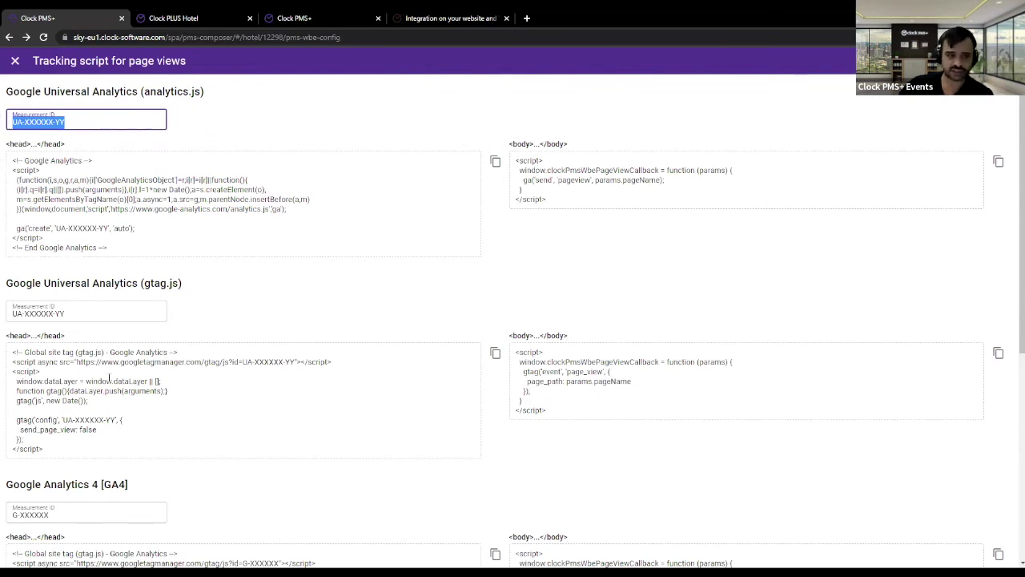
# - Highlight the gtag.js Measurement ID, head and body code and <head> placement label, then close the dialog
pyautogui.moveTo(71, 310); pyautogui.dragTo(4, 304)
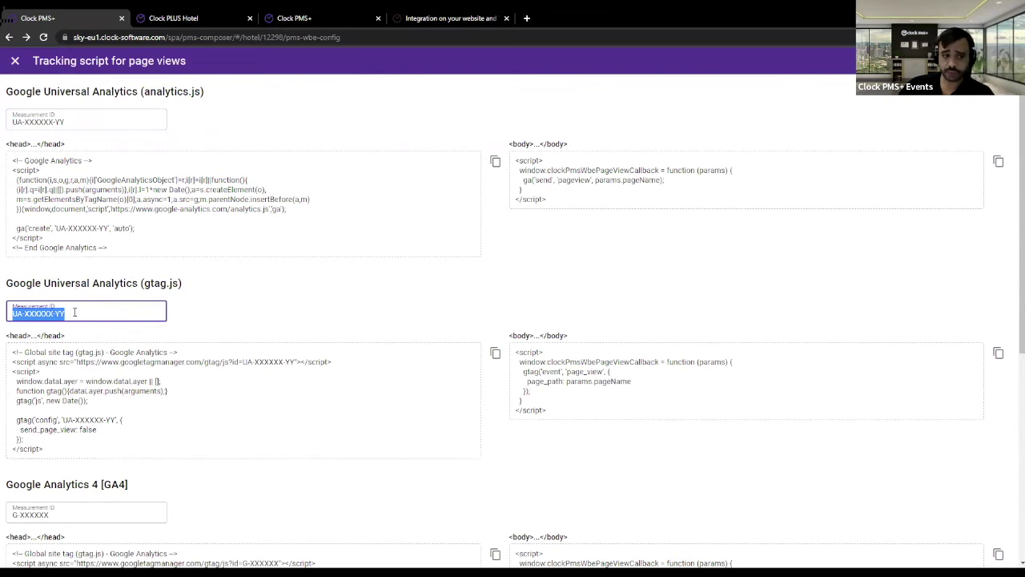
pyautogui.moveTo(46, 450); pyautogui.dragTo(10, 346)
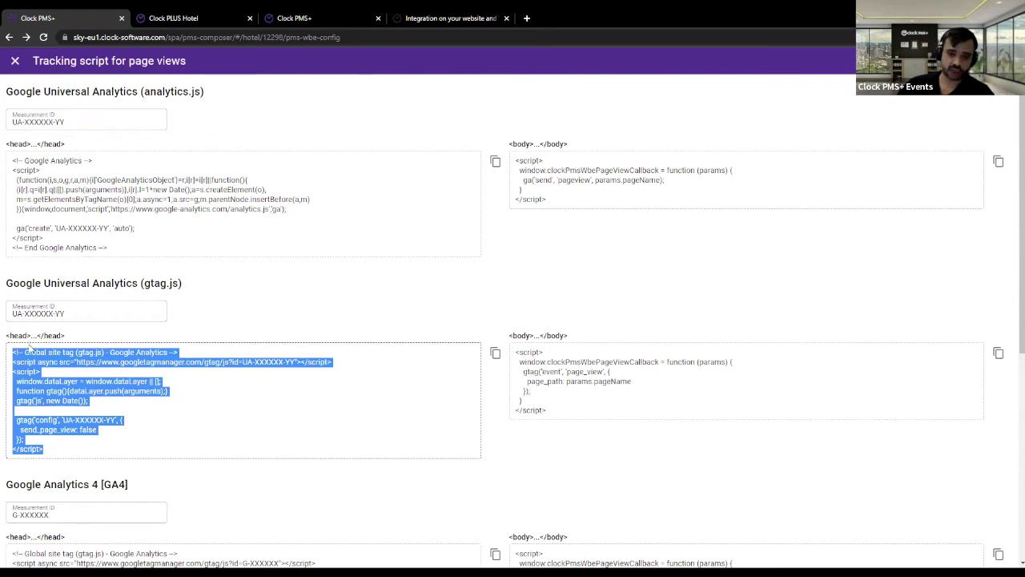
pyautogui.moveTo(548, 412); pyautogui.dragTo(566, 336)
pyautogui.moveTo(60, 449); pyautogui.dragTo(5, 328)
pyautogui.tripleClick(39, 333)
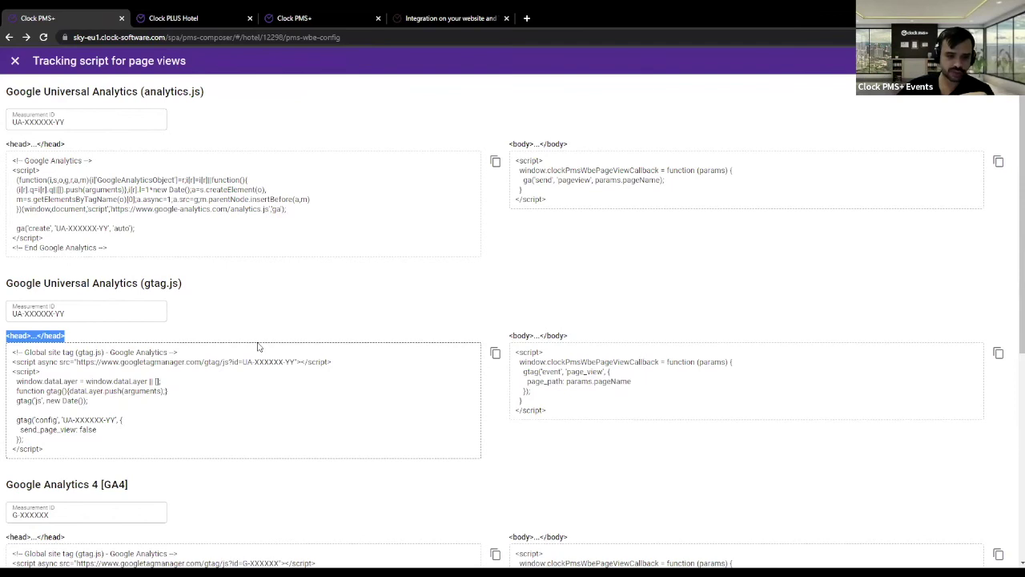
pyautogui.click(15, 64)
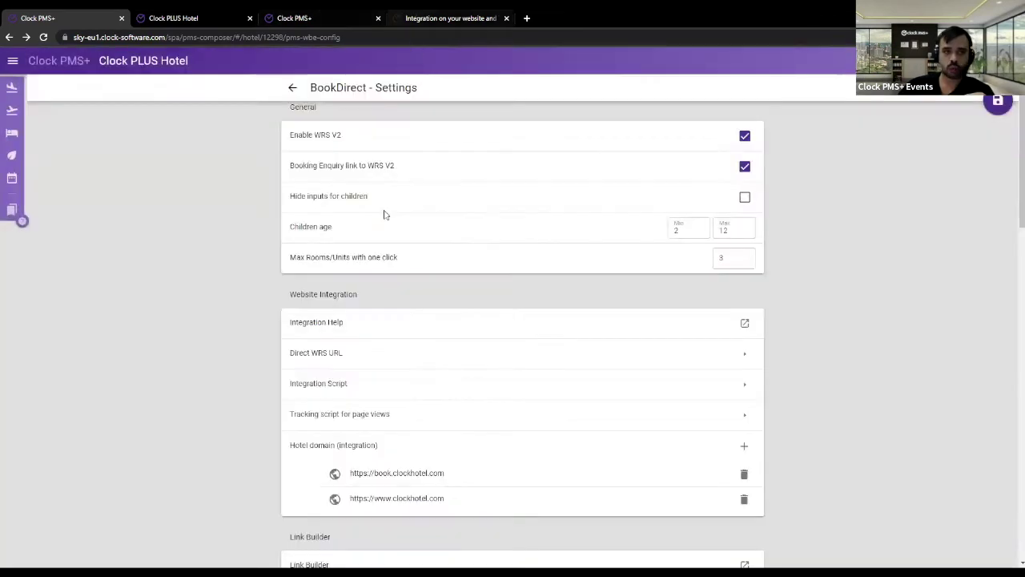
# - In the integration article, highlight the External integration explanation and its note
pyautogui.click(412, 15)
pyautogui.scroll(10, 361, 280)
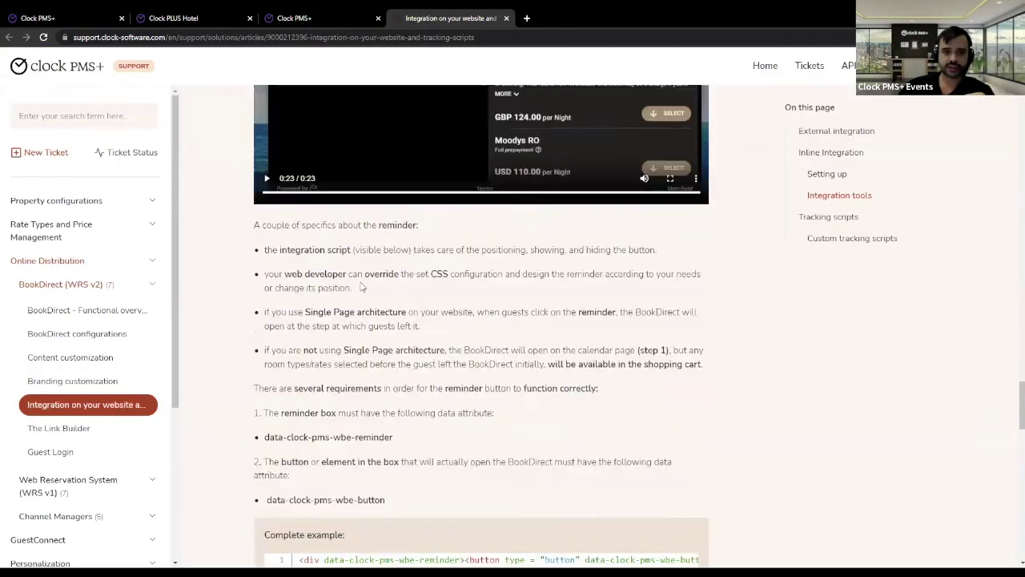
pyautogui.scroll(15, 358, 301)
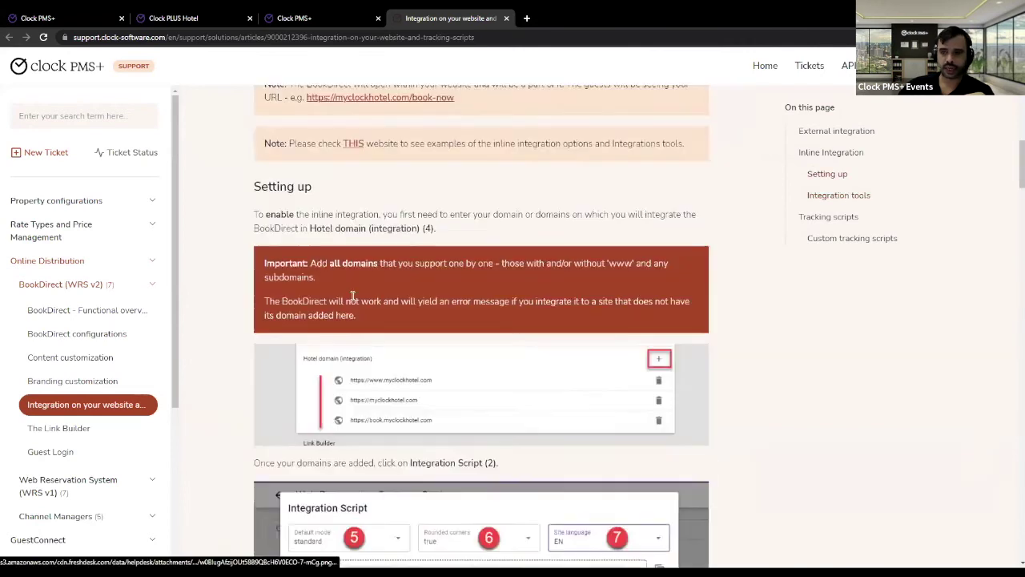
pyautogui.scroll(1, 348, 296)
pyautogui.scroll(-3, 349, 296)
pyautogui.moveTo(255, 280); pyautogui.dragTo(548, 426)
pyautogui.scroll(3, 454, 324)
pyautogui.moveTo(255, 282); pyautogui.dragTo(439, 312)
pyautogui.moveTo(470, 344); pyautogui.dragTo(534, 394)
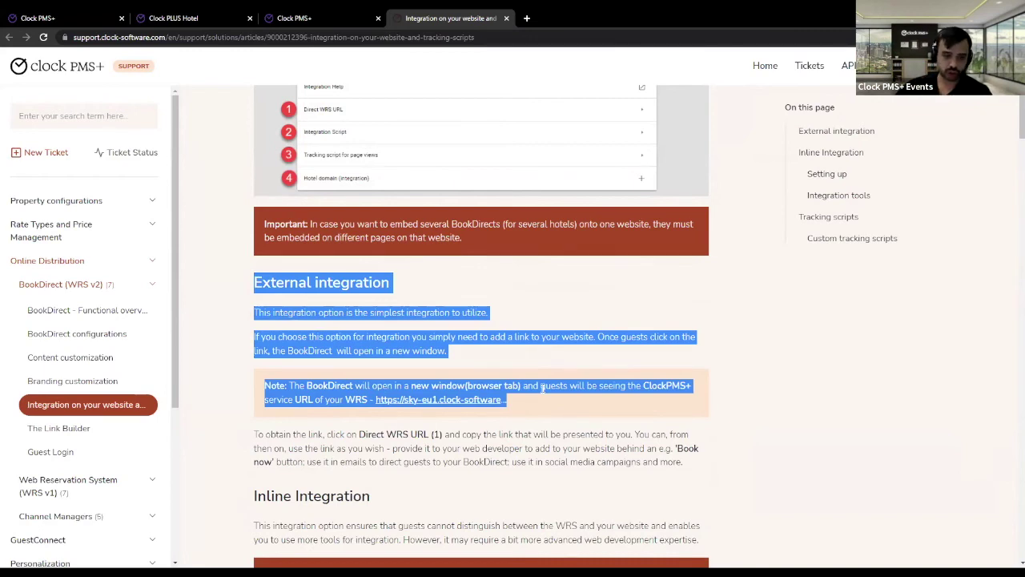
pyautogui.click(557, 427)
# - Highlight the Inline Integration heading and notes, then return to the hotel's Templates page
pyautogui.scroll(-3, 354, 270)
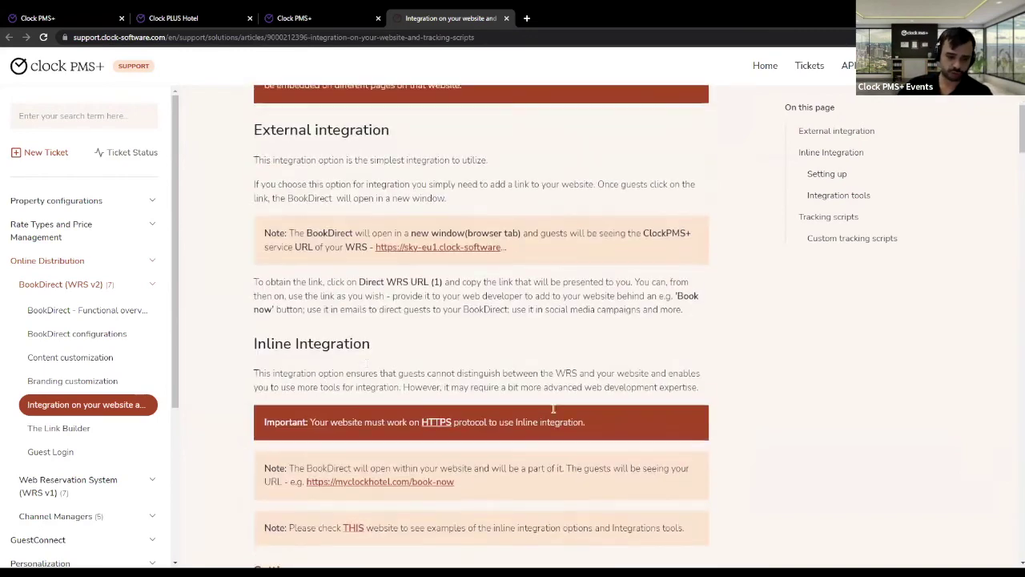
pyautogui.moveTo(253, 228); pyautogui.dragTo(552, 353)
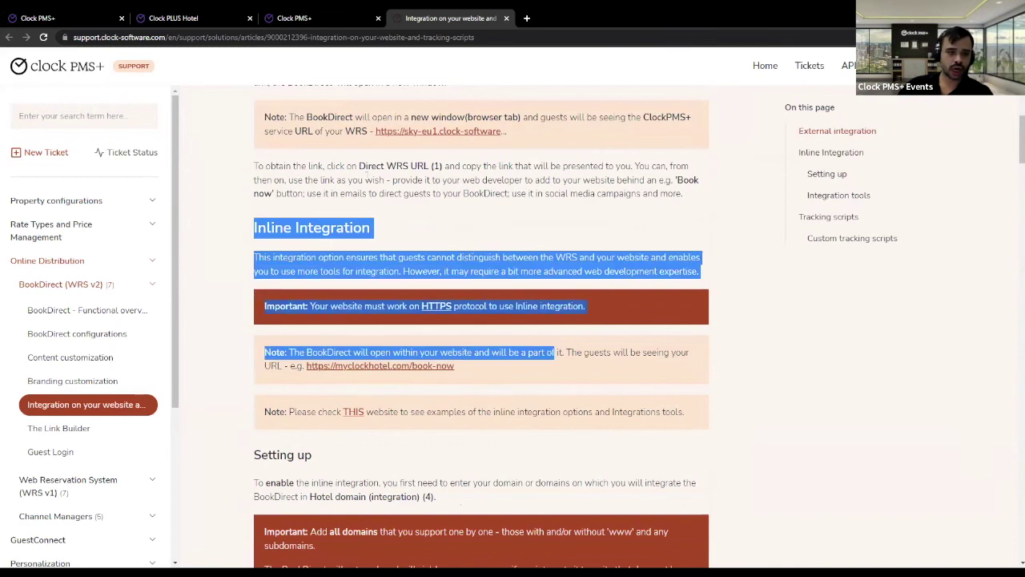
pyautogui.click(212, 17)
pyautogui.click(300, 15)
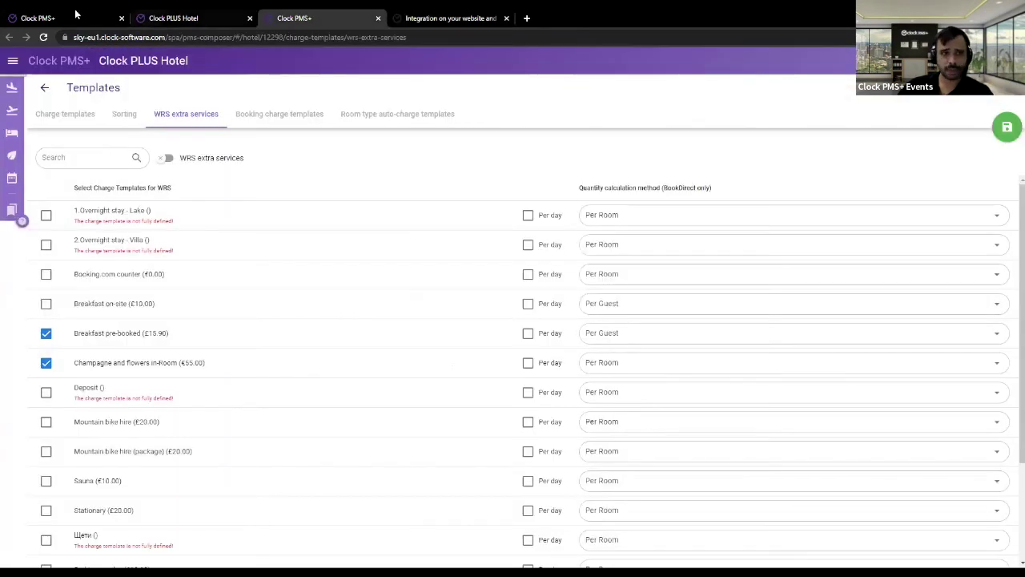
# - On BookDirect Settings, glance at the Integration Script, then review the GA4 head code in the tracking scripts
pyautogui.click(72, 18)
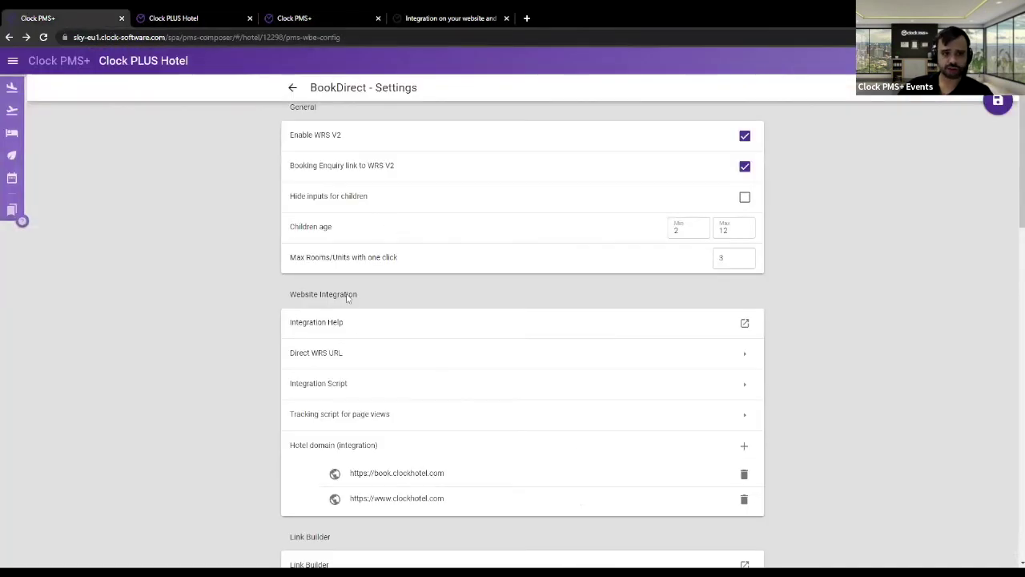
pyautogui.click(337, 395)
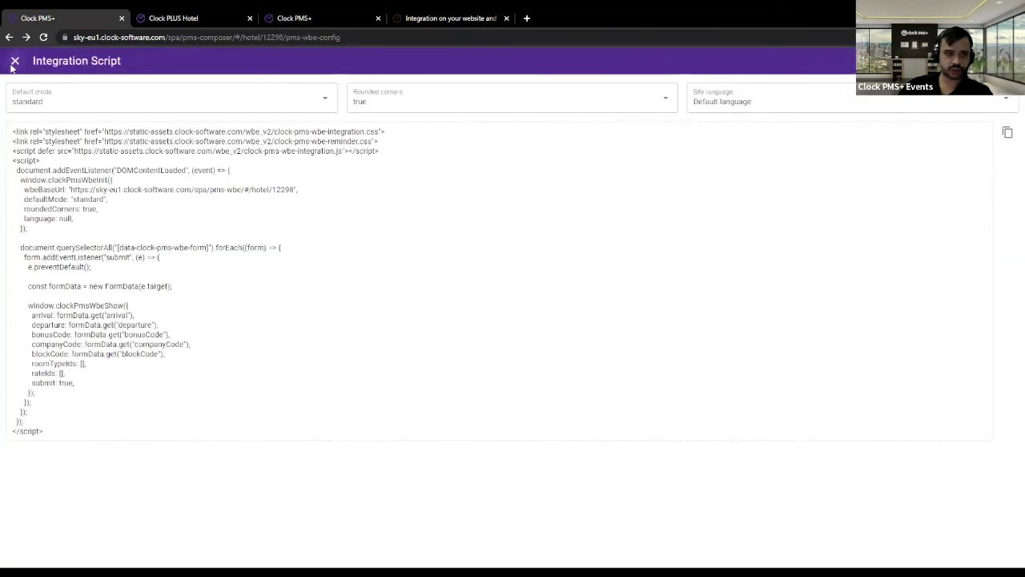
pyautogui.click(14, 88)
pyautogui.click(345, 414)
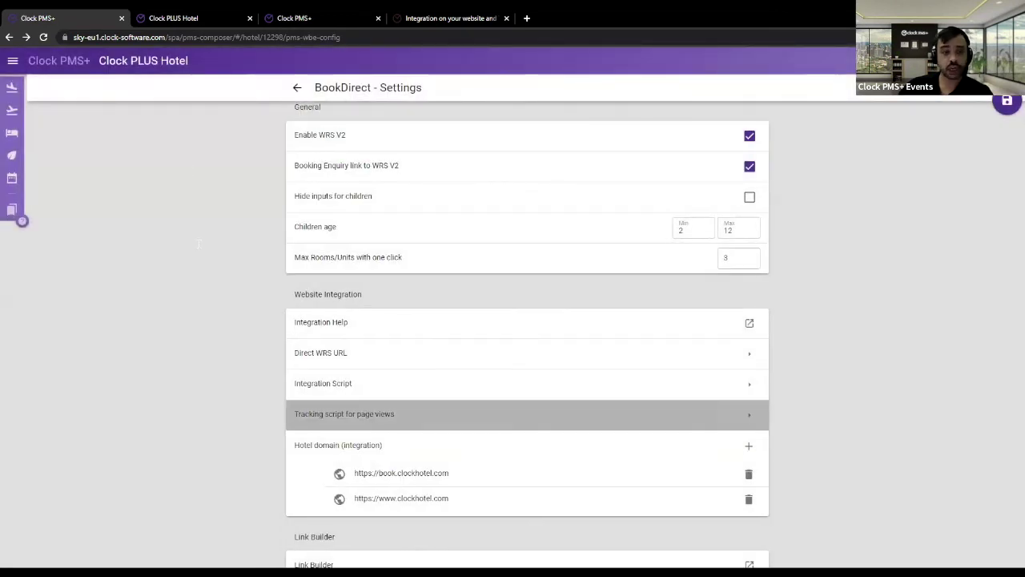
pyautogui.scroll(-5, 199, 245)
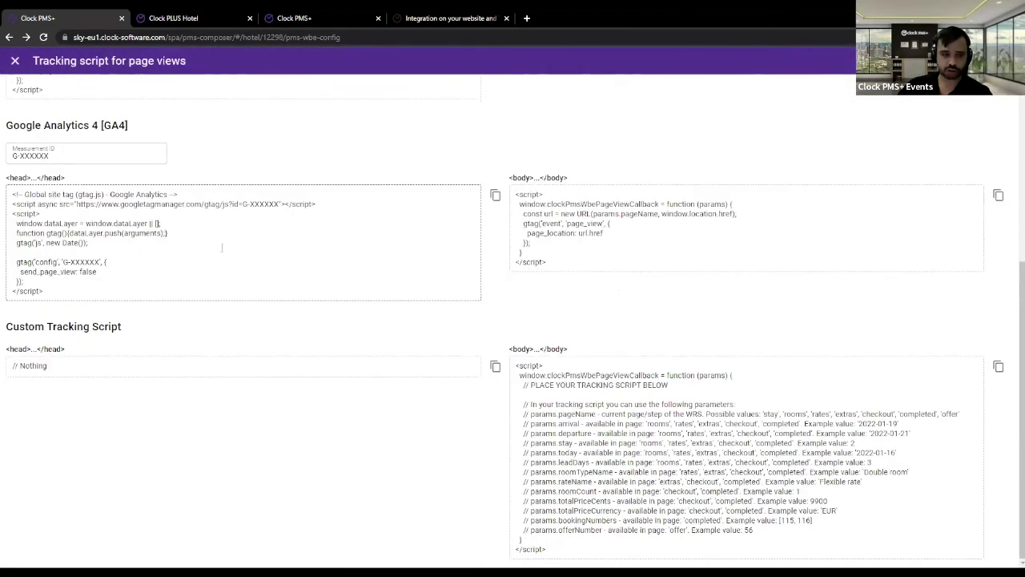
pyautogui.moveTo(68, 292); pyautogui.dragTo(41, 240)
pyautogui.click(348, 441)
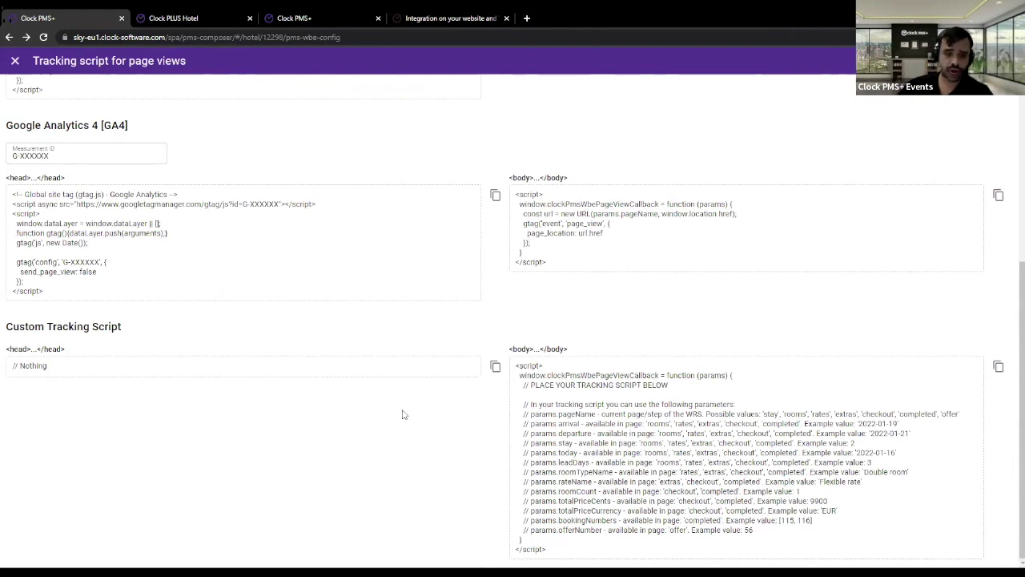
# - Review the Custom Tracking Script's </body> placement and the arrival through roomCount parameters, then close the window
pyautogui.click(548, 394)
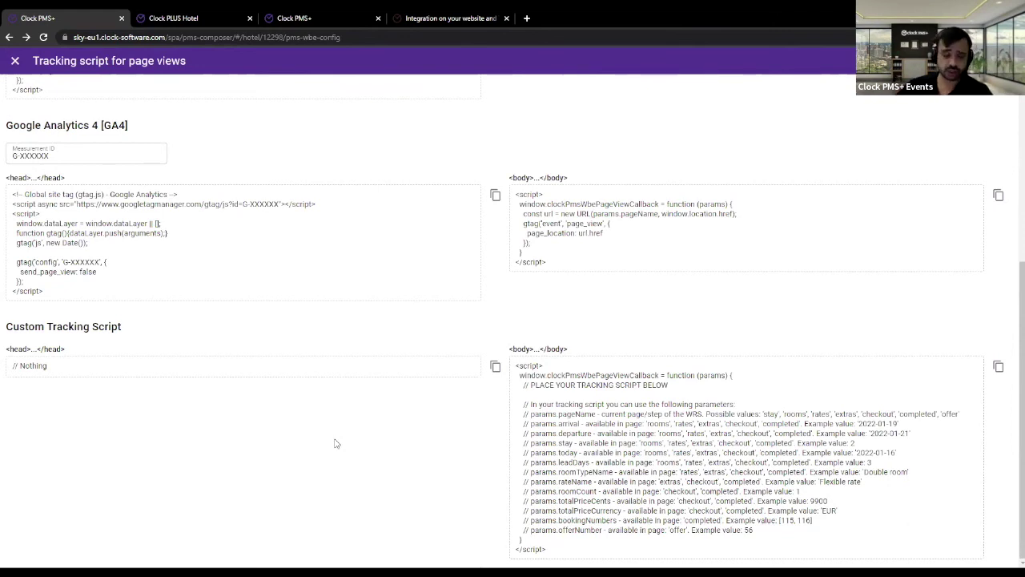
pyautogui.moveTo(516, 366); pyautogui.dragTo(815, 443)
pyautogui.click(626, 409)
pyautogui.moveTo(526, 404); pyautogui.dragTo(821, 527)
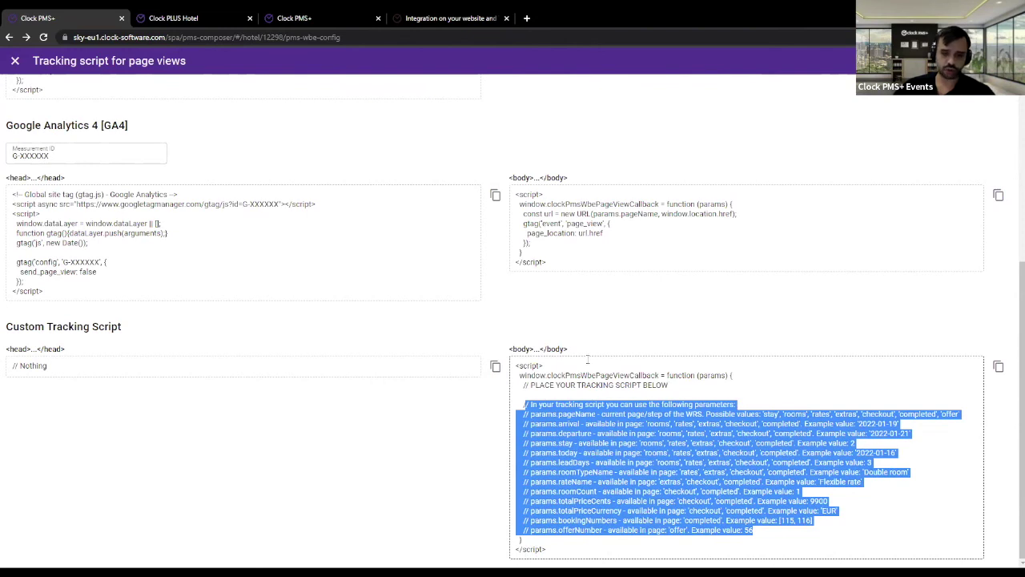
pyautogui.moveTo(527, 349); pyautogui.dragTo(581, 351)
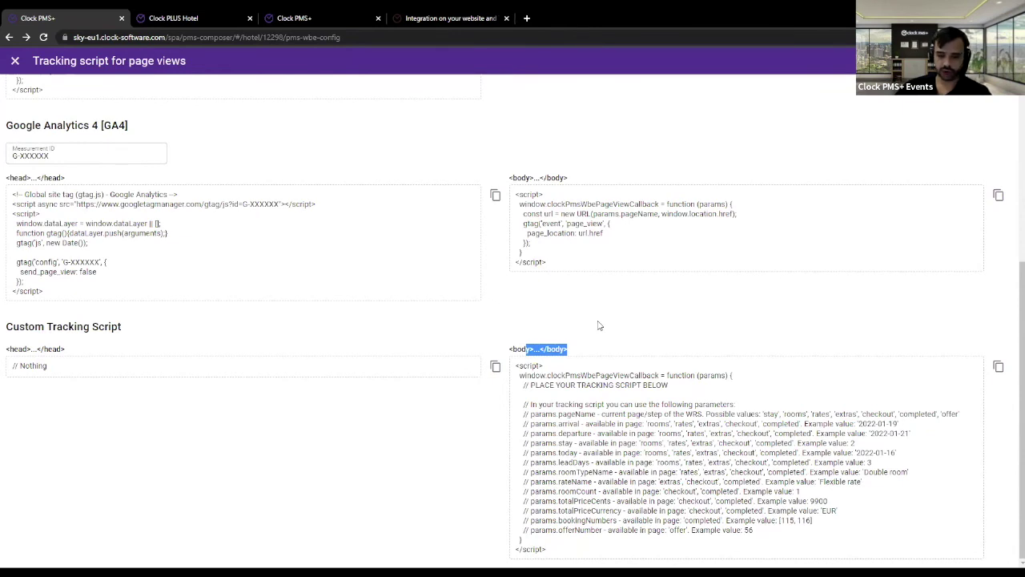
pyautogui.moveTo(531, 424); pyautogui.dragTo(618, 500)
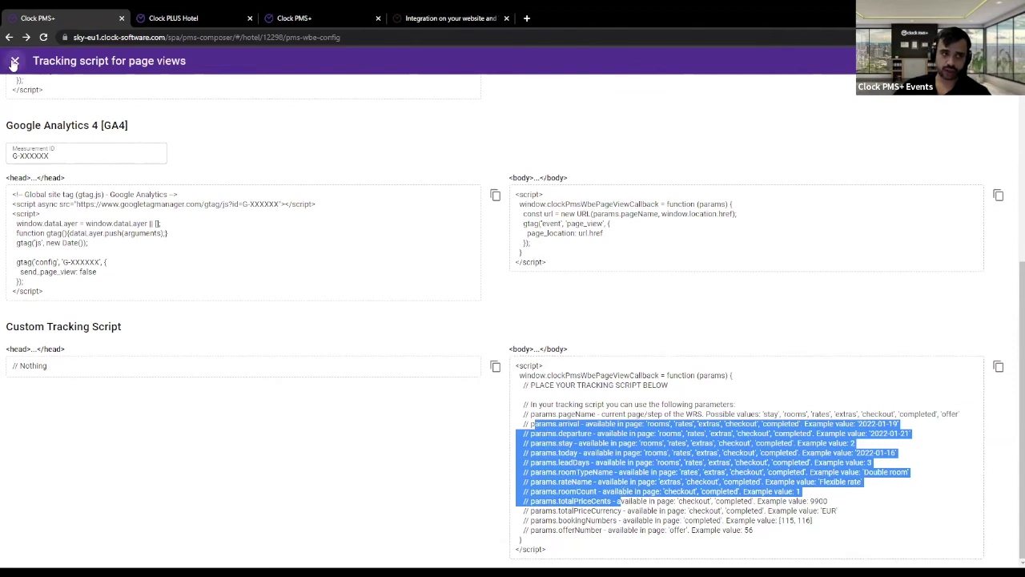
pyautogui.click(314, 176)
pyautogui.press('Escape')
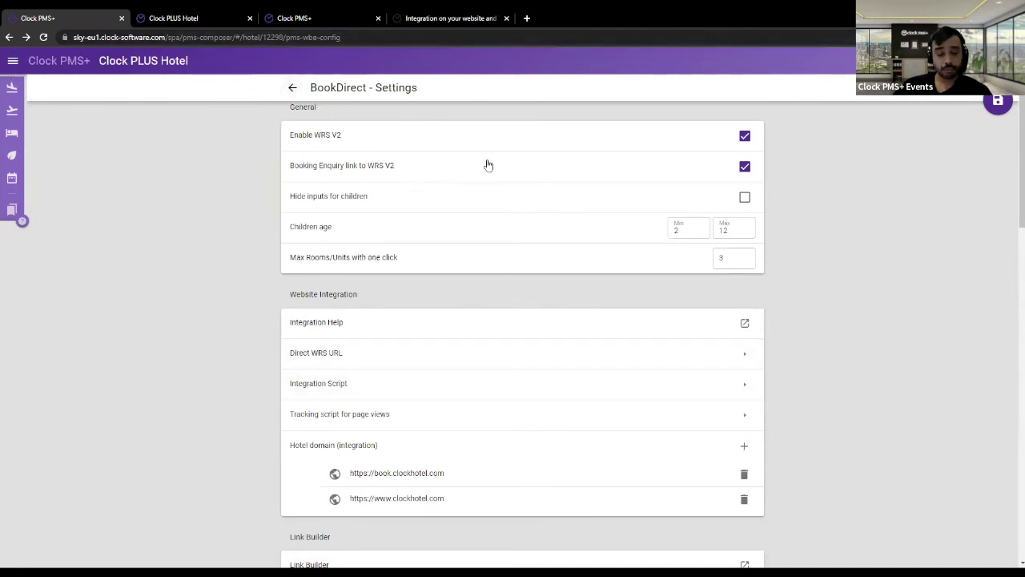
# - Back in the support article, highlight the Tracking scripts introduction
pyautogui.scroll(-2, 490, 165)
pyautogui.click(433, 16)
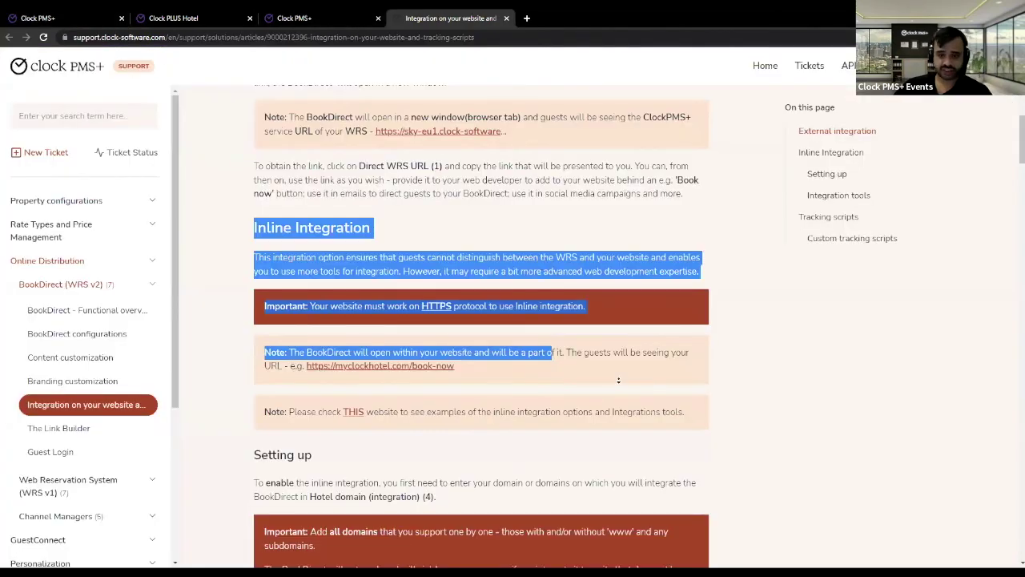
pyautogui.scroll(5, 609, 337)
pyautogui.scroll(-15, 685, 385)
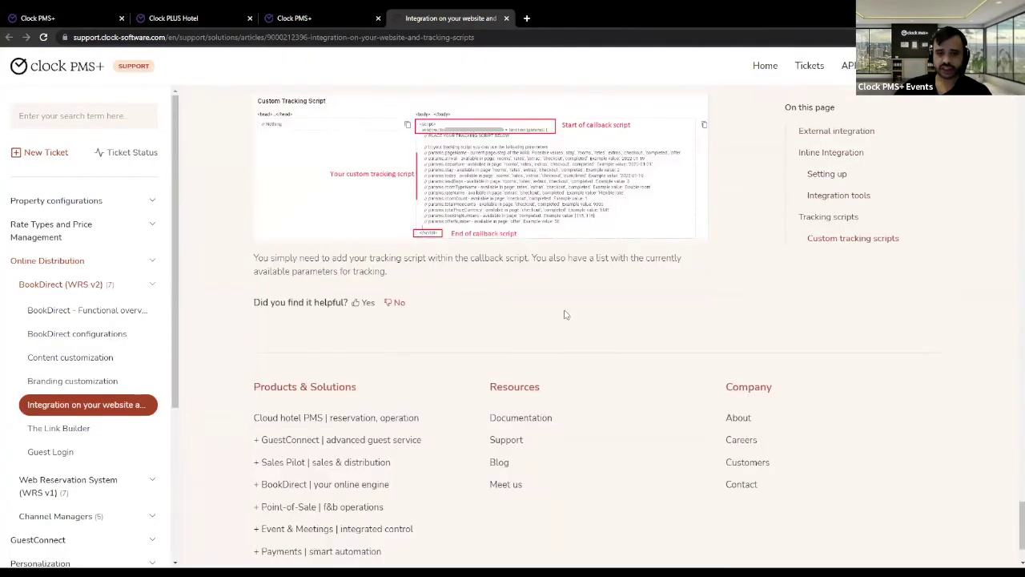
pyautogui.scroll(10, 386, 303)
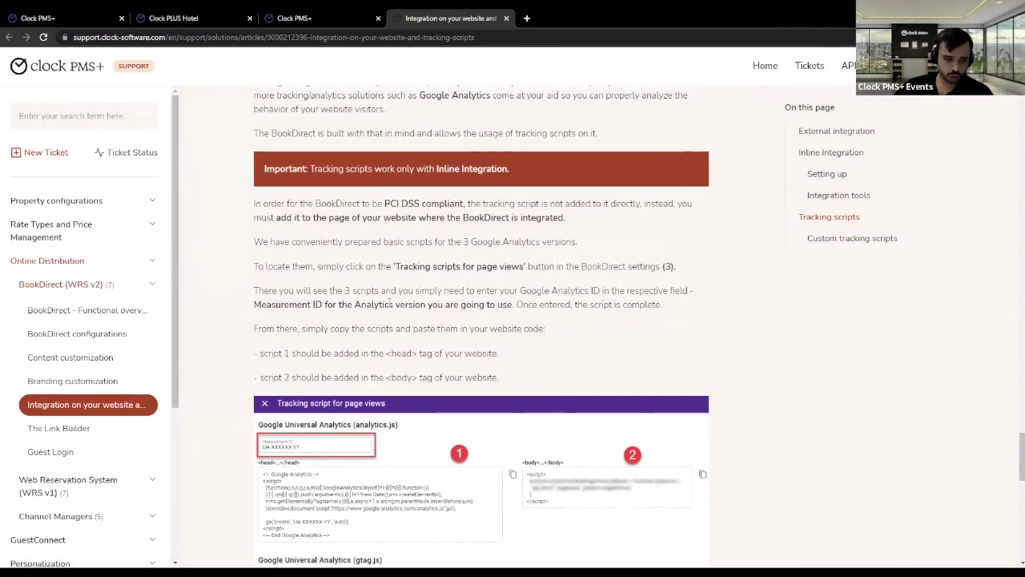
pyautogui.scroll(2, 390, 302)
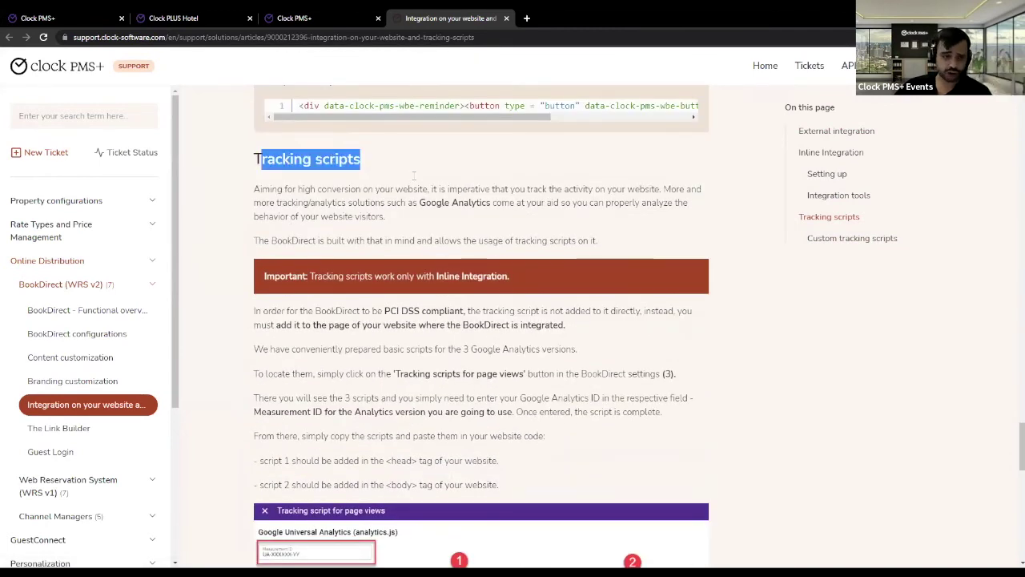
pyautogui.scroll(-2, 503, 378)
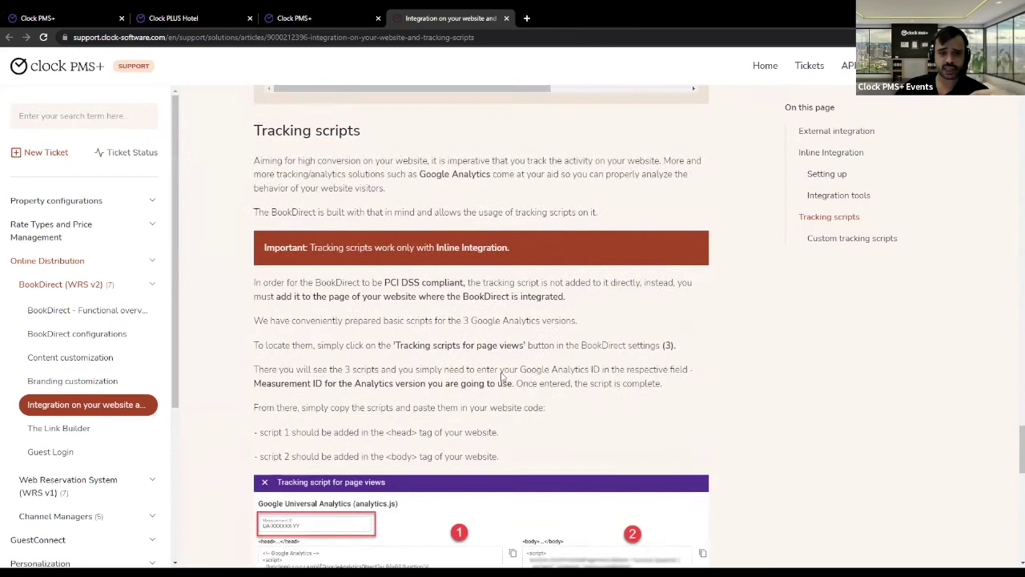
pyautogui.scroll(3, 490, 365)
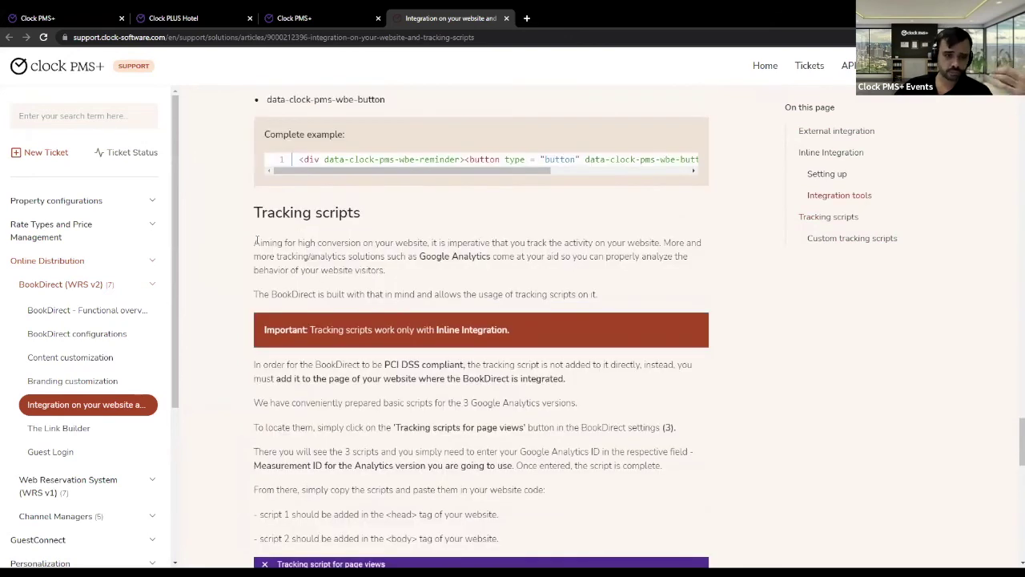
pyautogui.moveTo(261, 242); pyautogui.dragTo(375, 294)
pyautogui.click(548, 388)
# - Scroll through the Google Analytics script panels, then go back to BookDirect Settings
pyautogui.scroll(-3, 537, 387)
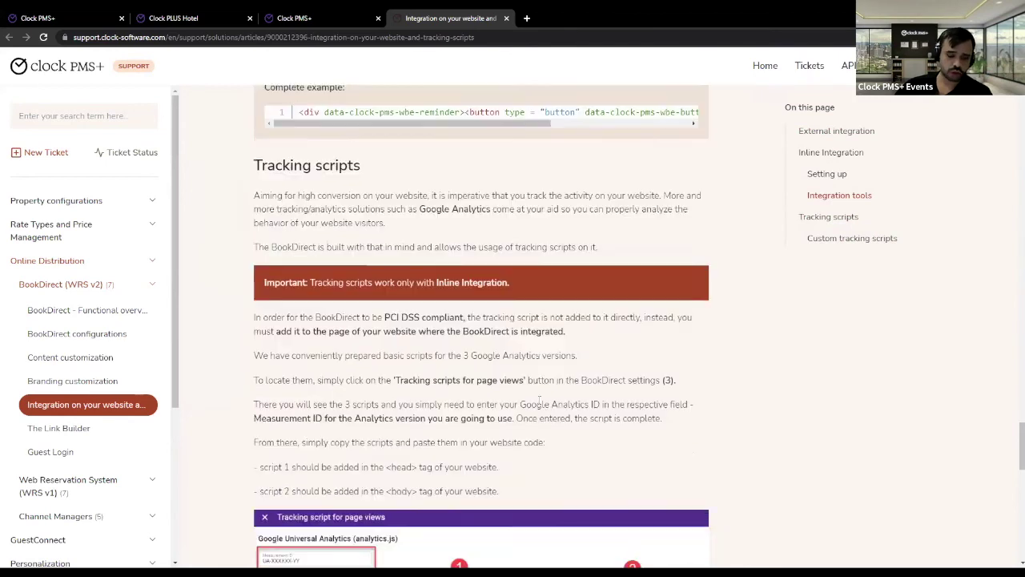
pyautogui.scroll(-1, 465, 307)
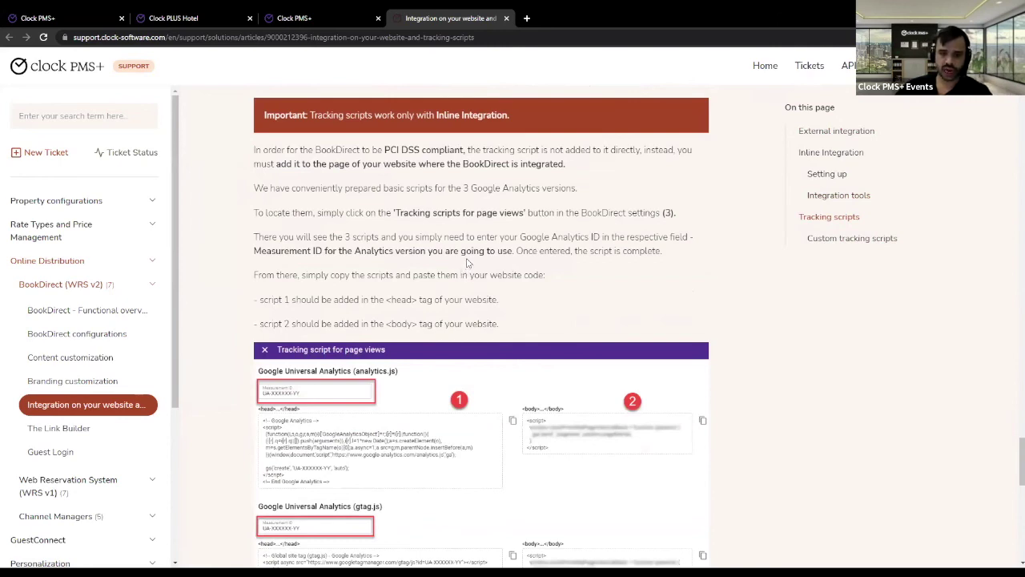
pyautogui.scroll(-2, 468, 264)
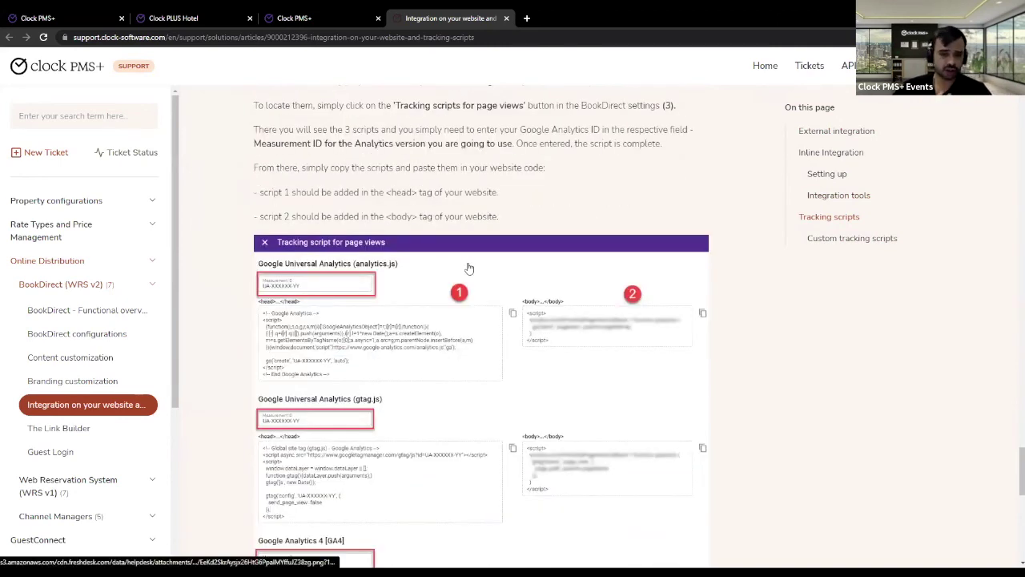
pyautogui.scroll(4, 578, 306)
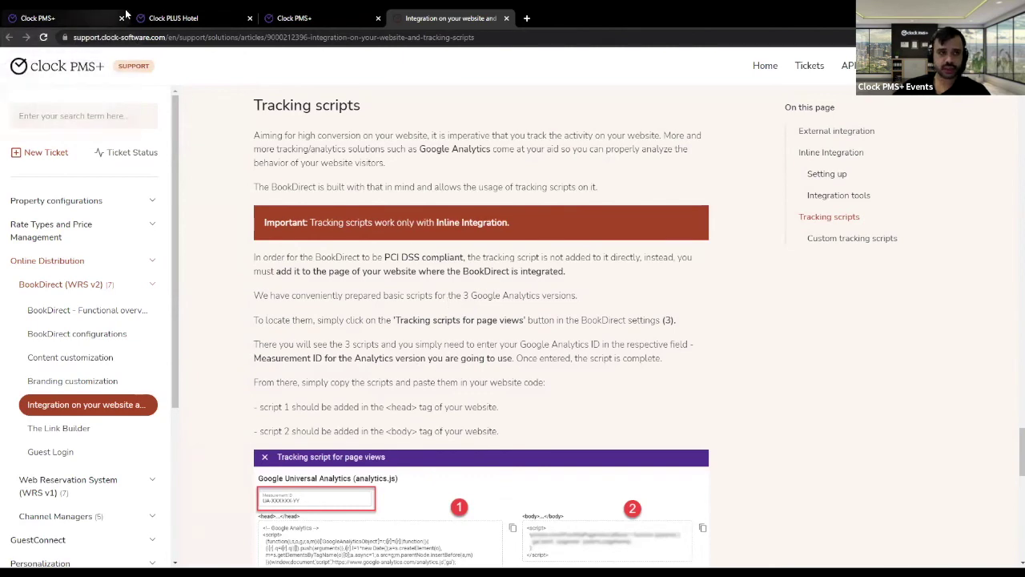
pyautogui.click(80, 18)
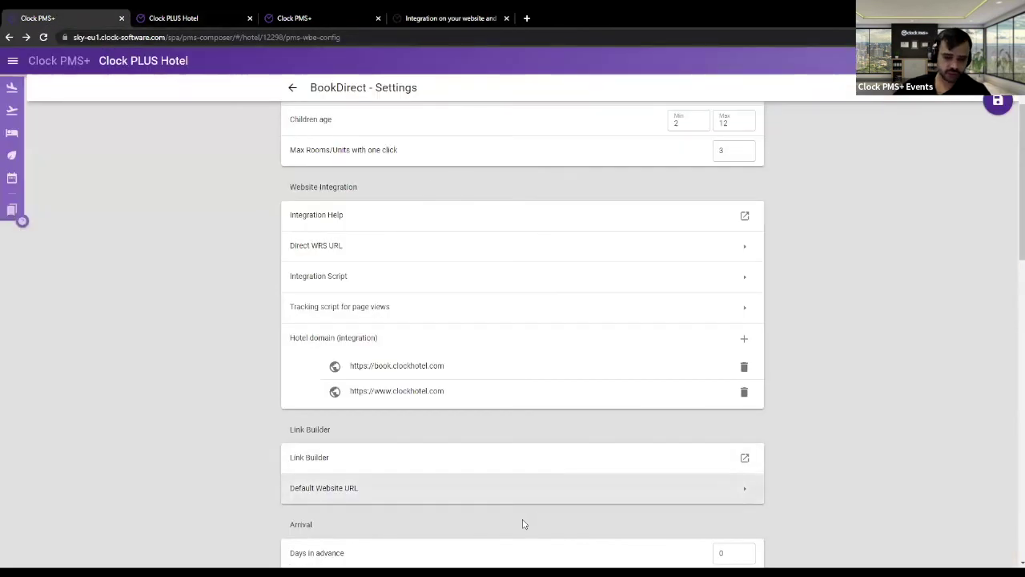
# - Switch to the Clock PLUS Hotel booking page showing its November 2022 arrival calendar
pyautogui.moveTo(278, 13)
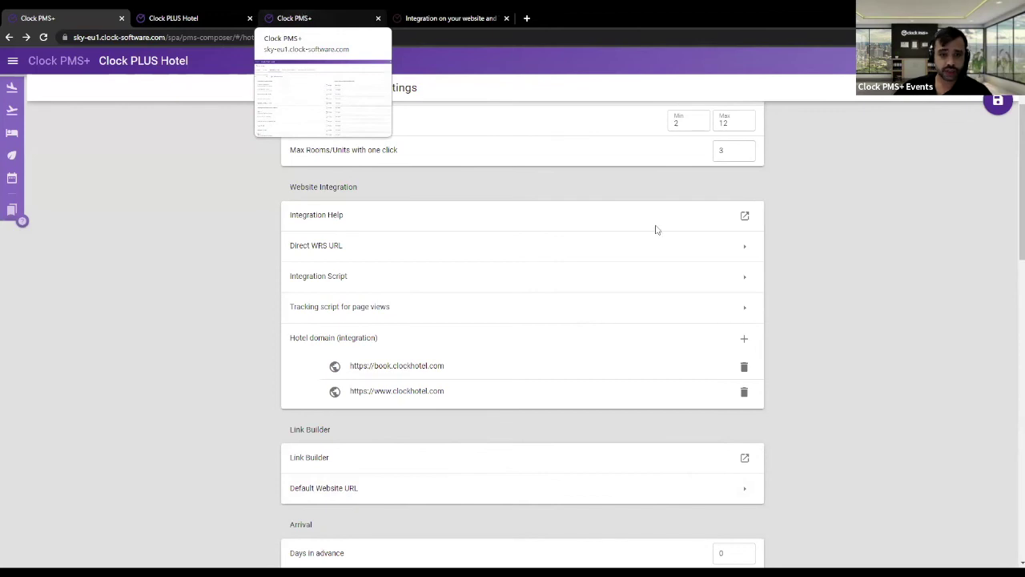
pyautogui.hotkey('ctrl', 'shift', 'Tab')
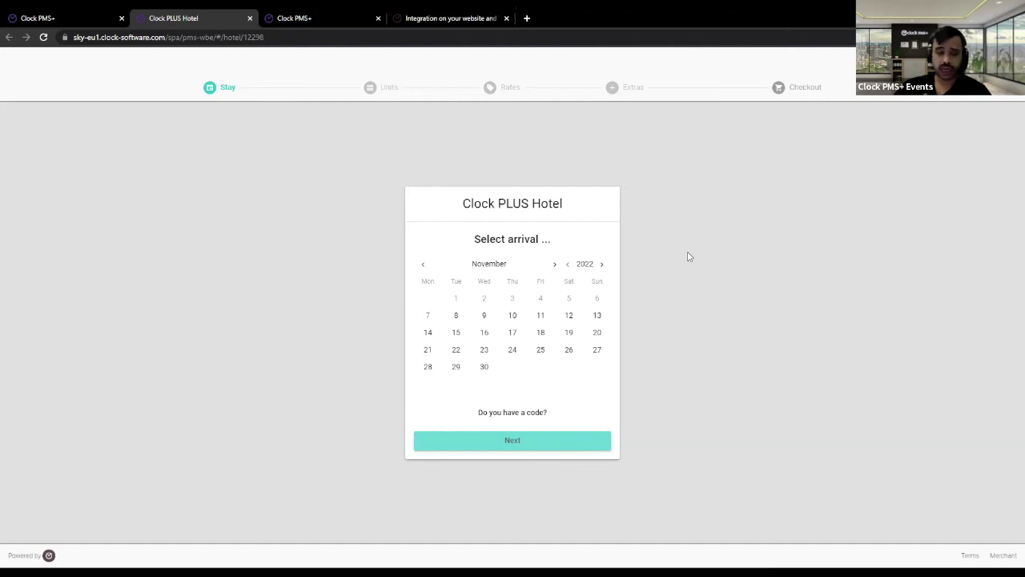
pyautogui.click(472, 19)
pyautogui.scroll(6, 464, 255)
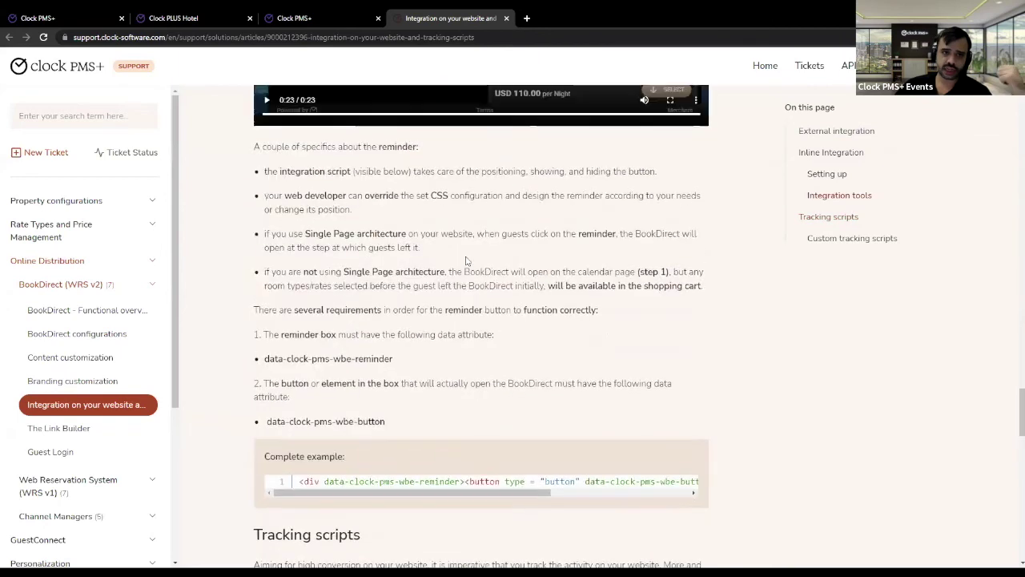
pyautogui.scroll(6, 464, 255)
pyautogui.scroll(-2, 464, 256)
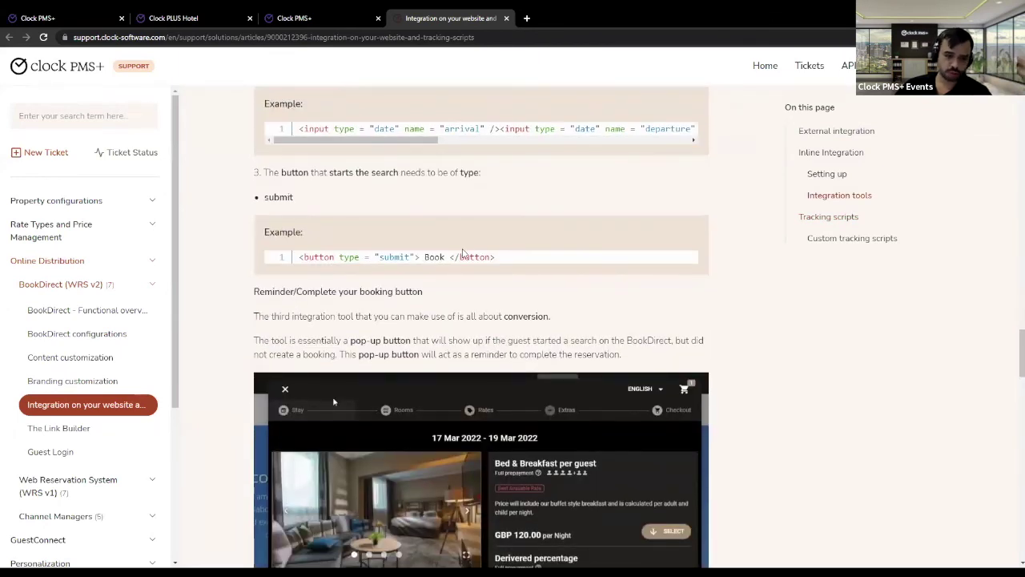
pyautogui.scroll(-2, 462, 254)
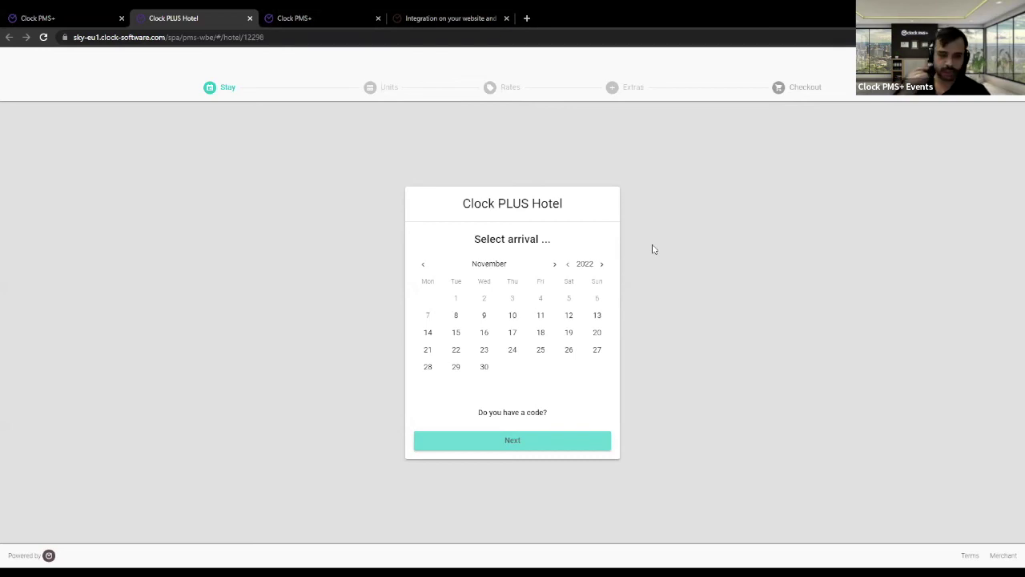
# - Back on BookDirect Settings, highlight Enable WRS V2, then open Company in a new tab
pyautogui.click(105, 14)
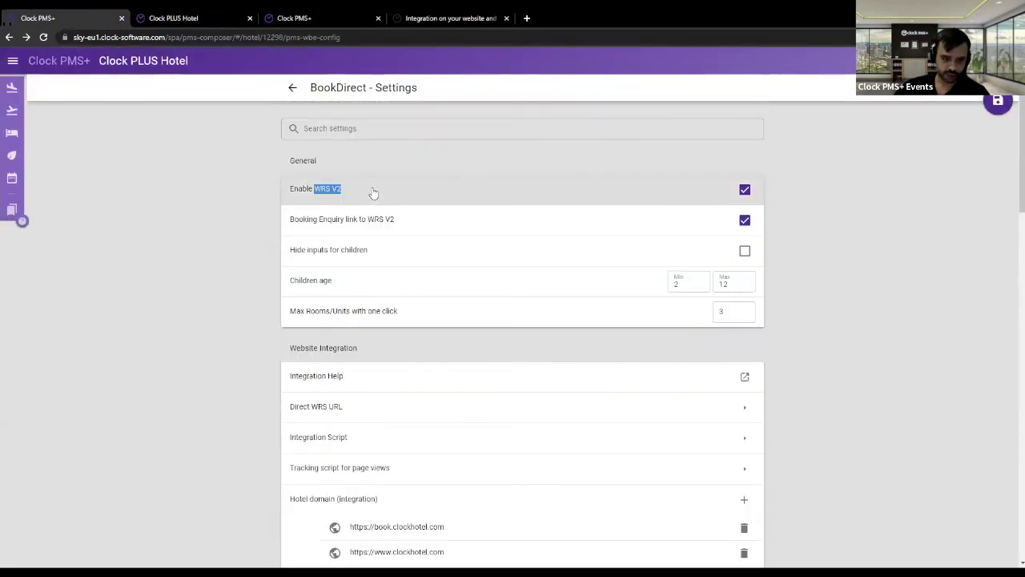
pyautogui.moveTo(277, 180); pyautogui.dragTo(185, 197)
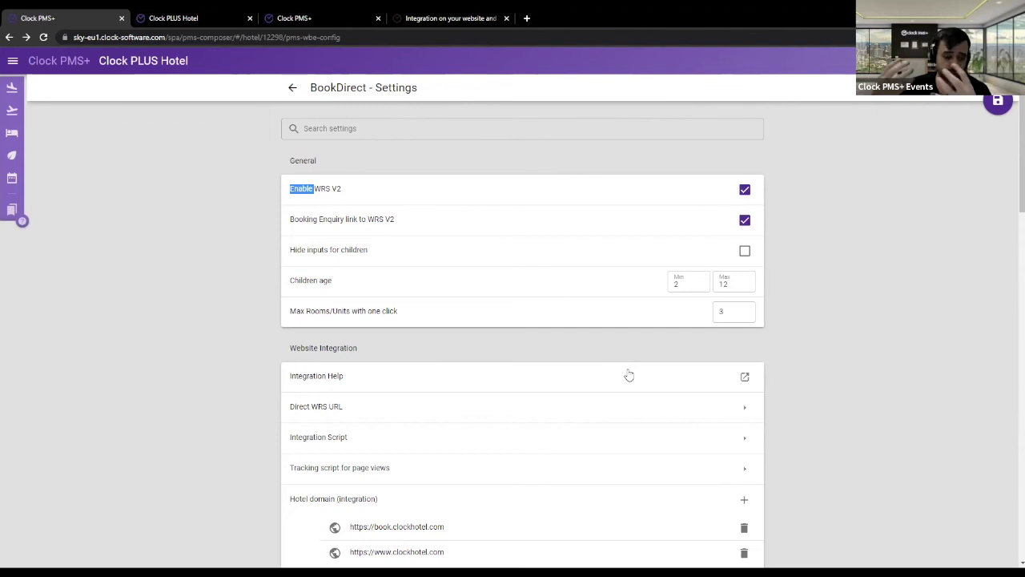
pyautogui.click(13, 62)
pyautogui.click(60, 126)
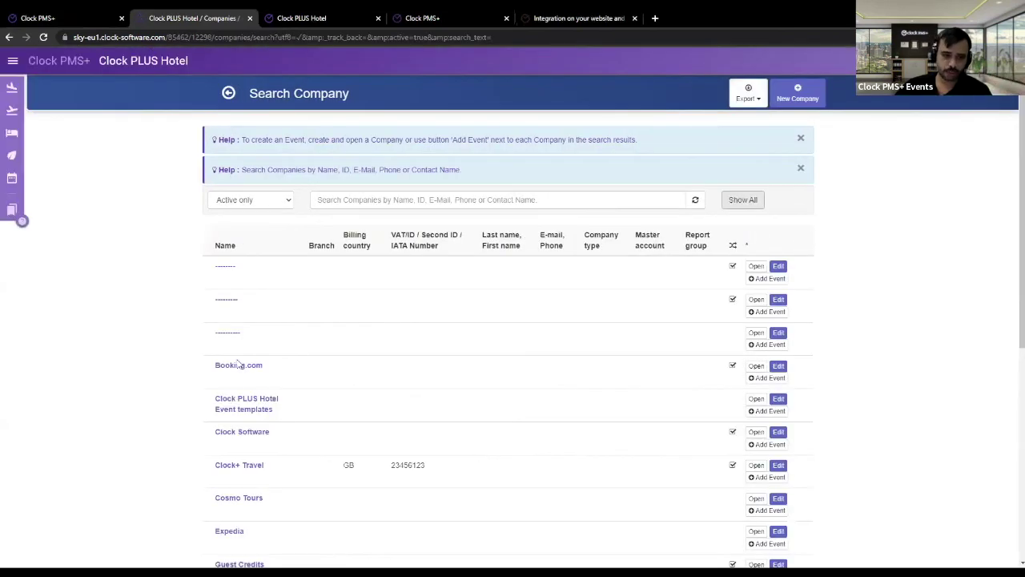
# - Open the Booking.com company record and scroll down to its Rate section
pyautogui.click(234, 366)
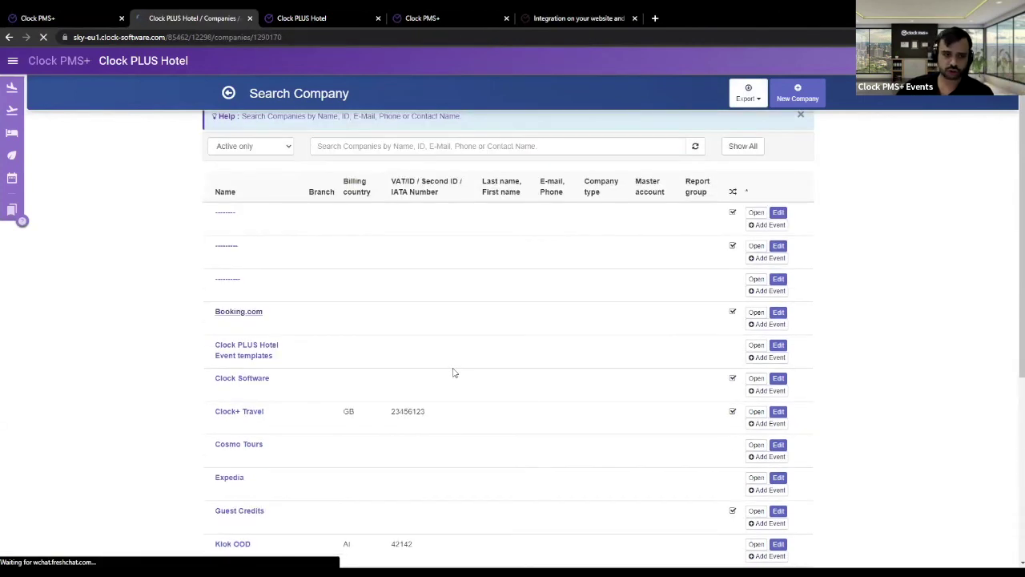
pyautogui.scroll(-3, 453, 368)
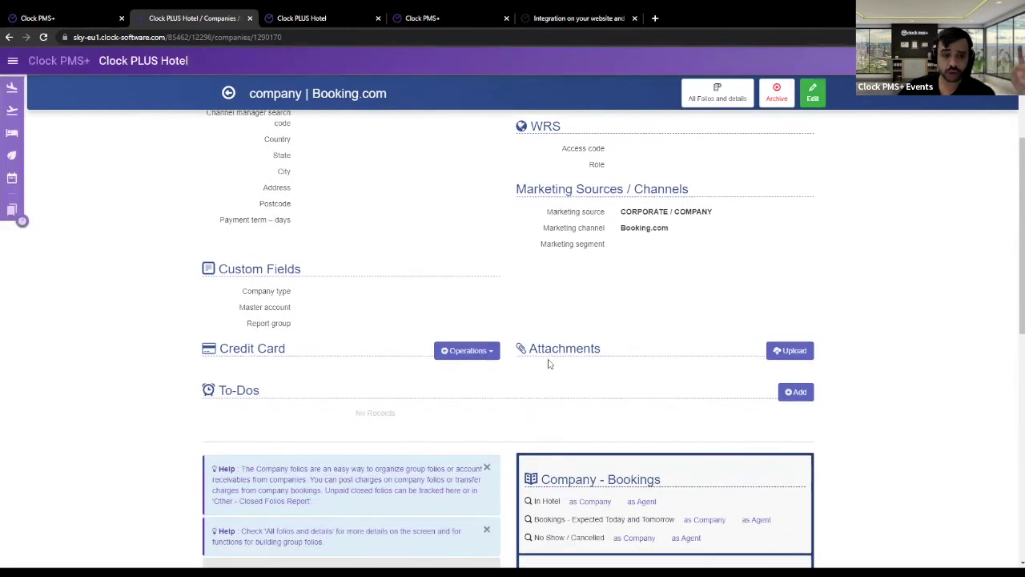
pyautogui.scroll(-6, 585, 340)
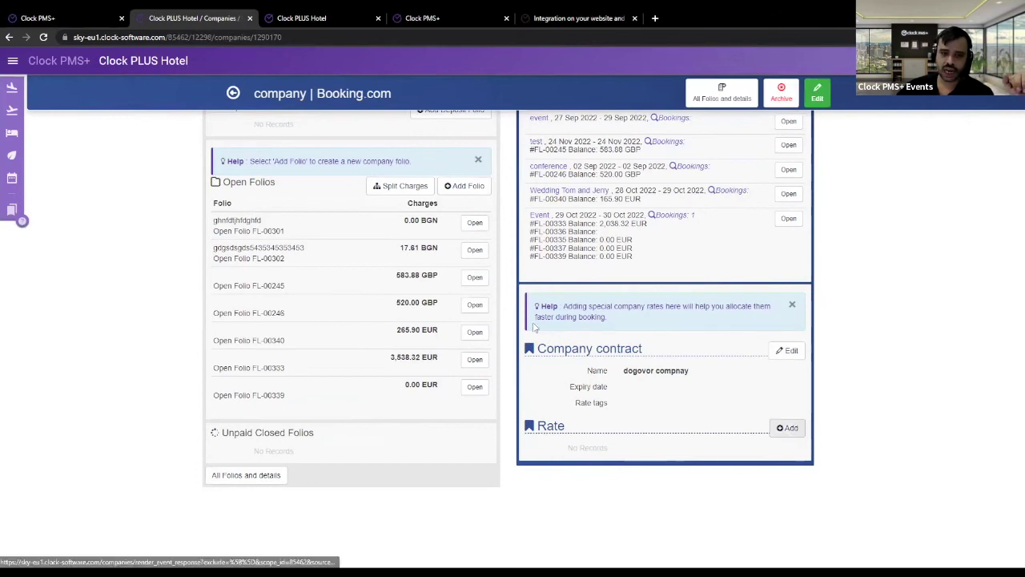
# - Add the BARBB/DBL/BB and BARBB/APP/NR rates to Booking.com, each at 10.0% VAT
pyautogui.click(790, 428)
pyautogui.click(500, 251)
pyautogui.click(503, 174)
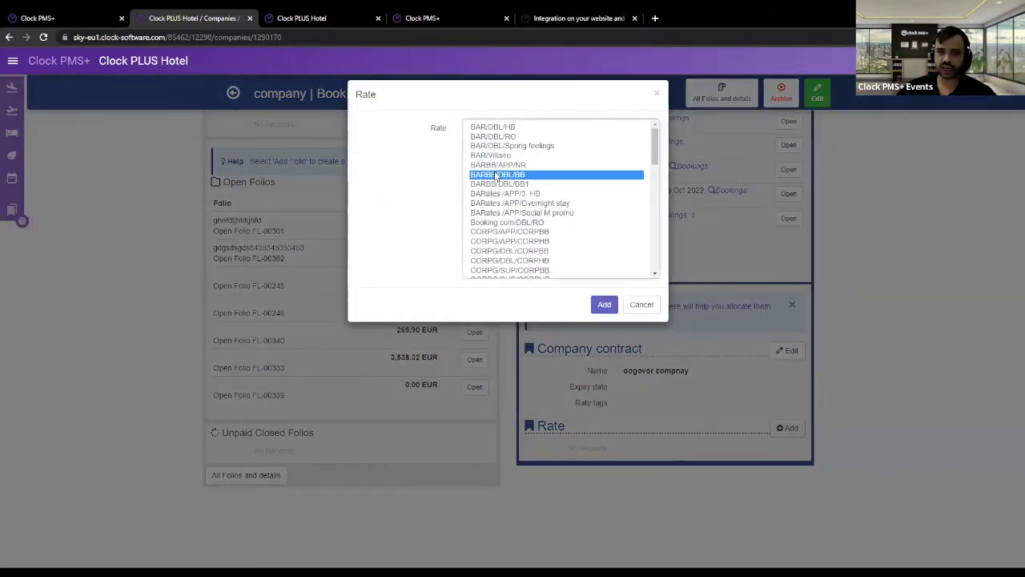
pyautogui.keyDown('ctrl'); pyautogui.click(496, 165); pyautogui.keyUp('ctrl')
pyautogui.click(603, 304)
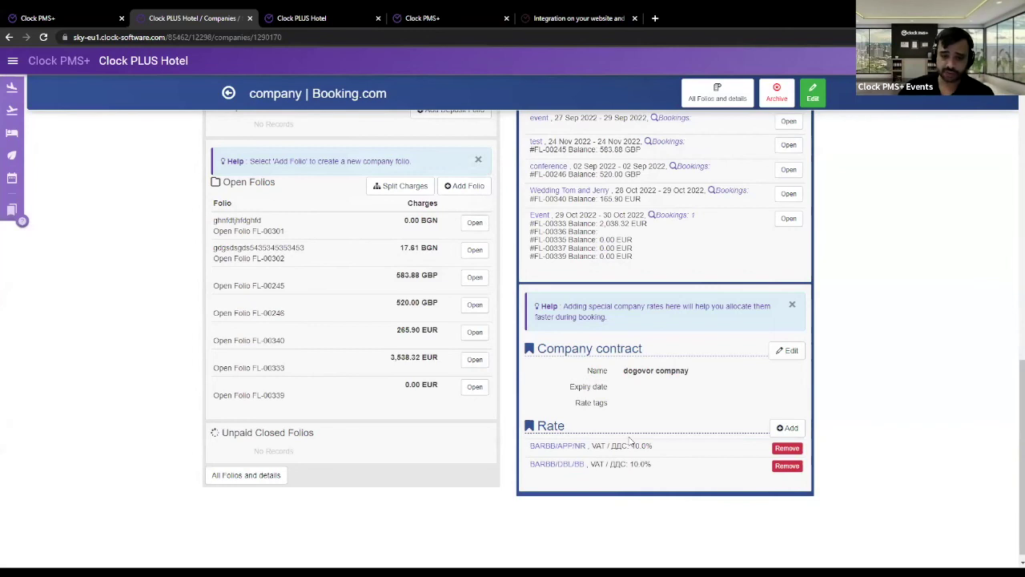
pyautogui.moveTo(666, 467); pyautogui.dragTo(694, 455)
pyautogui.click(595, 463)
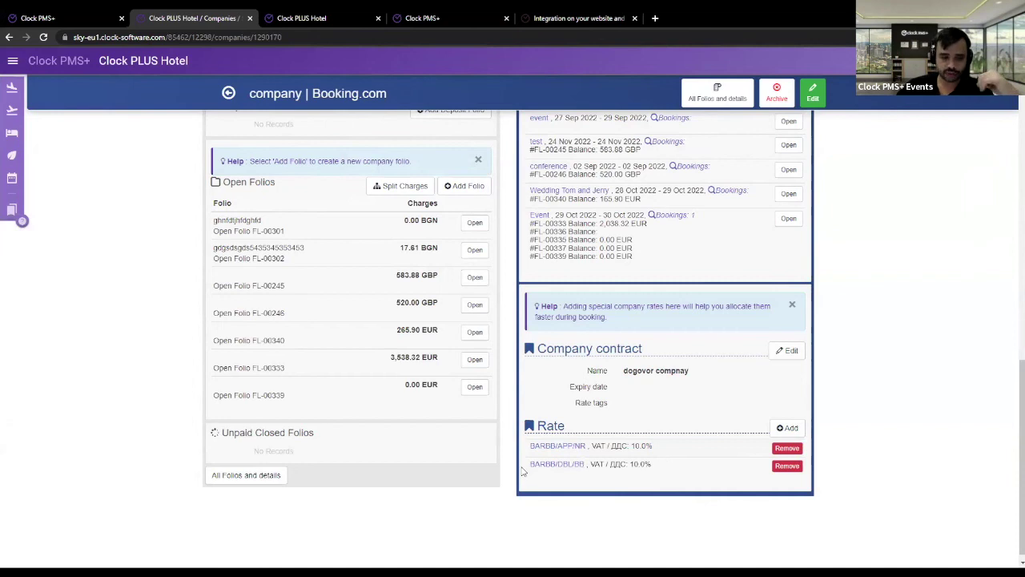
# - Review and highlight Booking.com's two new BARBB company rate lines
pyautogui.moveTo(526, 463); pyautogui.dragTo(590, 464)
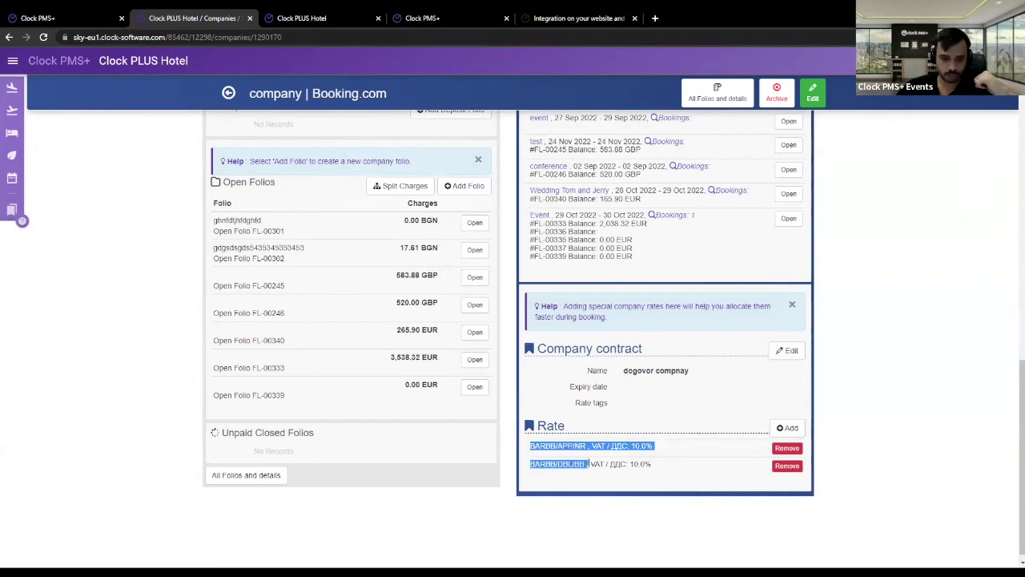
pyautogui.scroll(5, 614, 420)
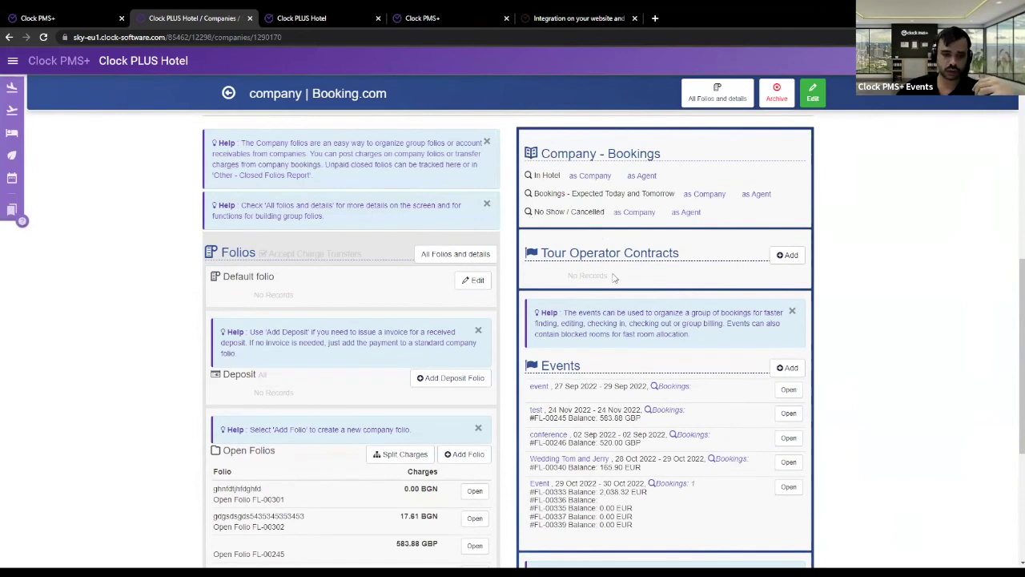
pyautogui.scroll(-4, 616, 401)
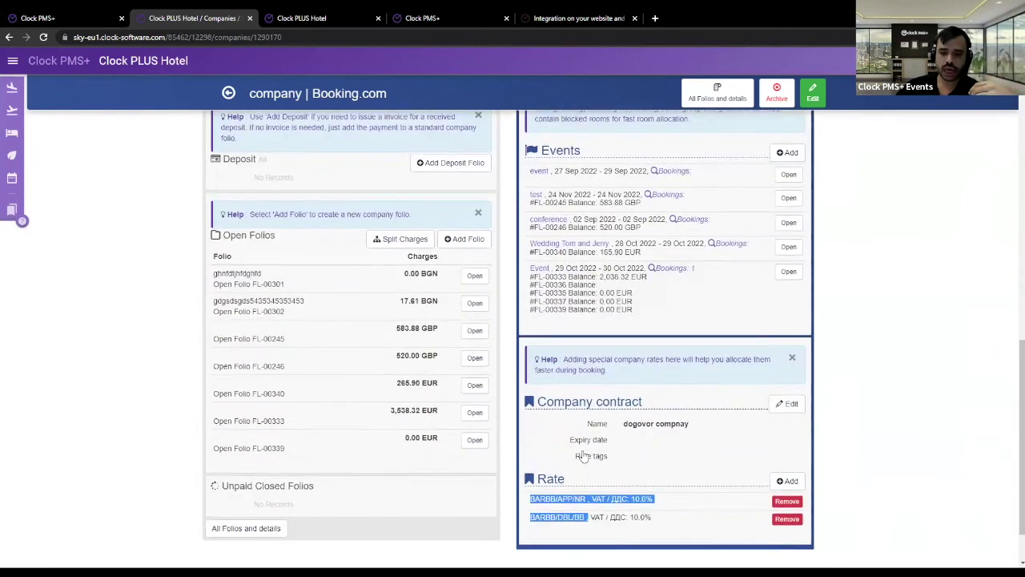
pyautogui.scroll(-1, 584, 457)
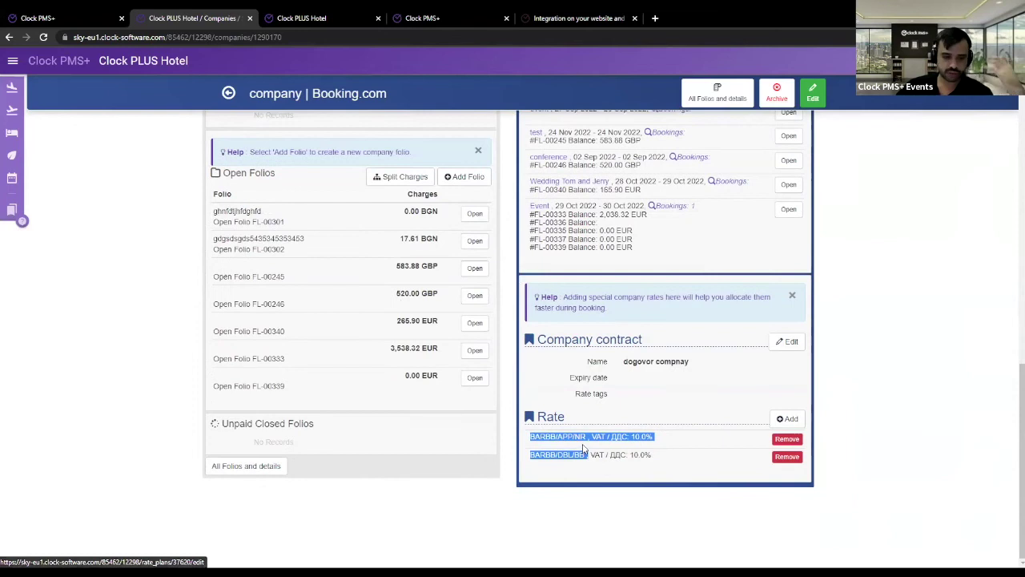
pyautogui.click(603, 494)
pyautogui.scroll(8, 551, 354)
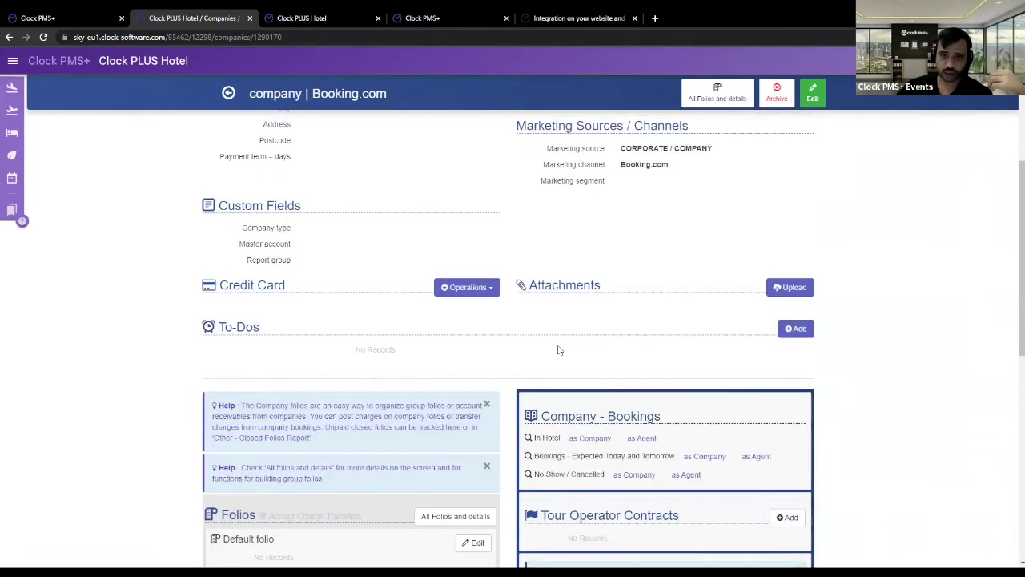
pyautogui.scroll(3, 559, 349)
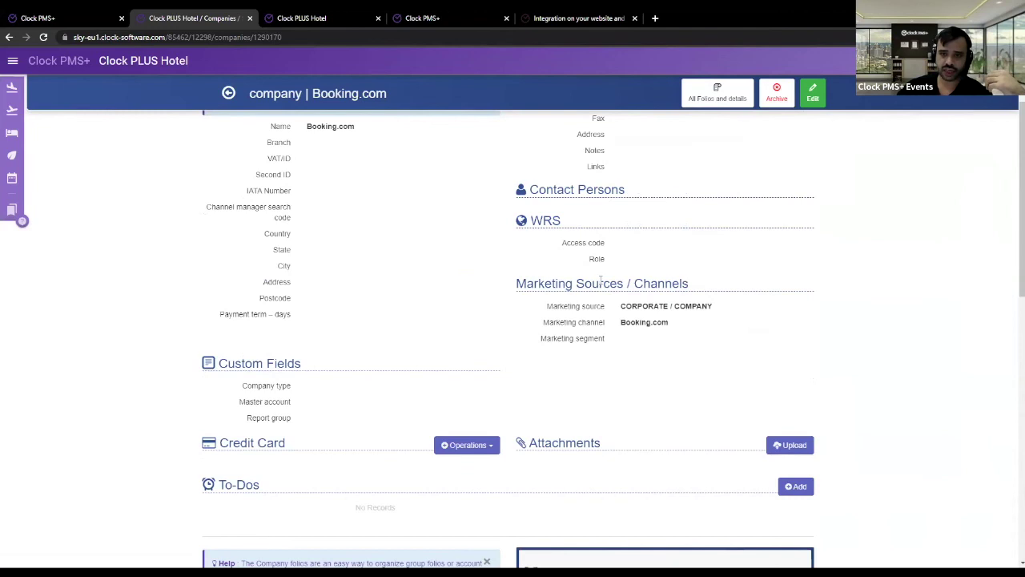
pyautogui.scroll(-10, 569, 368)
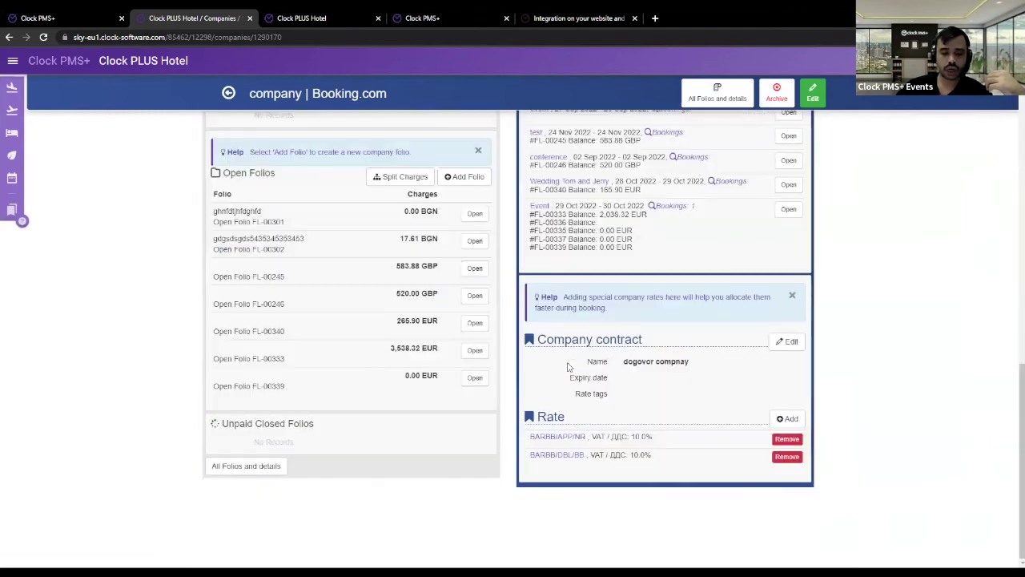
pyautogui.moveTo(587, 454); pyautogui.dragTo(534, 435)
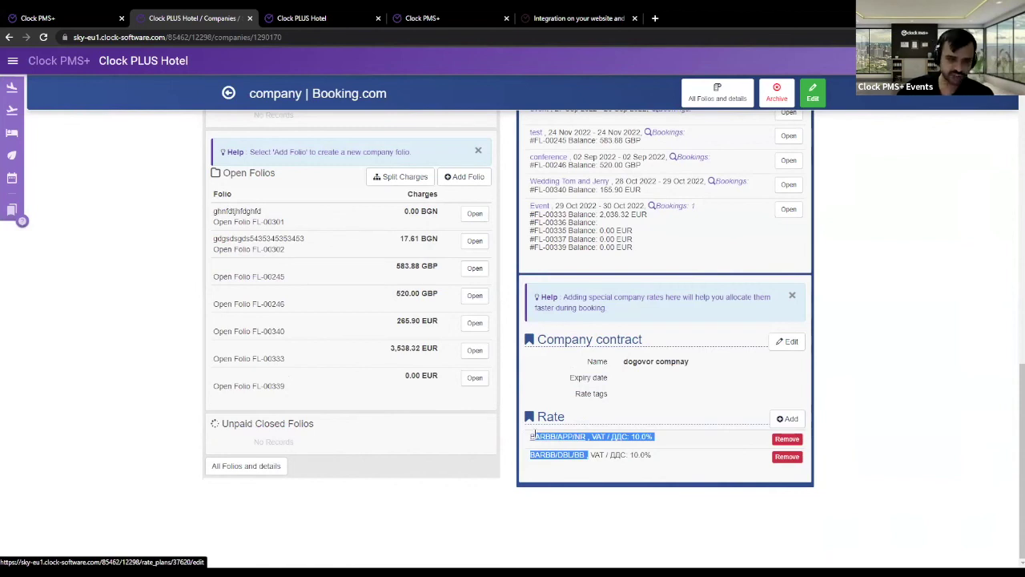
pyautogui.click(602, 471)
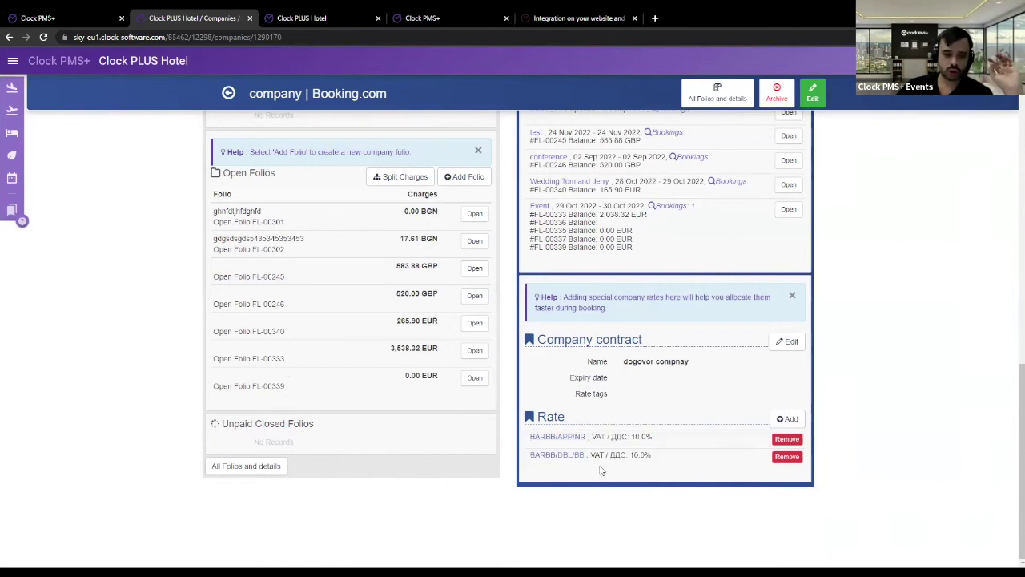
pyautogui.moveTo(587, 454); pyautogui.dragTo(534, 437)
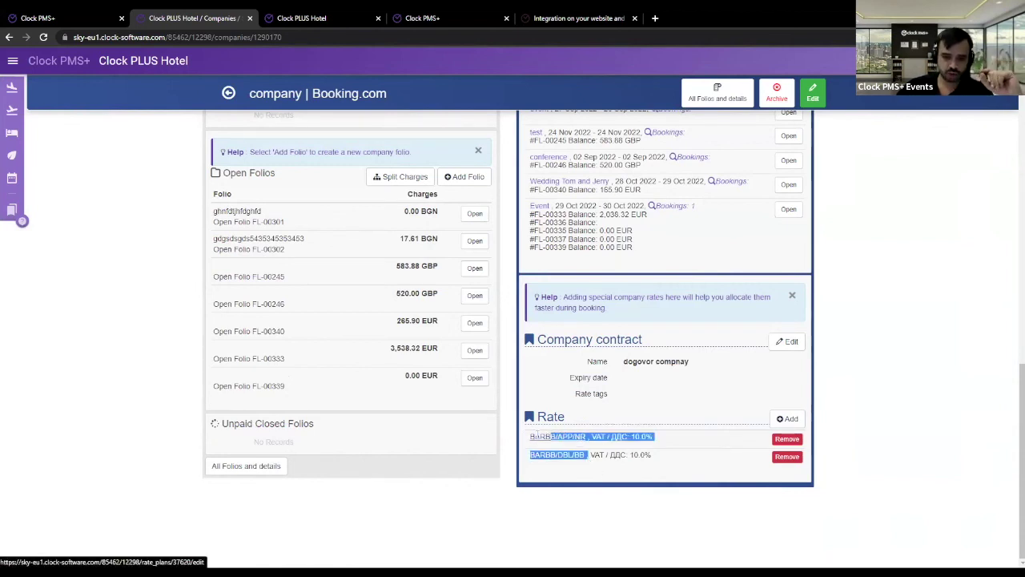
pyautogui.click(580, 427)
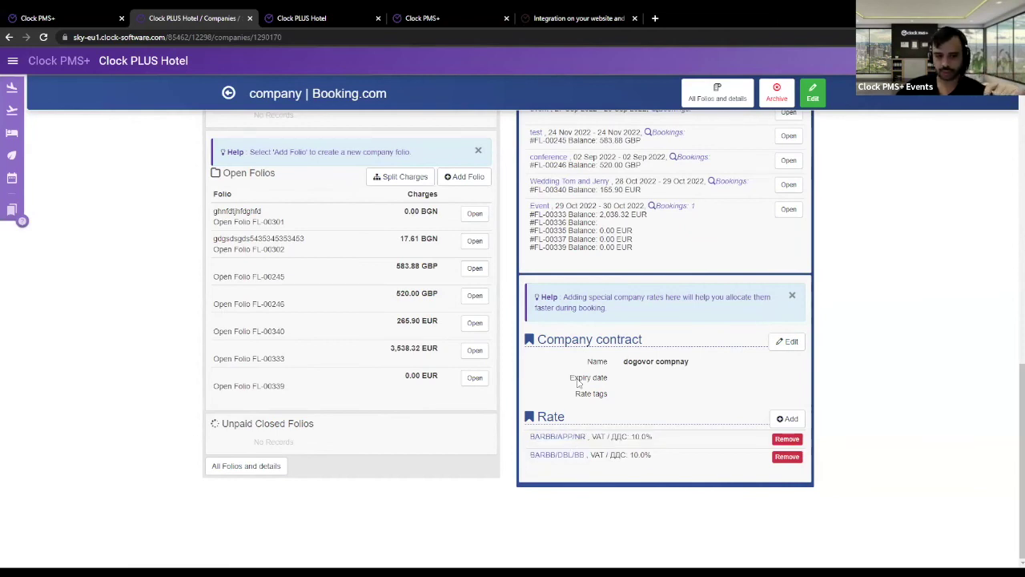
# - Check the company's WRS access code field, then return to the Search Company list
pyautogui.scroll(1, 581, 383)
pyautogui.scroll(5, 585, 375)
pyautogui.moveTo(584, 137); pyautogui.dragTo(609, 140)
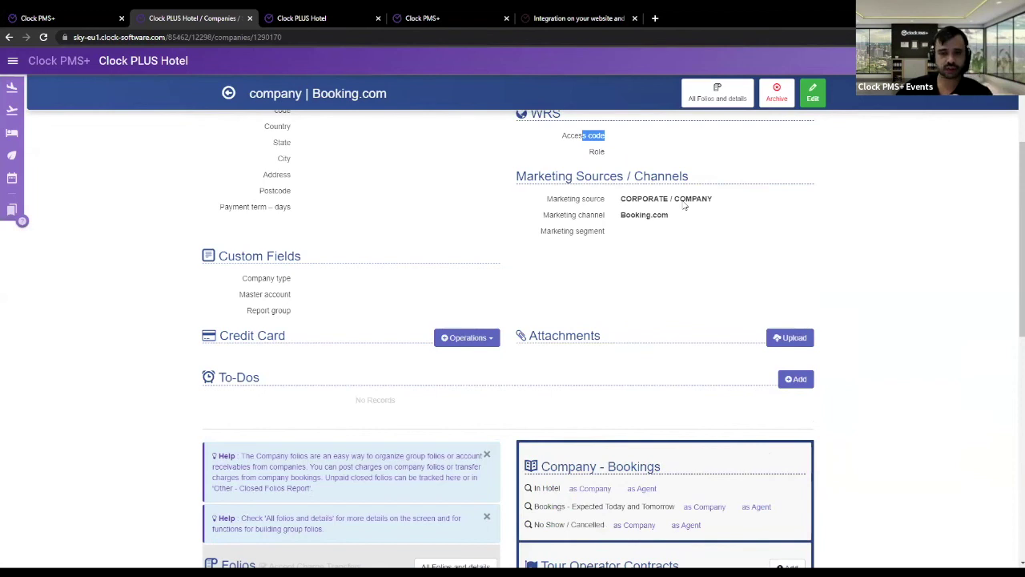
pyautogui.scroll(-10, 638, 347)
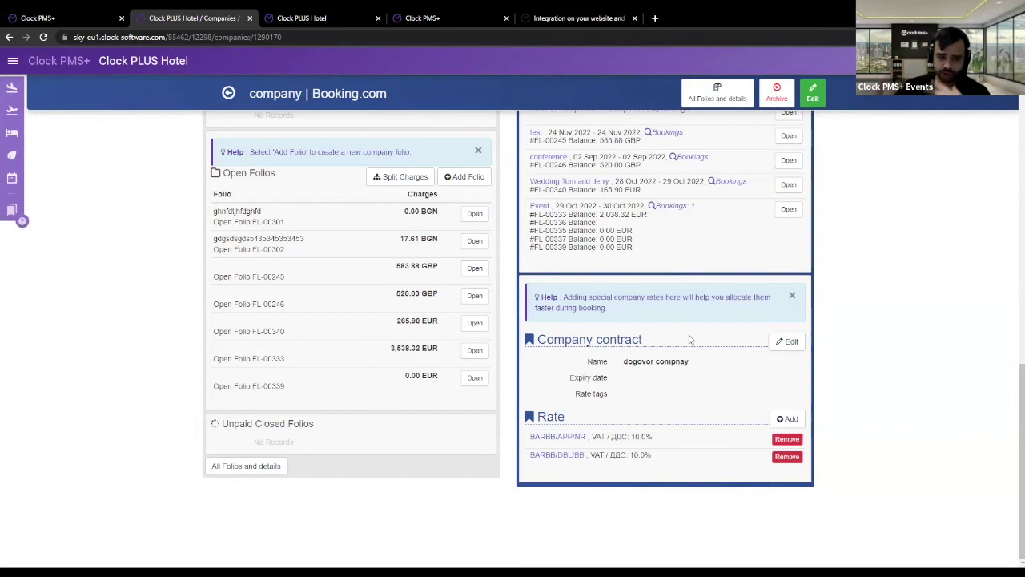
pyautogui.scroll(10, 369, 338)
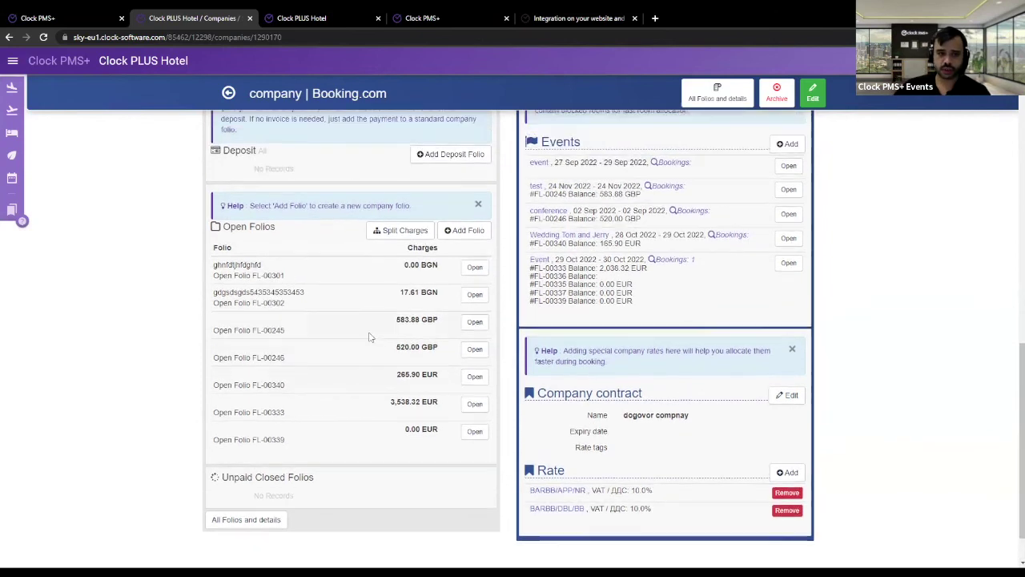
pyautogui.click(230, 94)
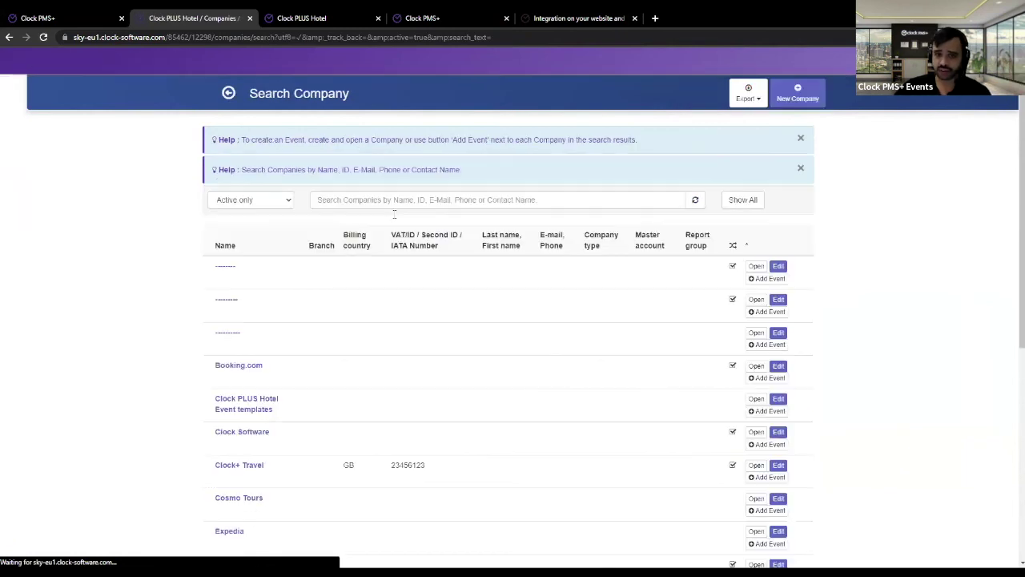
# - Look through the booking calendar and WRS extra services tabs, then return to BookDirect Settings without the sidebar
pyautogui.click(297, 16)
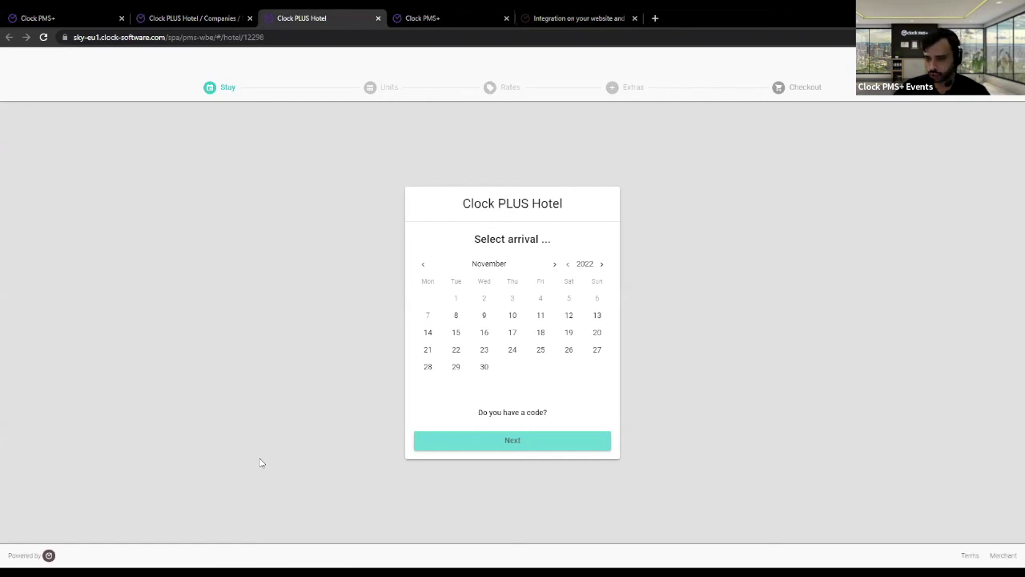
pyautogui.click(418, 16)
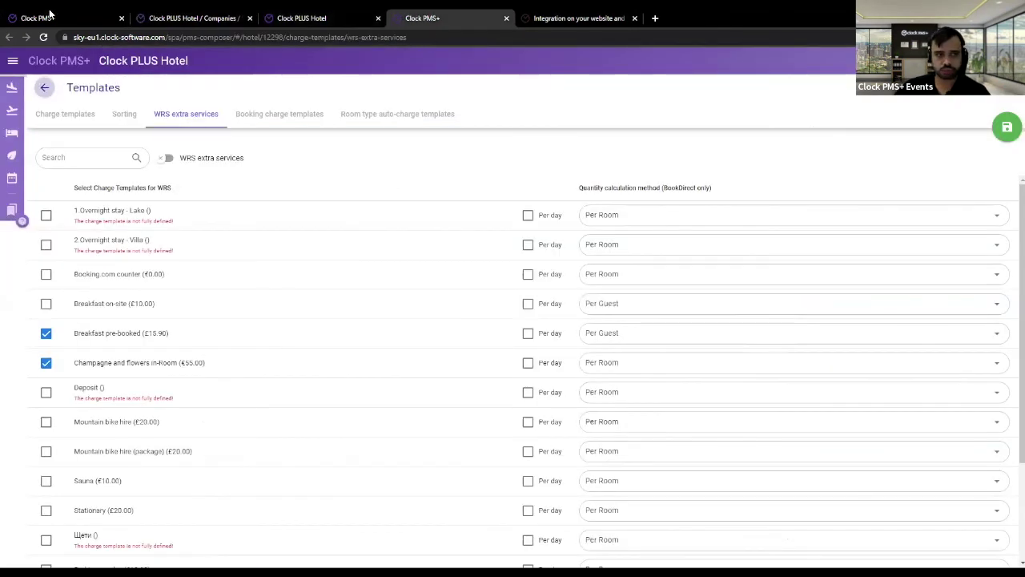
pyautogui.click(70, 19)
pyautogui.click(274, 253)
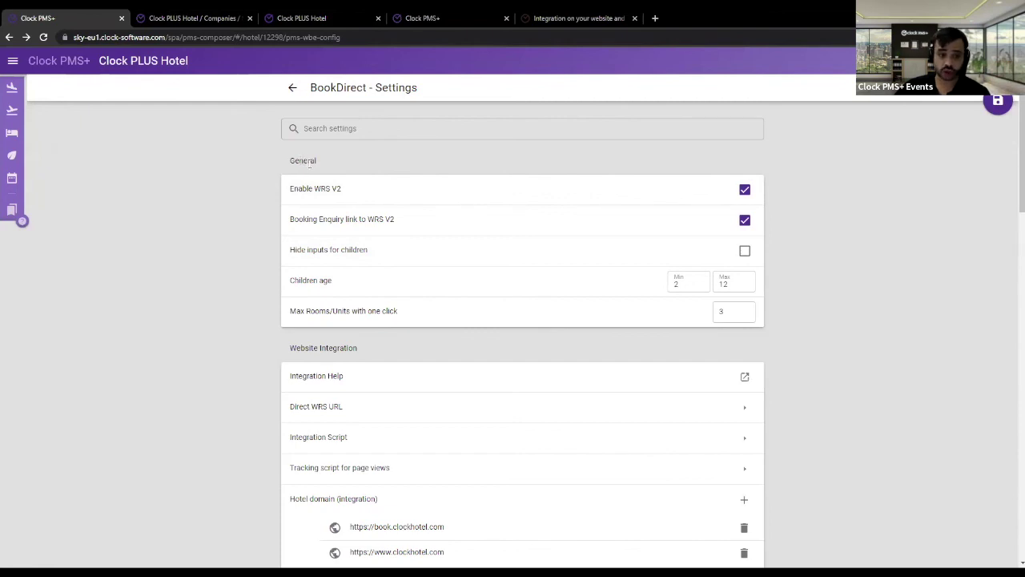
pyautogui.scroll(-2, 561, 241)
pyautogui.scroll(-5, 584, 228)
pyautogui.scroll(2, 419, 252)
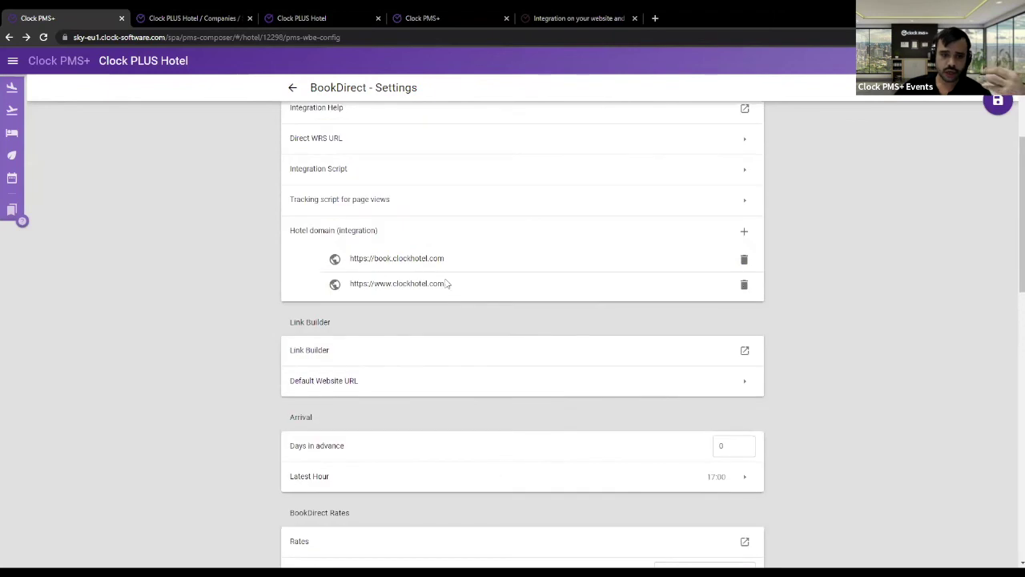
pyautogui.moveTo(446, 286); pyautogui.dragTo(350, 284)
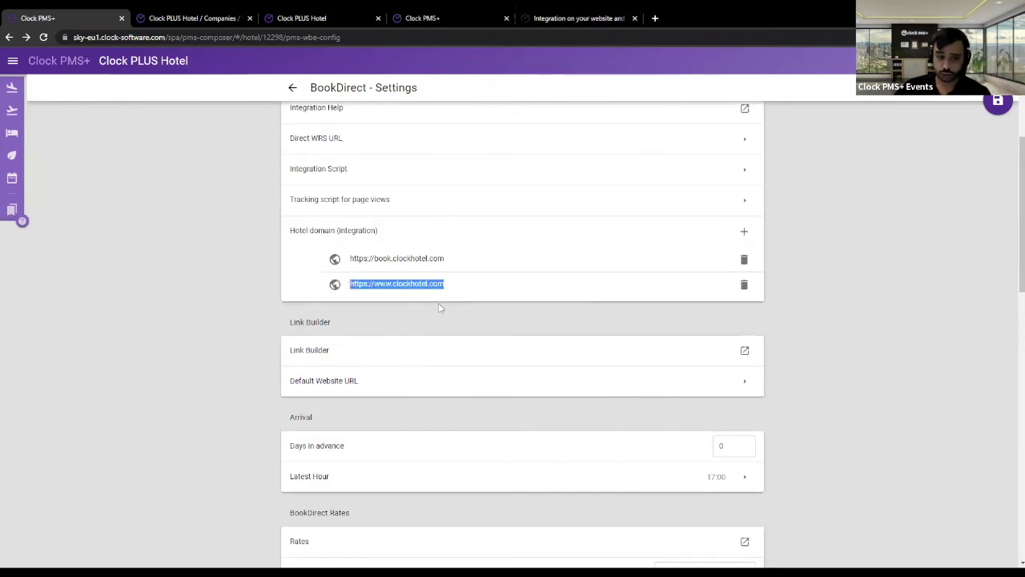
pyautogui.scroll(2, 364, 289)
pyautogui.scroll(-4, 371, 283)
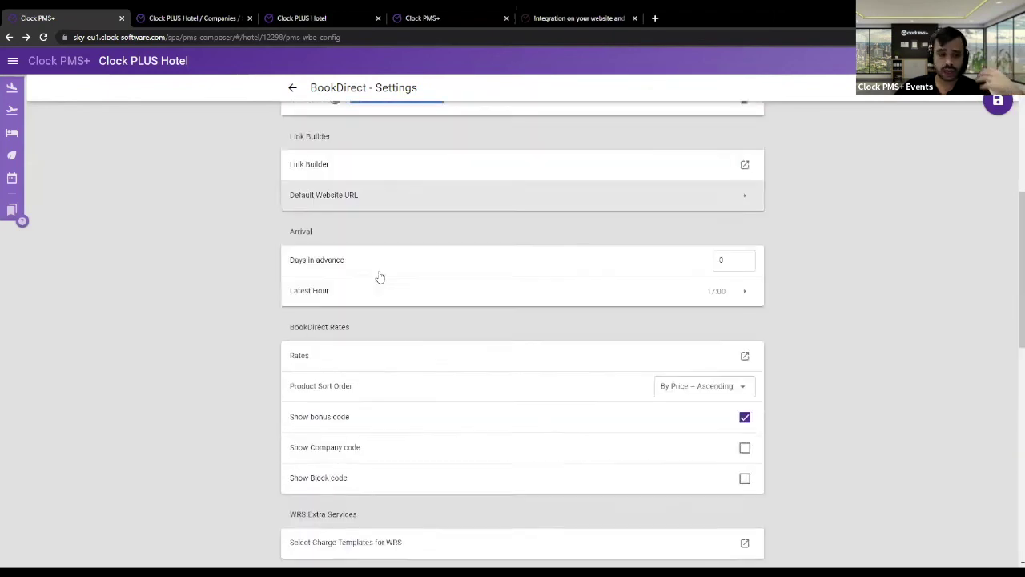
pyautogui.scroll(-2, 497, 389)
pyautogui.scroll(6, 494, 389)
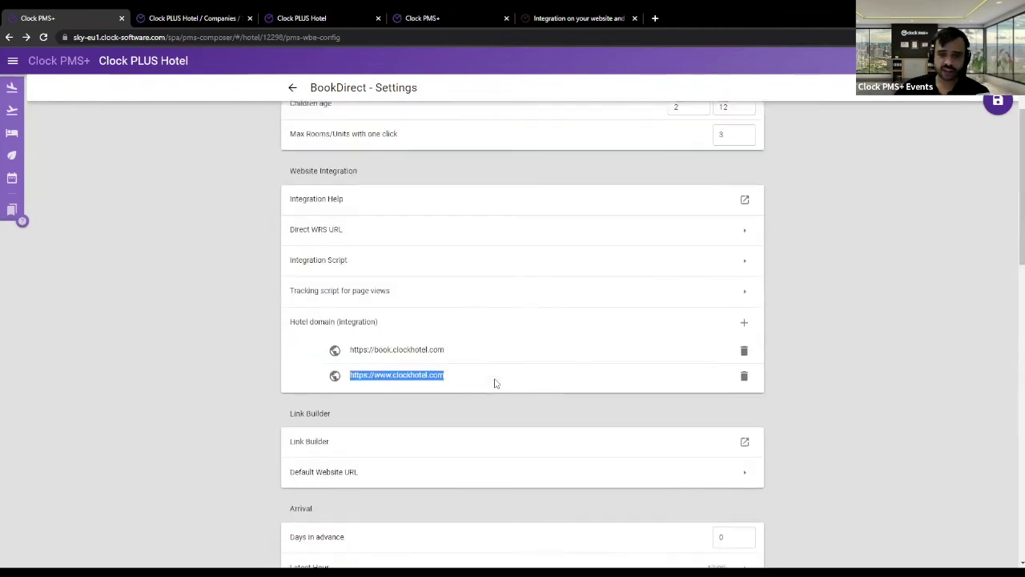
pyautogui.scroll(3, 495, 383)
pyautogui.moveTo(293, 190); pyautogui.dragTo(309, 167)
pyautogui.click(258, 163)
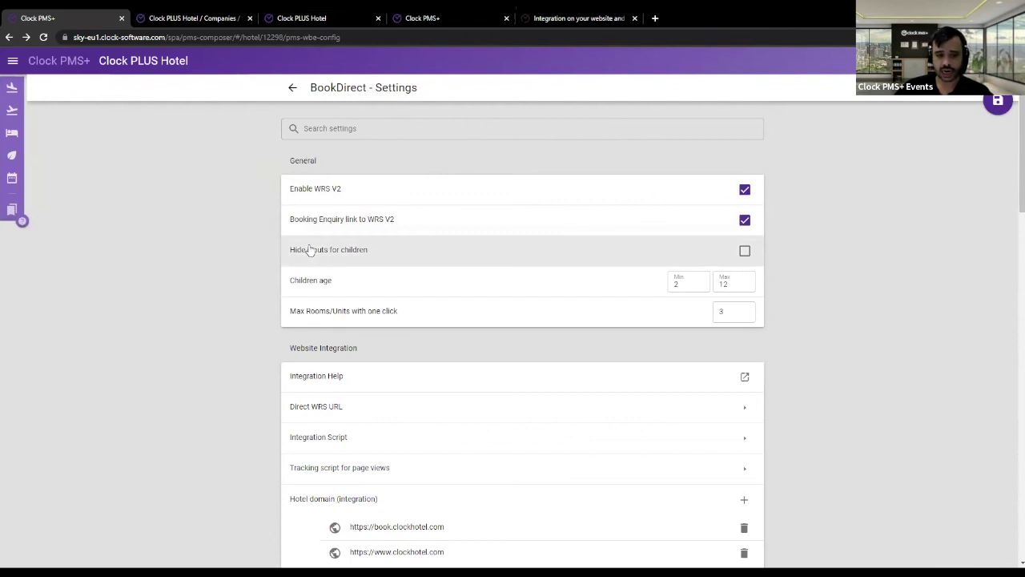
# - Show the BookDirect integration script with standard mode, rounded corners true and default language
pyautogui.scroll(-1, 362, 393)
pyautogui.scroll(-1, 368, 372)
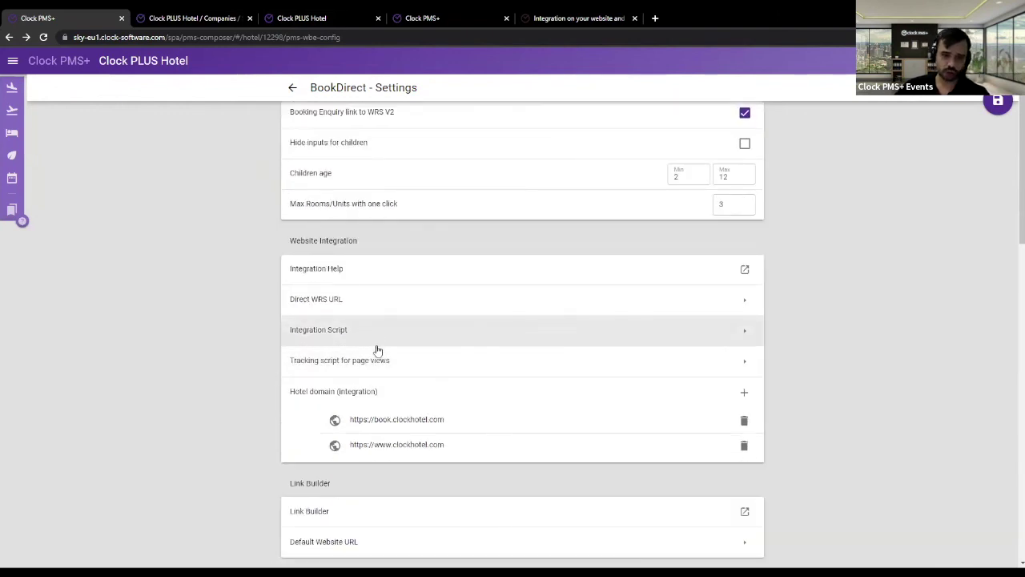
pyautogui.click(339, 332)
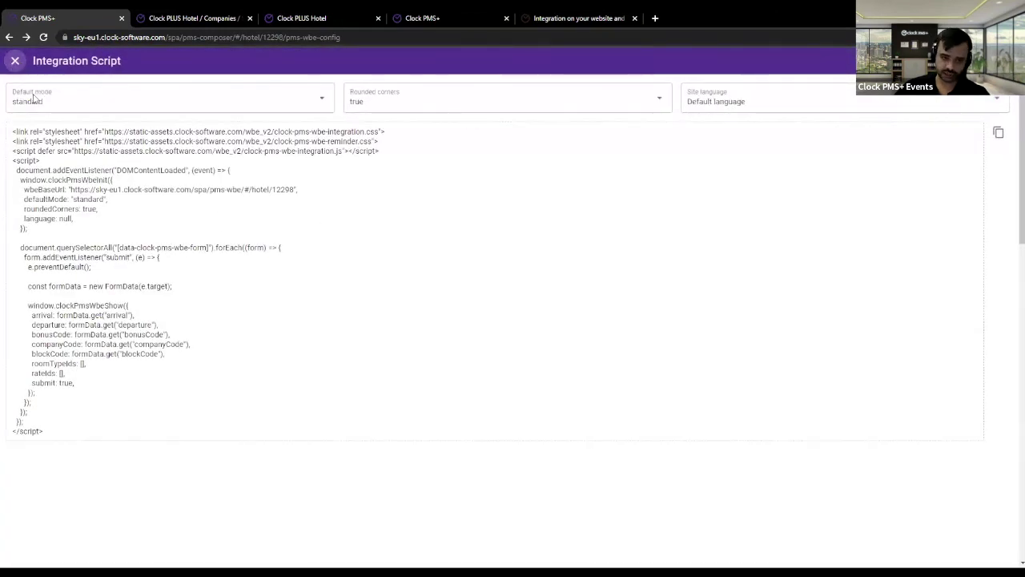
# - Close the integration script to return to BookDirect Settings
pyautogui.click(16, 61)
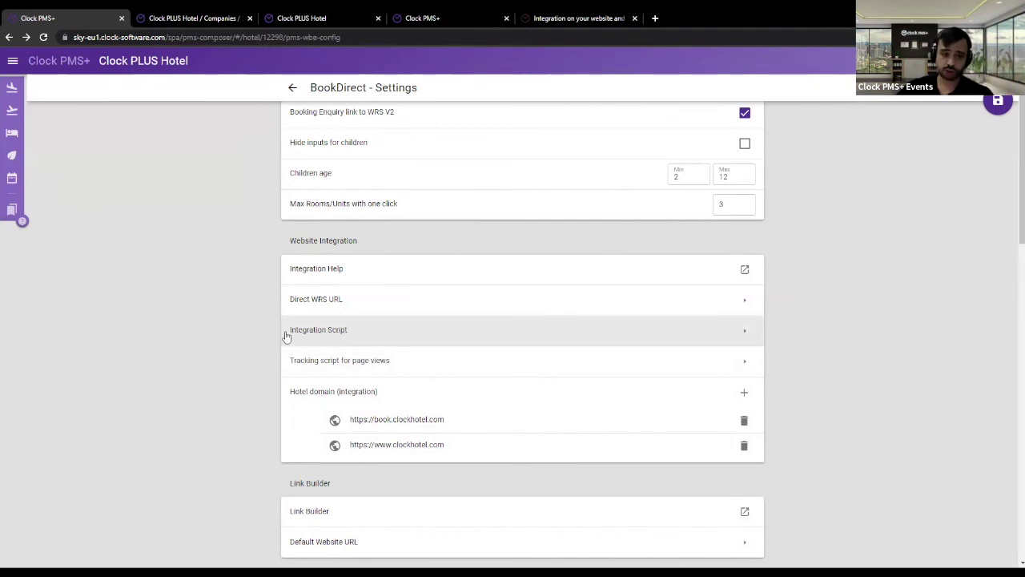
pyautogui.click(570, 18)
pyautogui.scroll(15, 332, 299)
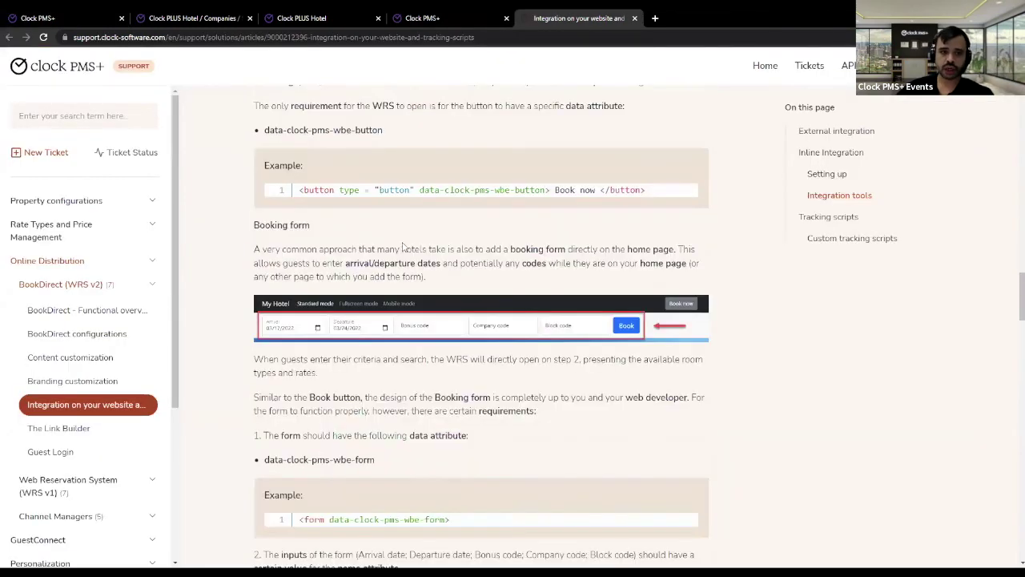
pyautogui.scroll(10, 412, 272)
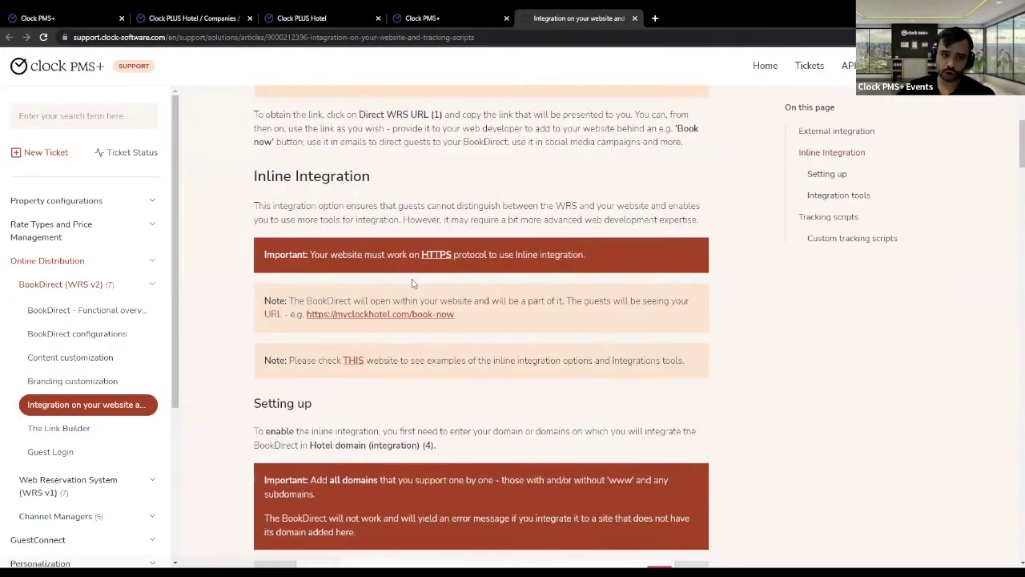
pyautogui.scroll(2, 412, 282)
pyautogui.tripleClick(414, 315)
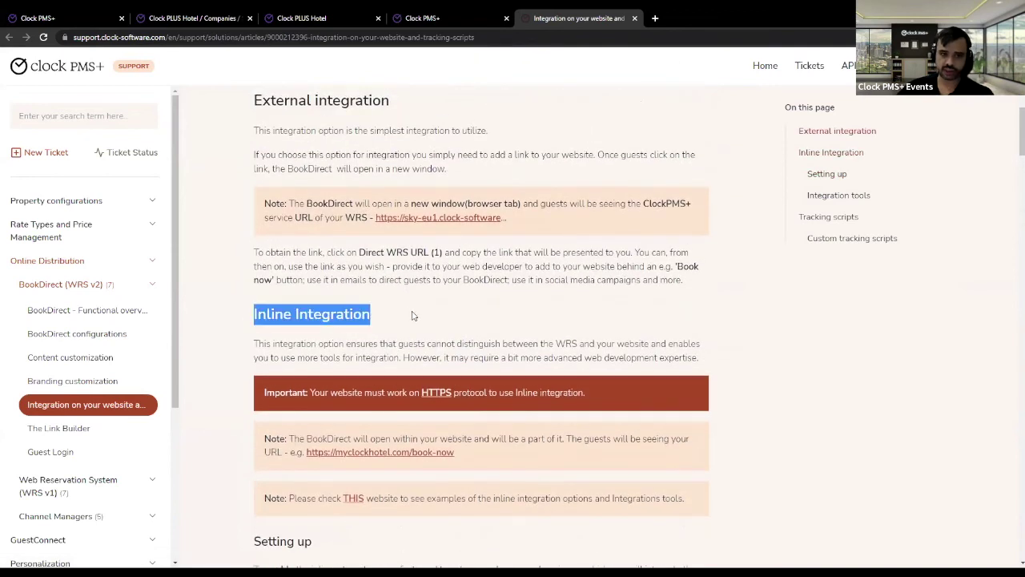
pyautogui.click(232, 16)
pyautogui.click(295, 16)
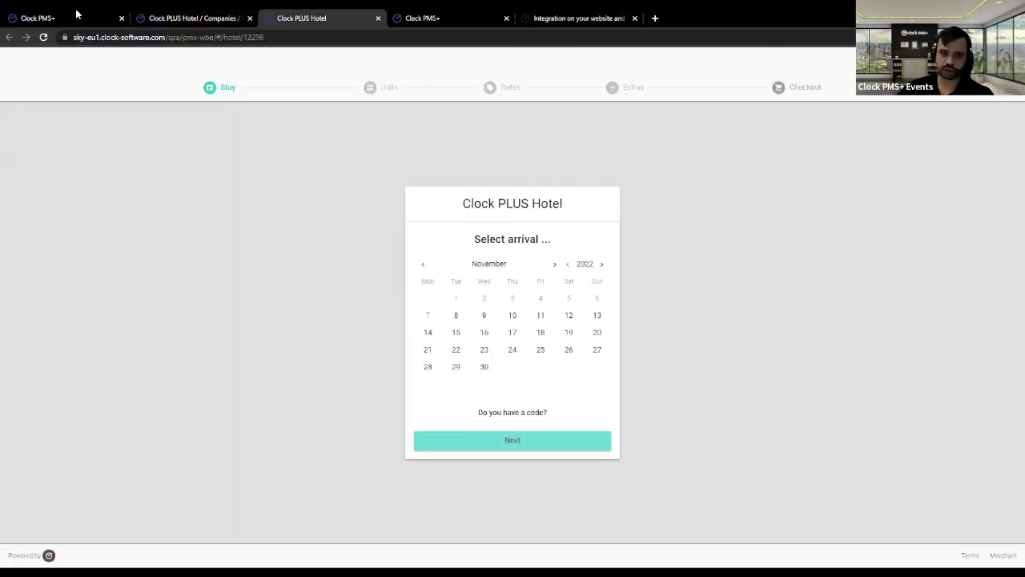
pyautogui.click(73, 16)
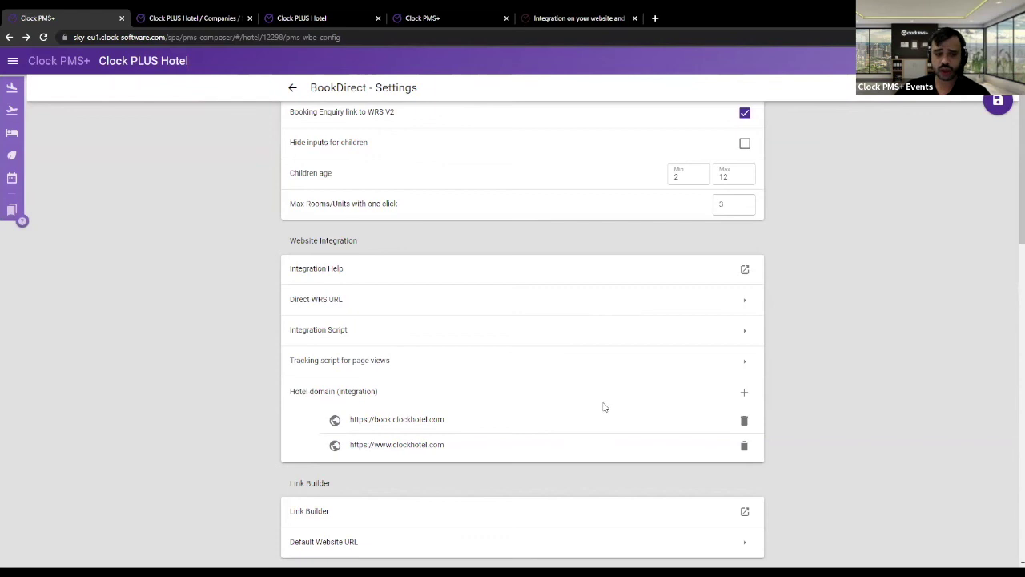
pyautogui.scroll(-1, 607, 407)
pyautogui.click(635, 409)
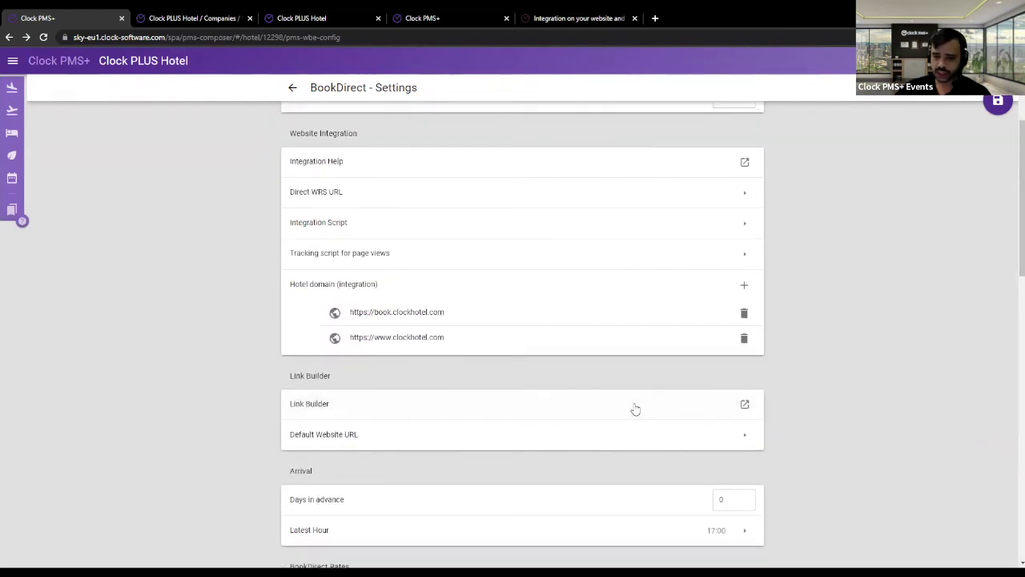
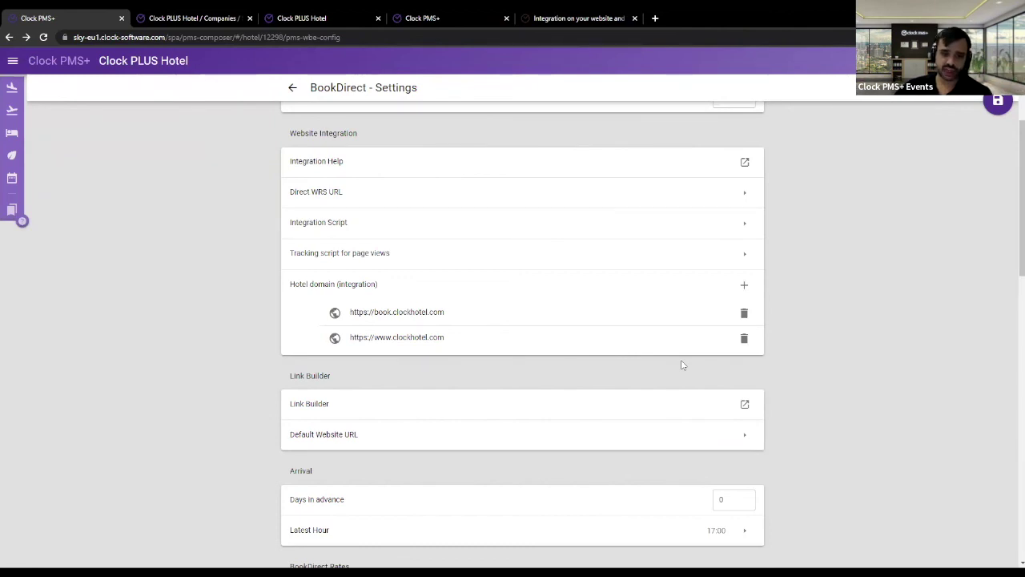
# - Scroll through BookDirect Settings, then mark the 'Inline Integration' heading in the support article
pyautogui.scroll(-7, 569, 333)
pyautogui.scroll(-1, 567, 323)
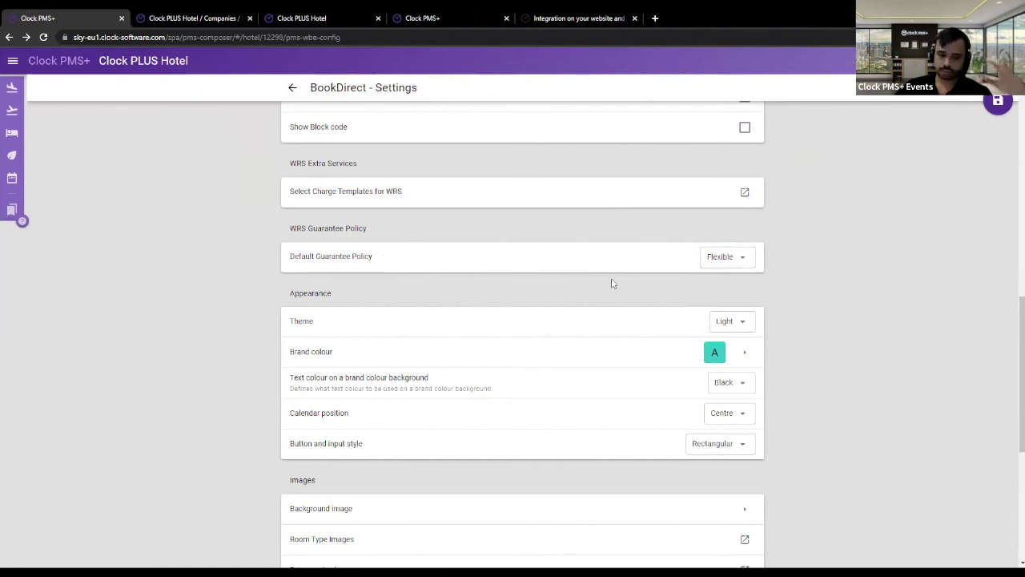
pyautogui.scroll(-1, 613, 282)
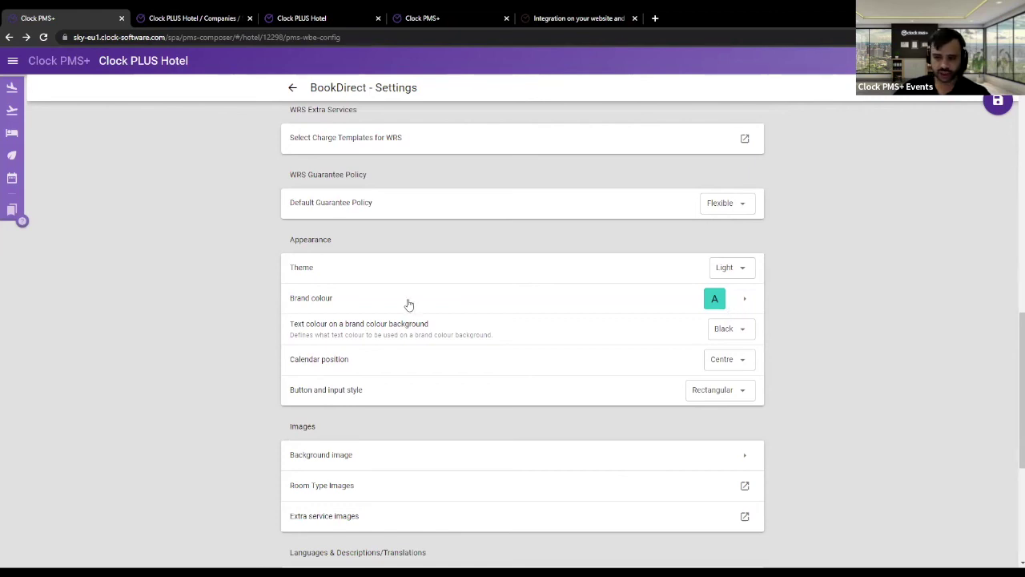
pyautogui.scroll(3, 407, 310)
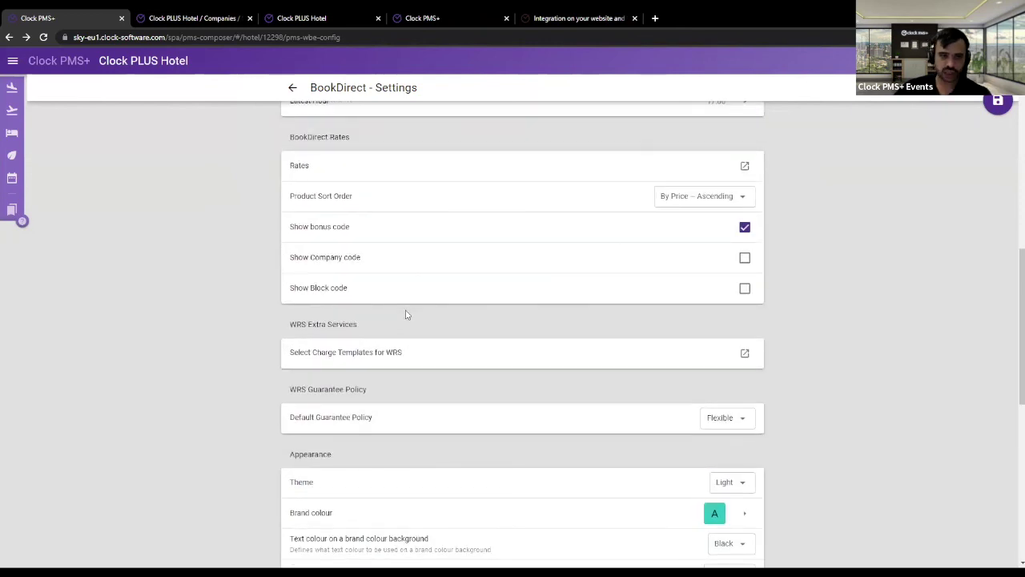
pyautogui.scroll(8, 407, 310)
pyautogui.scroll(1, 407, 309)
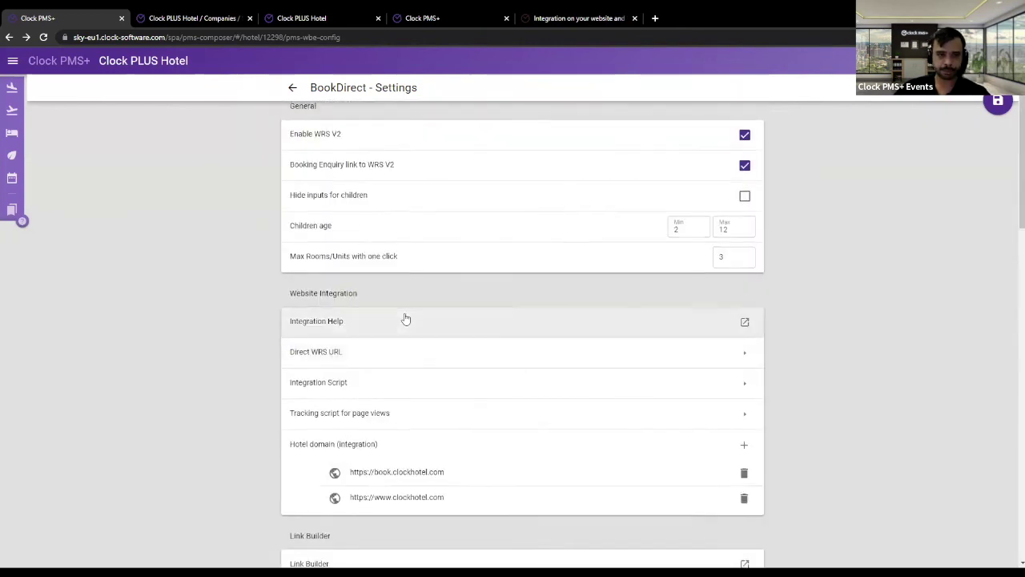
pyautogui.scroll(-2, 406, 318)
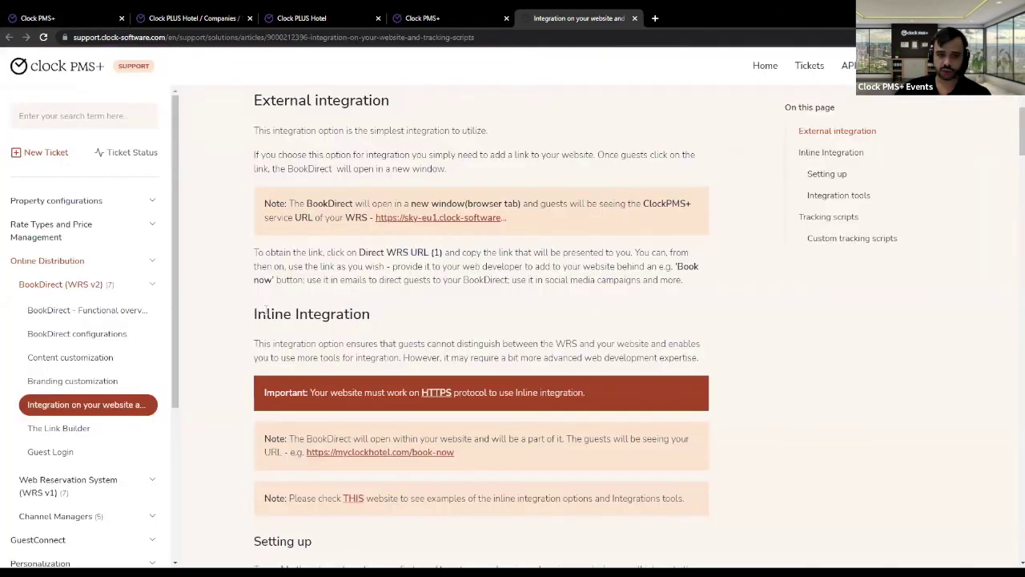
pyautogui.moveTo(264, 313); pyautogui.dragTo(392, 323)
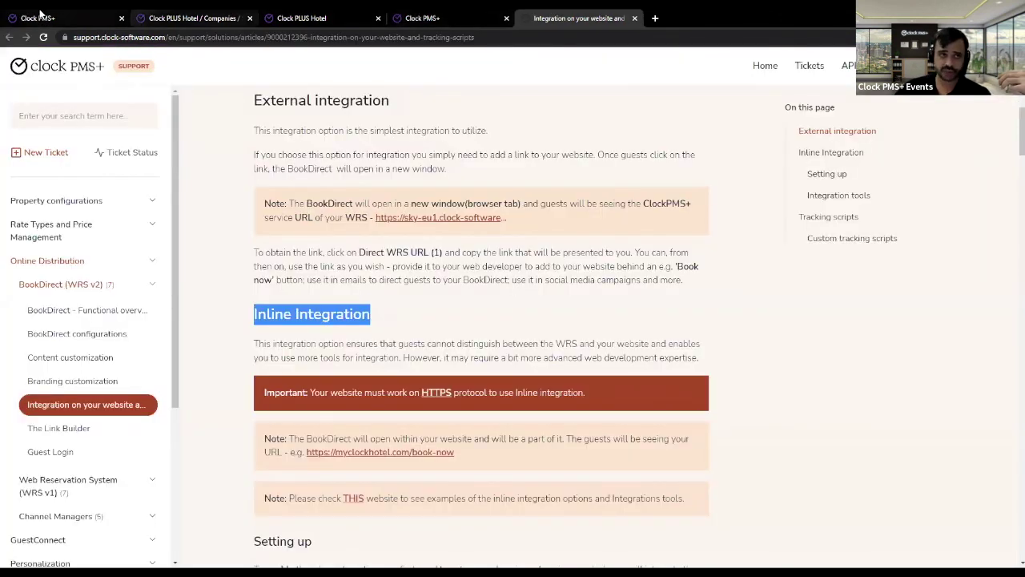
# - Inspect the page-view analytics.js scripts, marking the Measurement ID and the head and body code, then close them
pyautogui.click(44, 17)
pyautogui.click(409, 312)
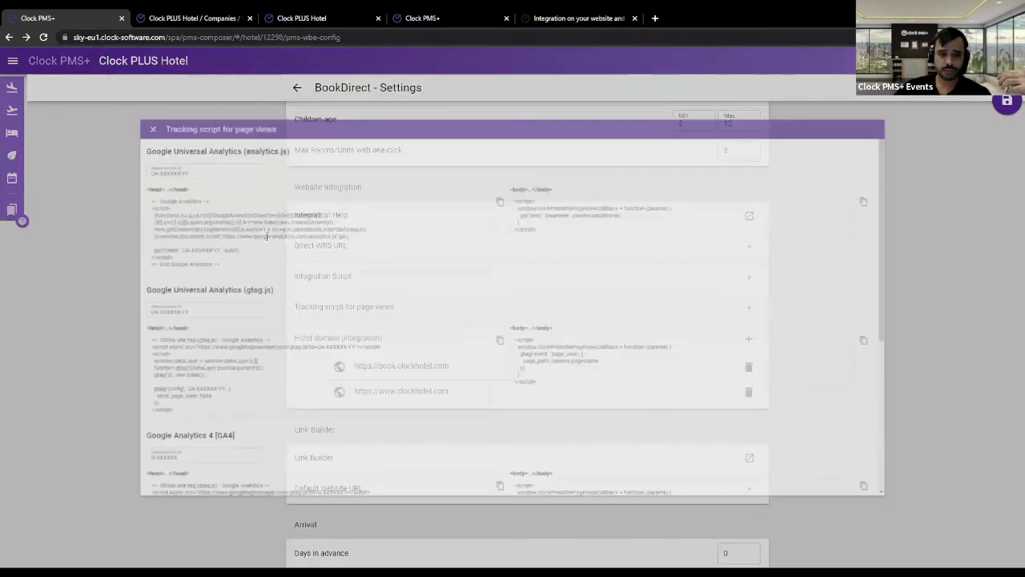
pyautogui.moveTo(164, 258); pyautogui.dragTo(47, 200)
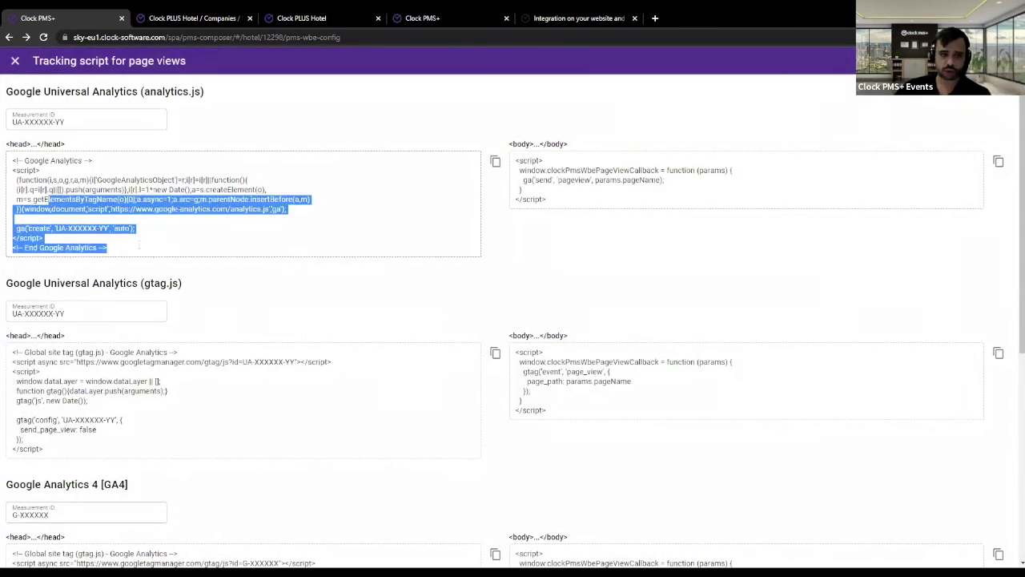
pyautogui.click(137, 245)
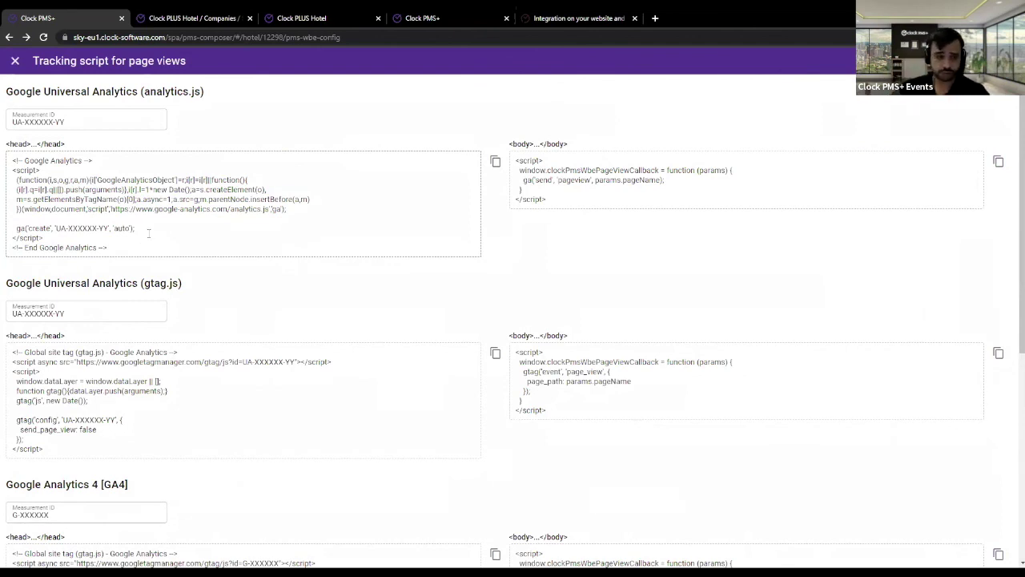
pyautogui.moveTo(66, 122); pyautogui.dragTo(100, 103)
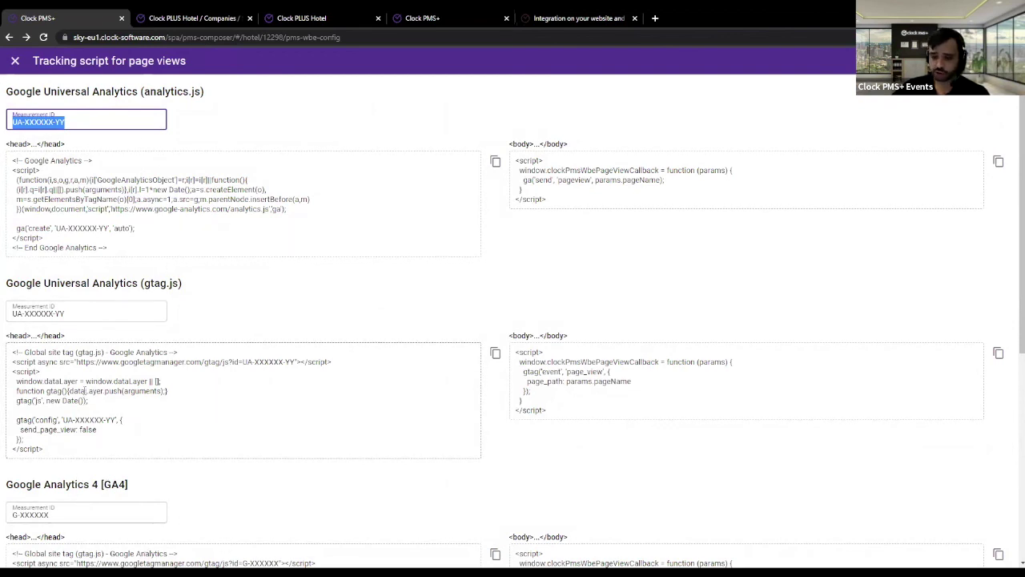
pyautogui.scroll(-2, 100, 364)
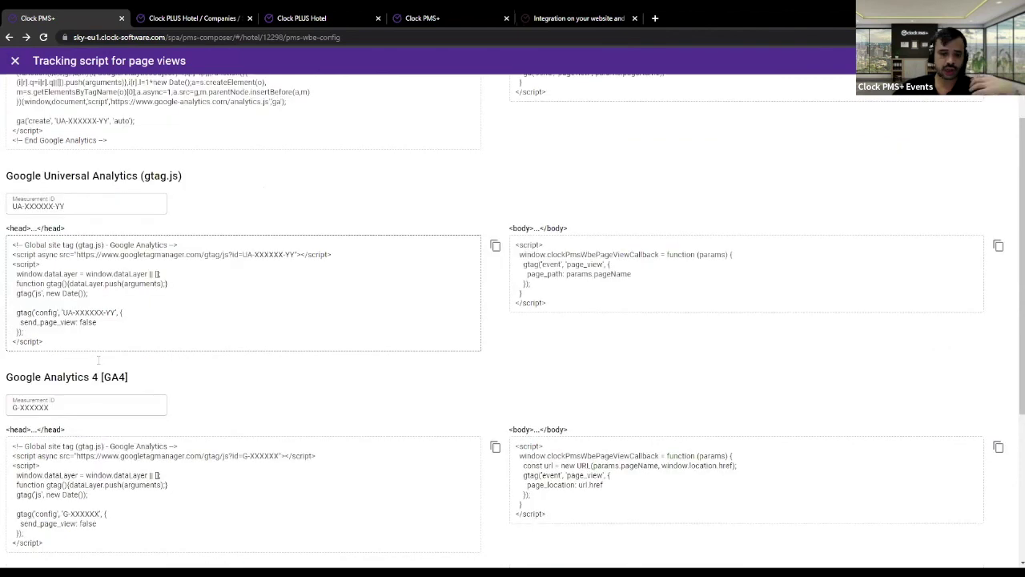
pyautogui.scroll(2, 100, 364)
pyautogui.moveTo(565, 209); pyautogui.dragTo(528, 147)
pyautogui.moveTo(112, 250); pyautogui.dragTo(11, 154)
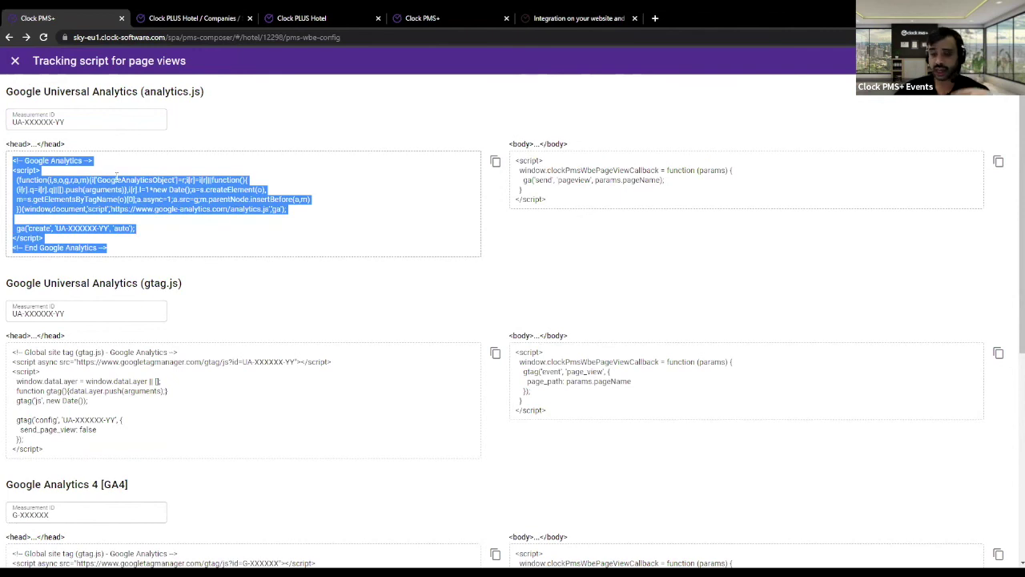
pyautogui.click(15, 62)
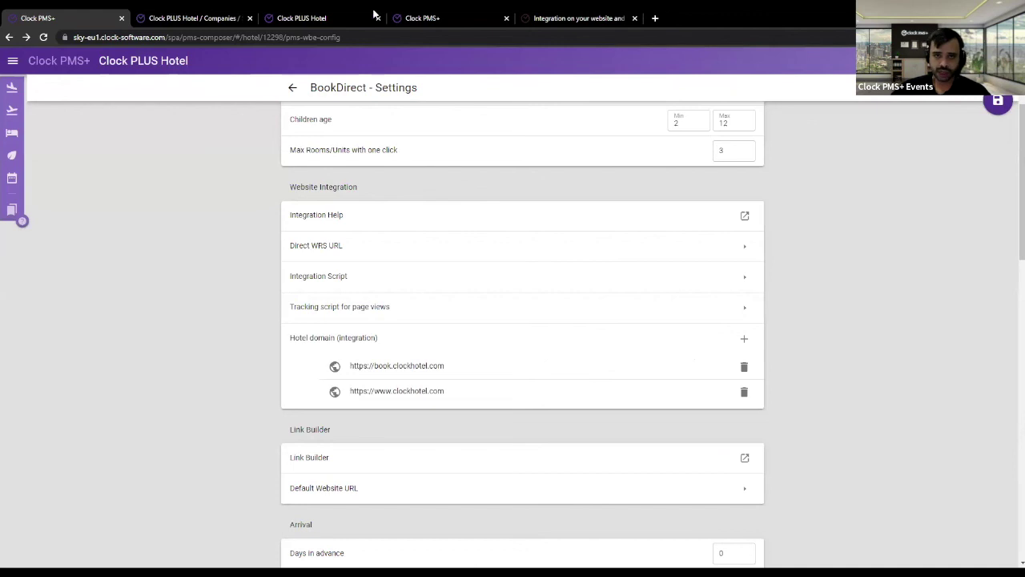
pyautogui.click(345, 16)
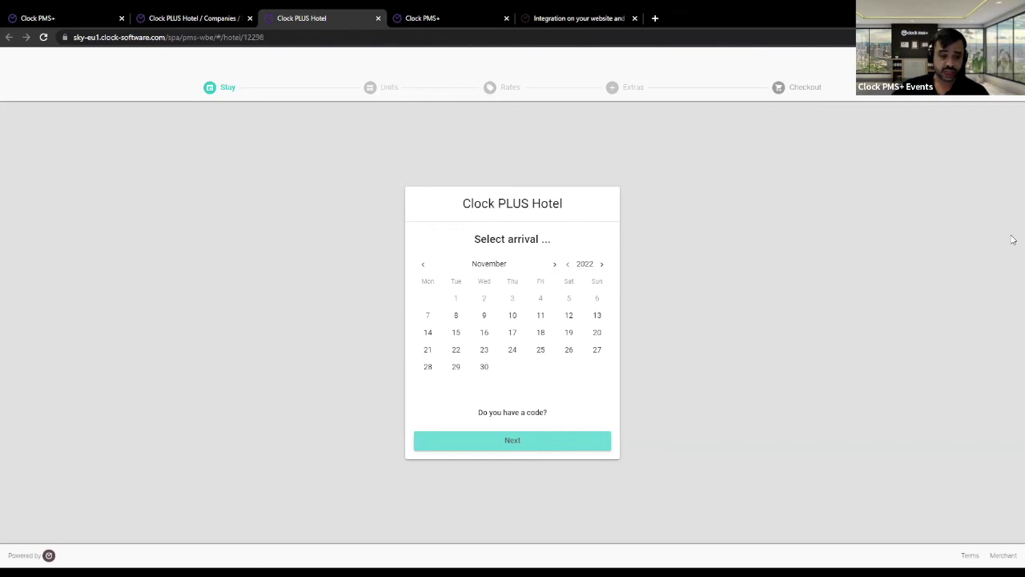
pyautogui.click(197, 17)
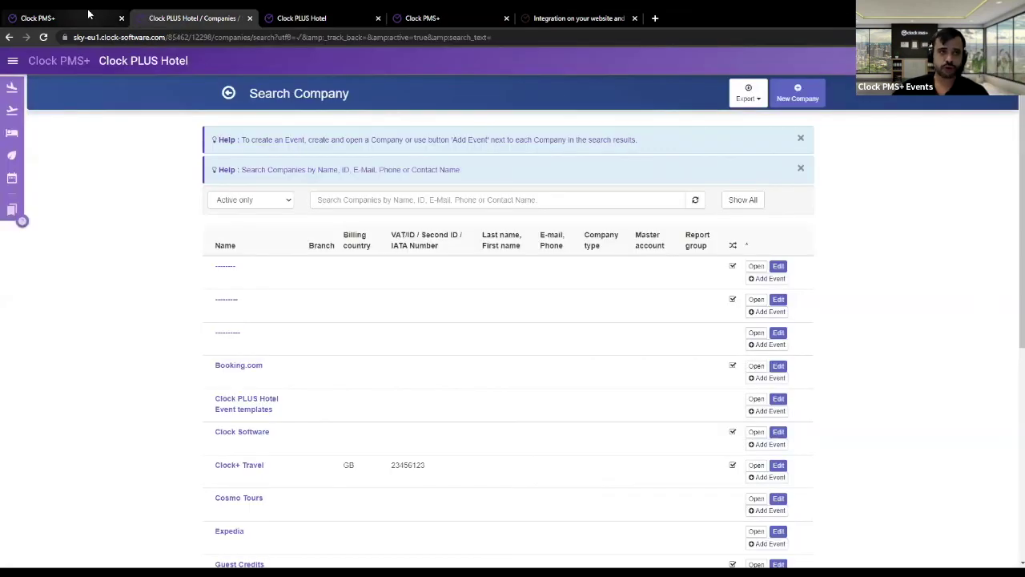
pyautogui.click(105, 18)
pyautogui.scroll(-3, 270, 141)
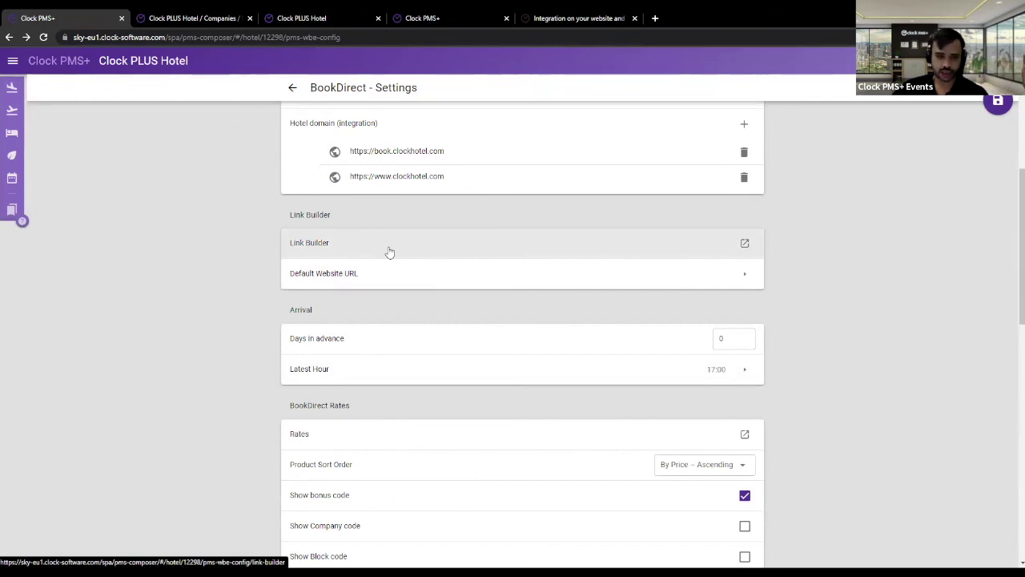
pyautogui.tripleClick(310, 214)
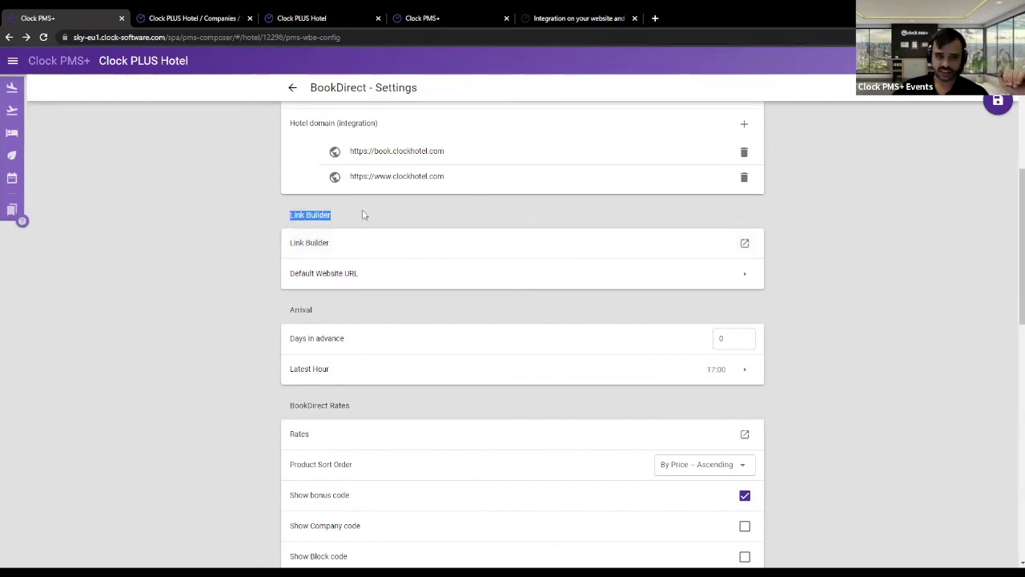
# - Review the generated booking link in the Link Builder output, then go back to BookDirect Settings
pyautogui.click(342, 251)
pyautogui.scroll(-2, 533, 171)
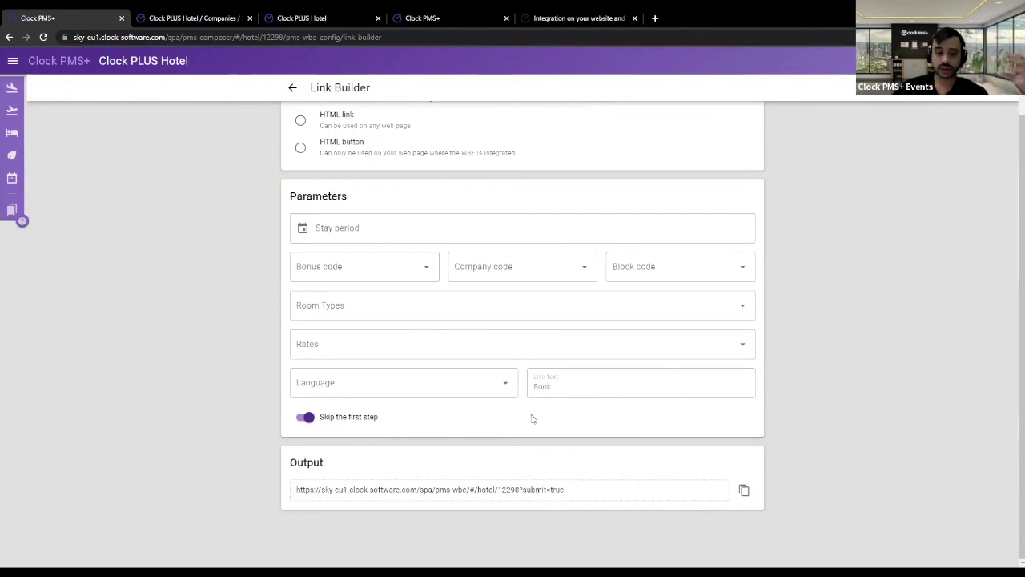
pyautogui.scroll(1, 534, 417)
pyautogui.scroll(-1, 529, 381)
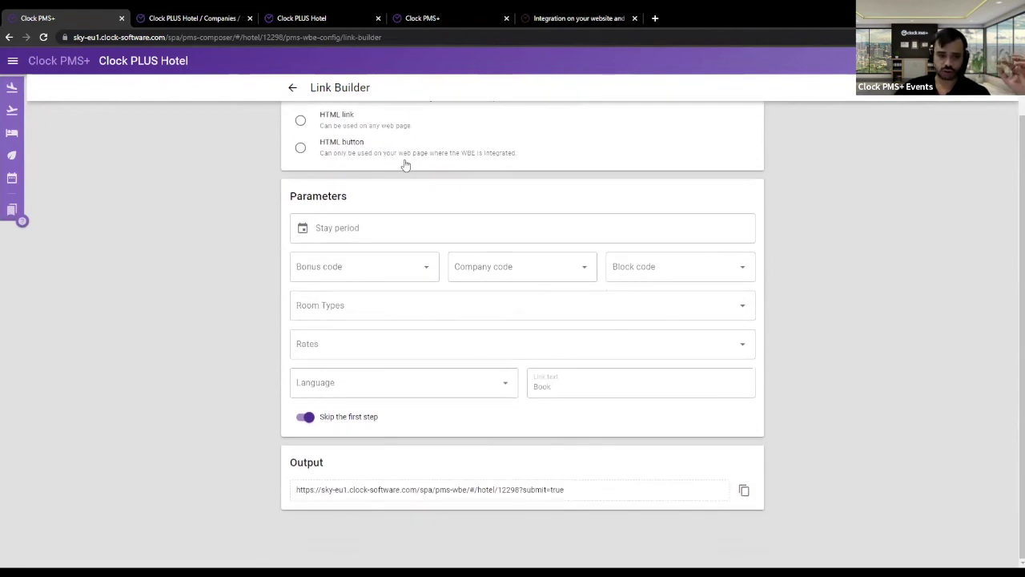
pyautogui.moveTo(573, 490); pyautogui.dragTo(249, 485)
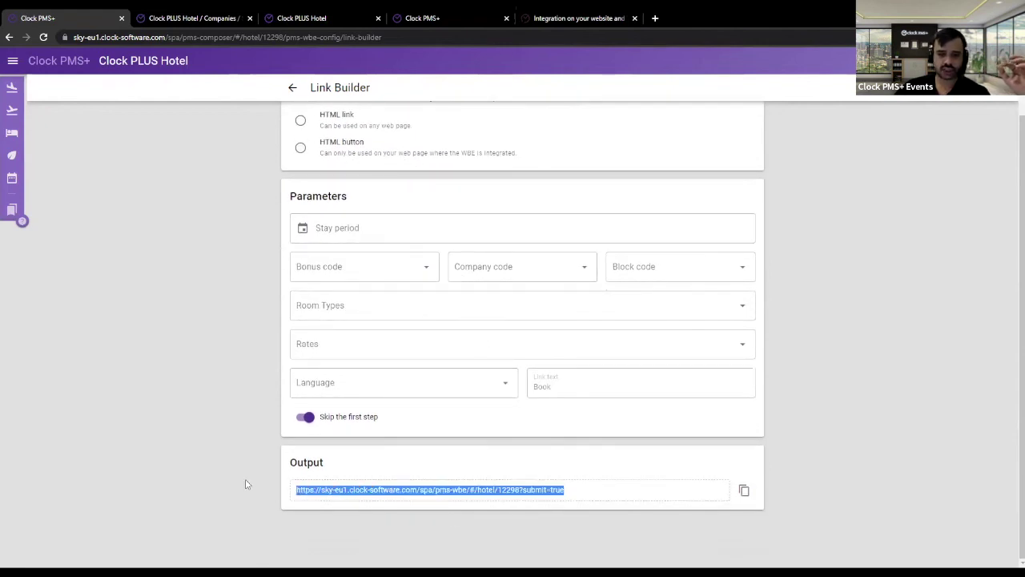
pyautogui.click(260, 506)
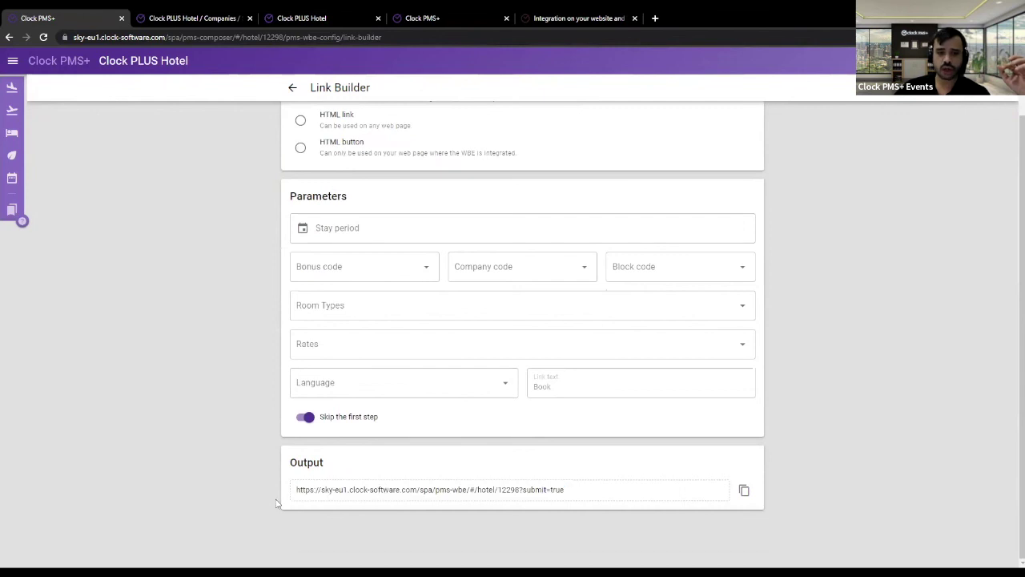
pyautogui.click(293, 88)
pyautogui.scroll(-6, 440, 332)
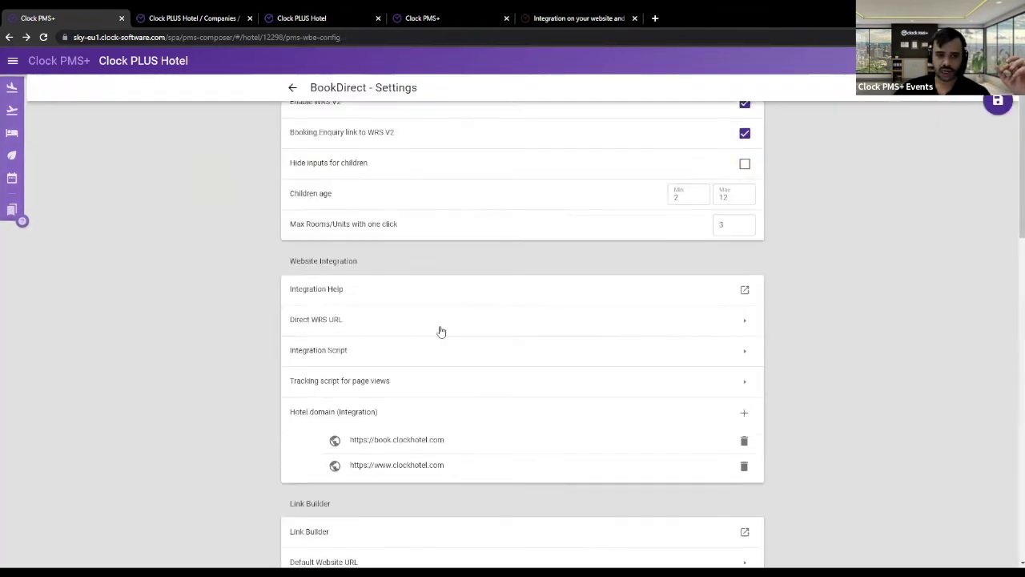
pyautogui.click(328, 168)
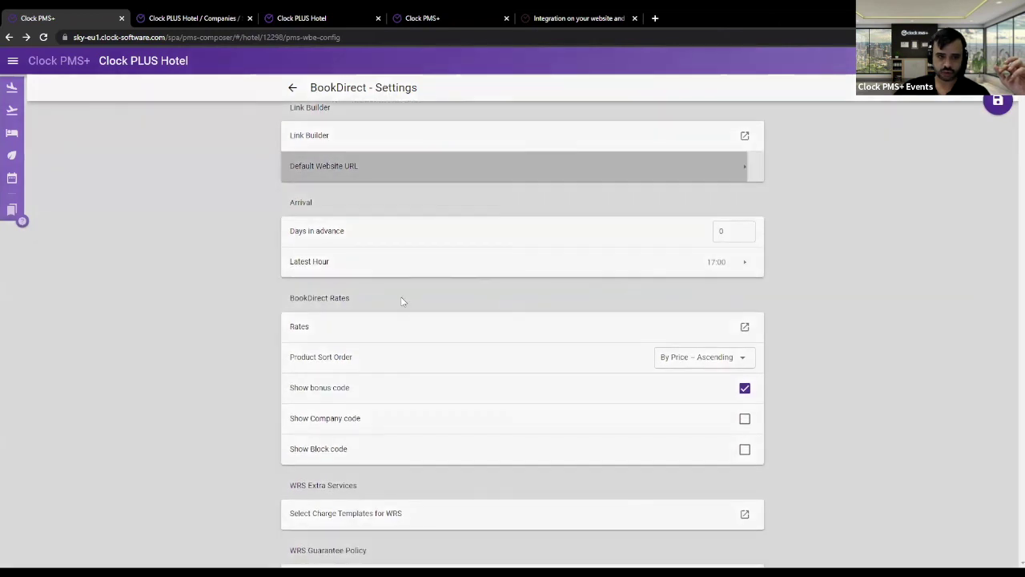
pyautogui.write('https@')
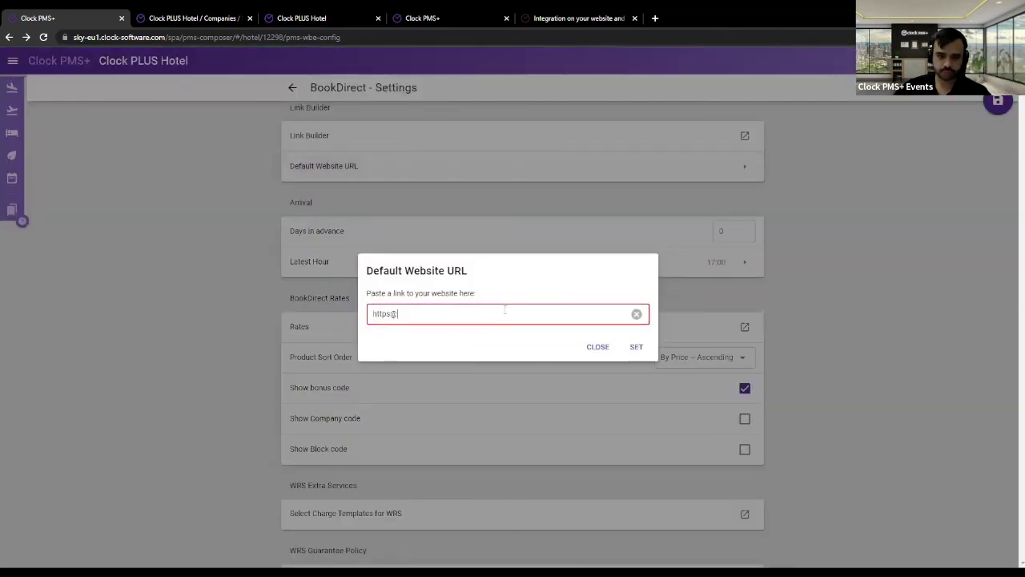
pyautogui.press('BackSpace')
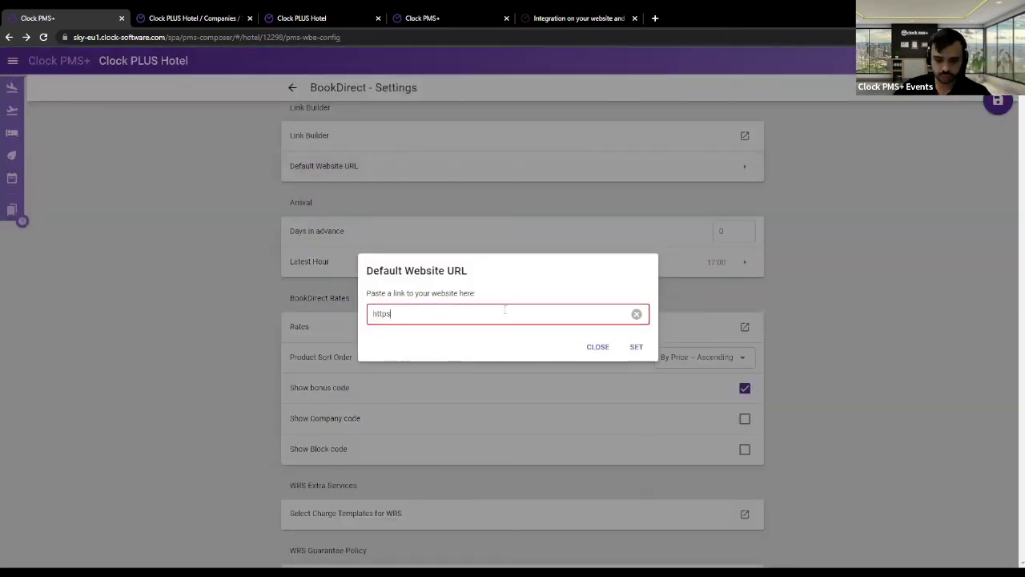
pyautogui.write('://')
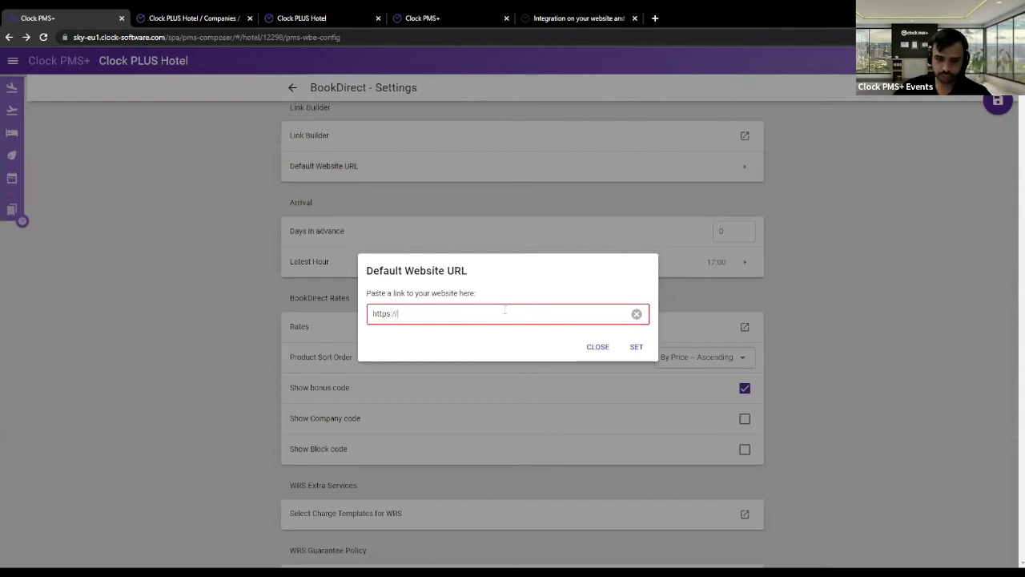
pyautogui.write('www.clockhotel.com')
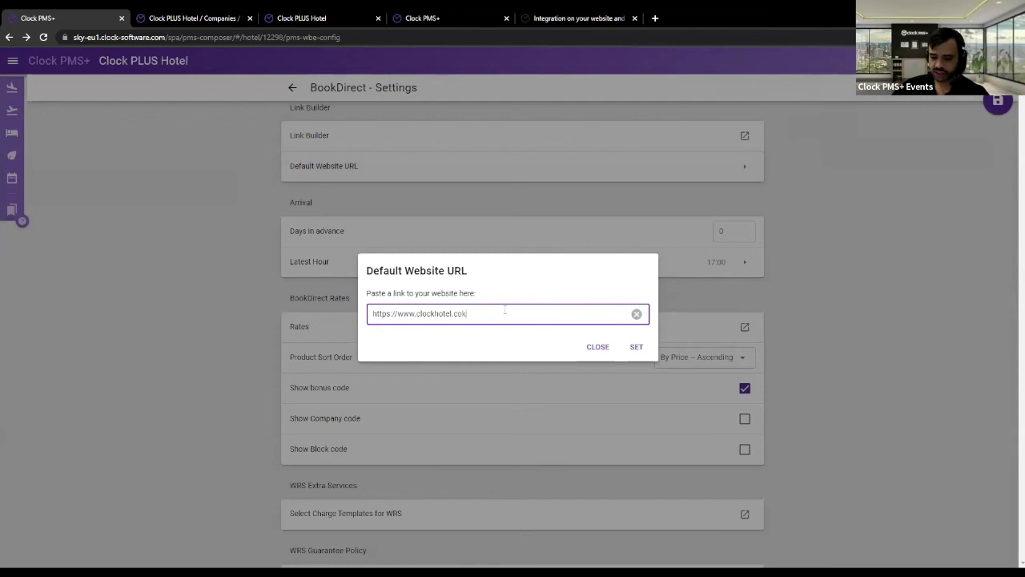
pyautogui.click(629, 346)
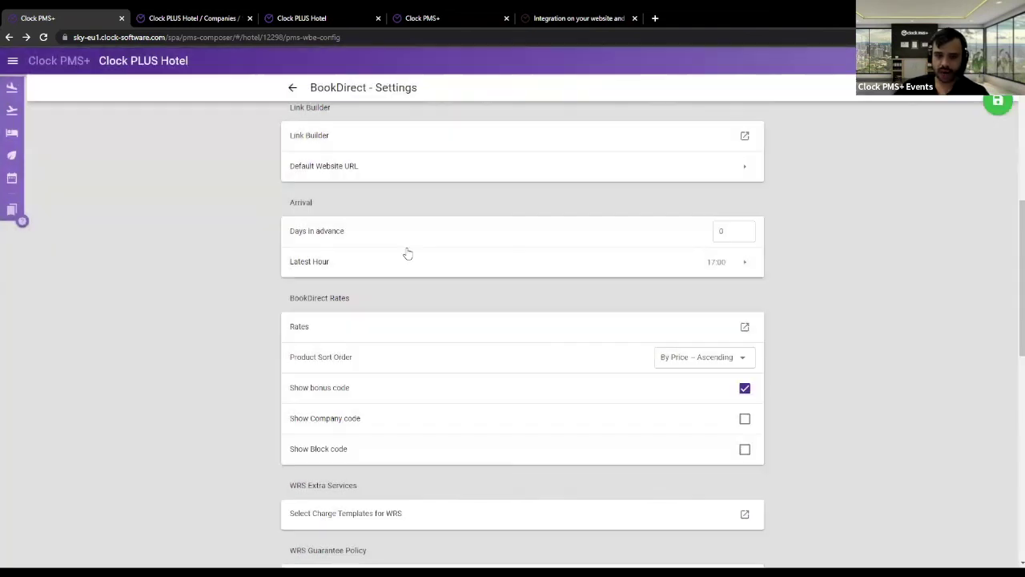
pyautogui.click(363, 164)
pyautogui.click(548, 334)
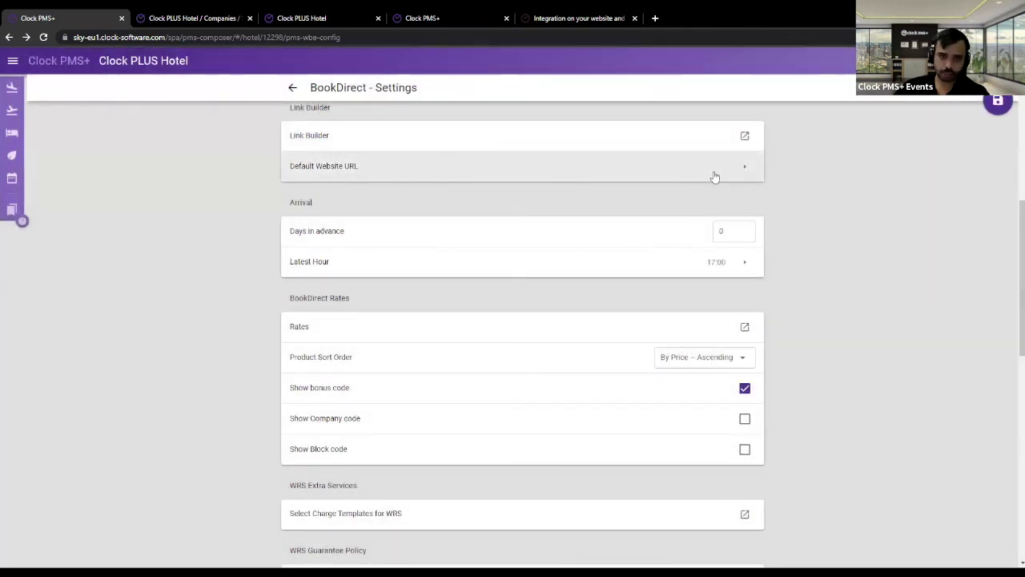
pyautogui.click(745, 137)
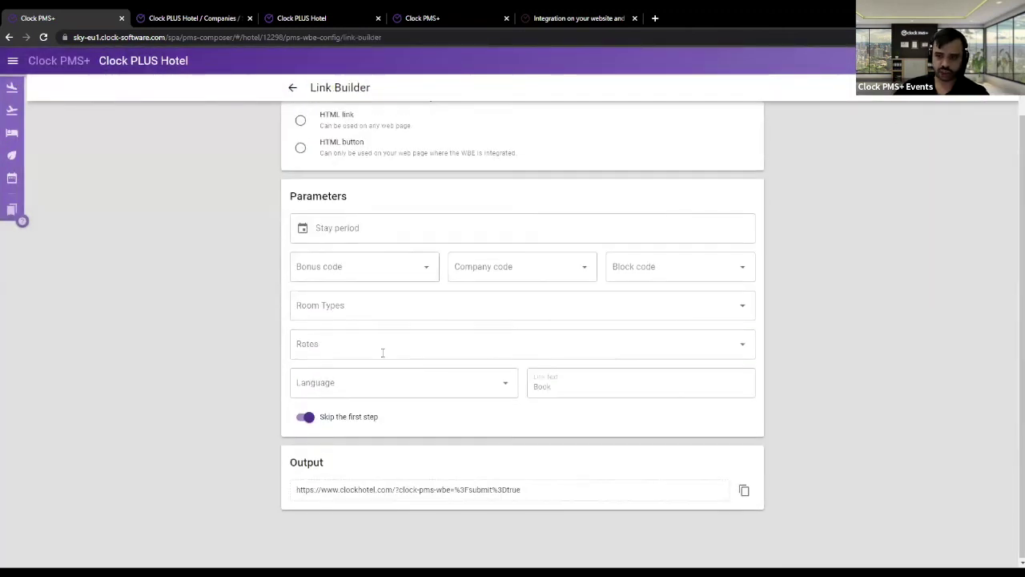
pyautogui.moveTo(522, 492); pyautogui.dragTo(299, 490)
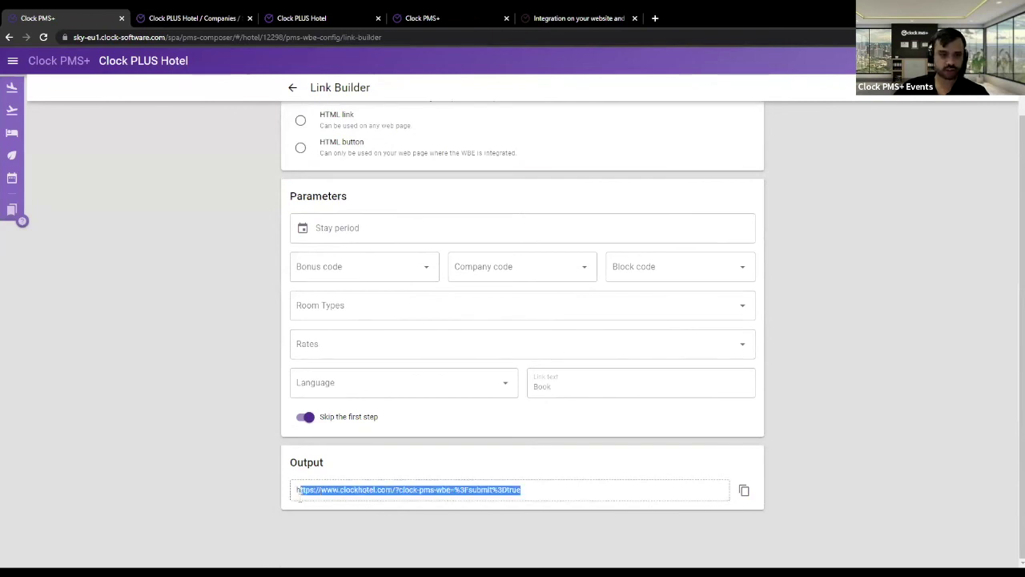
pyautogui.click(386, 489)
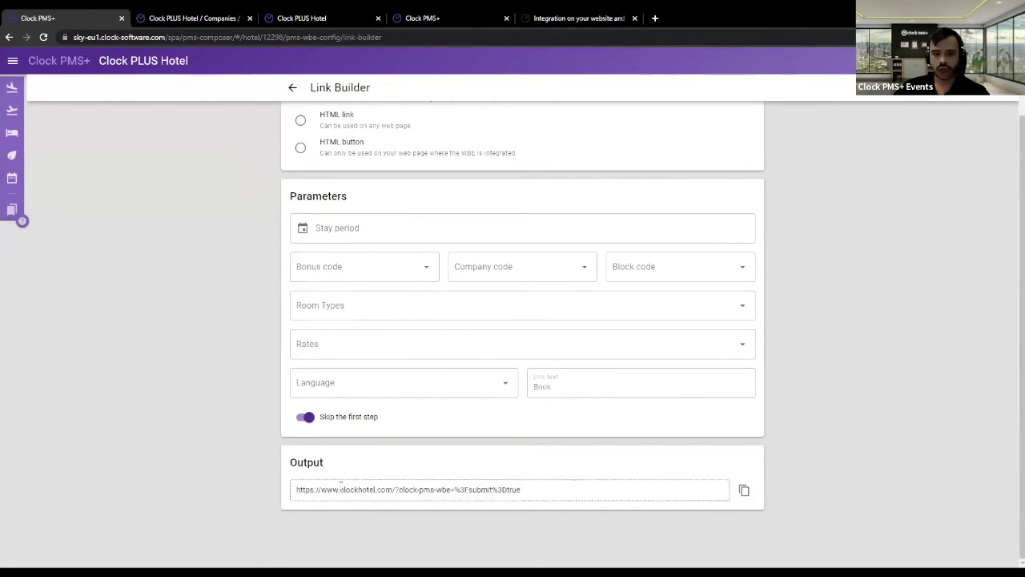
pyautogui.moveTo(339, 489); pyautogui.dragTo(398, 489)
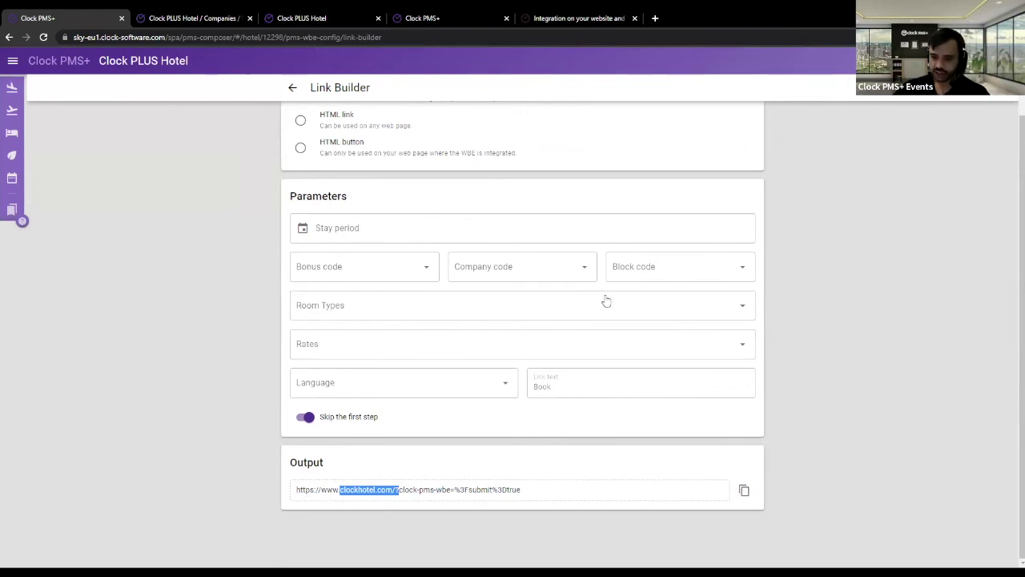
pyautogui.scroll(1, 484, 403)
pyautogui.click(293, 87)
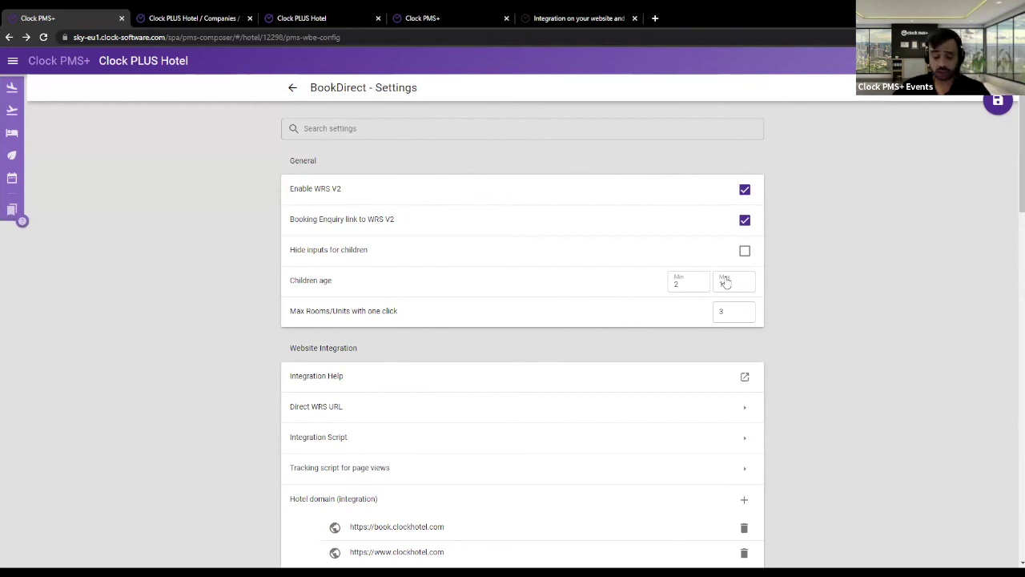
pyautogui.click(13, 60)
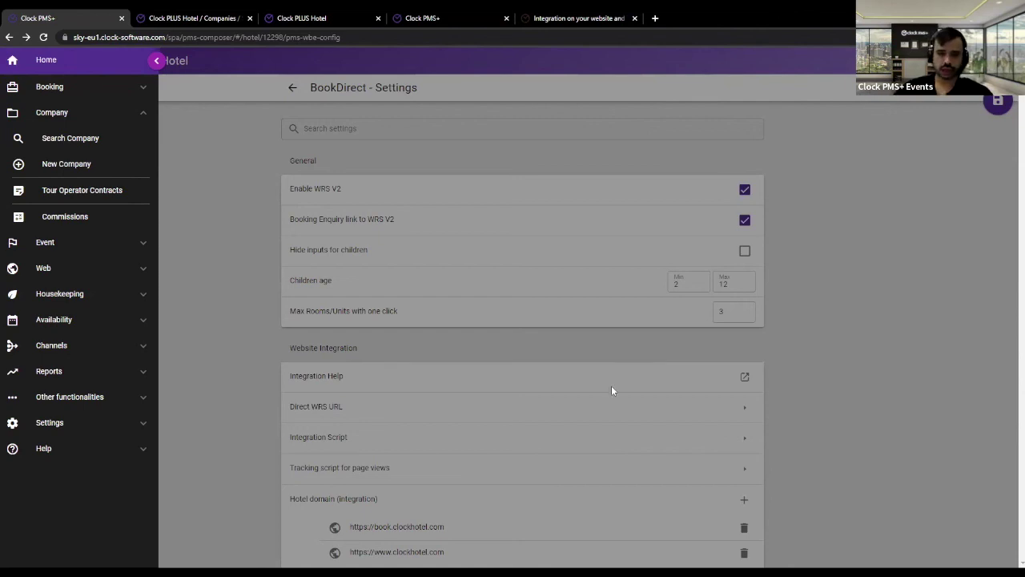
pyautogui.click(256, 272)
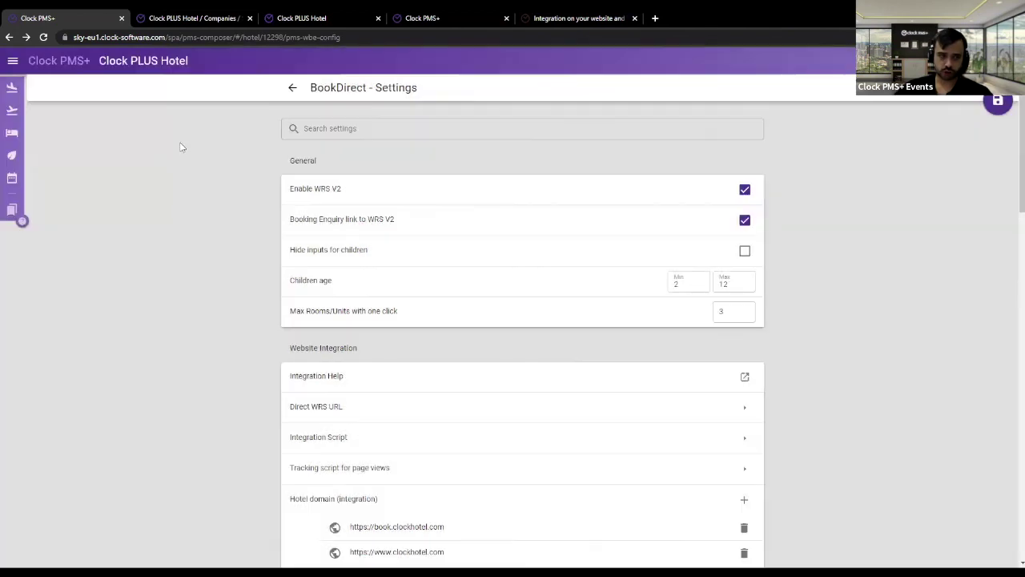
pyautogui.click(16, 62)
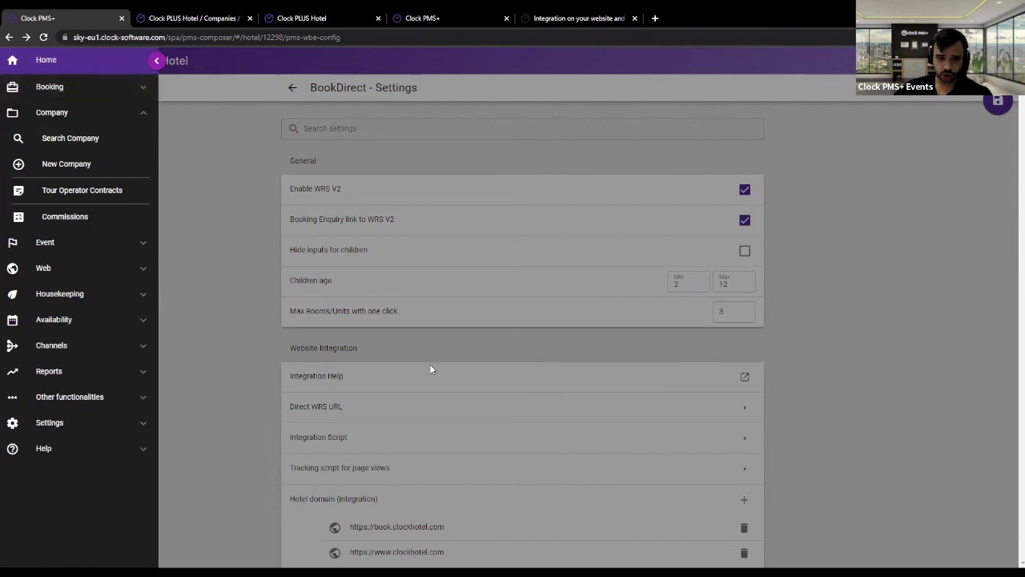
pyautogui.click(493, 344)
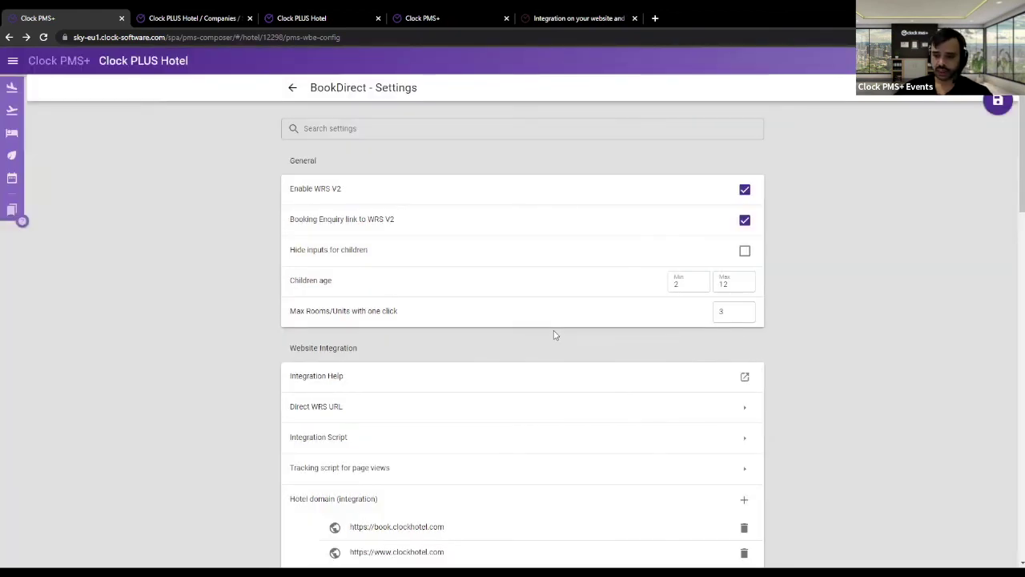